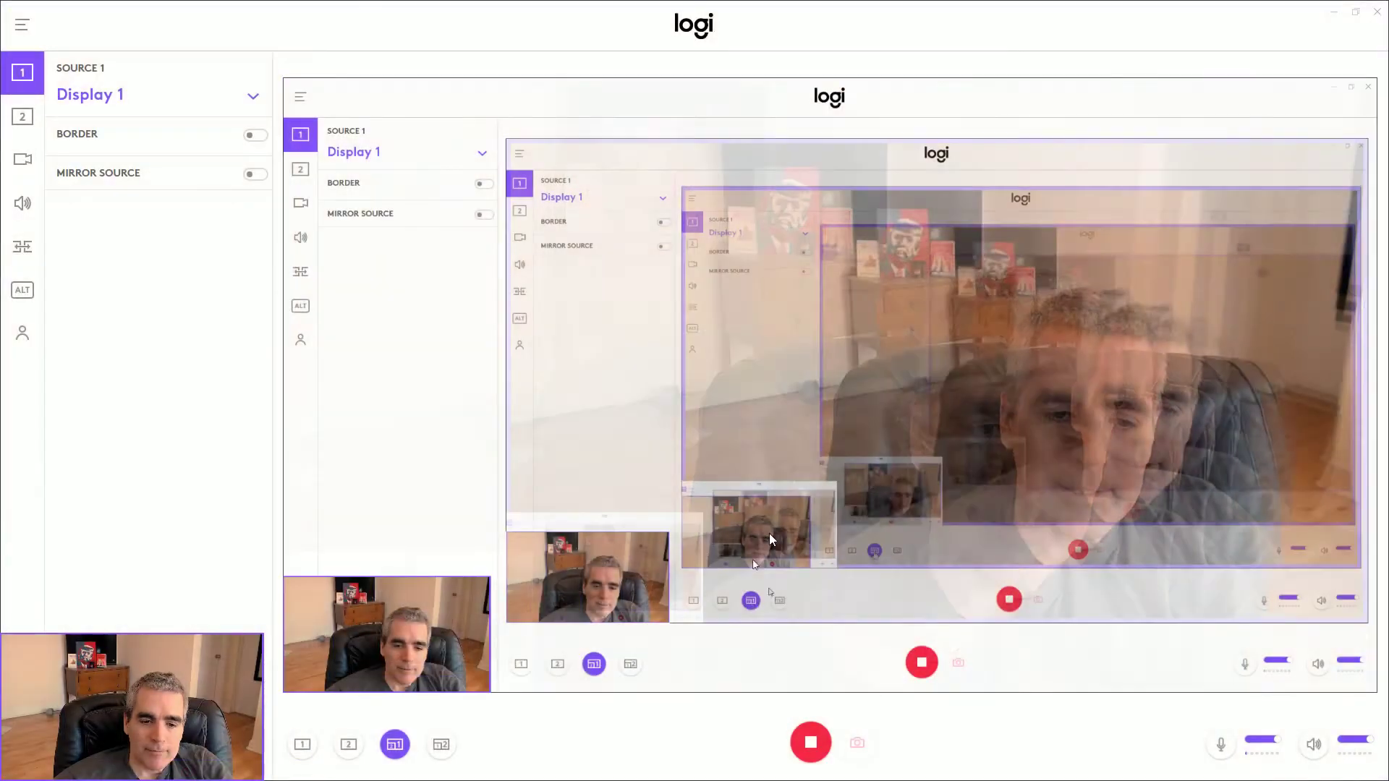
- Bring the game to the front, step north-west and browse the carried items list
click(1333, 11)
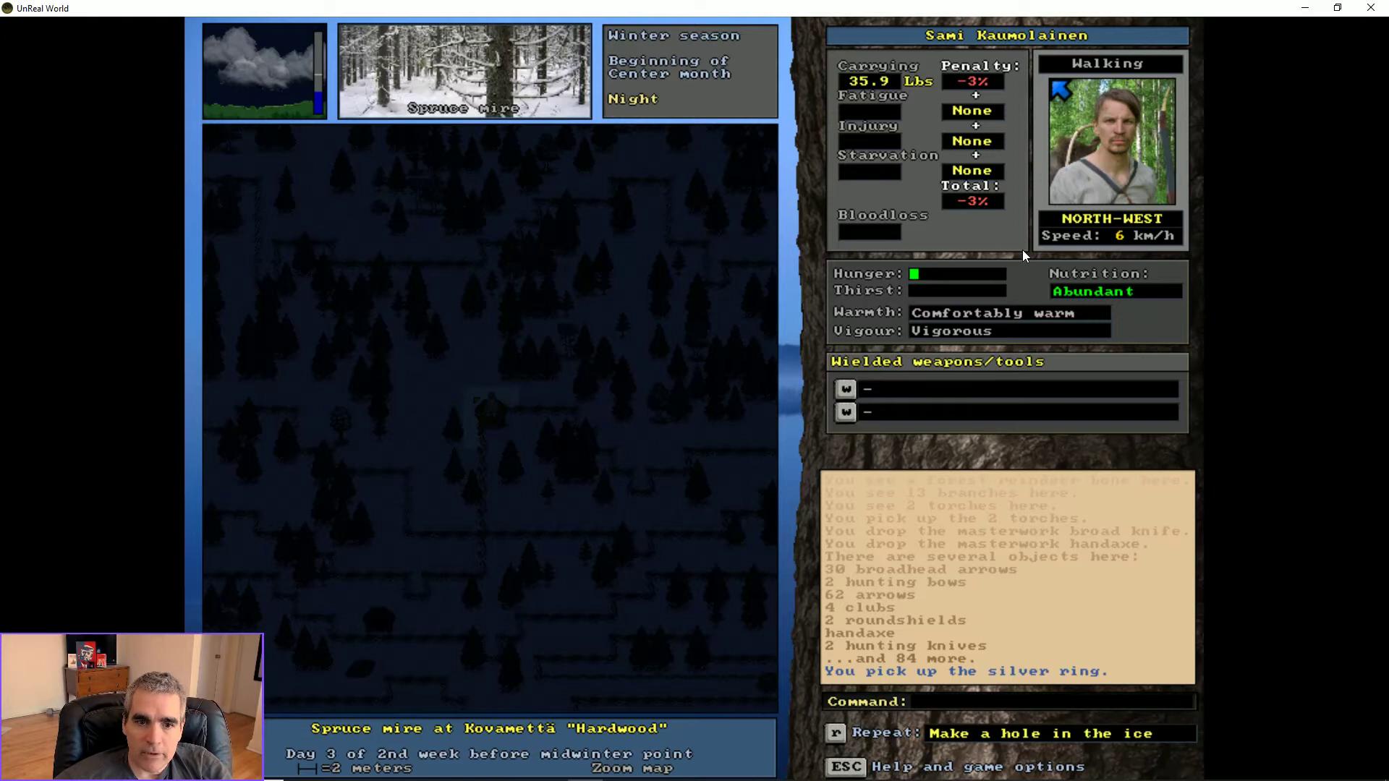
key(KP_7)
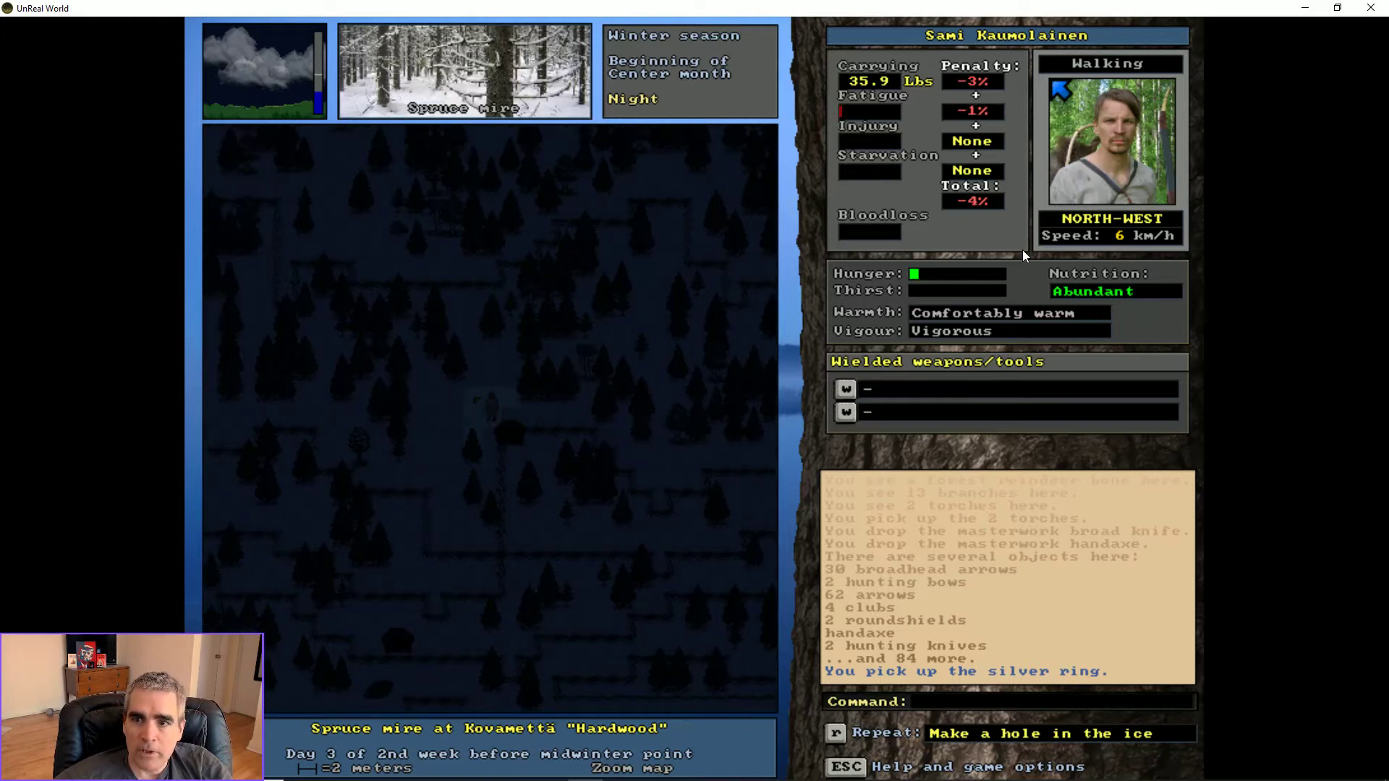
key(i)
key(Down)
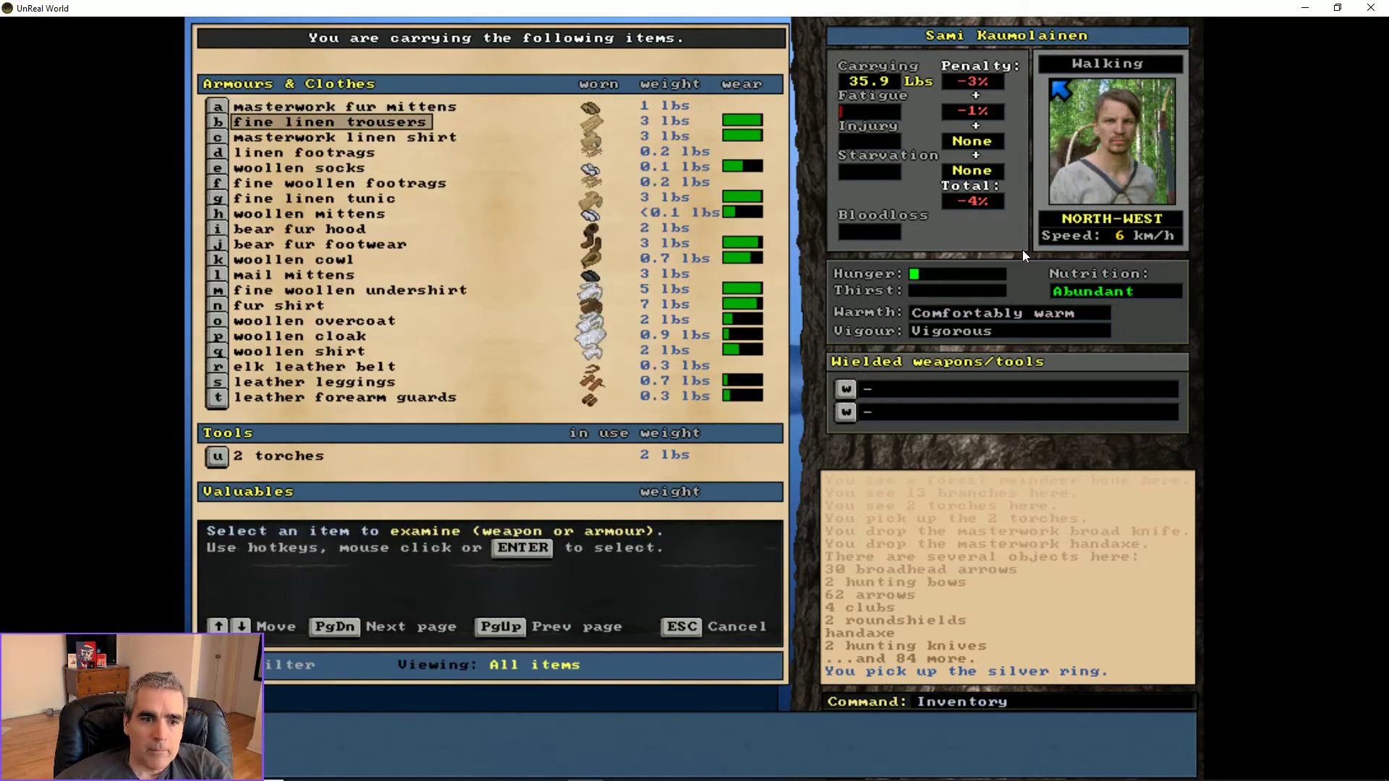
key(Down)
key(Down)
key(Down)
key(Down)
key(Down)
key(Down)
key(Down)
key(Escape)
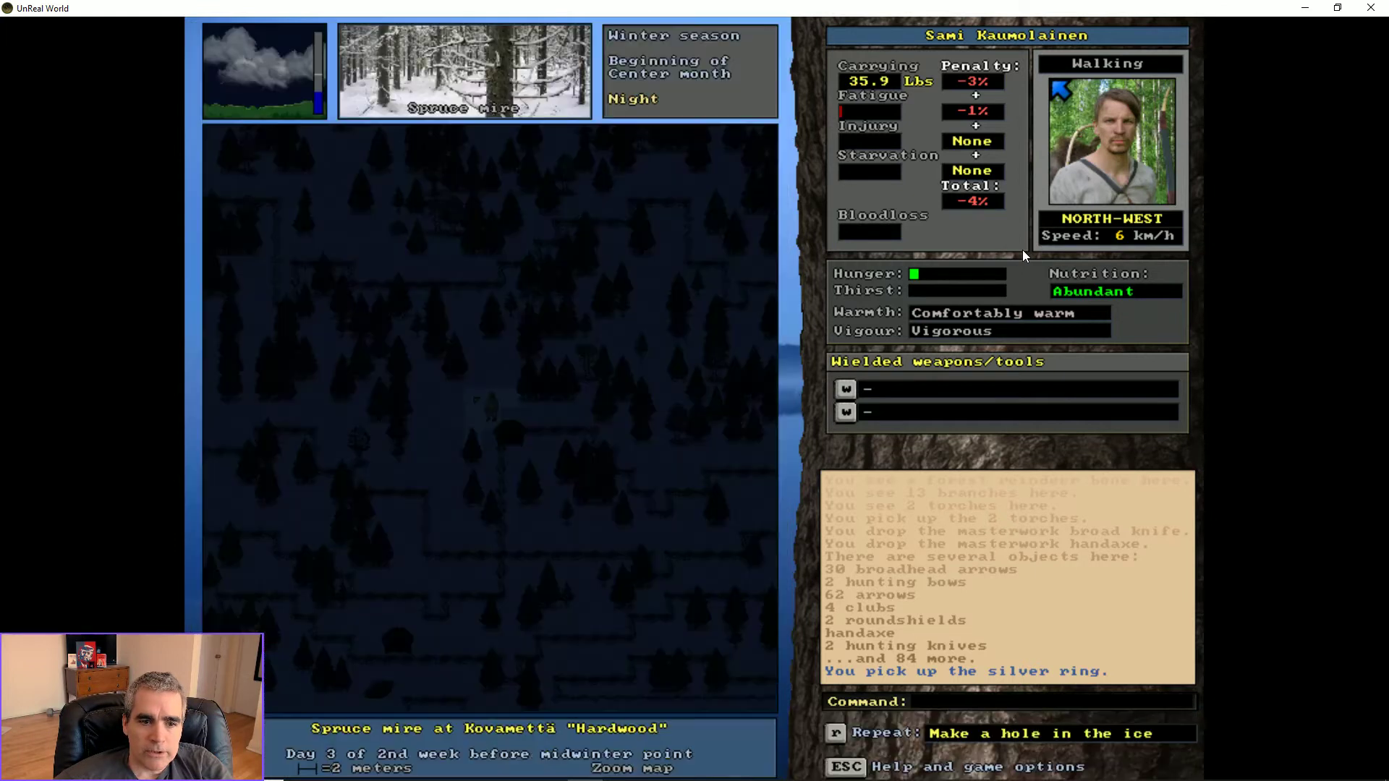
- Walk the character several tiles north through the spruce mire, ending facing north
key(Up)
key(Up)
key(Home)
key(Home)
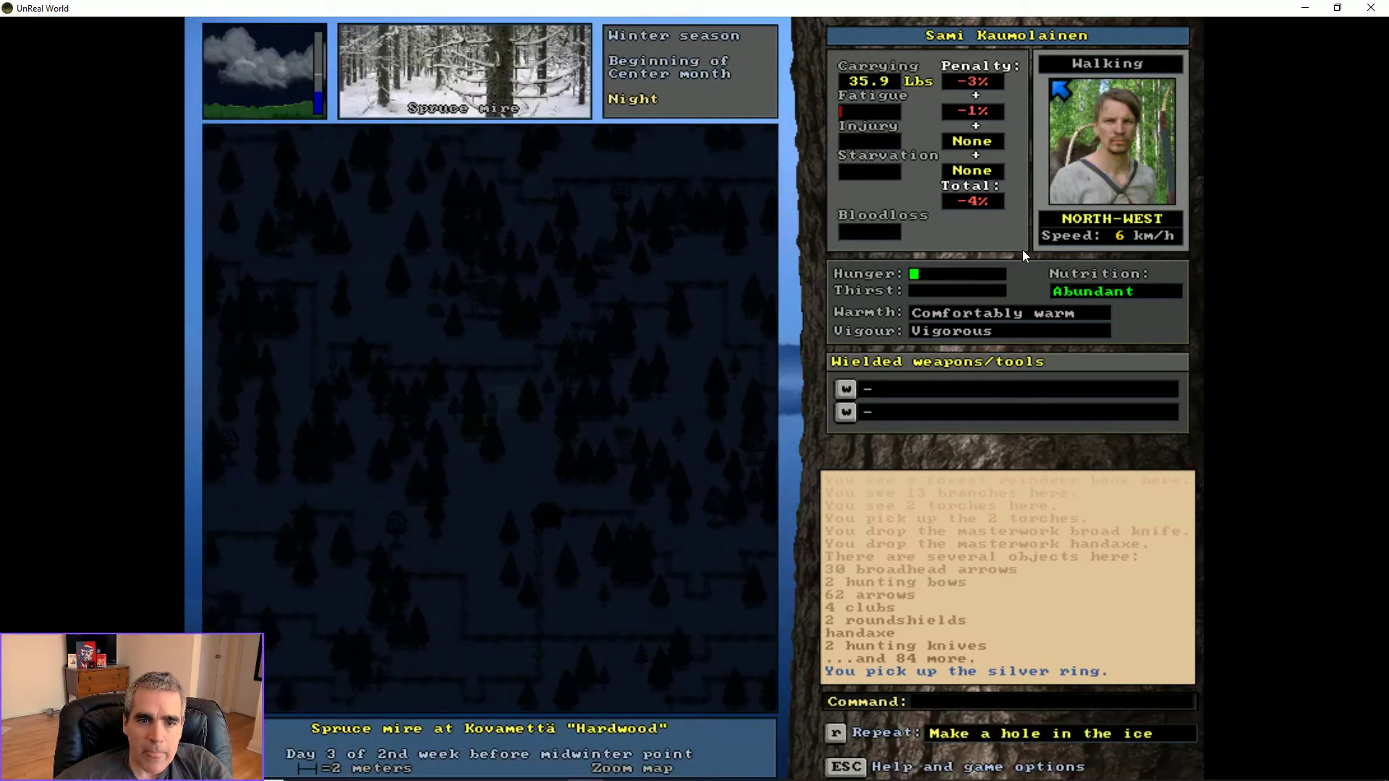
key(Up)
key(Home)
key(Home)
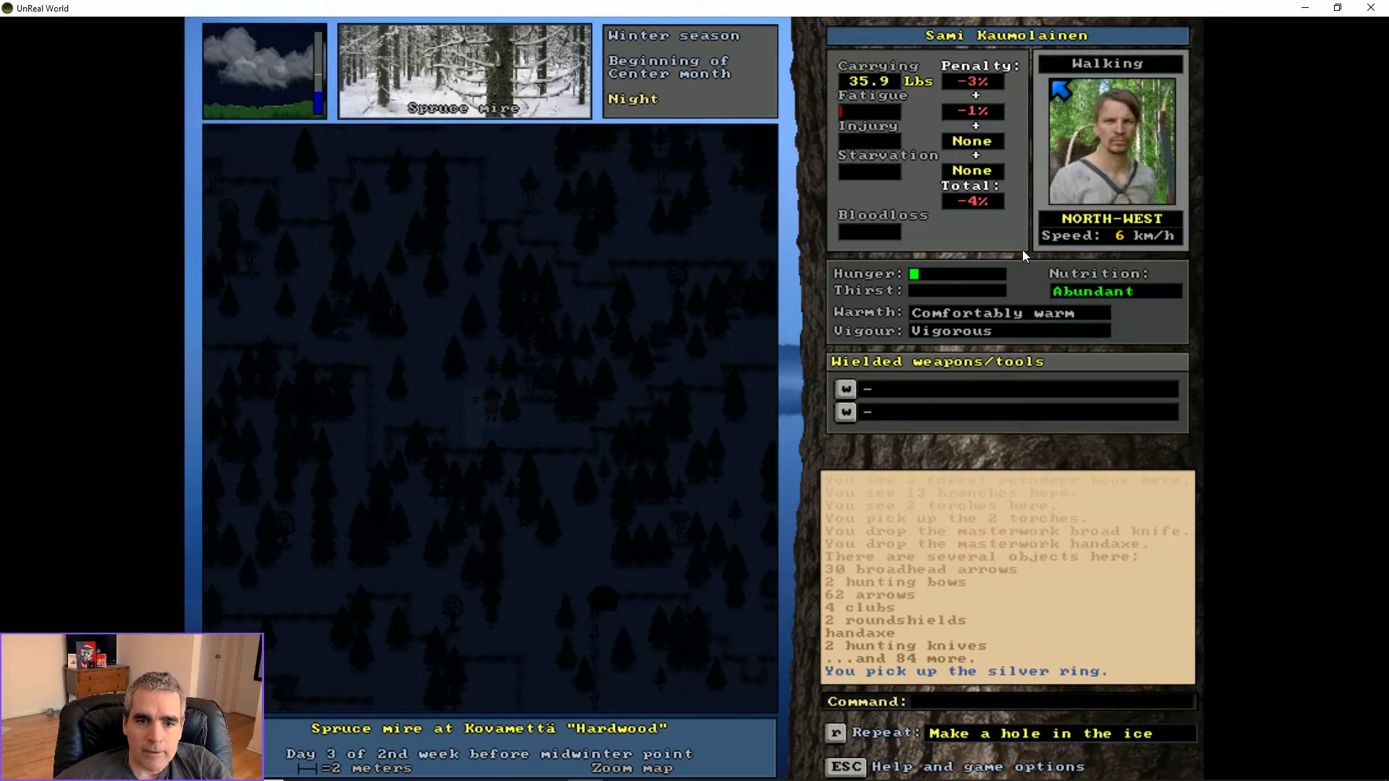
key(Up)
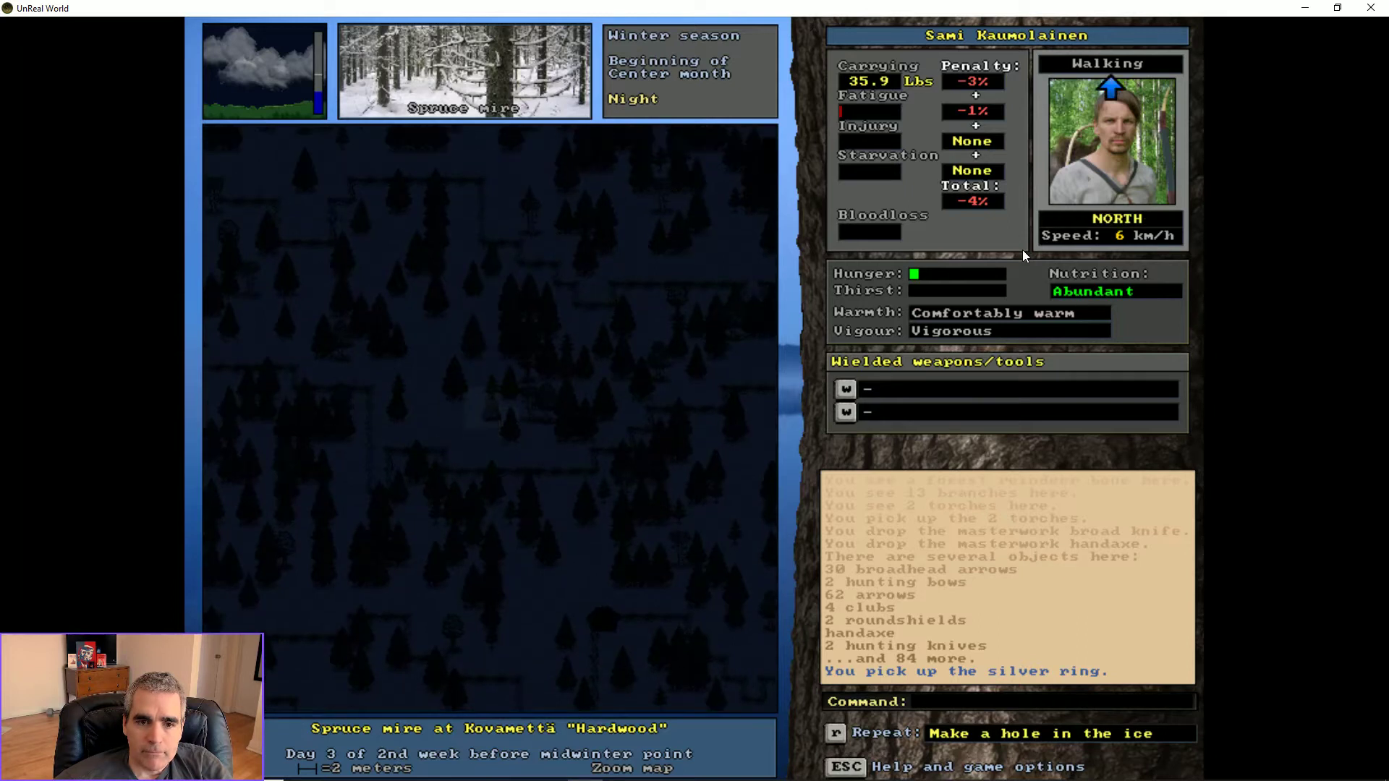
key(Down)
key(Up)
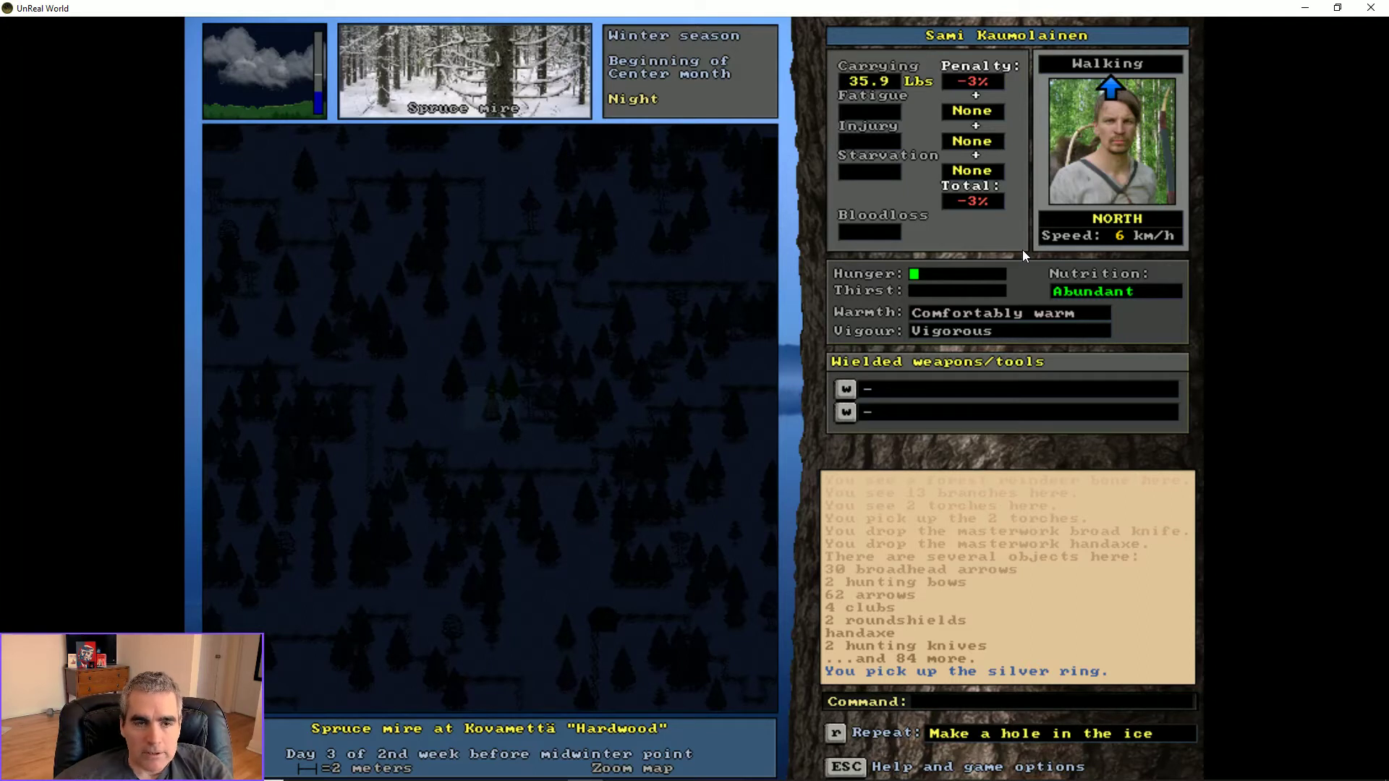
key(q)
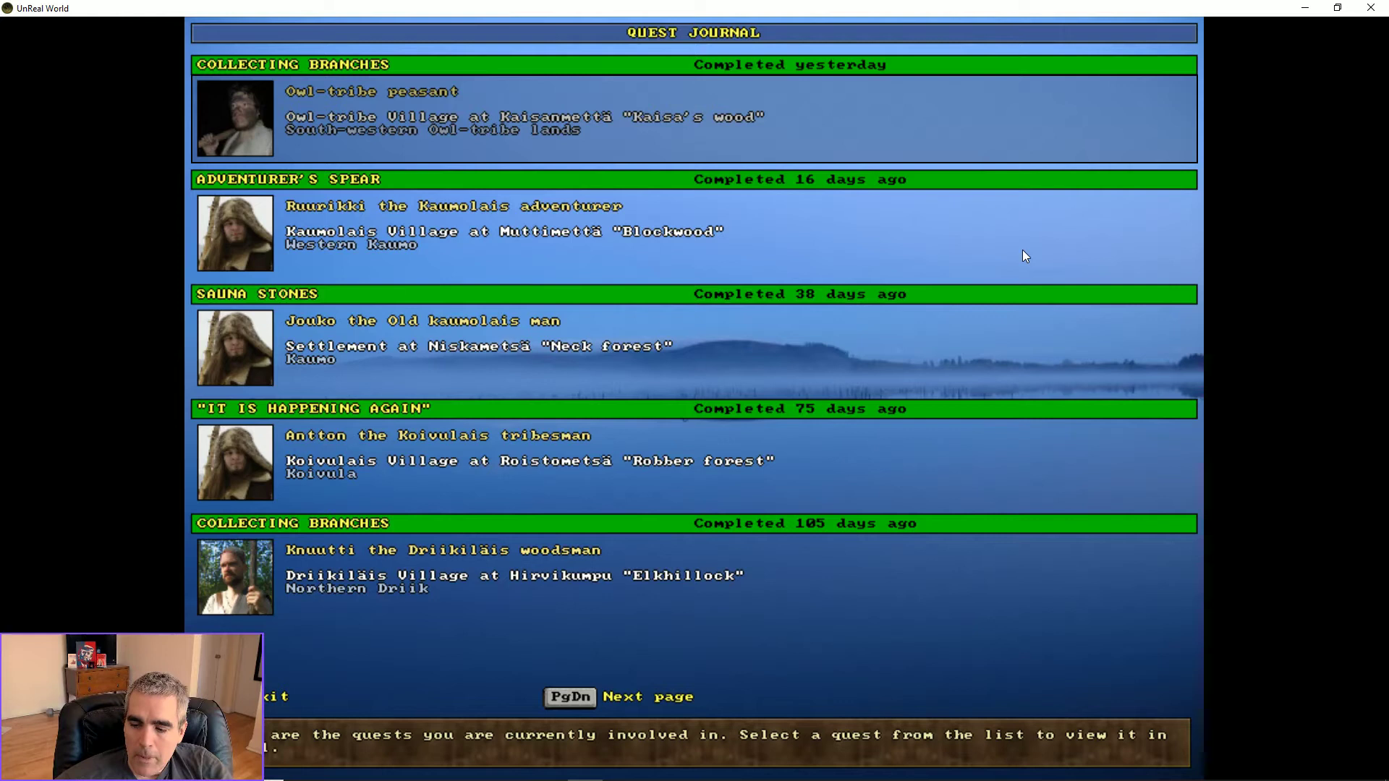
key(Page_Down)
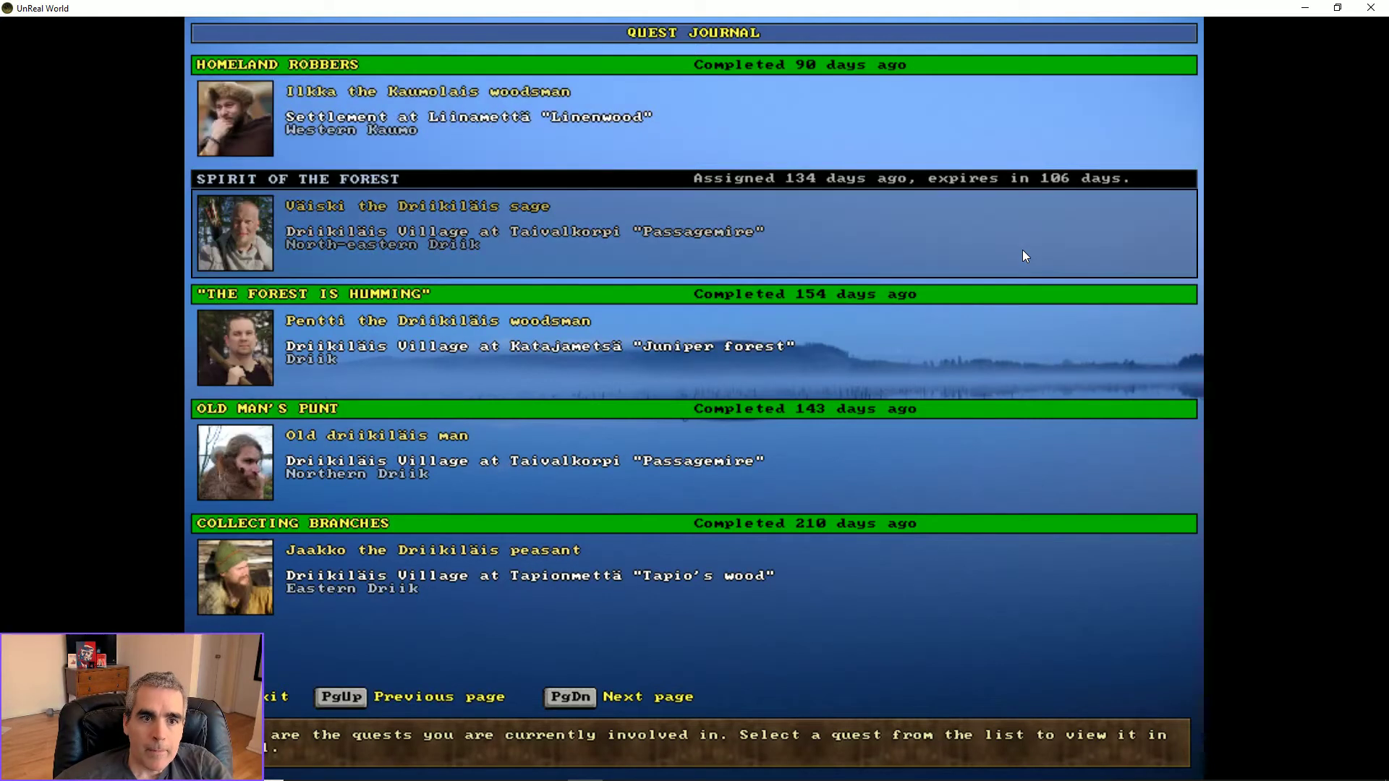
click(1023, 257)
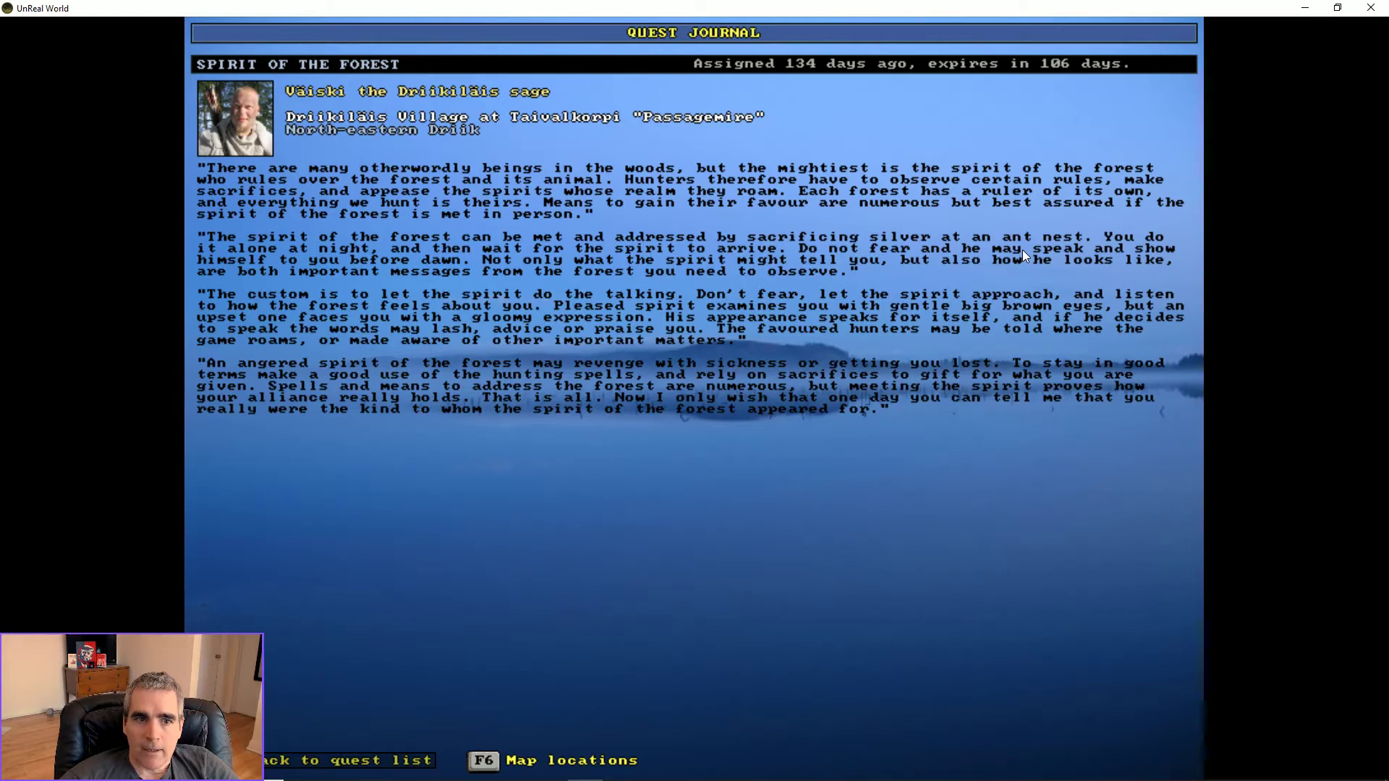
key(Escape)
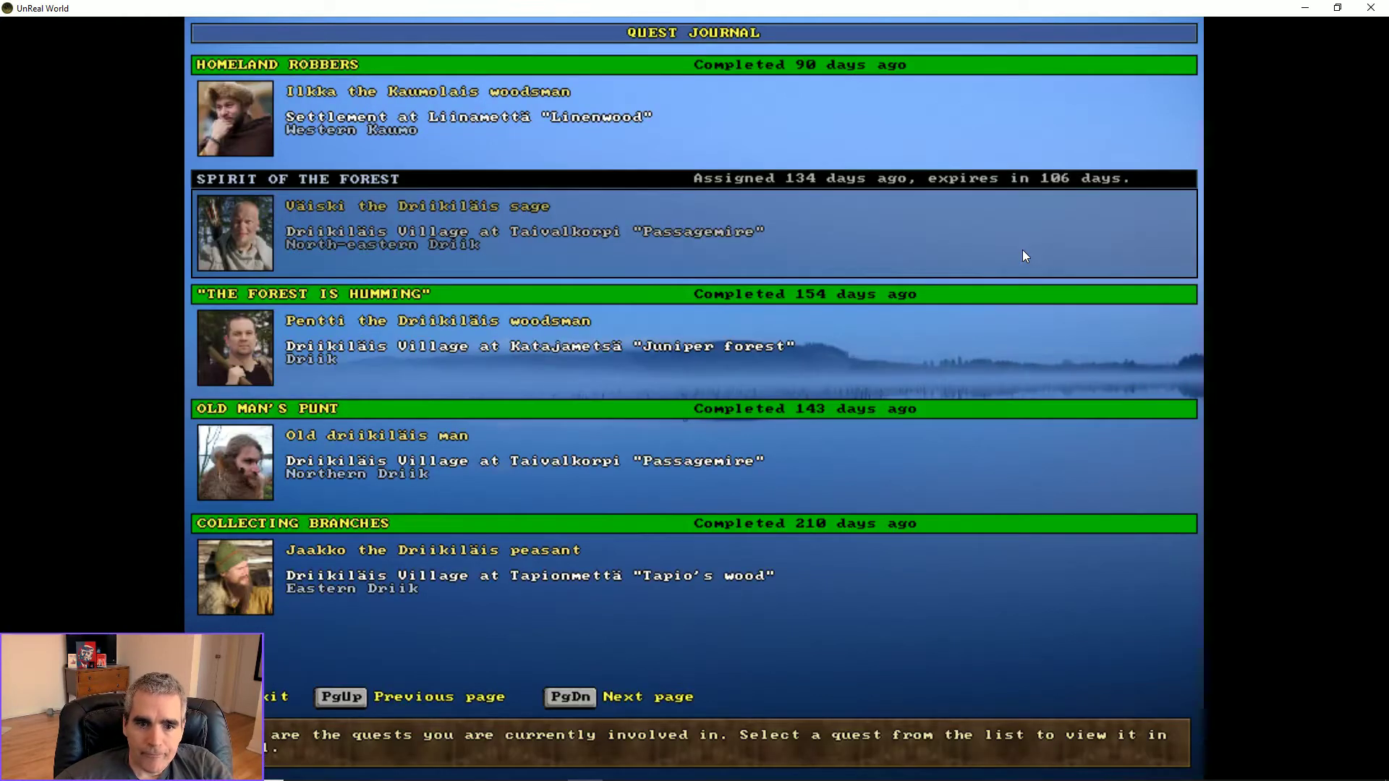
key(Escape)
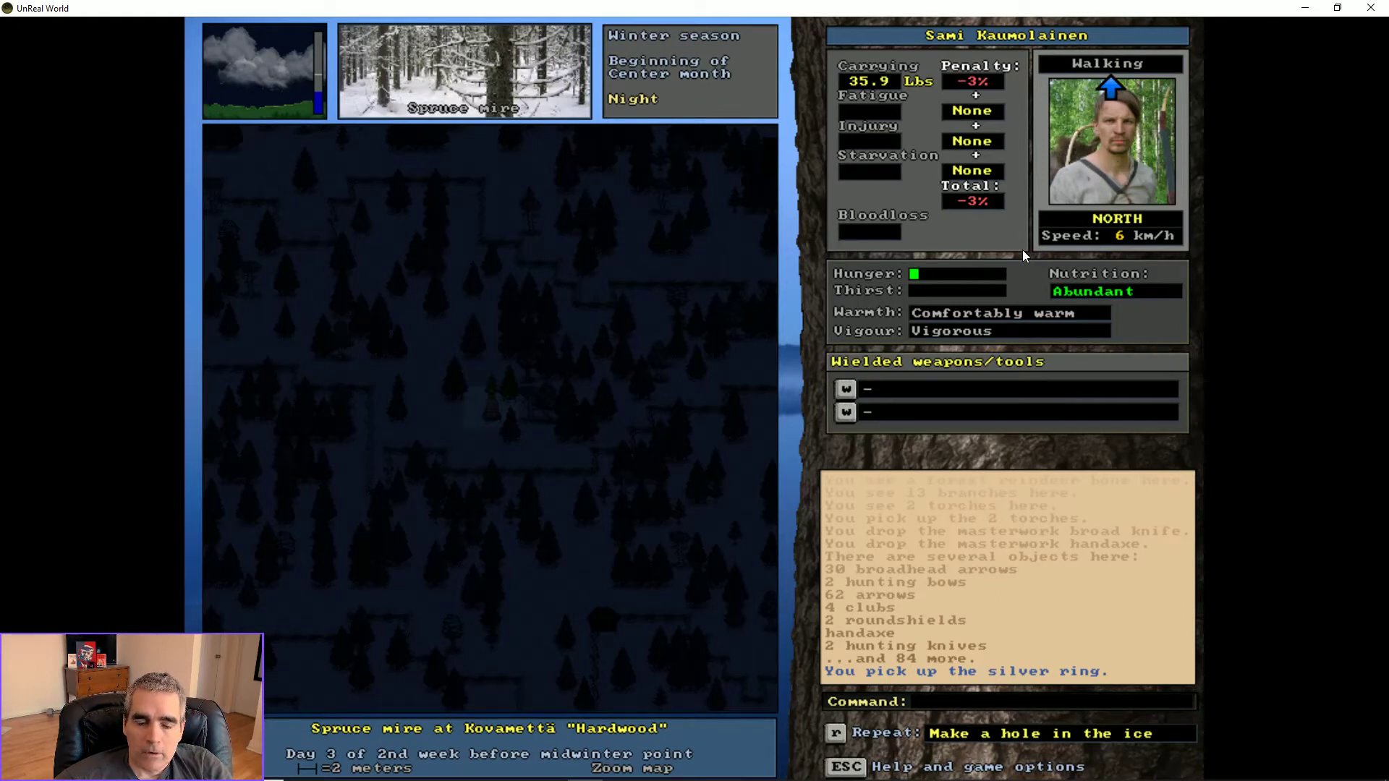
- Try to light a torch and dismiss the notice that a fire is needed
key(Down)
key(Up)
key(a)
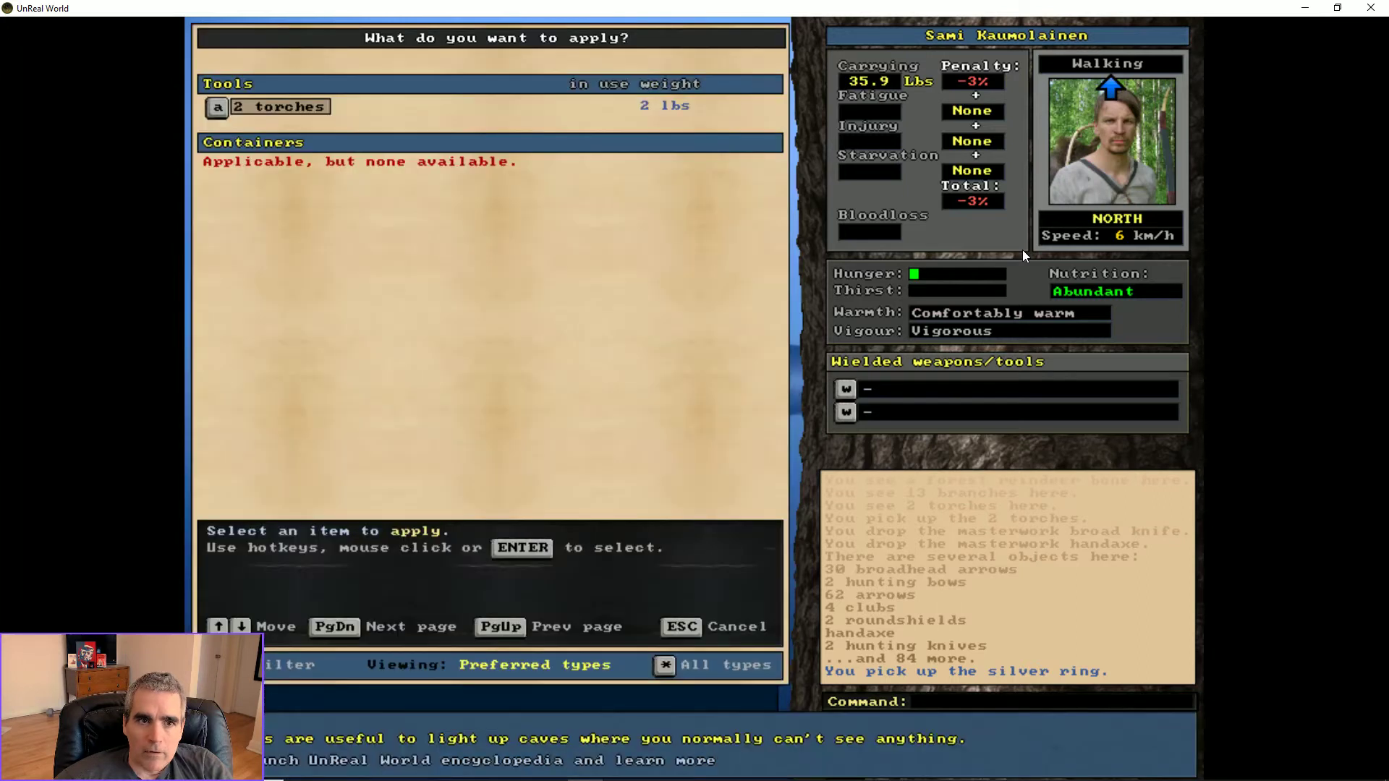
key(a)
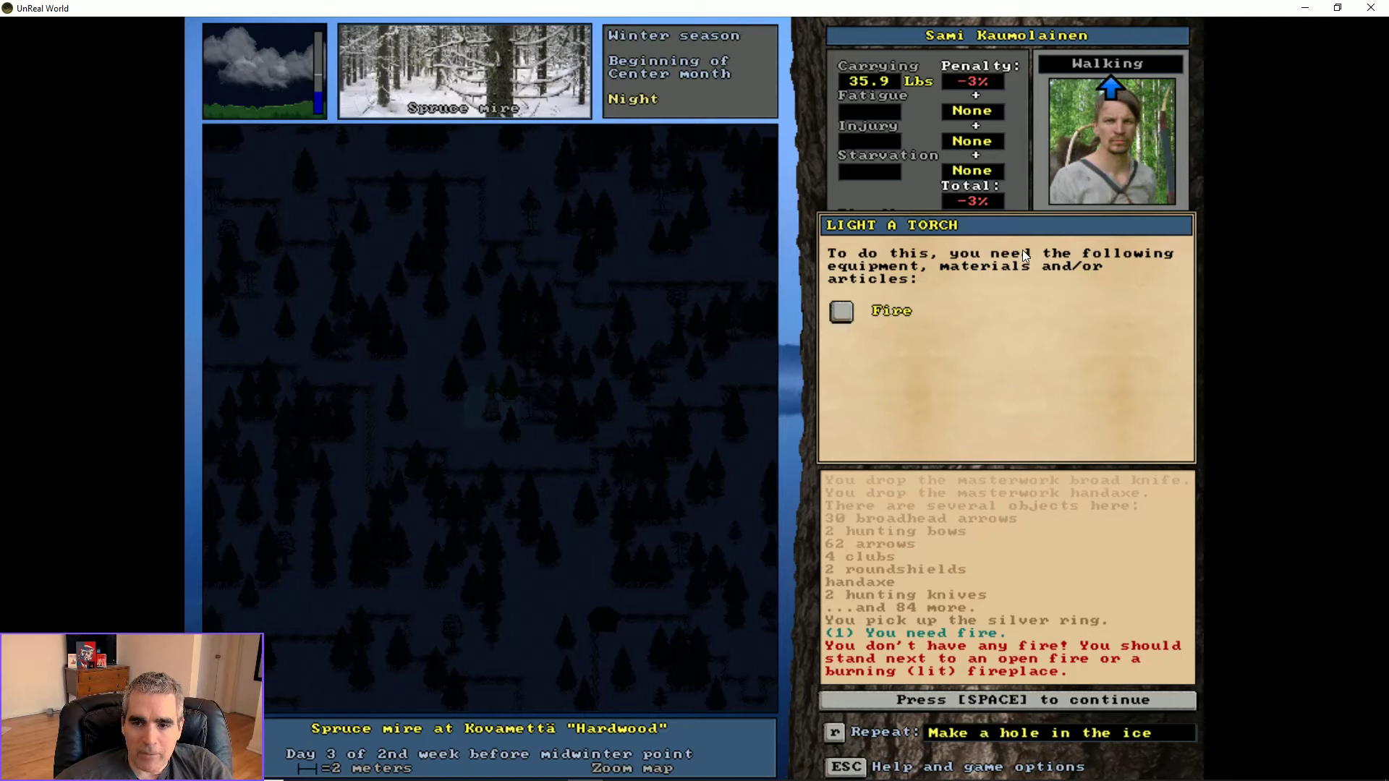
key(space)
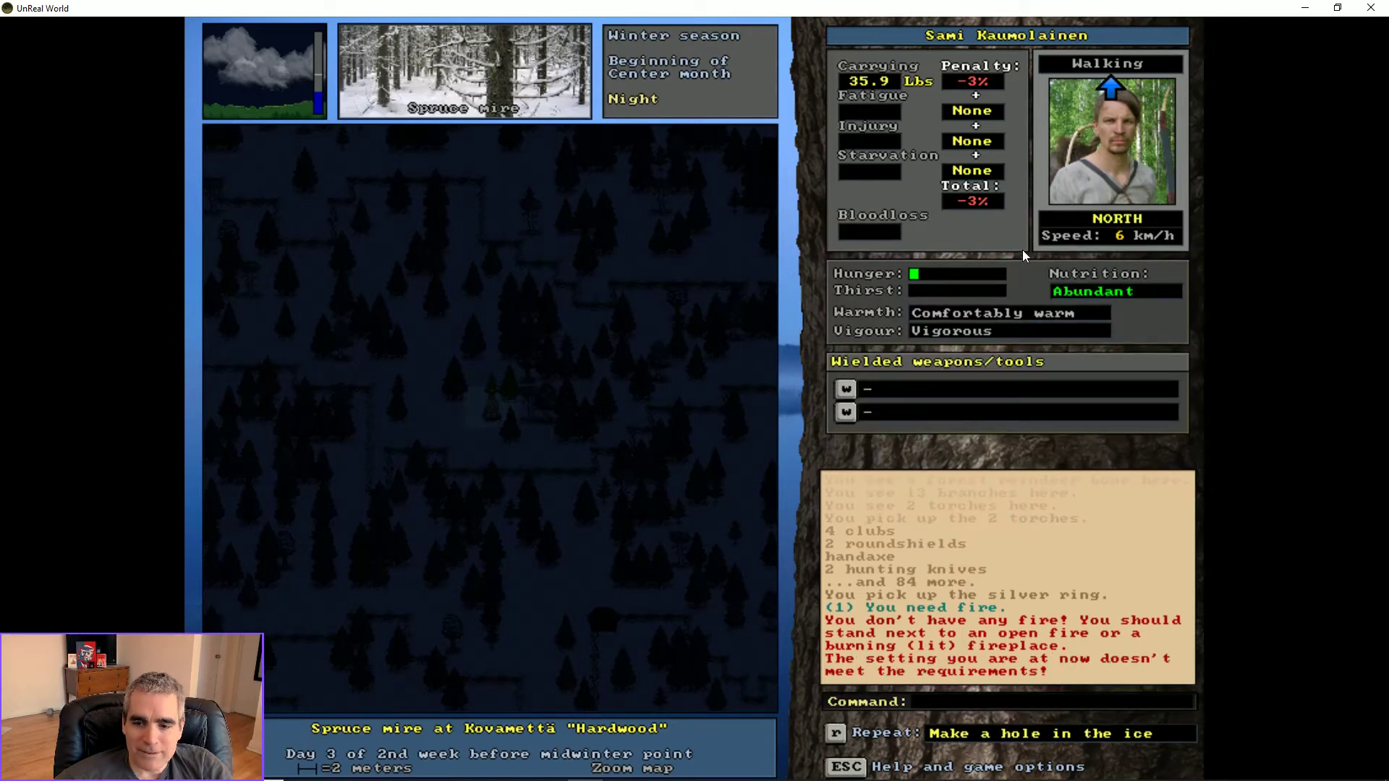
- Walk the character south through the spruce mire toward the felled timber
key(Down)
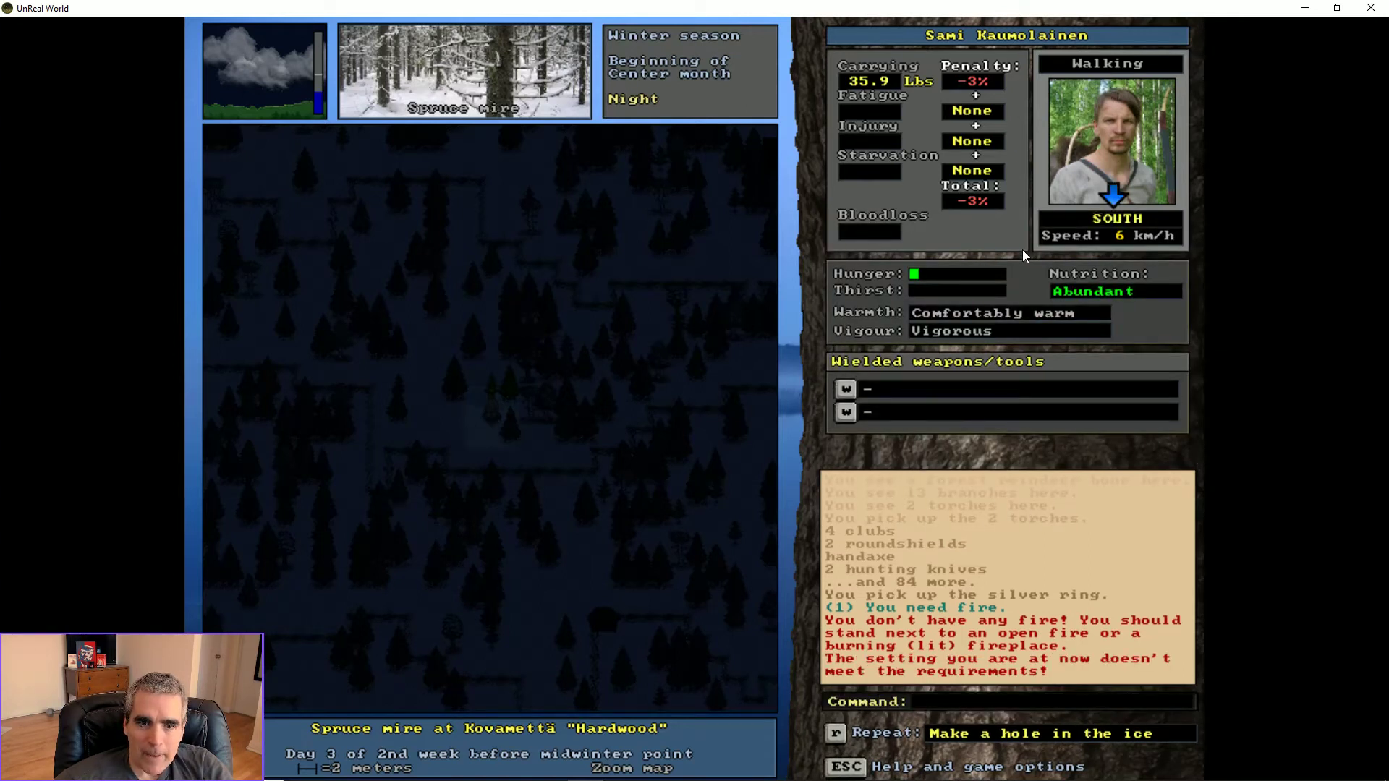
key(Down)
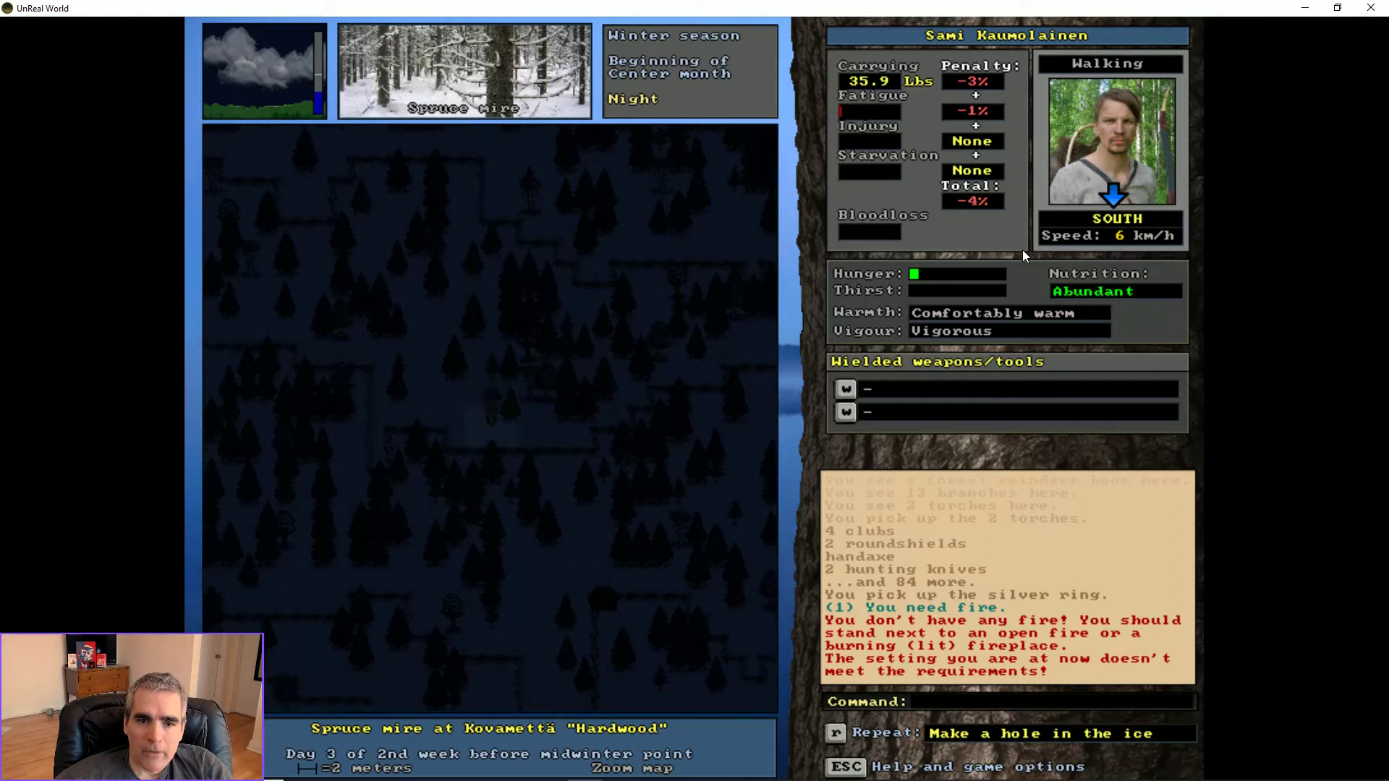
key(Page_Down)
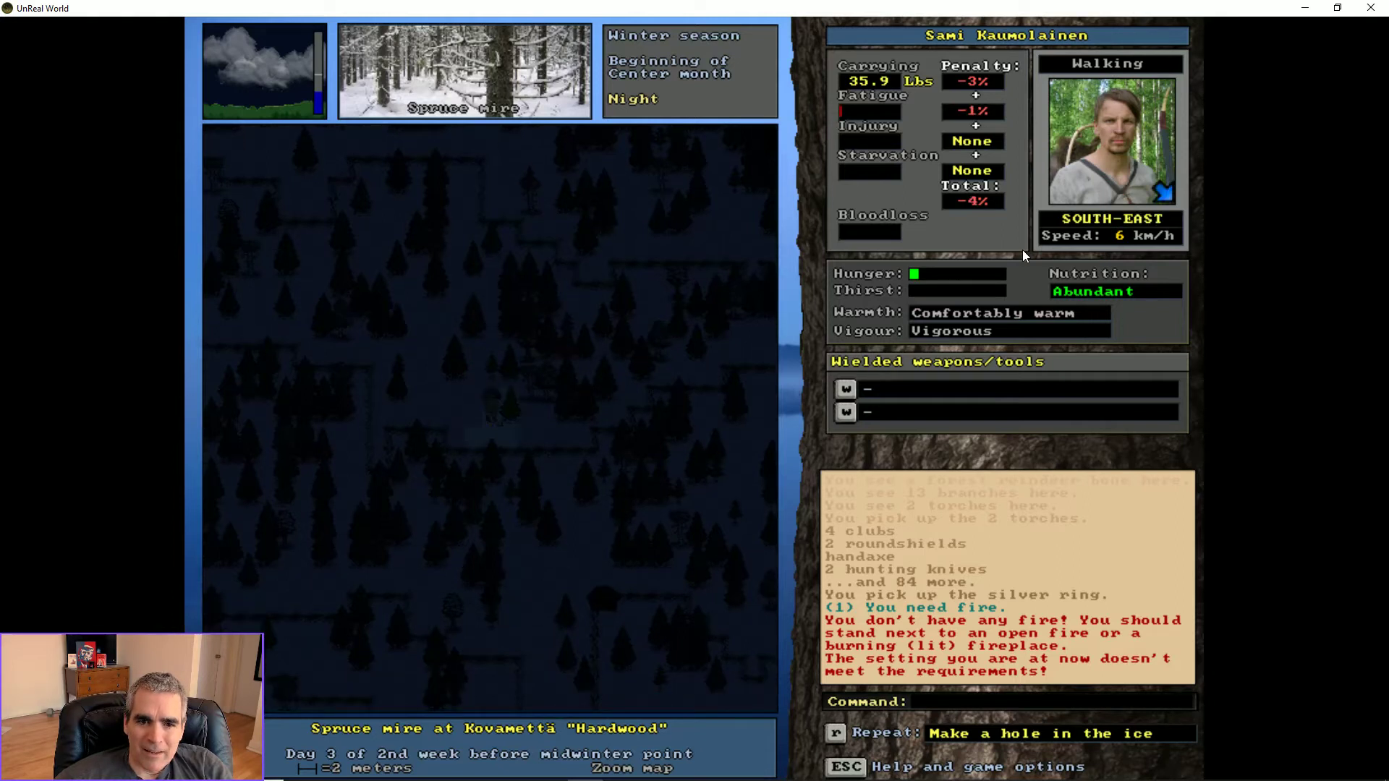
key(Page_Down)
key(Page_Down)
key(Page_Down)
key(Down)
key(Down)
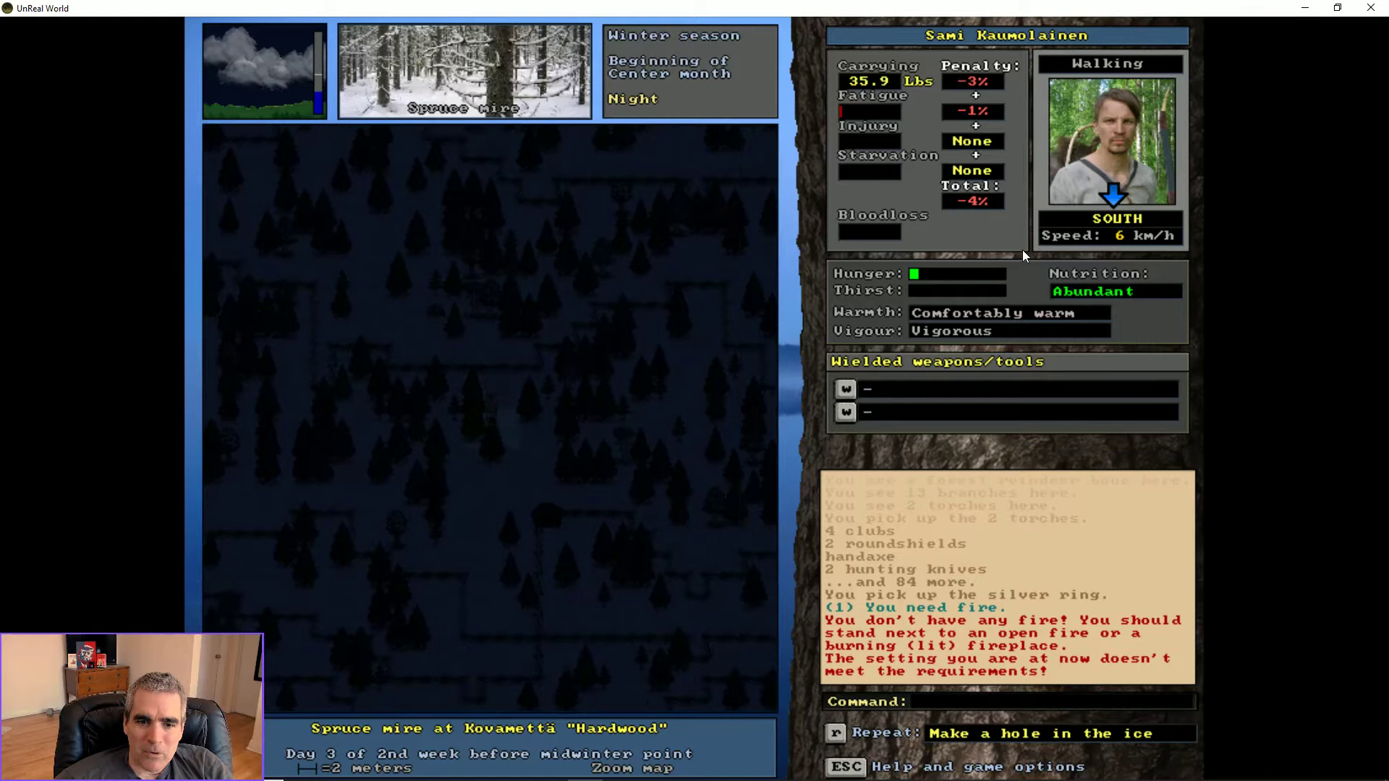
key(Down)
key(Page_Down)
key(Down)
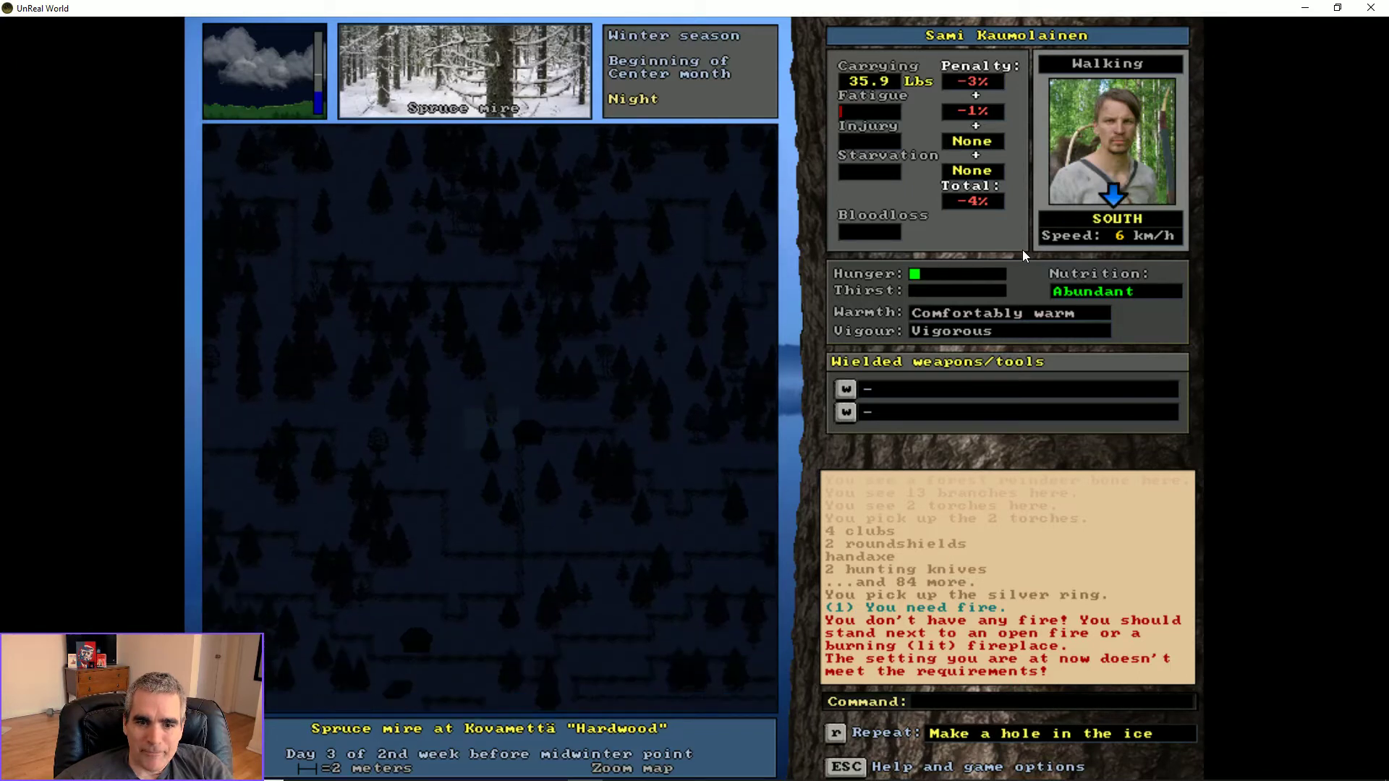
key(Page_Down)
key(Down)
key(Down)
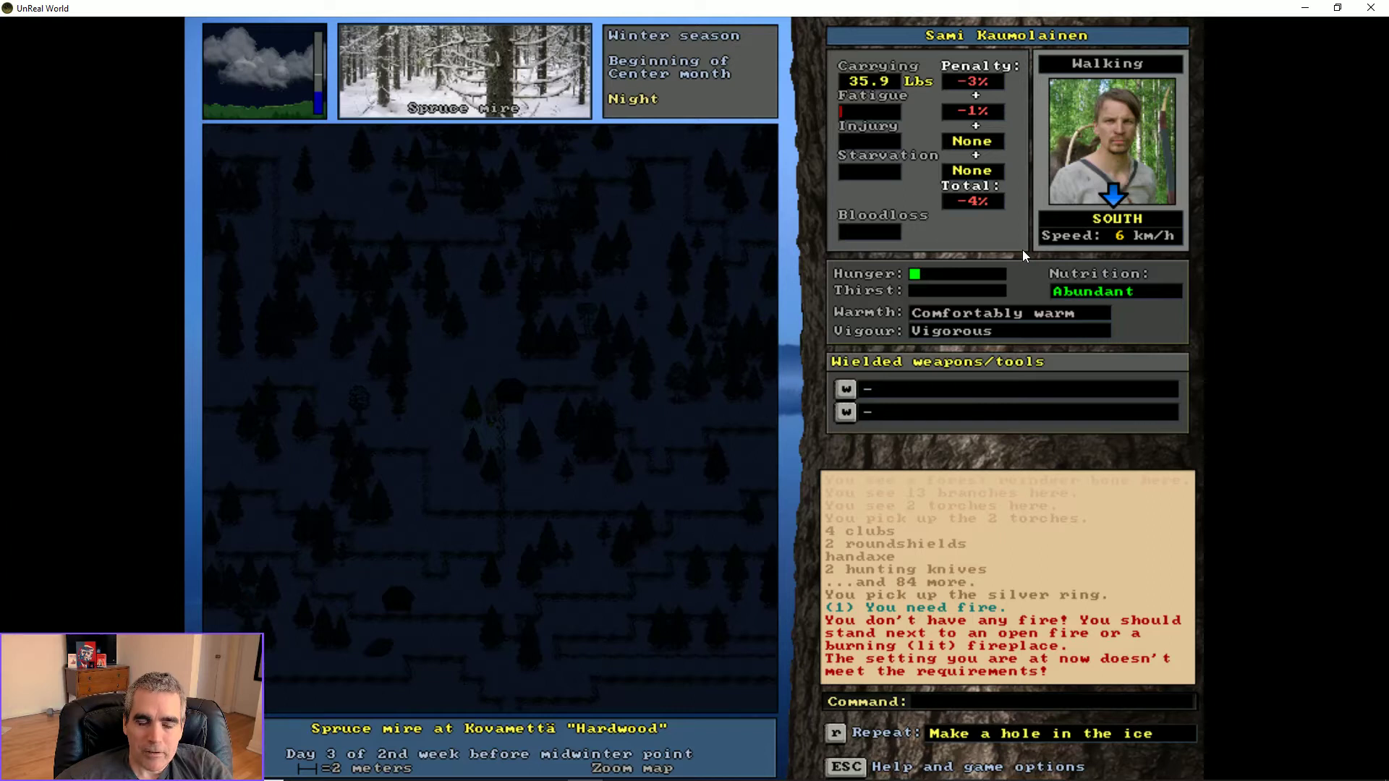
key(Down)
key(Page_Down)
key(Down)
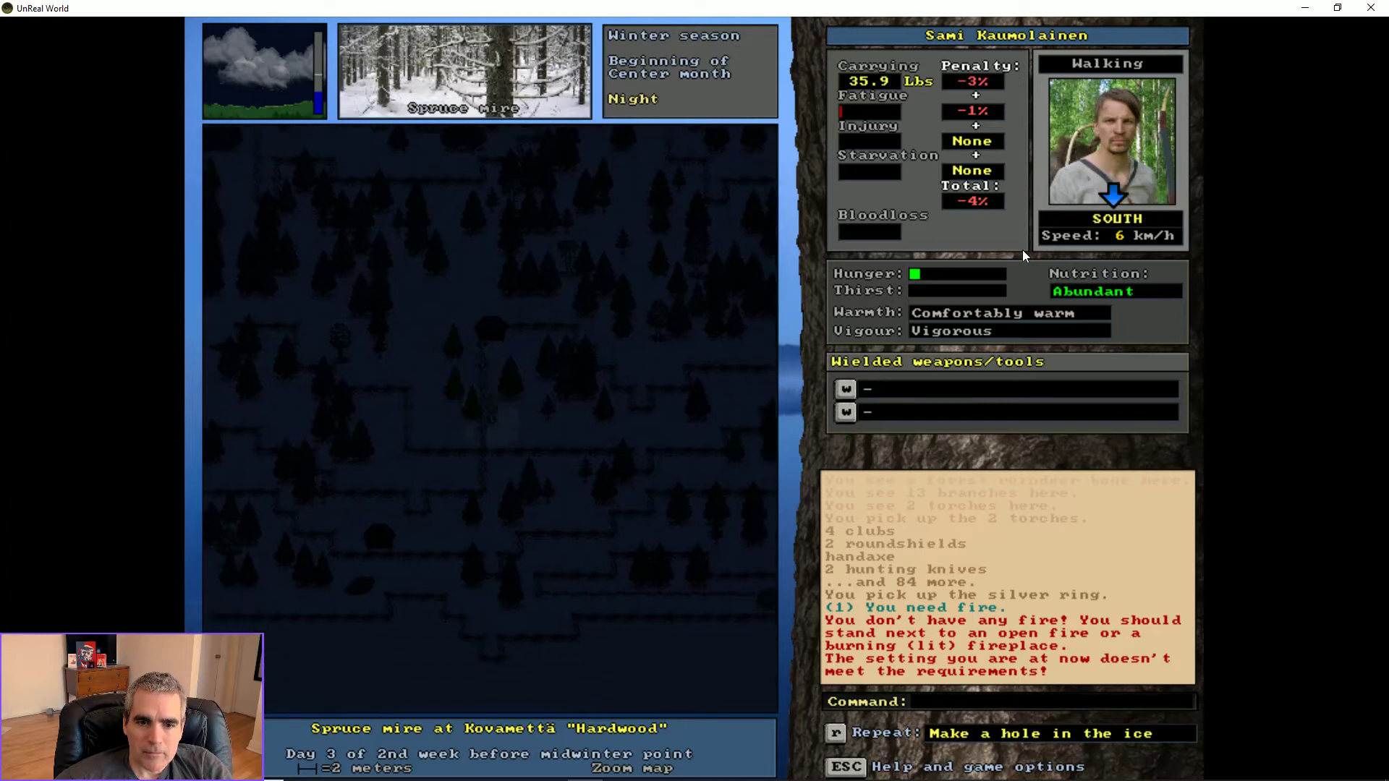
- Reach the felled timber and pick up one slender tree trunk and 3 spruce twigs
key(Down)
key(End)
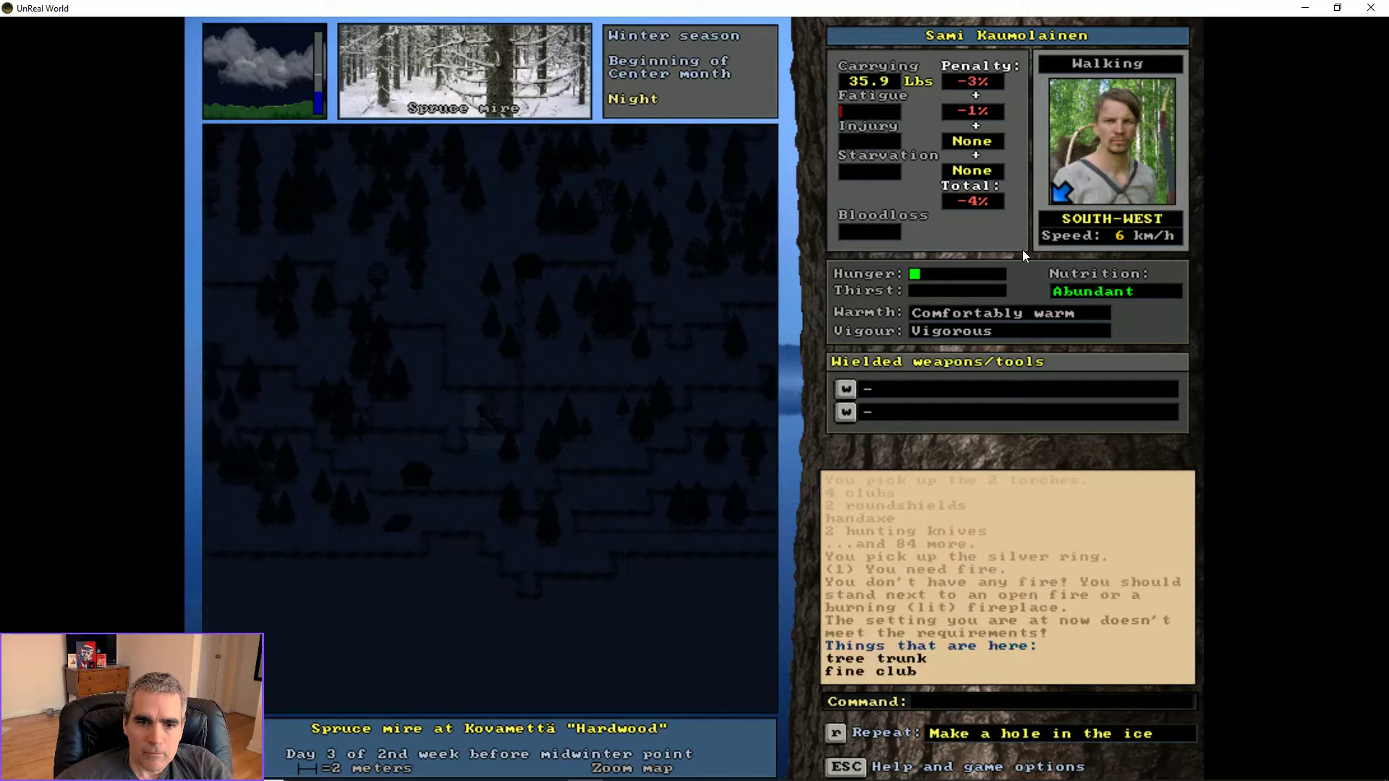
key(End)
key(Down)
key(Down)
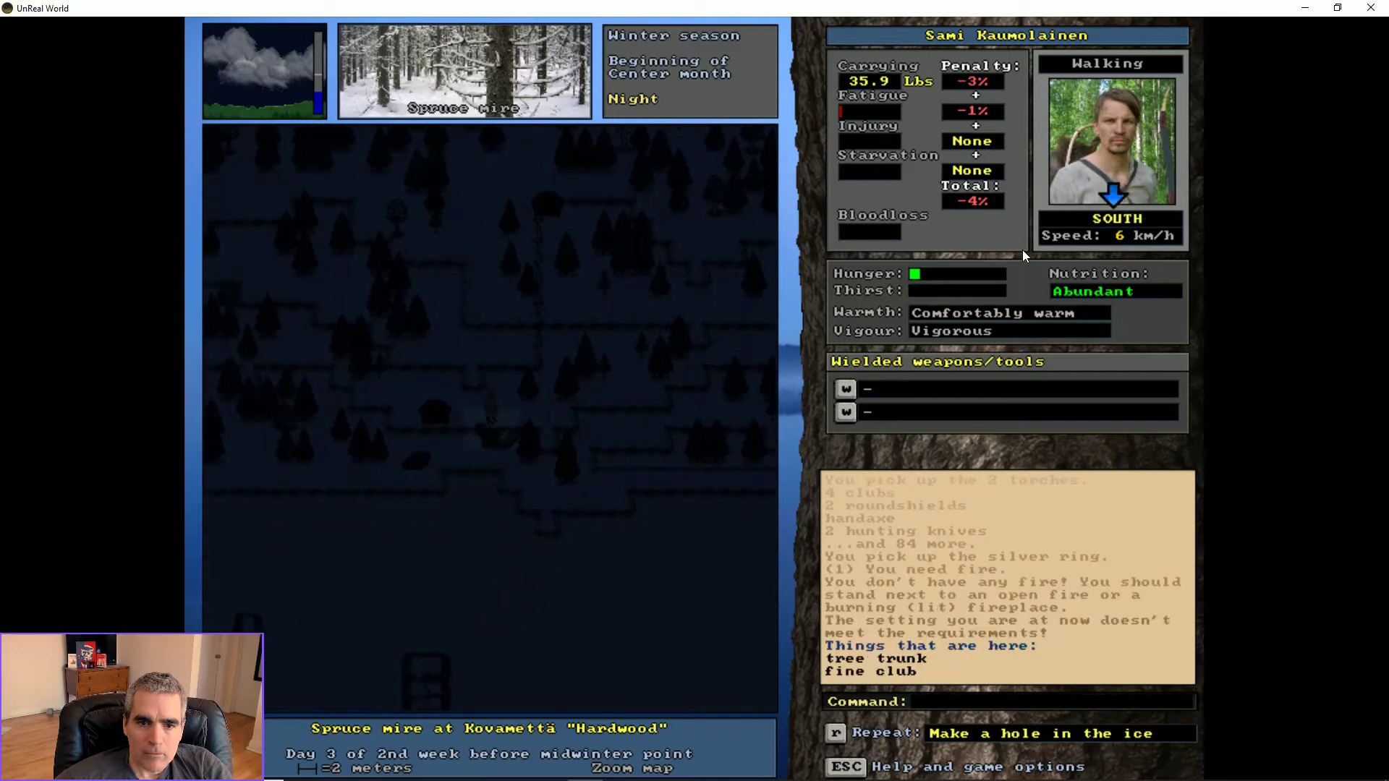
key(Down)
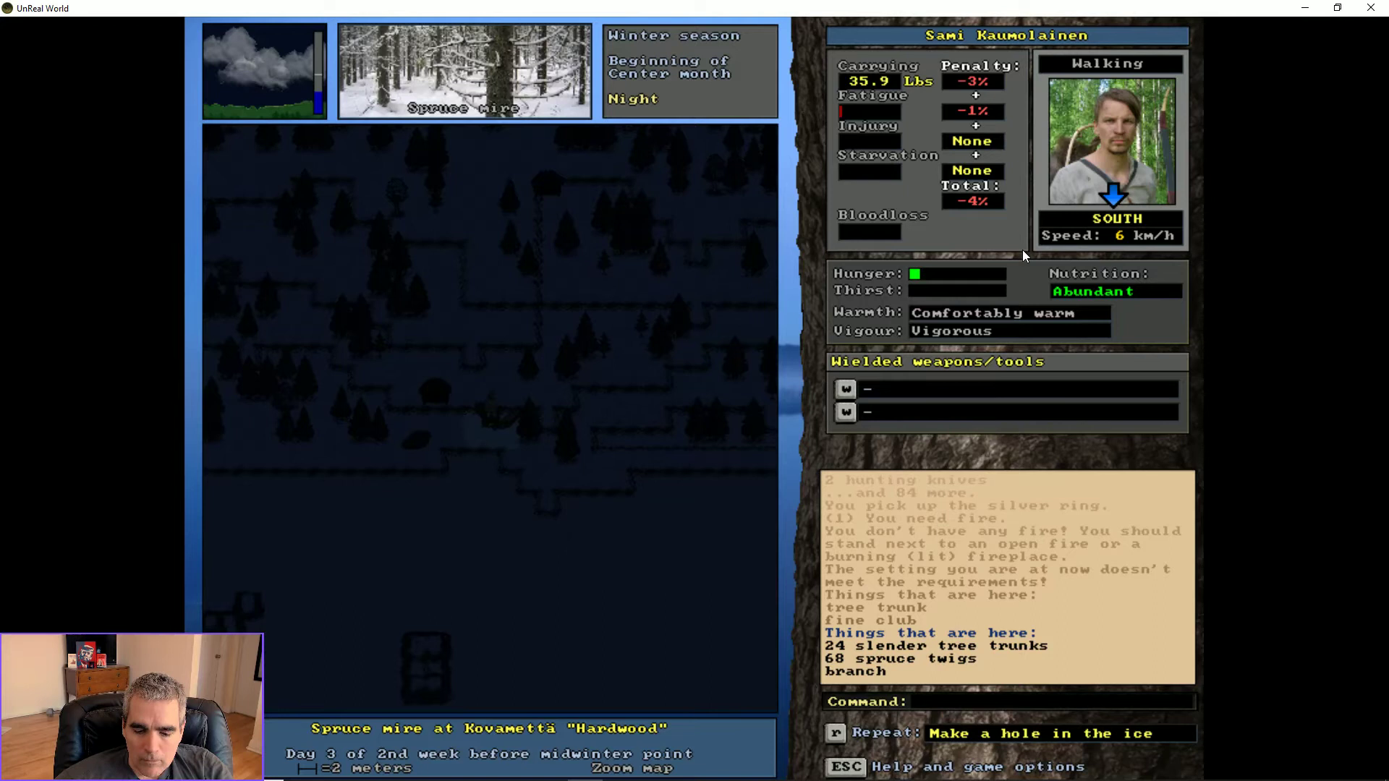
key(g)
key(a)
key(1)
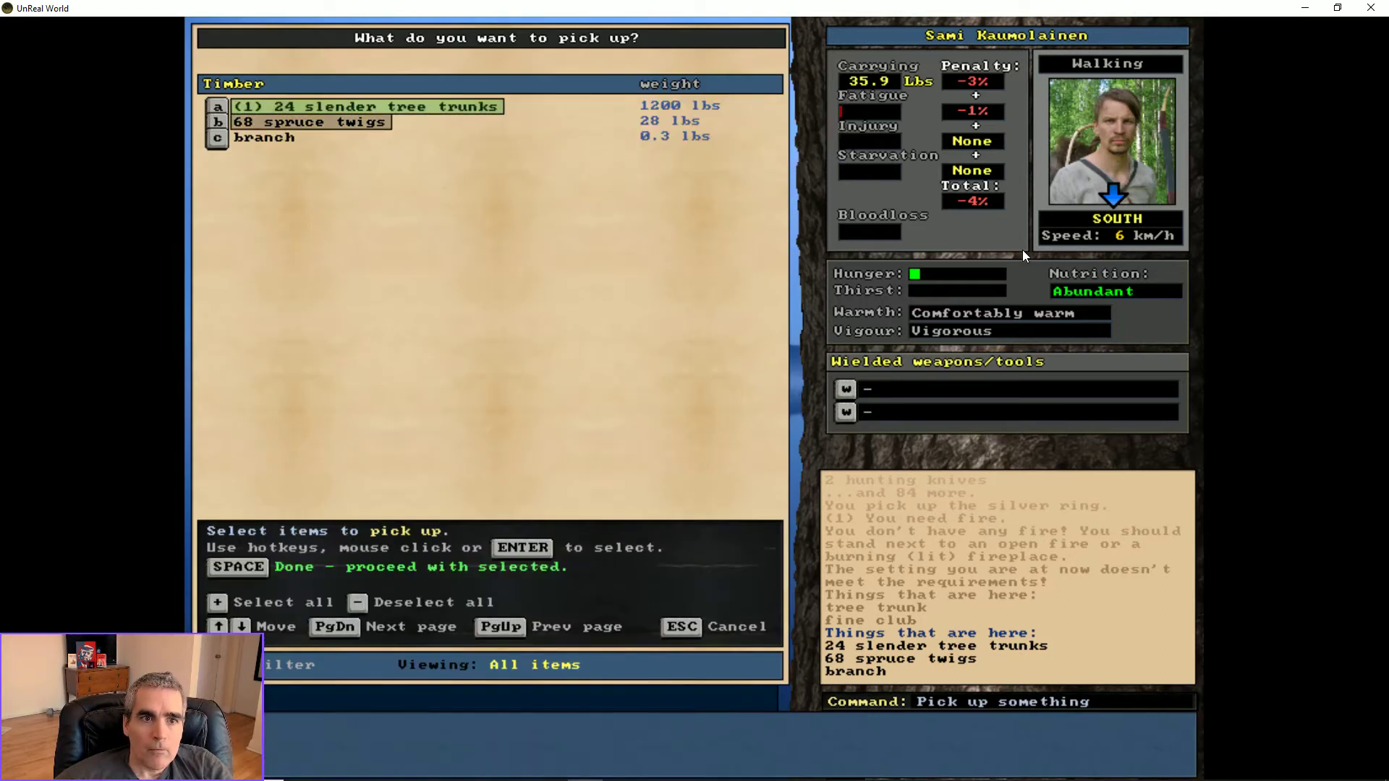
key(b)
key(3)
key(space)
- Carry the wood north and west to a new spot for the fire
key(Up)
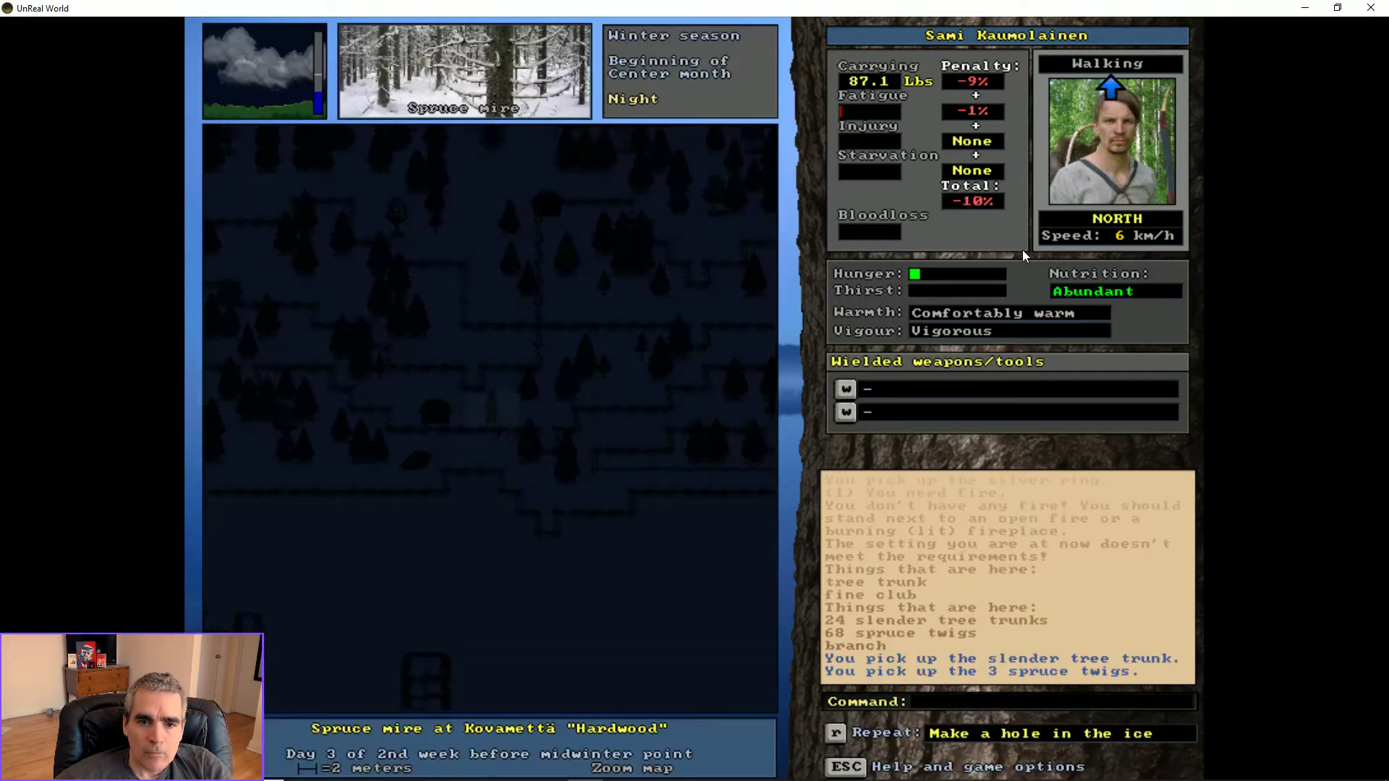
key(Up)
key(Up)
key(Up)
key(Up)
key(Up)
key(Up)
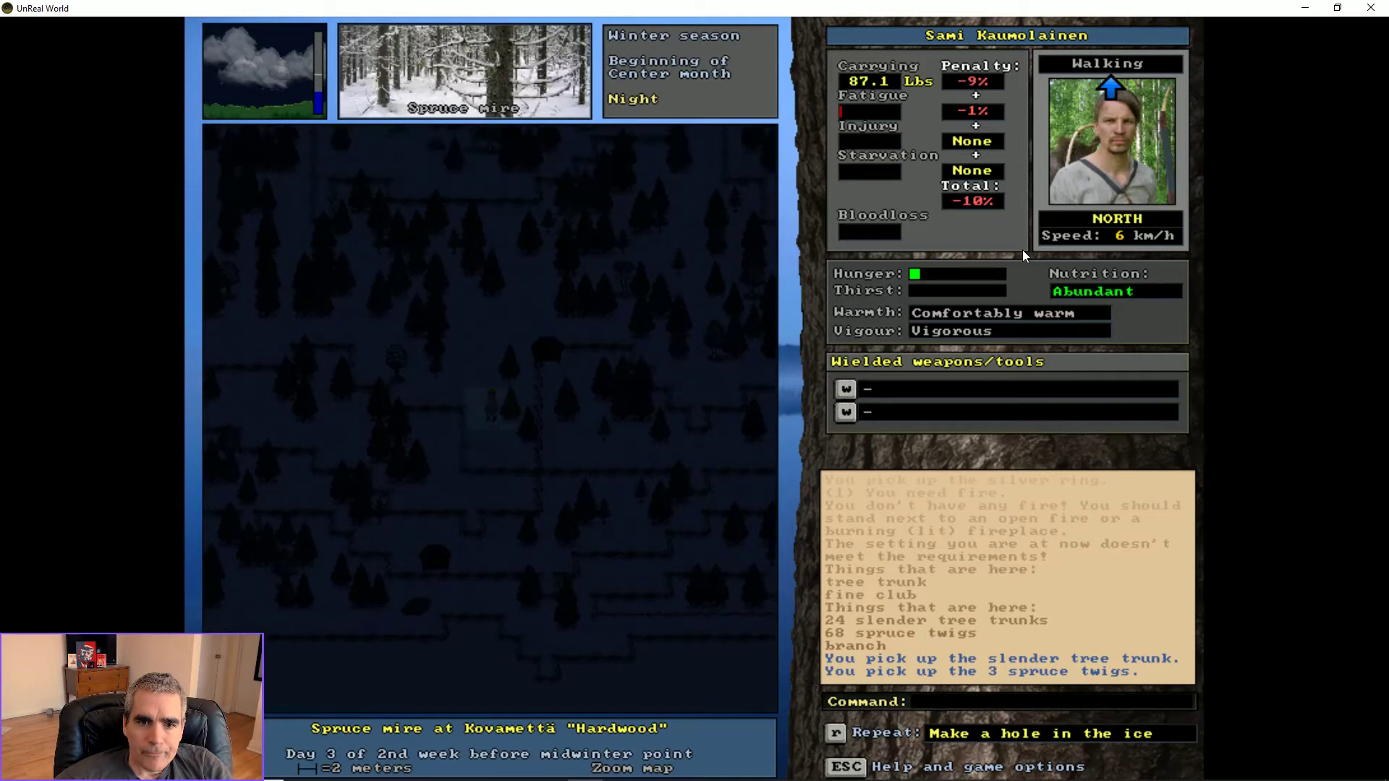
key(Up)
key(Up)
key(Up)
key(Page_Up)
key(Up)
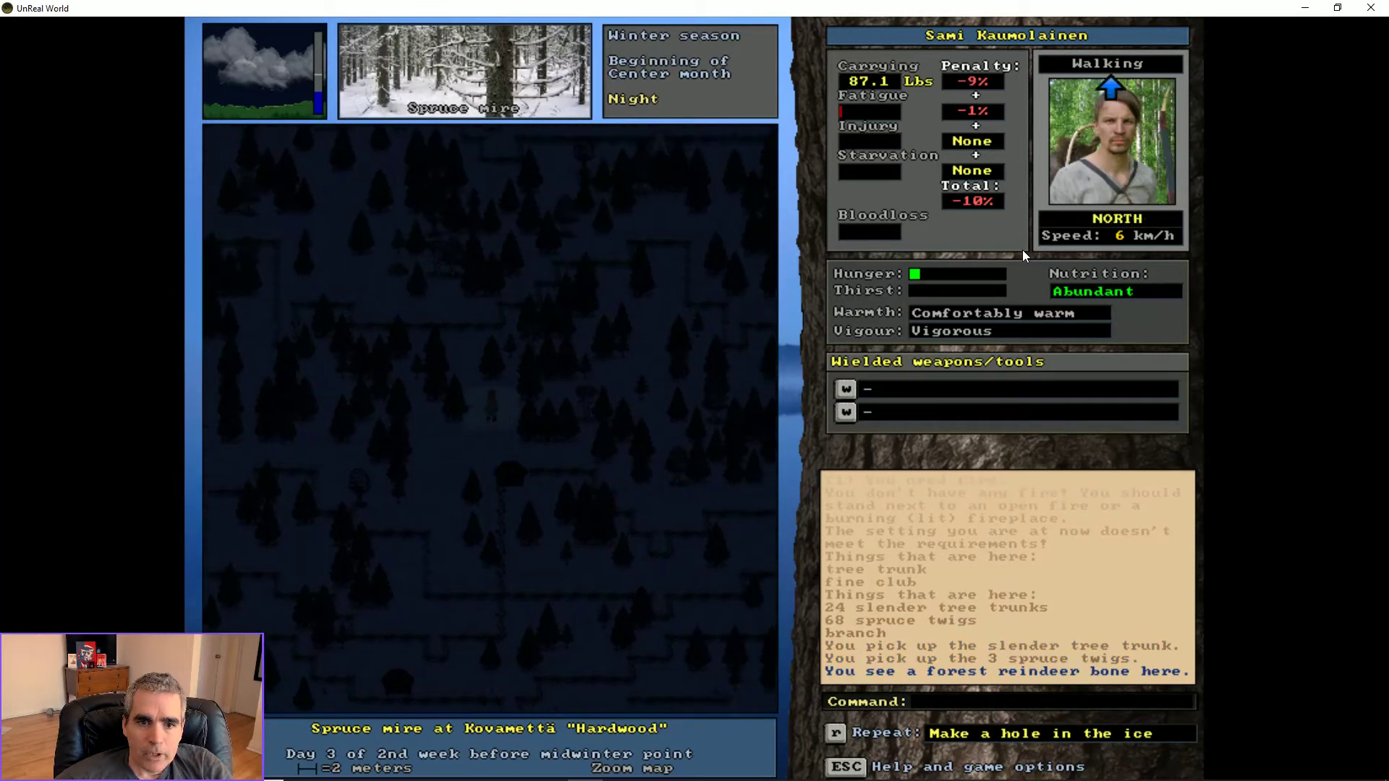
key(Home)
key(Home)
key(Home)
key(Home)
key(Home)
key(Home)
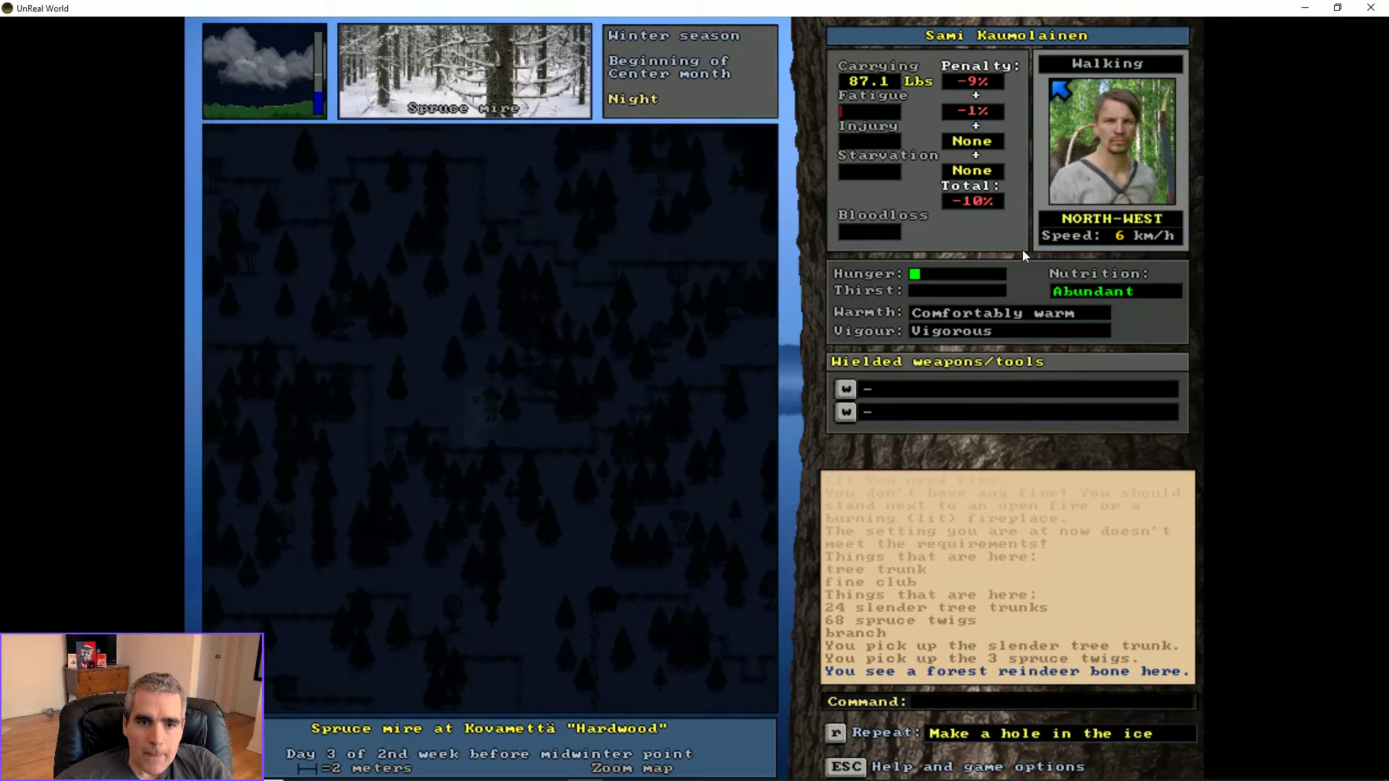
key(Left)
key(Left)
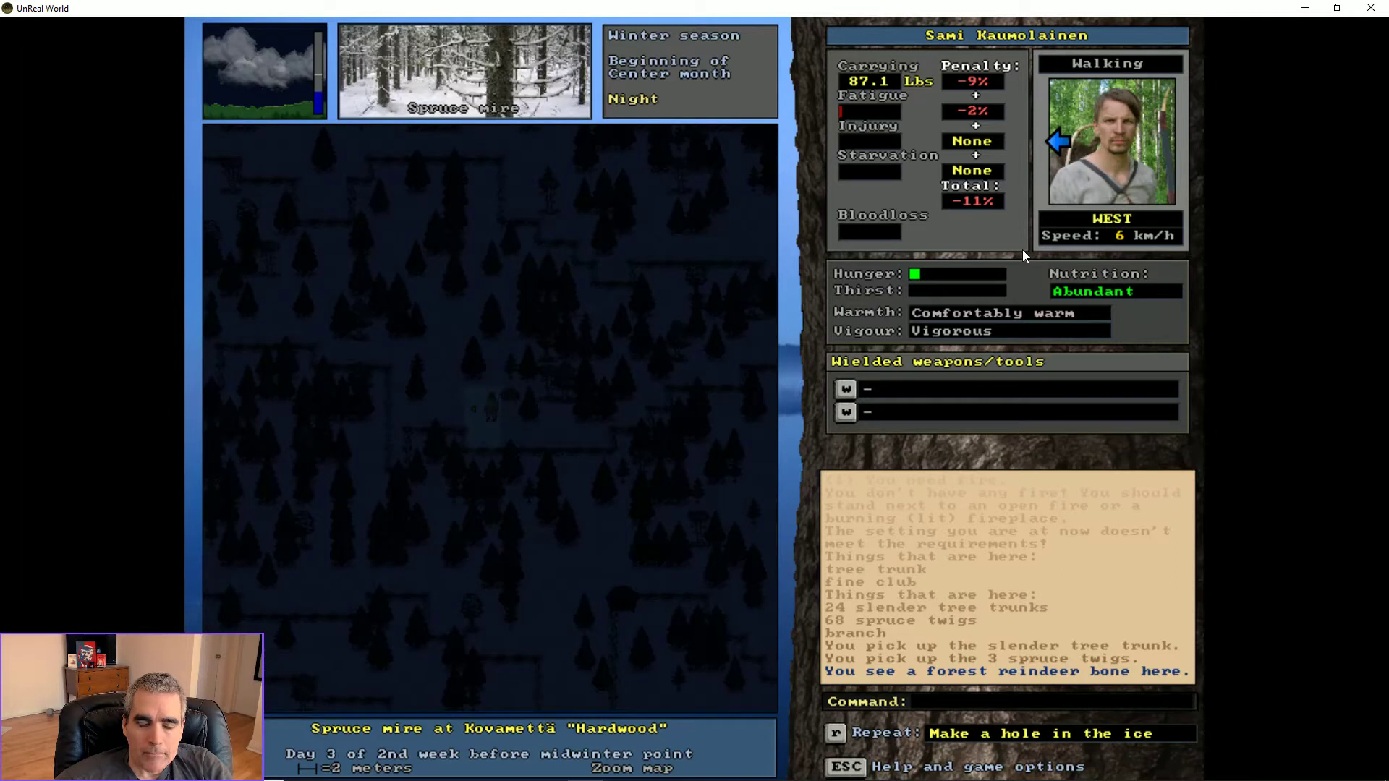
key(End)
key(Page_Up)
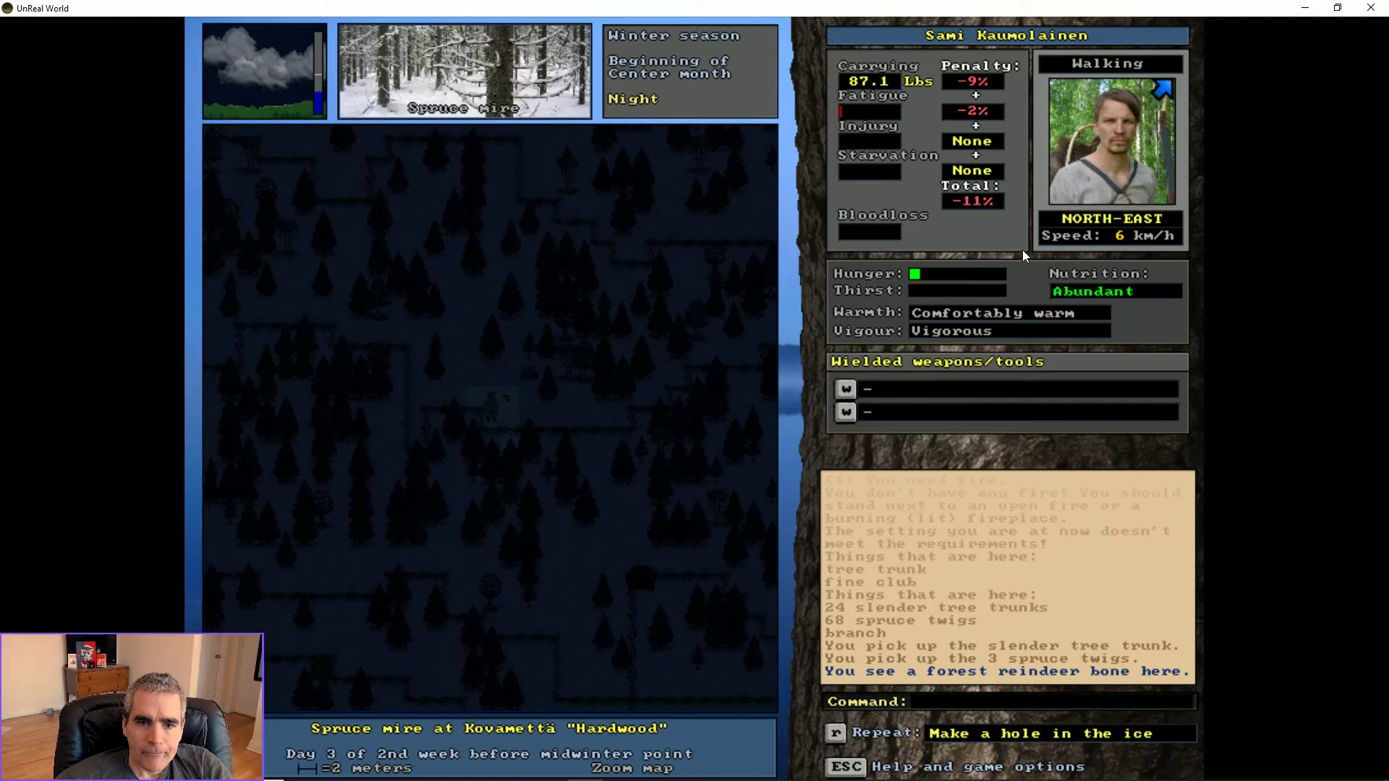
- Drop the slender tree trunk and the 3 spruce twigs on the chosen tile
key(d)
key(Down)
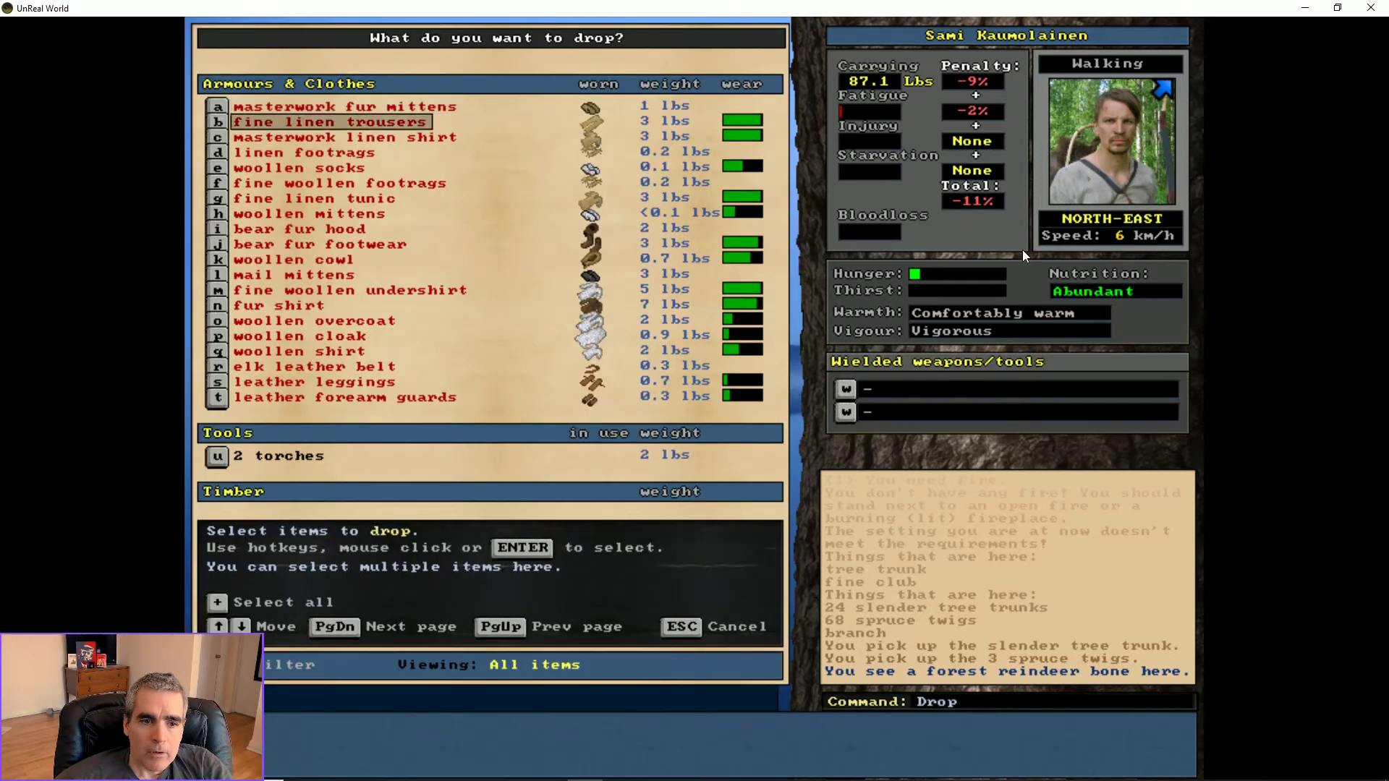
key(Down)
key(Down)
key(Down)
key(Down)
key(Down)
key(Down)
key(Up)
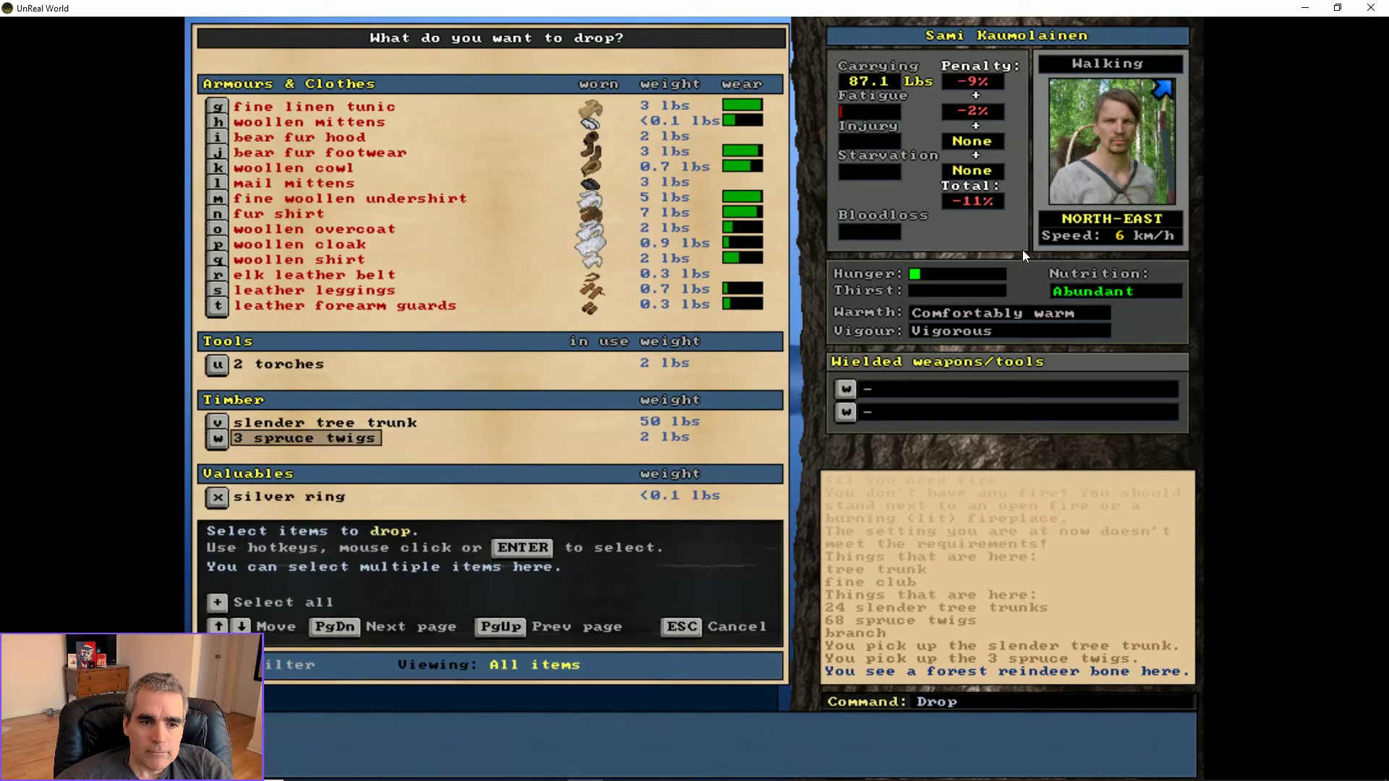
key(Return)
key(Up)
key(Return)
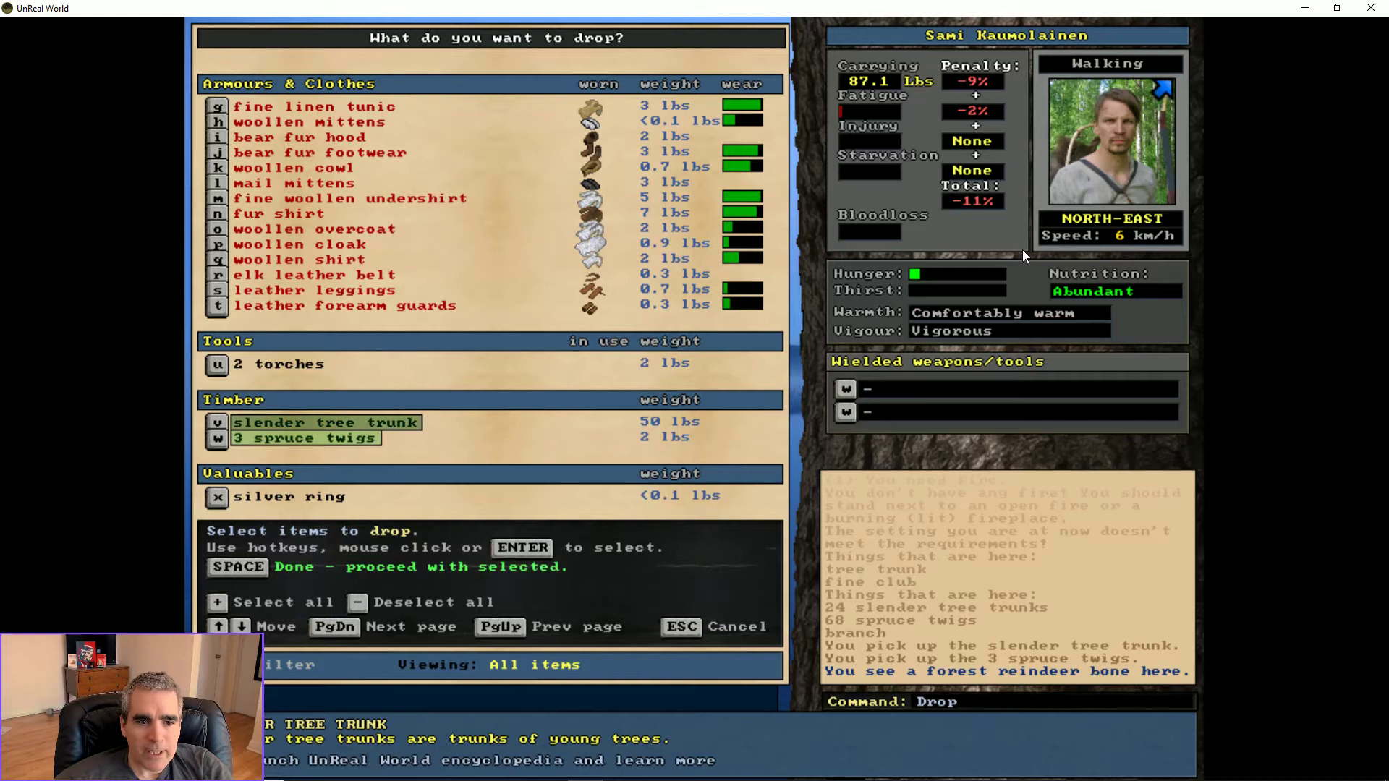
key(space)
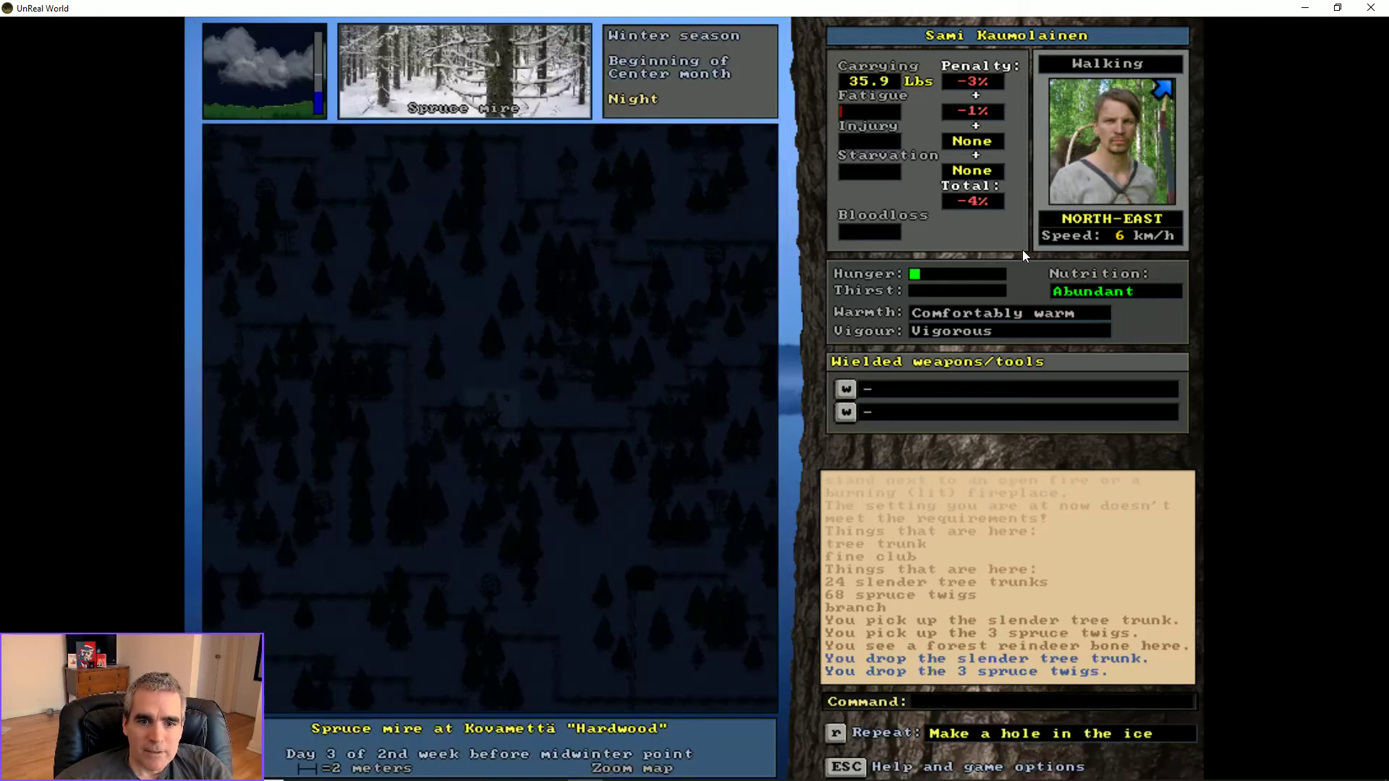
- Step beside the wood pile and build a fire, succeeding after a failed try
key(KP_9)
key(KP_1)
key(KP_1)
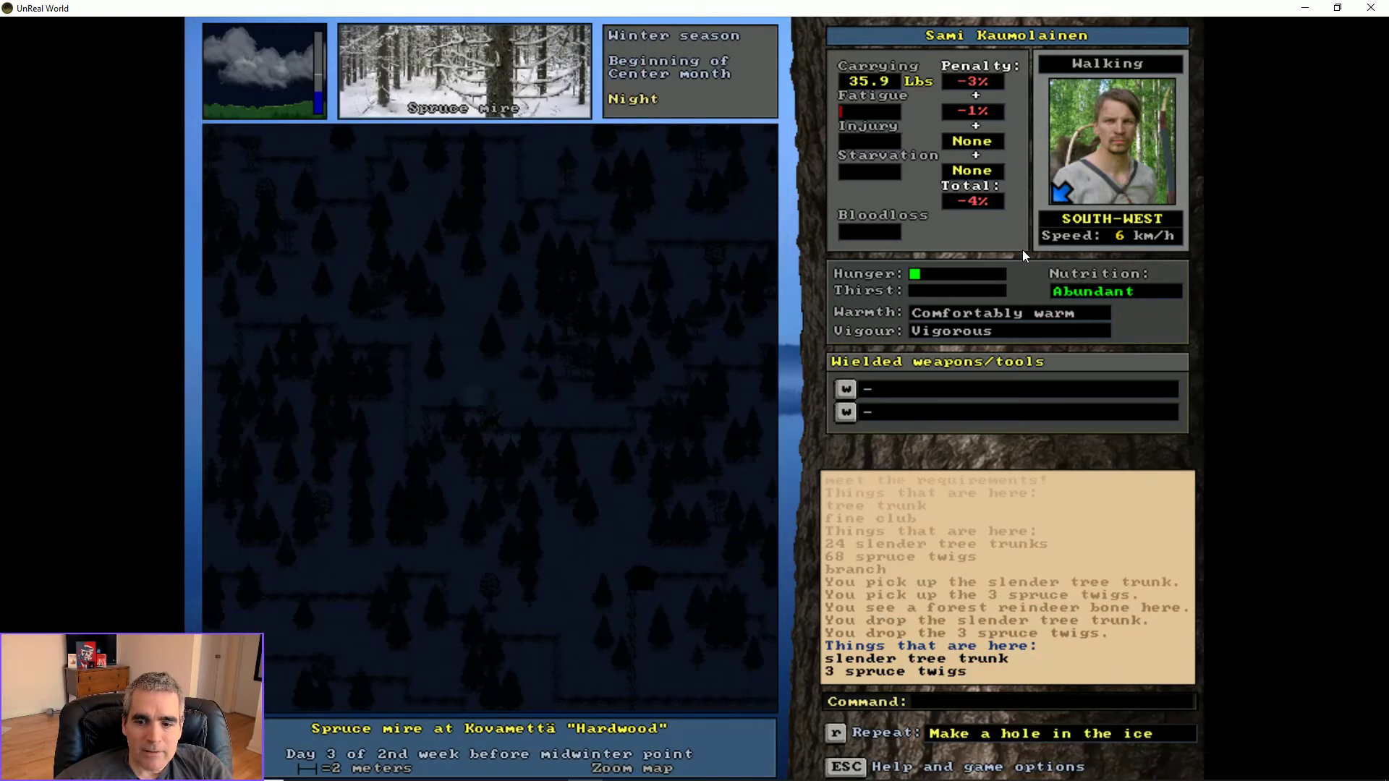
key(KP_9)
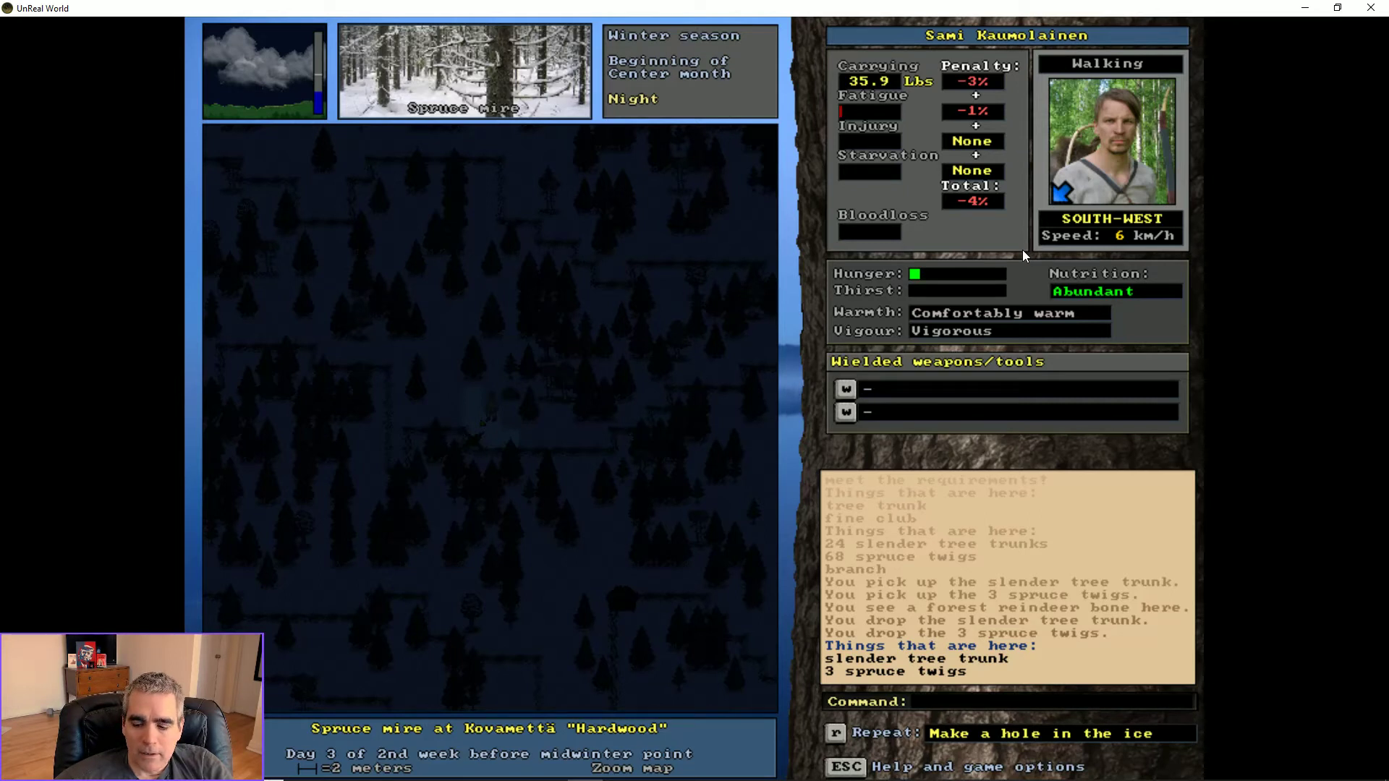
key(shift+f)
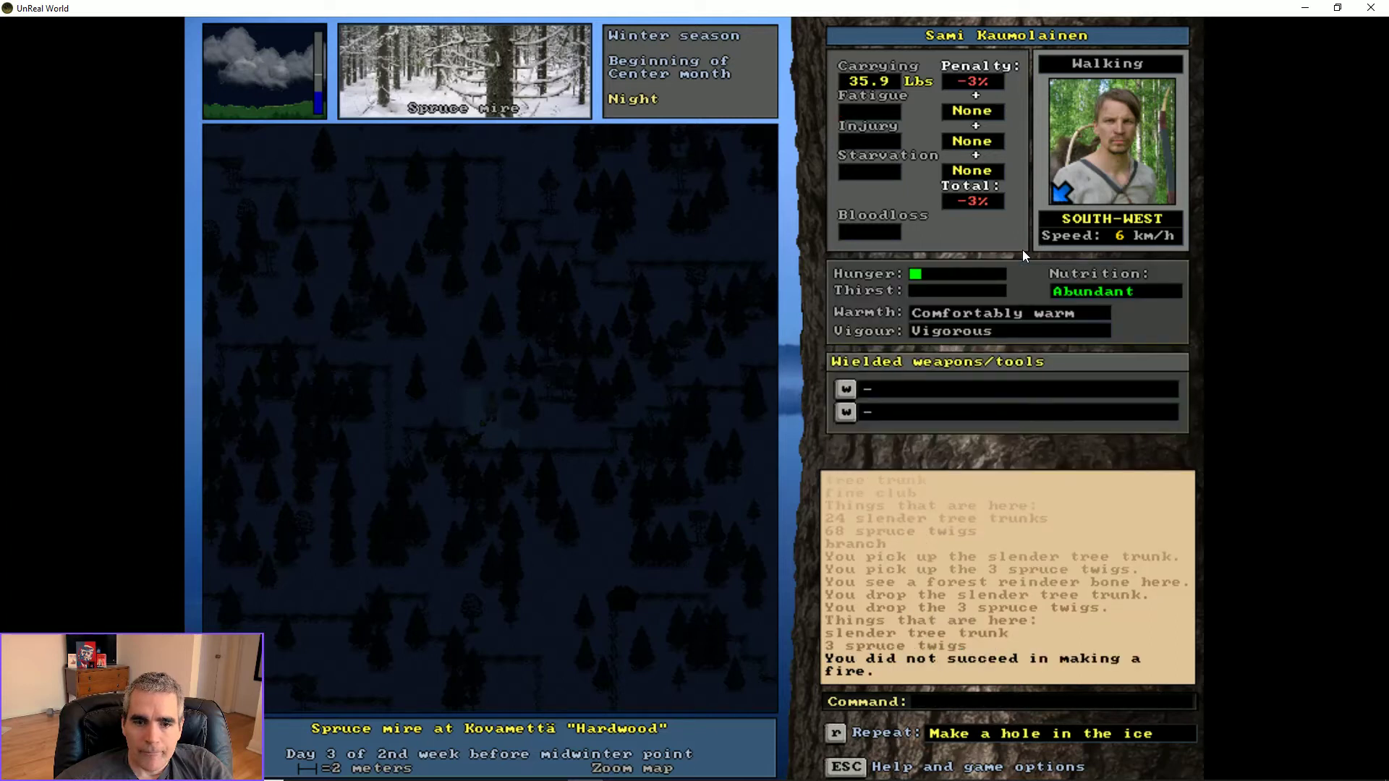
key(shift+f)
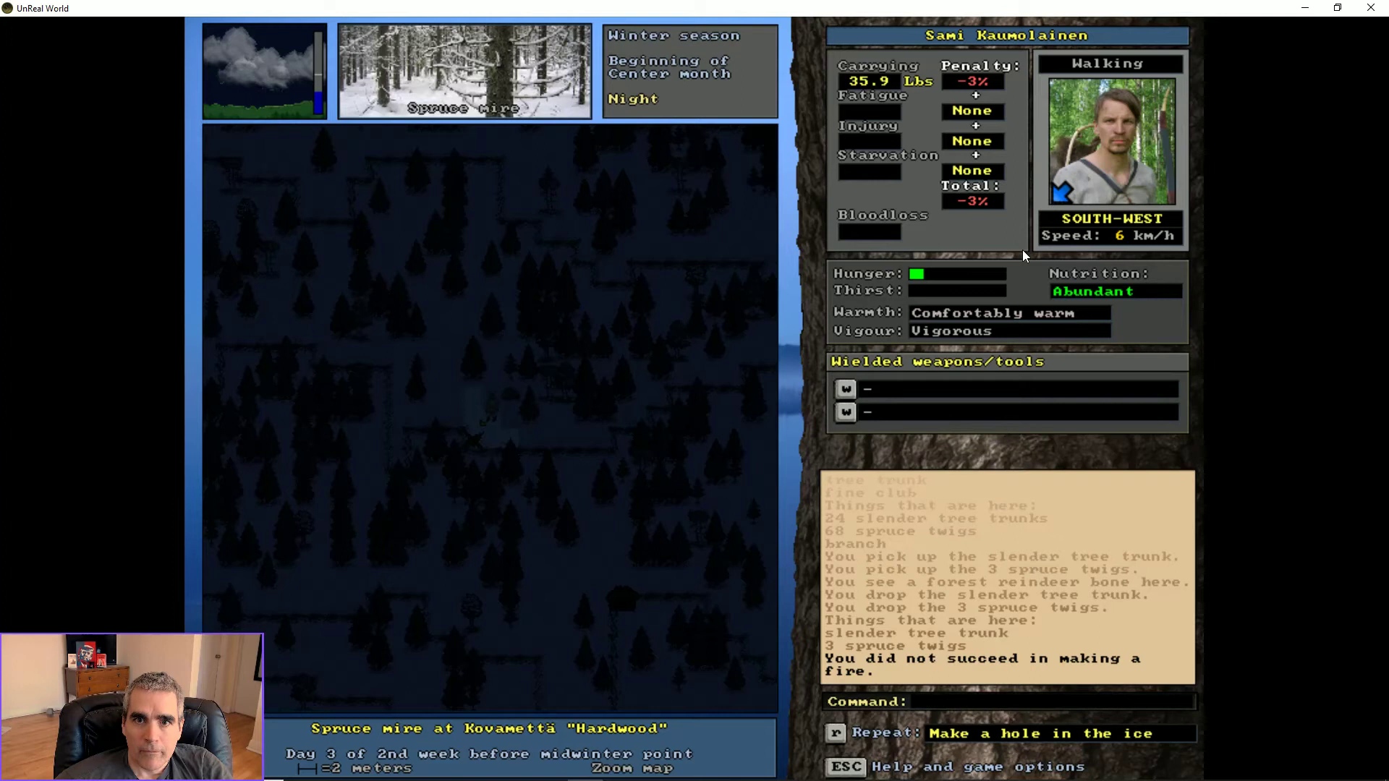
key(shift+f)
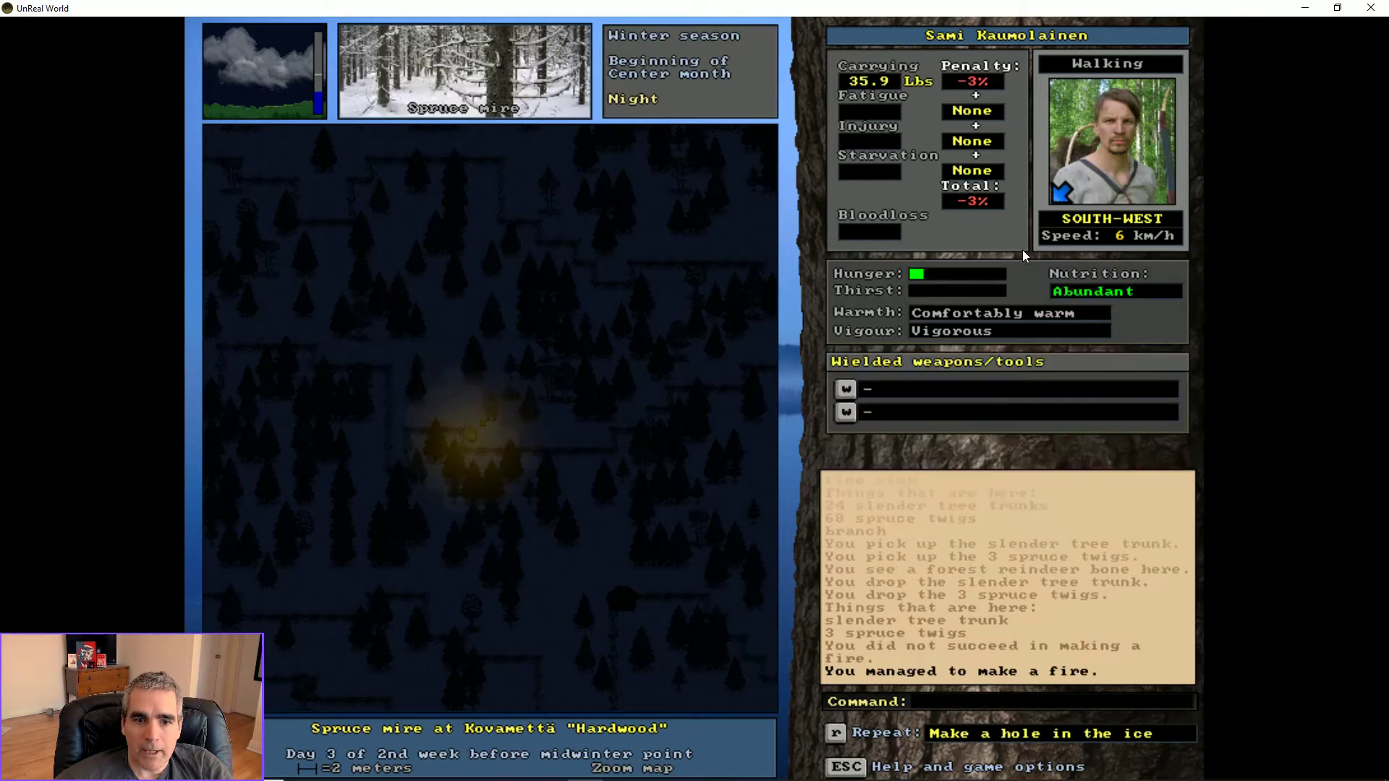
- Light a torch from the burning campfire
key(a)
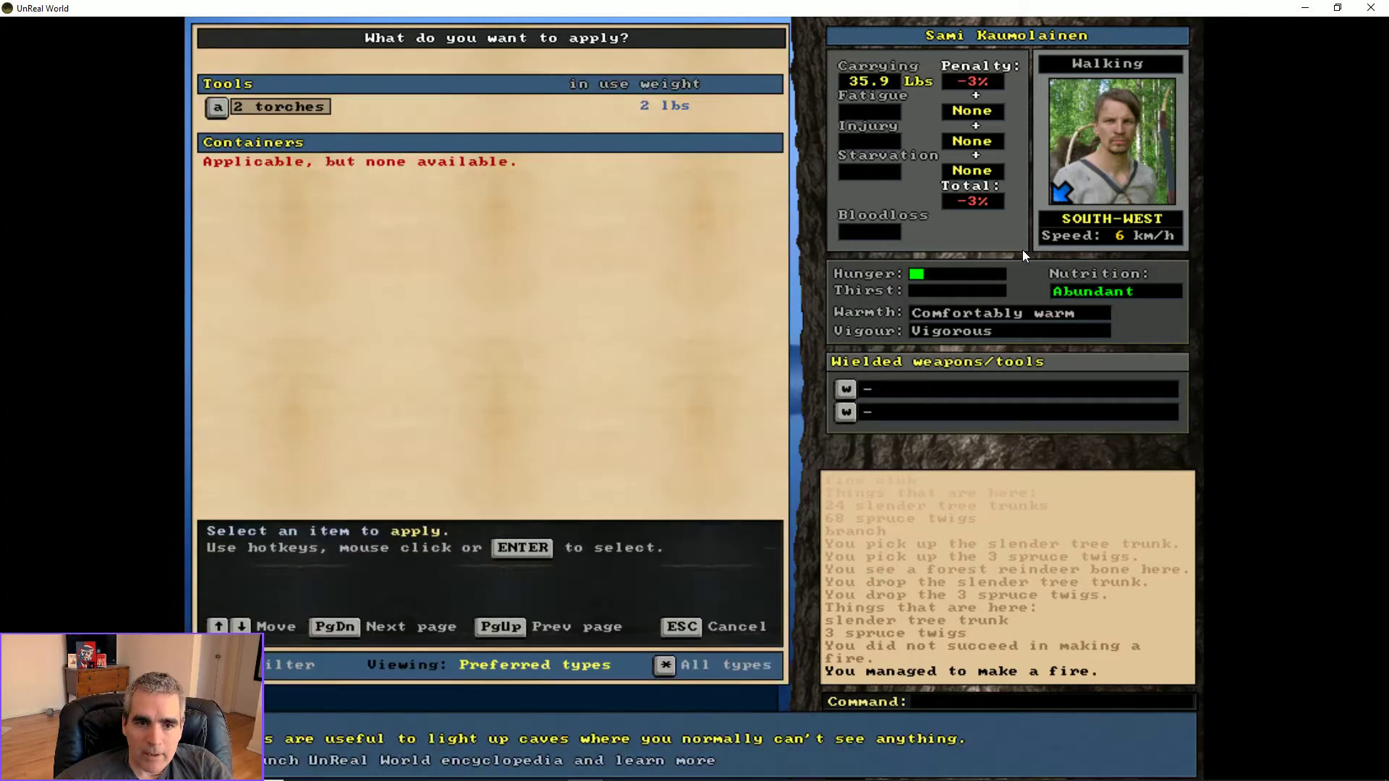
key(a)
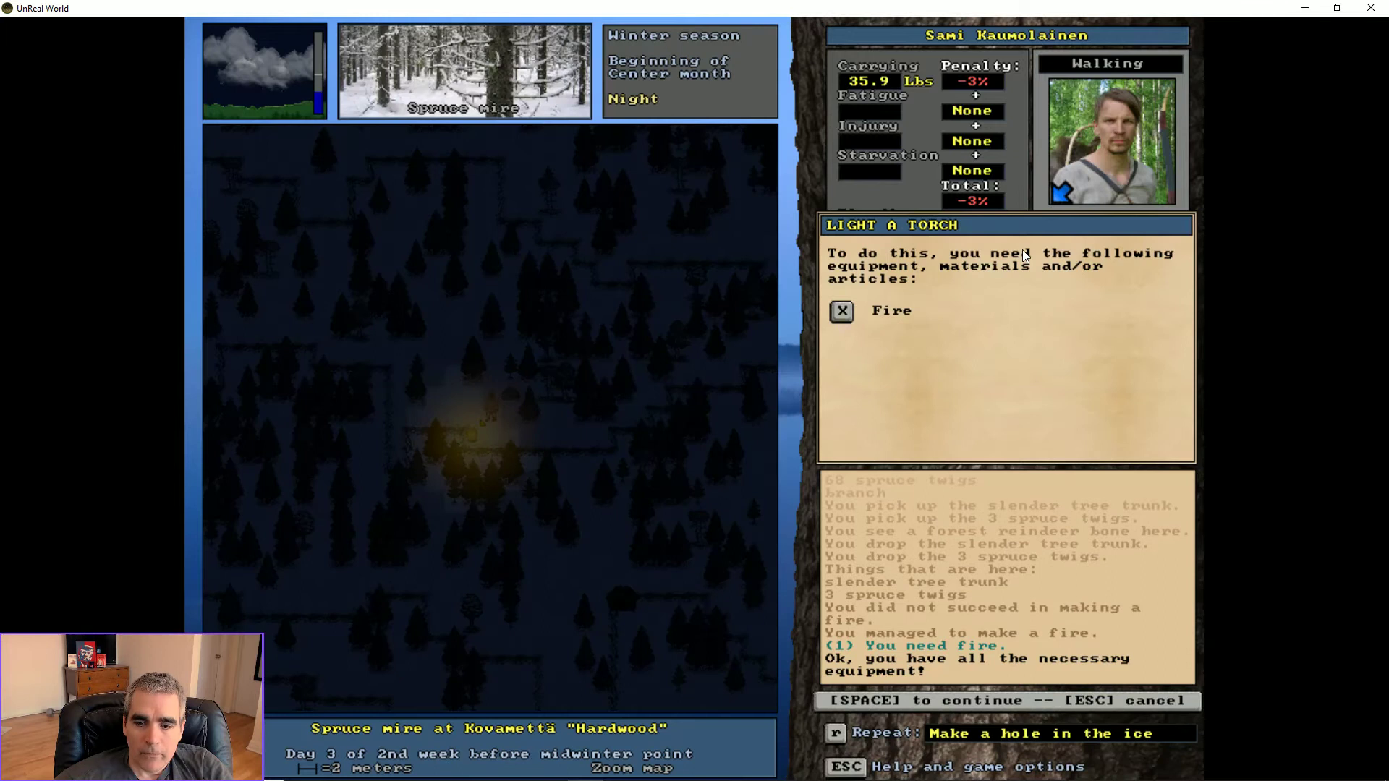
key(space)
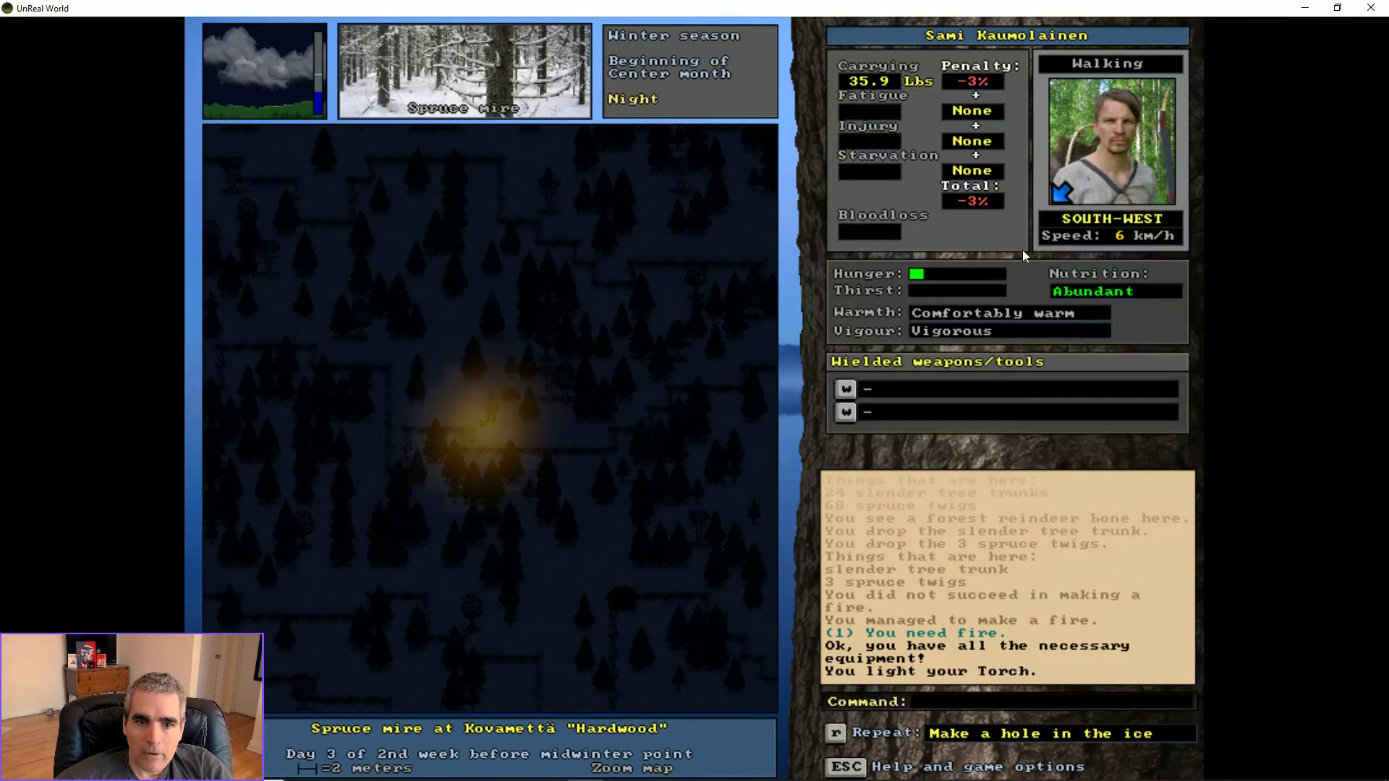
- Pace back and forth between the fire and the tile north-east of it
key(KP_9)
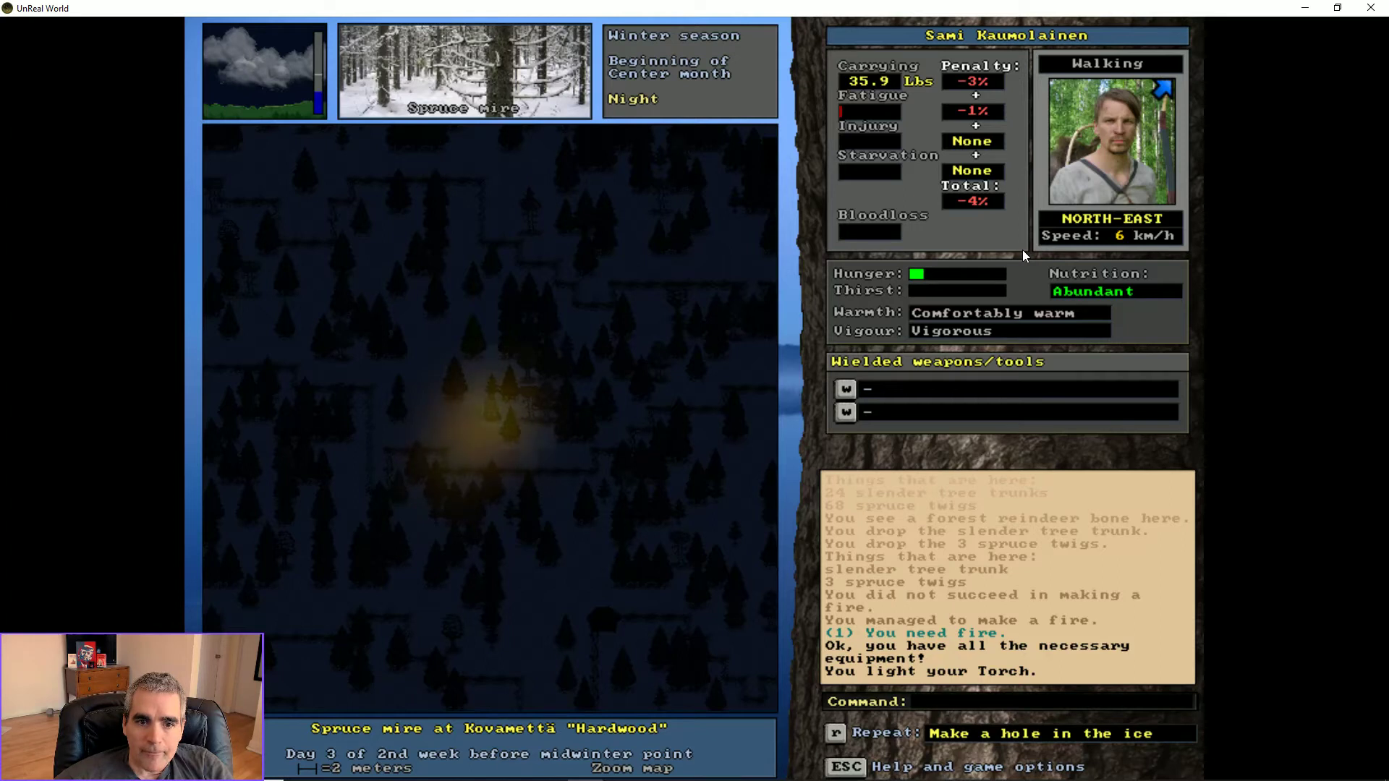
key(KP_1)
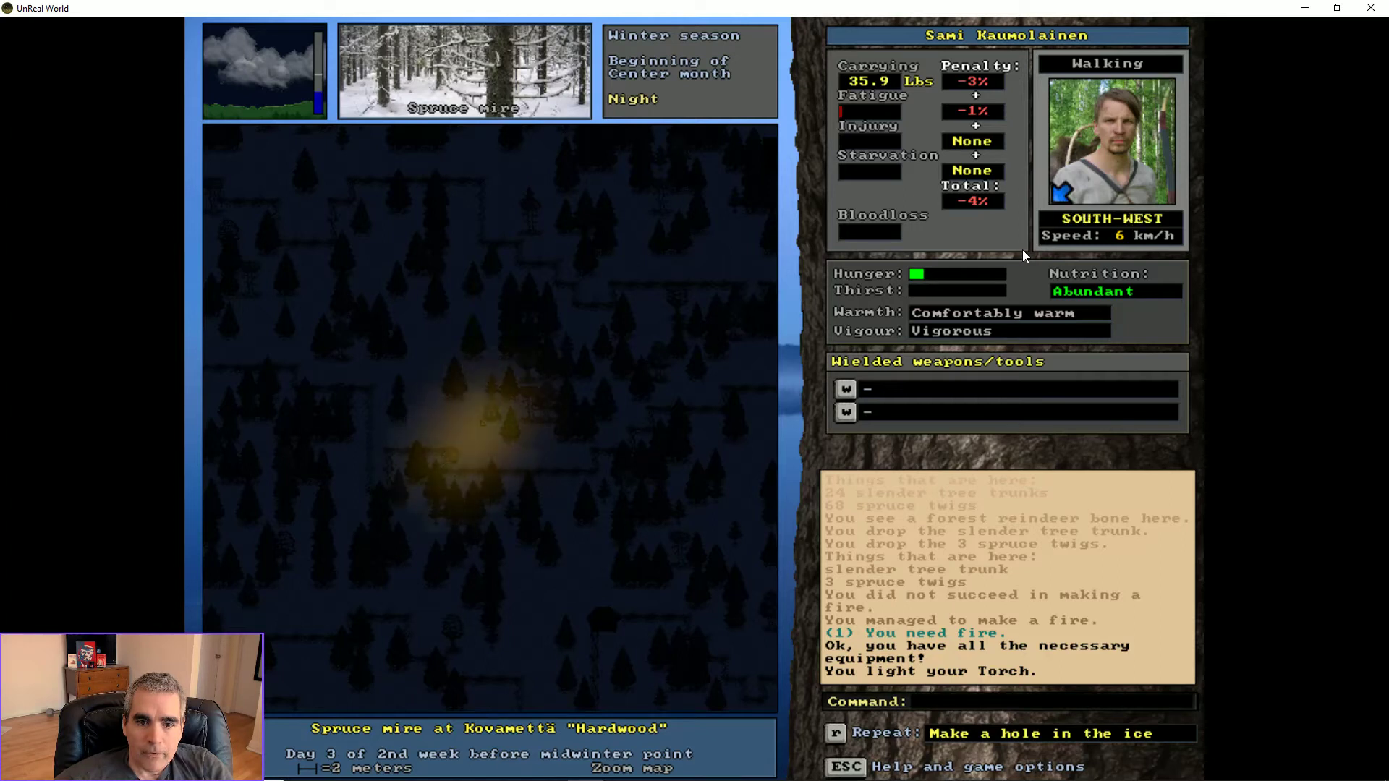
key(KP_9)
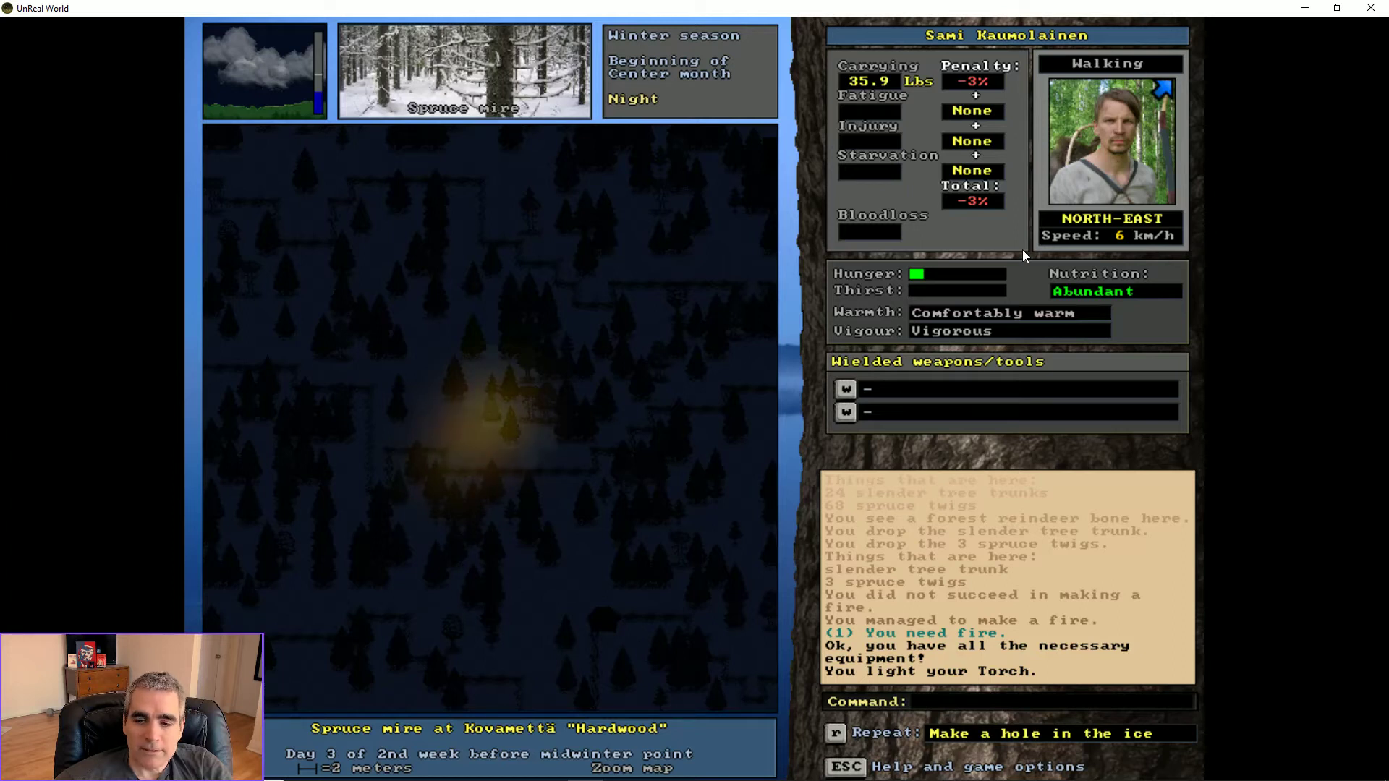
key(KP_1)
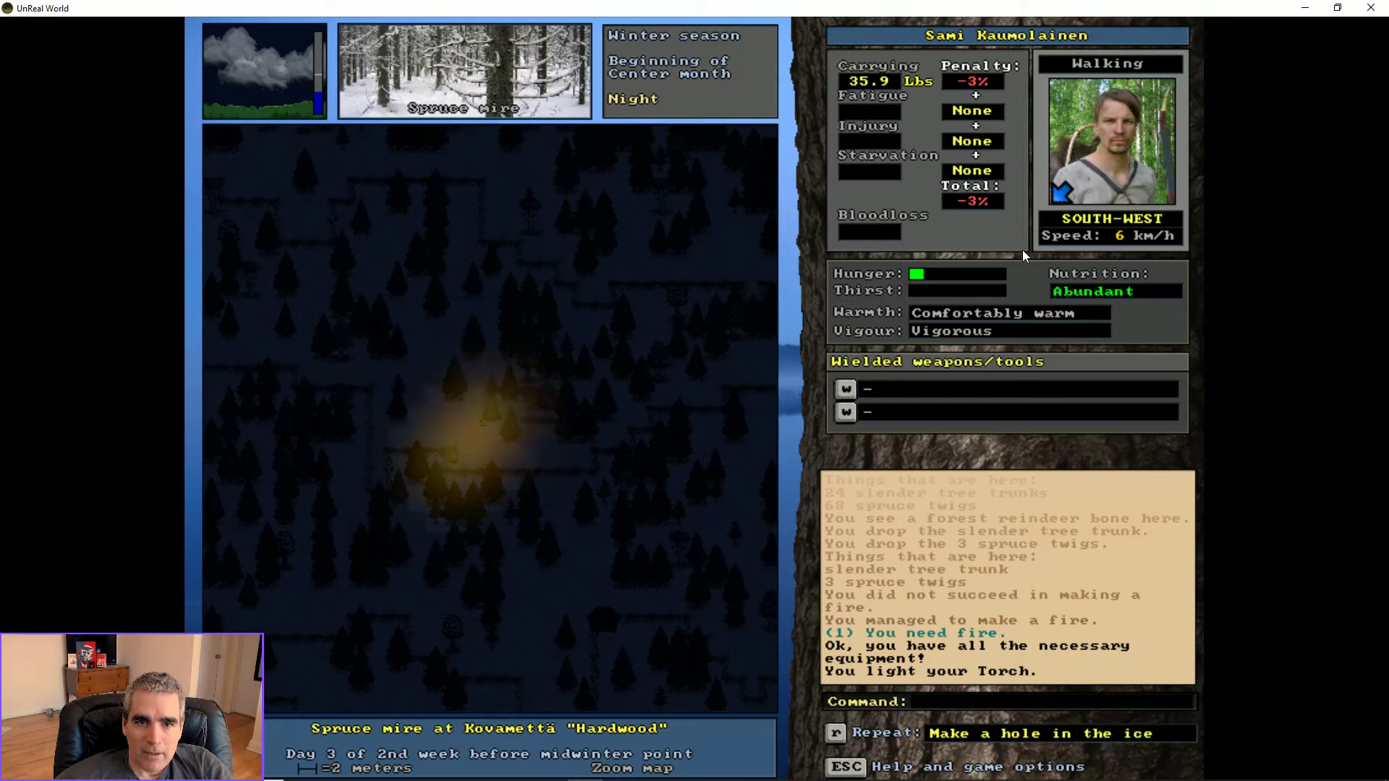
key(KP_9)
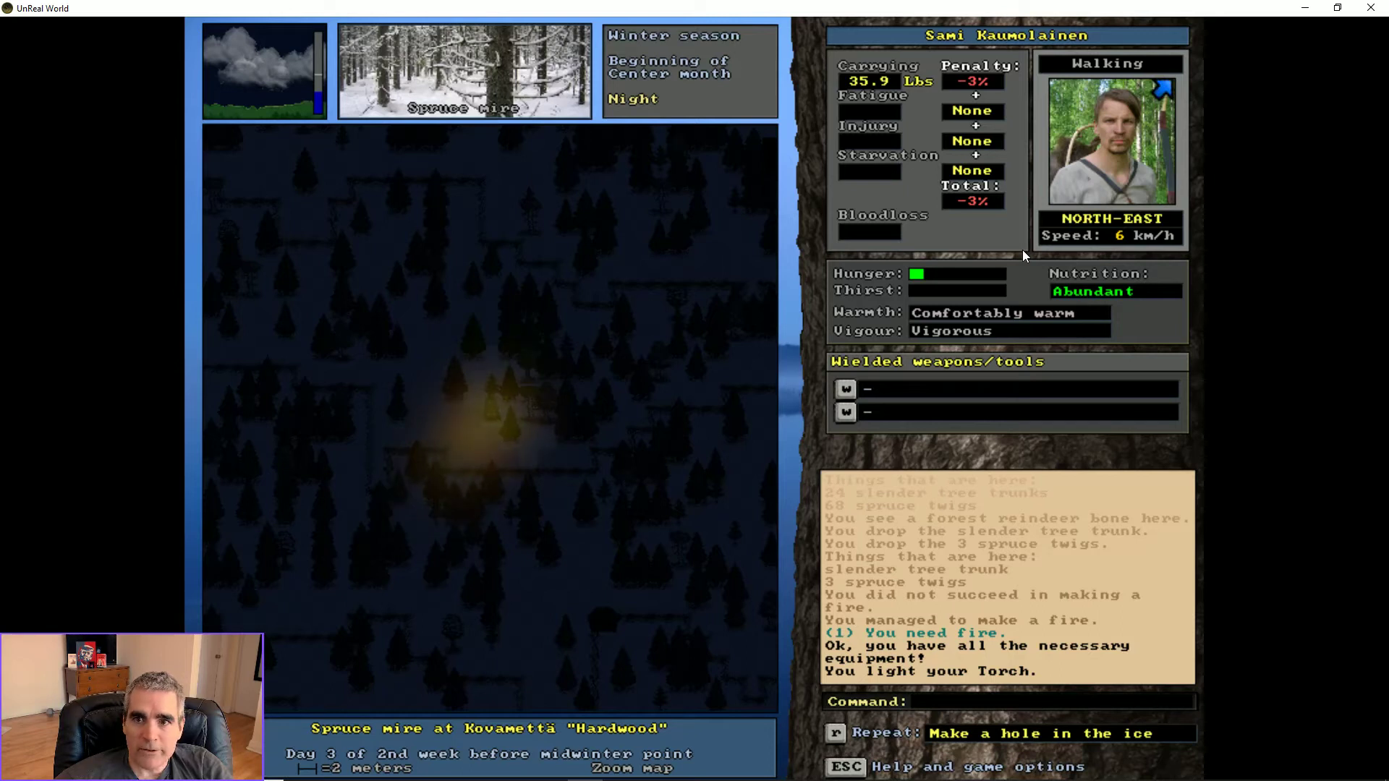
- Review the Meeting the spirit of the forest and General sacrifice spells, cancelling the sacrifice
key(m)
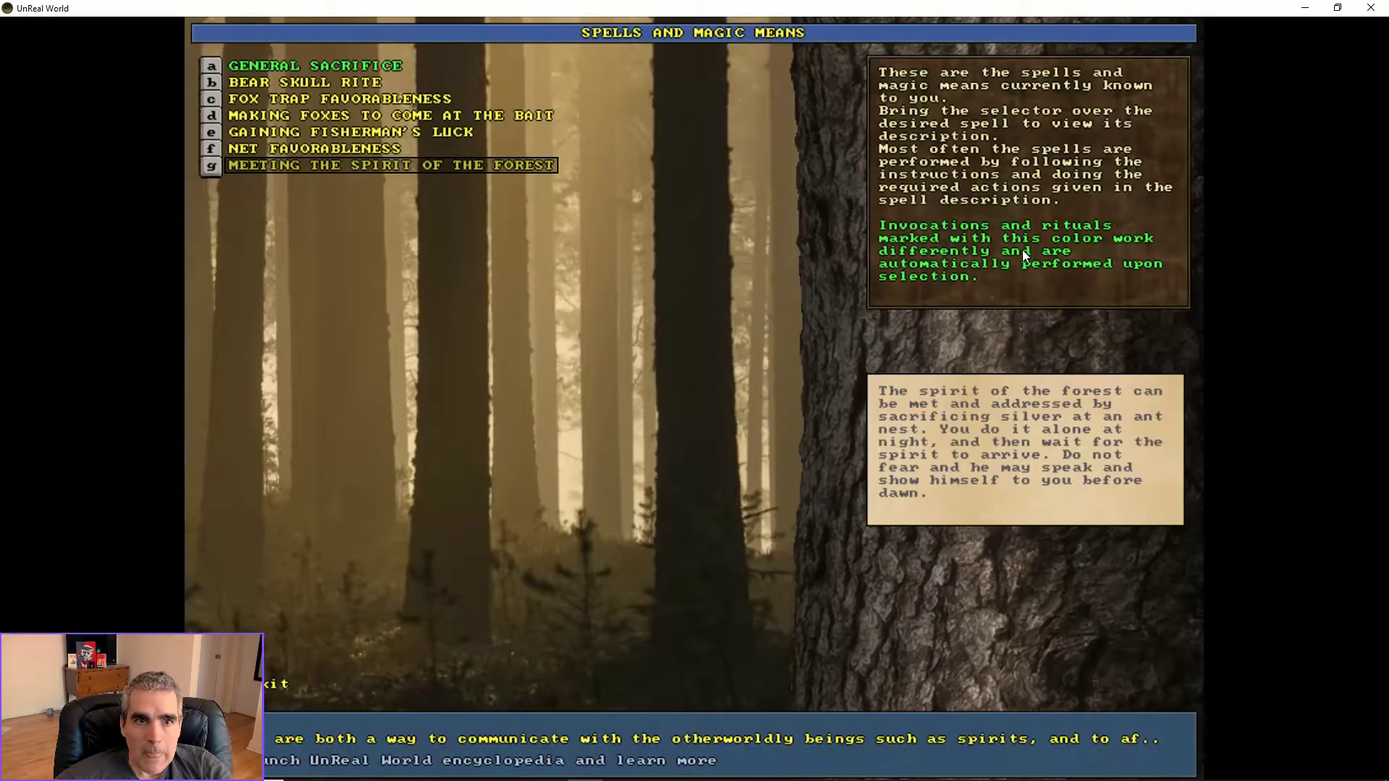
key(Up)
key(Up)
key(Up)
key(Up)
key(Up)
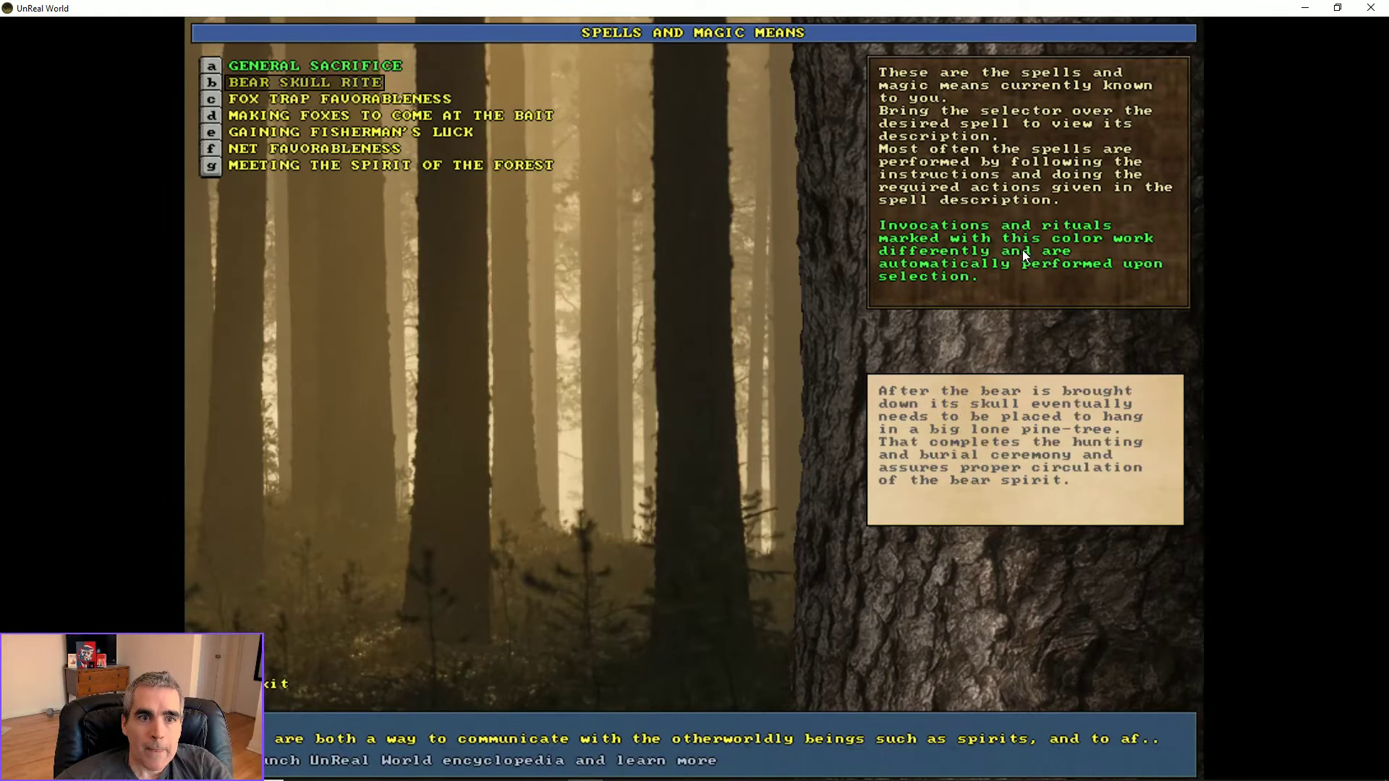
key(Down)
key(Down)
key(Down)
key(Down)
key(Down)
key(Return)
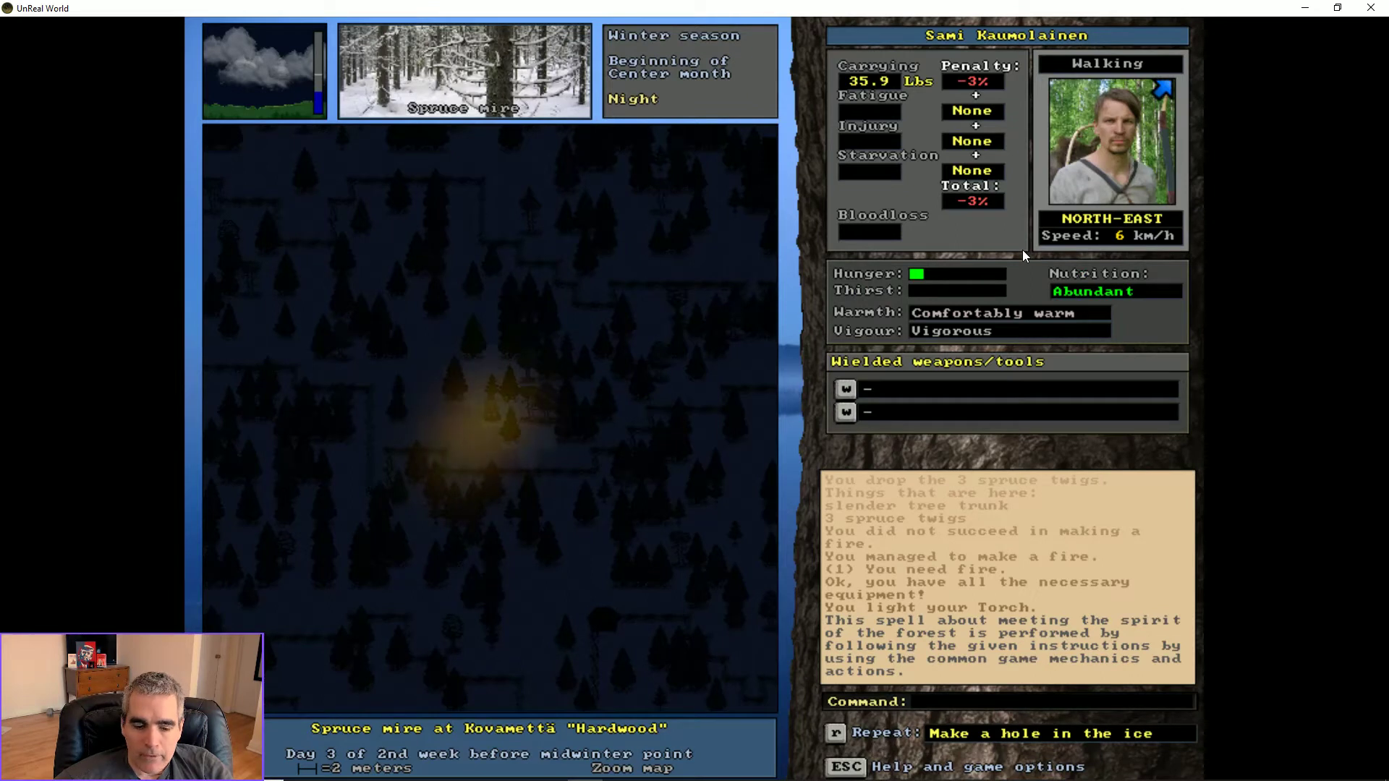
key(m)
key(Up)
key(Up)
key(Up)
key(Up)
key(Up)
key(Up)
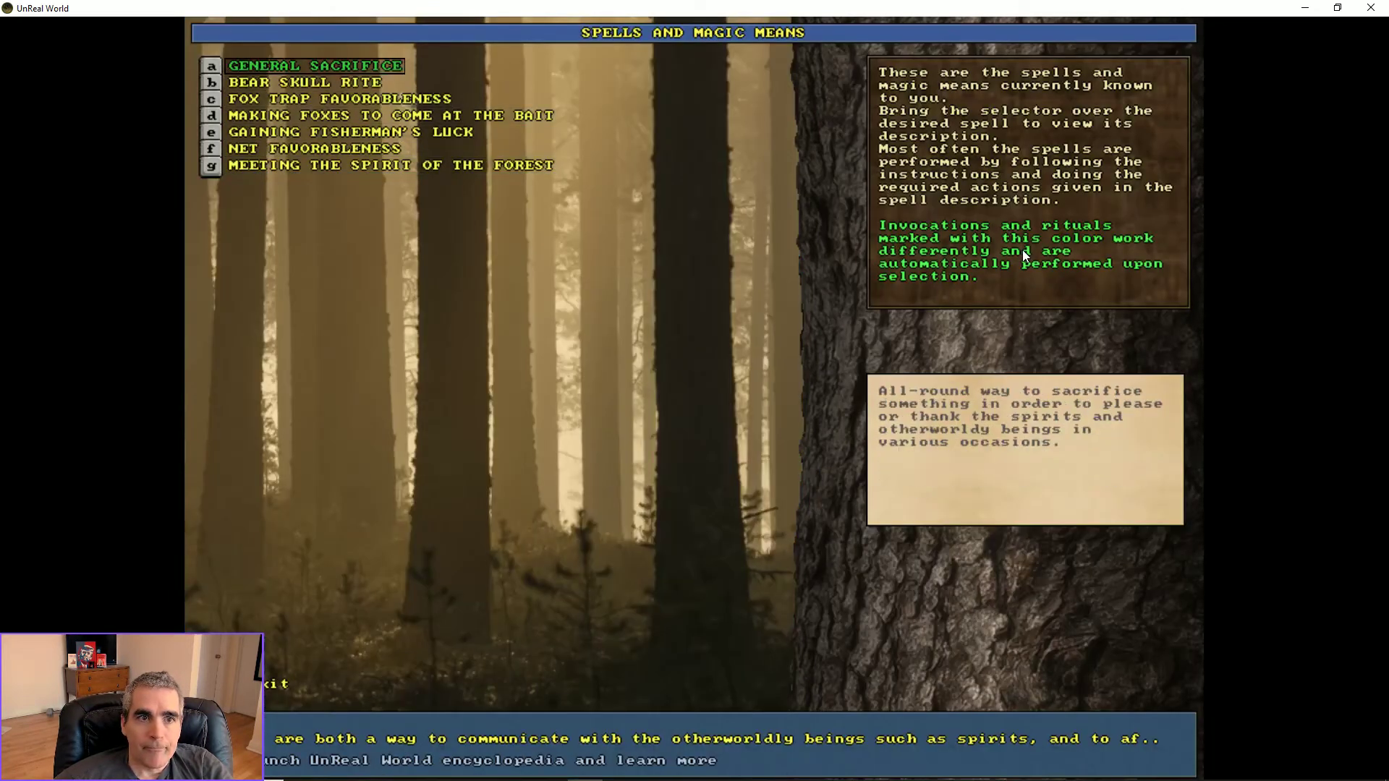
key(Return)
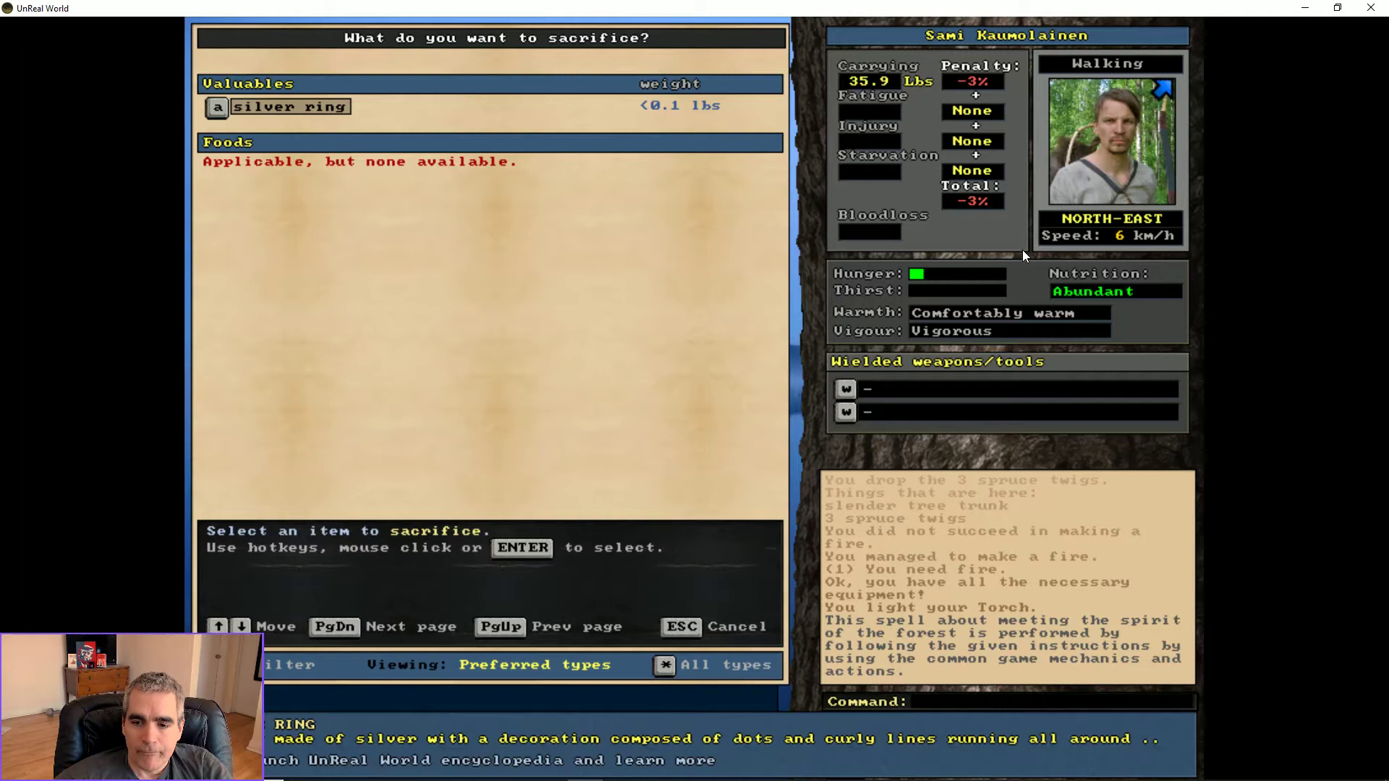
key(Escape)
- Look around and identify the ant nest beside the fire
key(l)
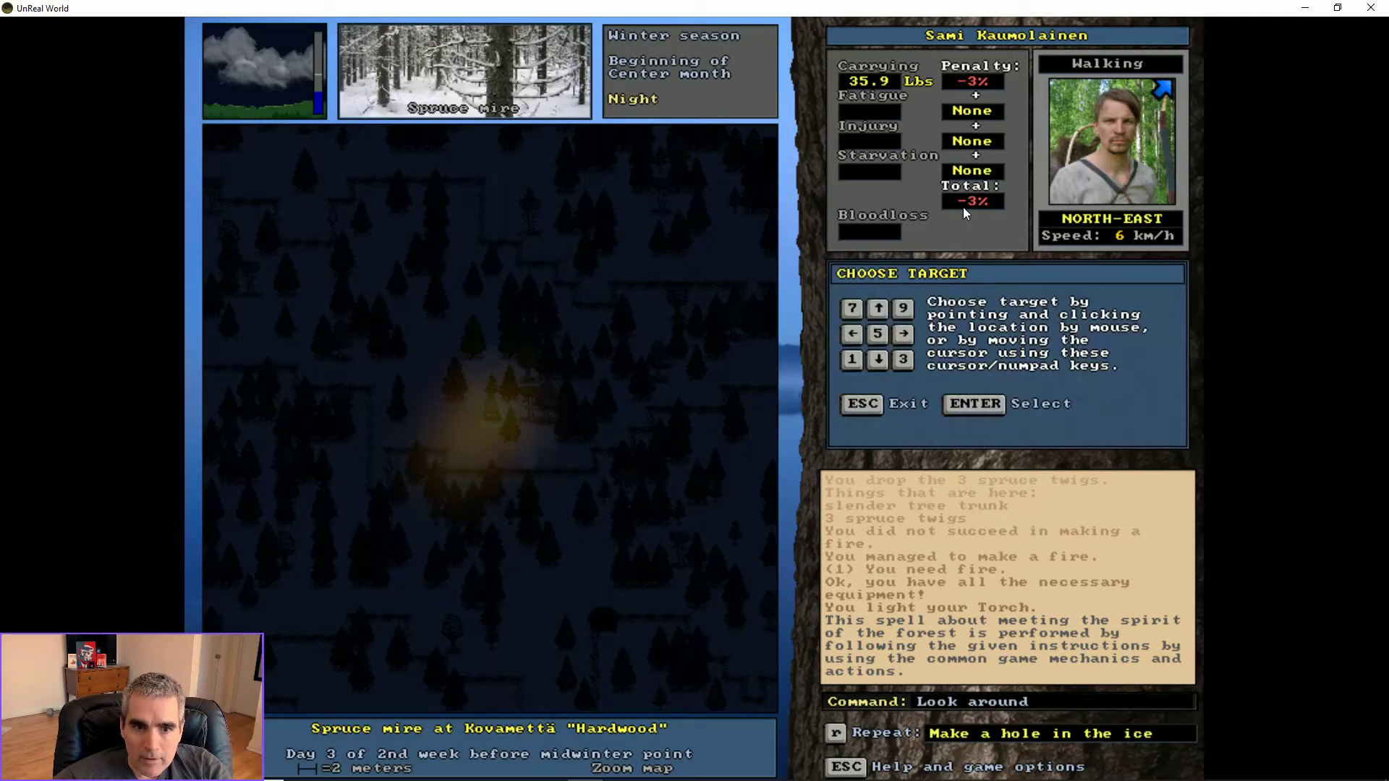
click(489, 416)
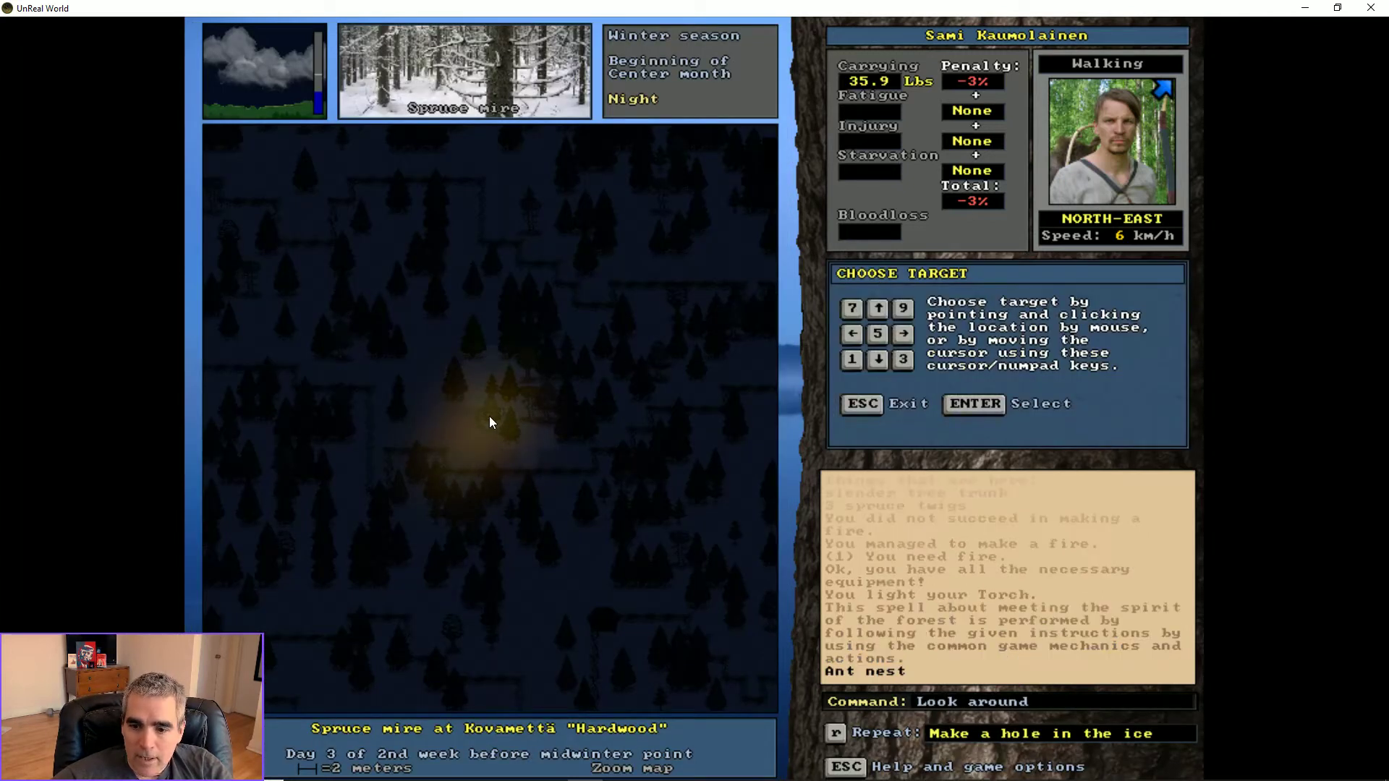
key(Escape)
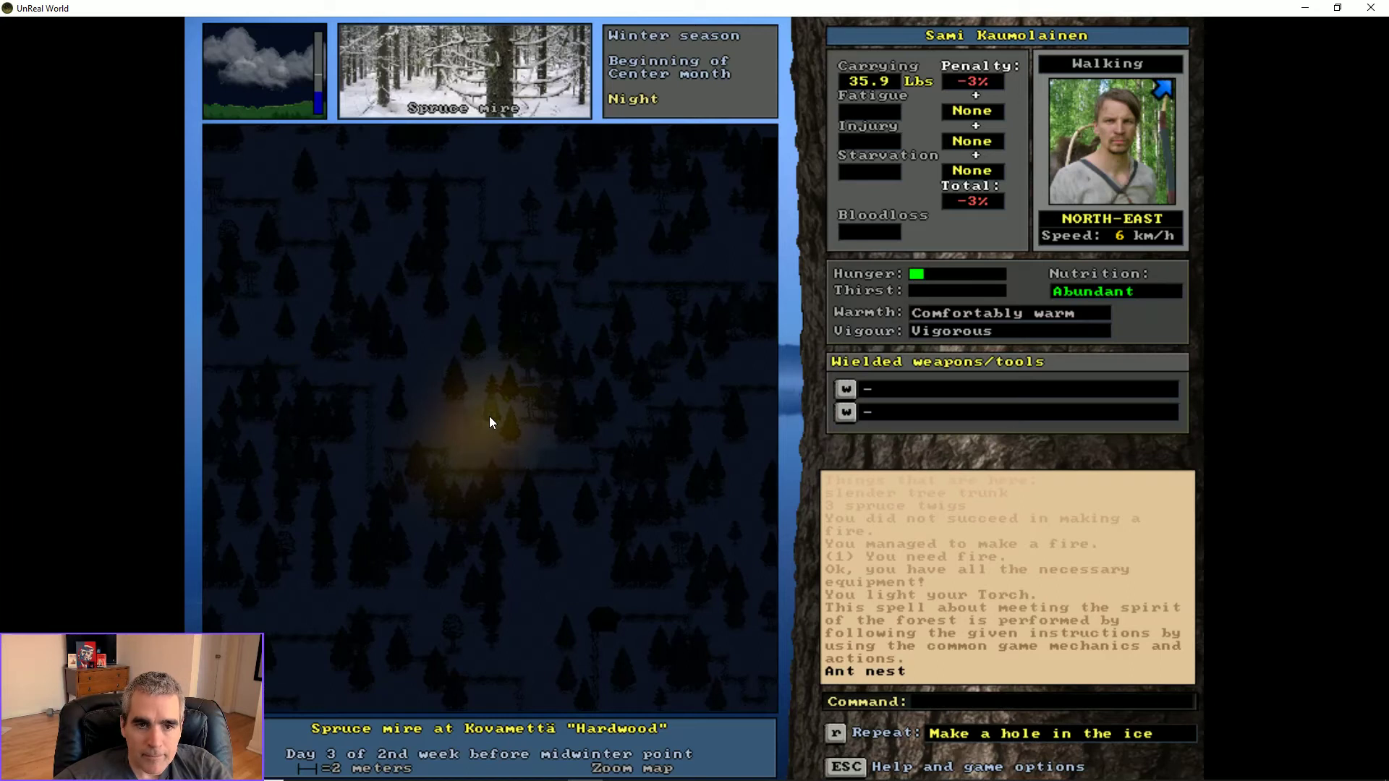
key(q)
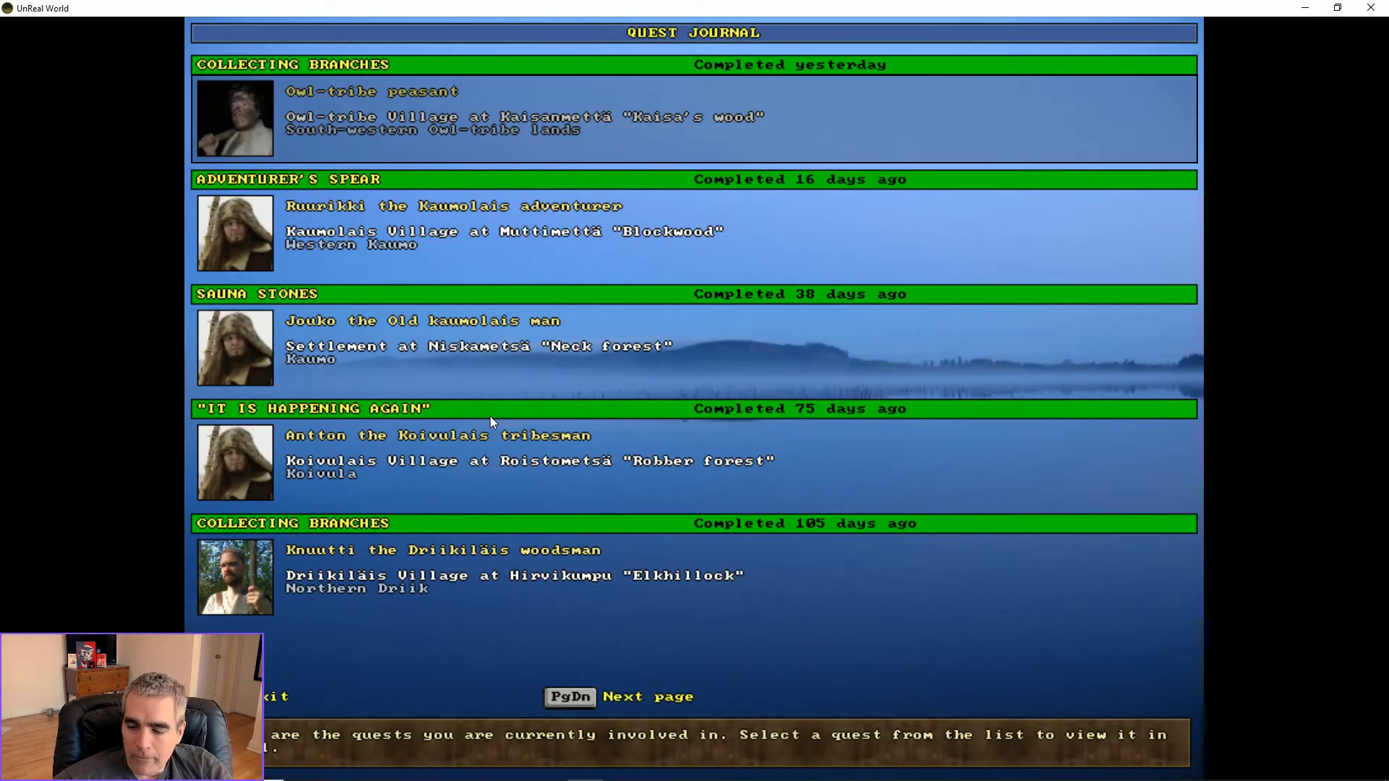
key(Page_Down)
click(458, 248)
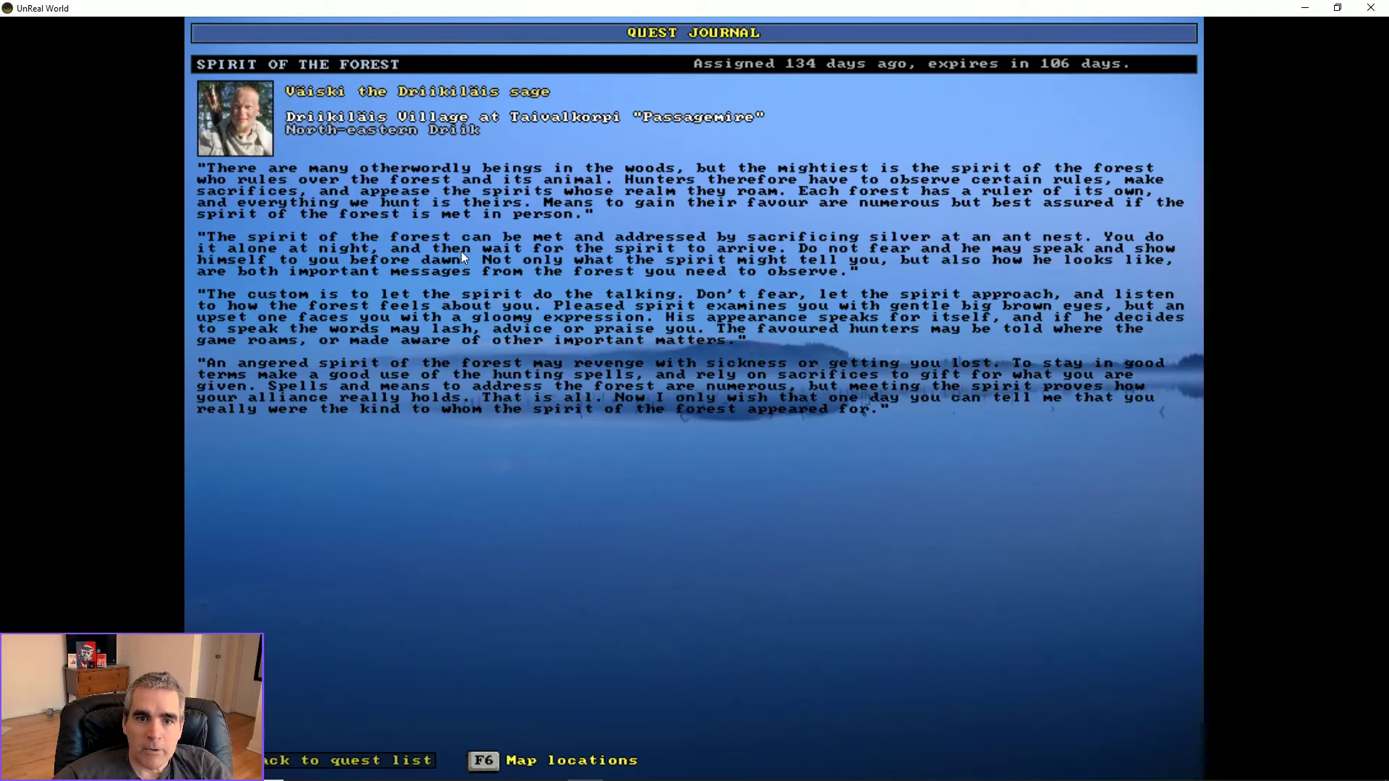
key(Escape)
key(Escape)
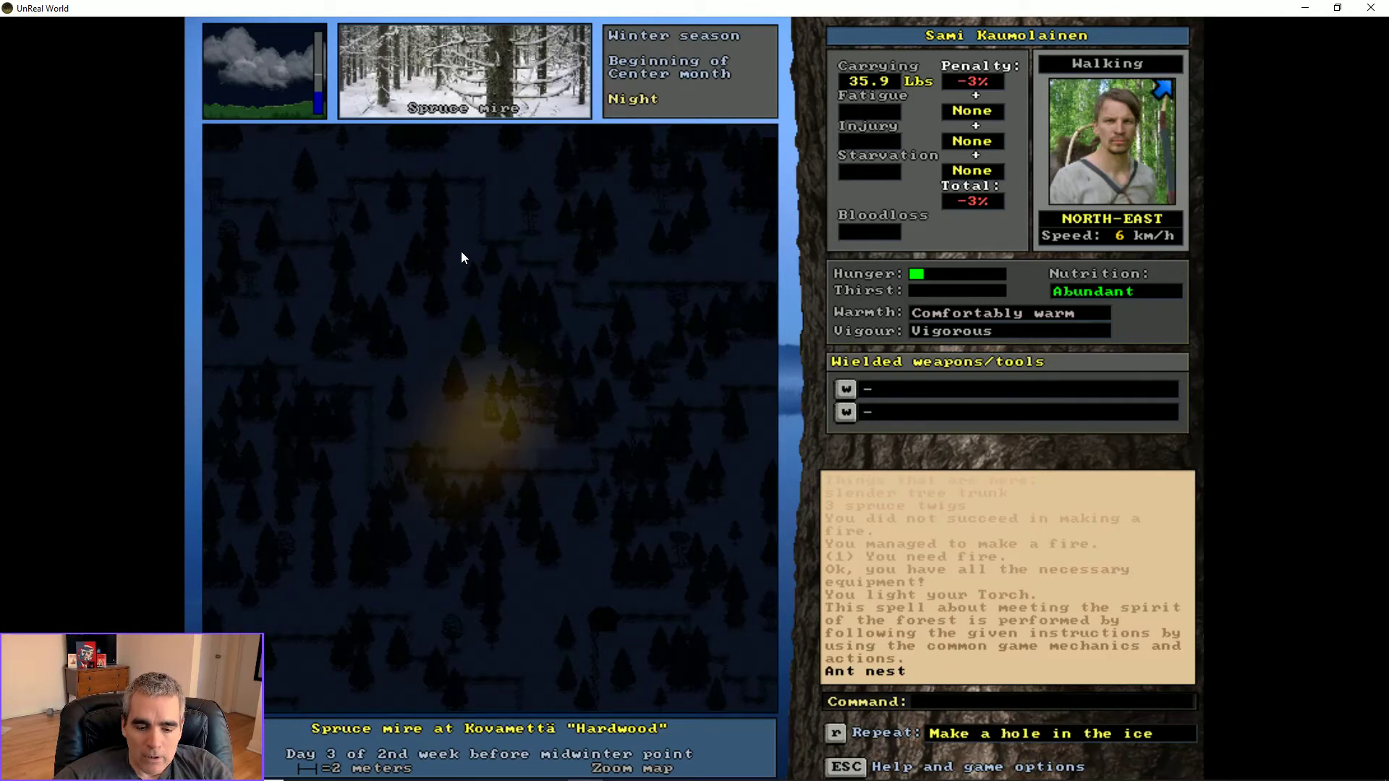
- Cast the forest-spirit spell, sacrificing the silver ring at the ant nest, then step beside the fire
key(shift+s)
key(a)
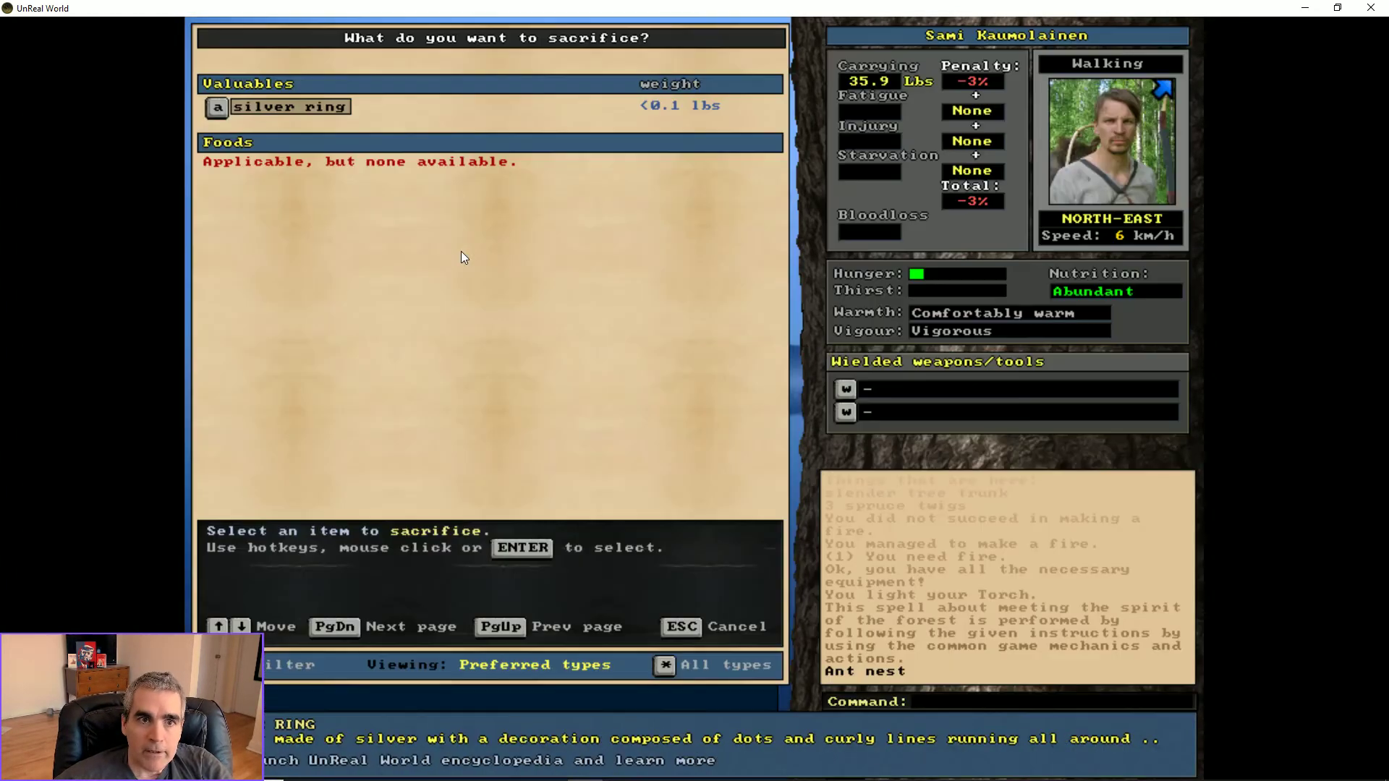
key(a)
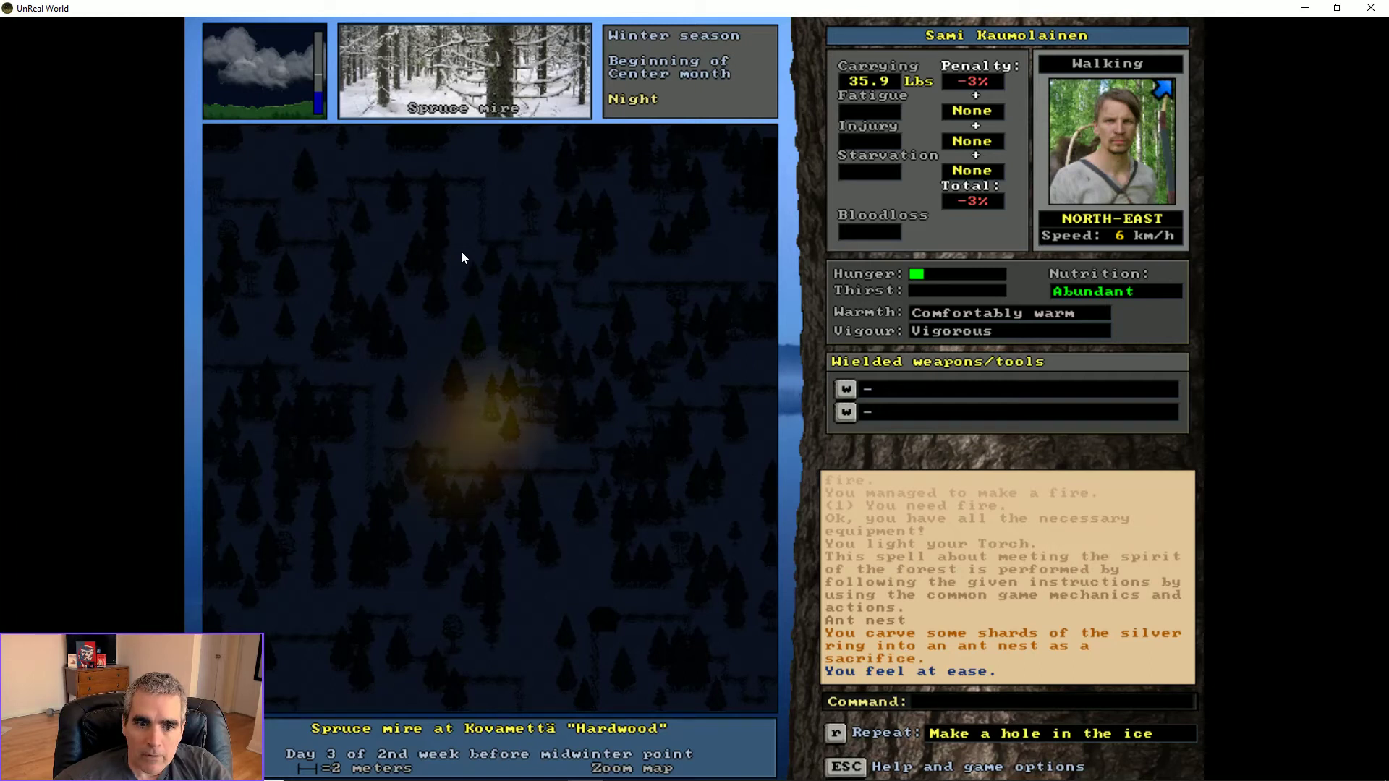
key(KP_1)
key(KP_9)
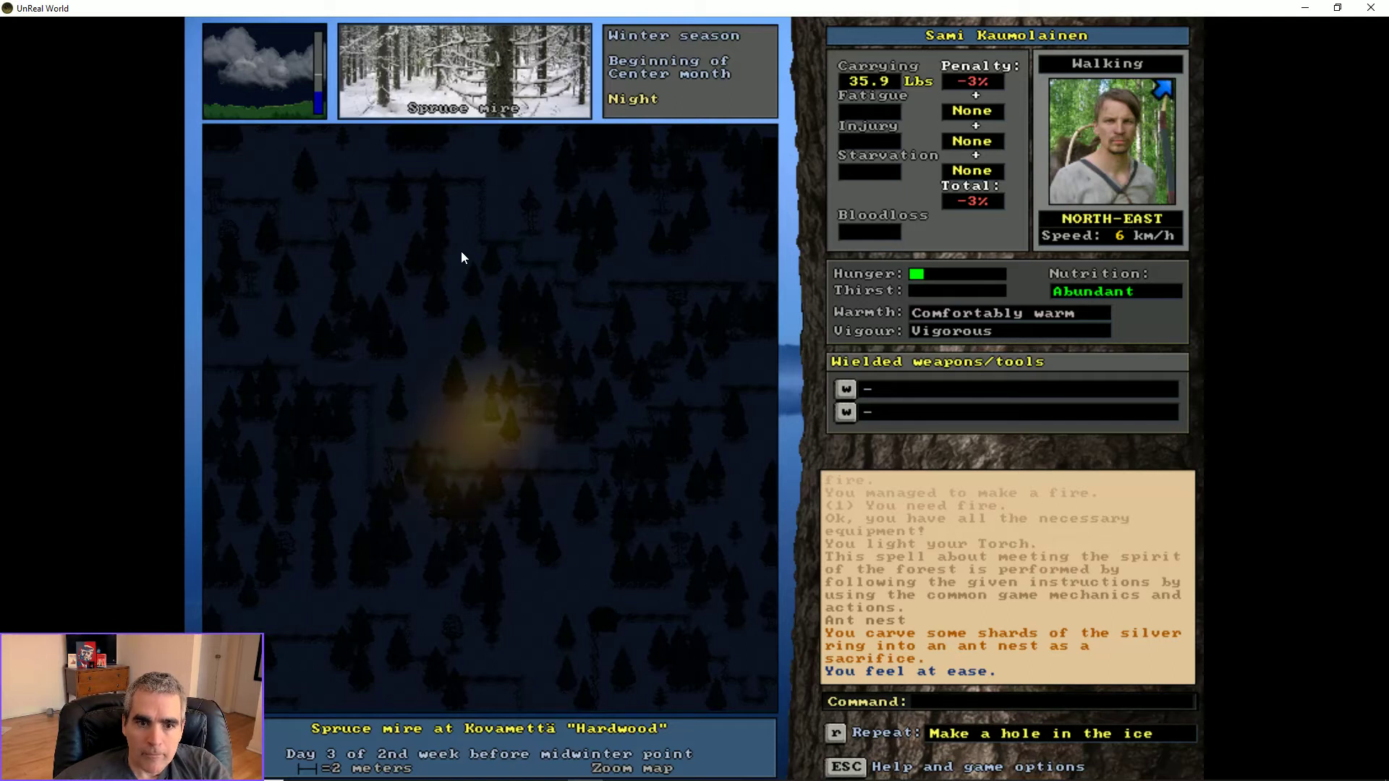
- Pass turns and pace beside the fire waiting for the spirit
key(KP_5)
key(KP_5)
key(KP_1)
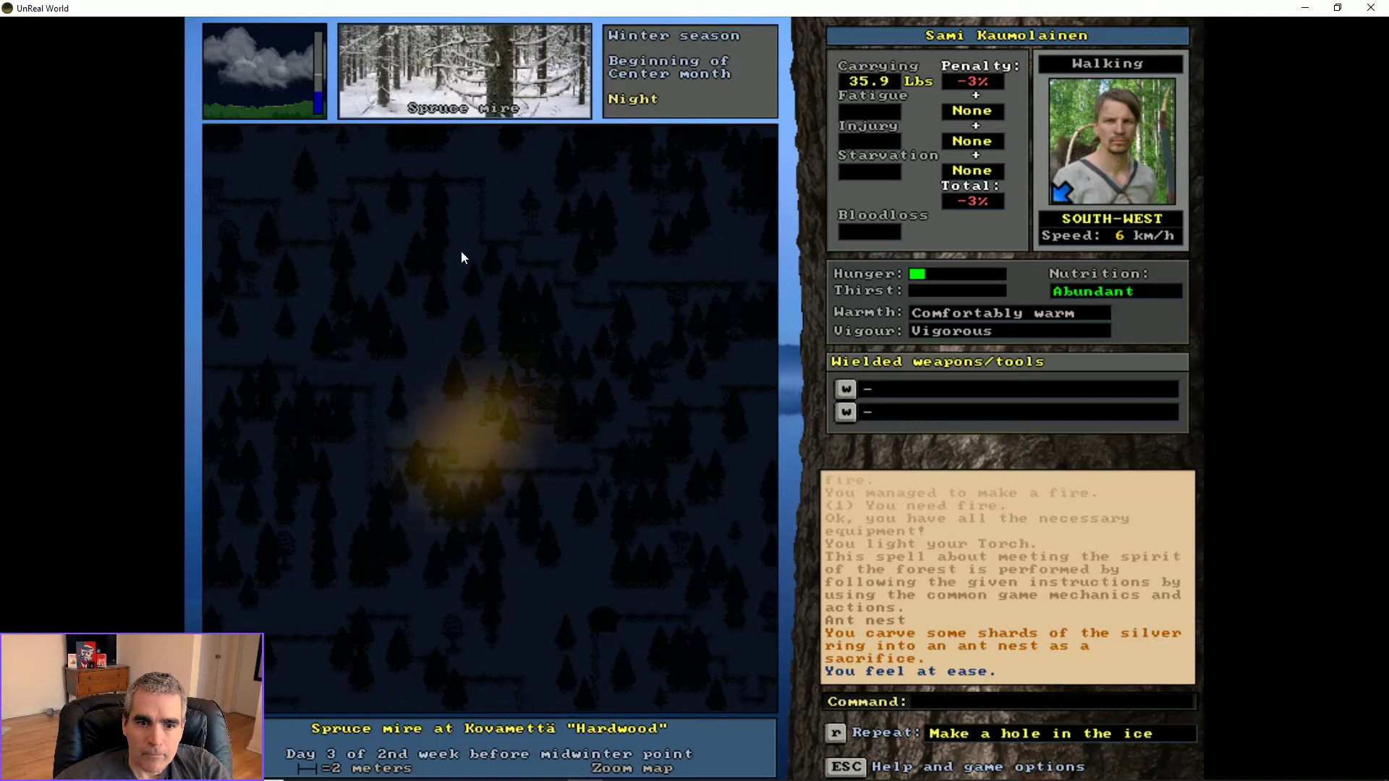
key(KP_9)
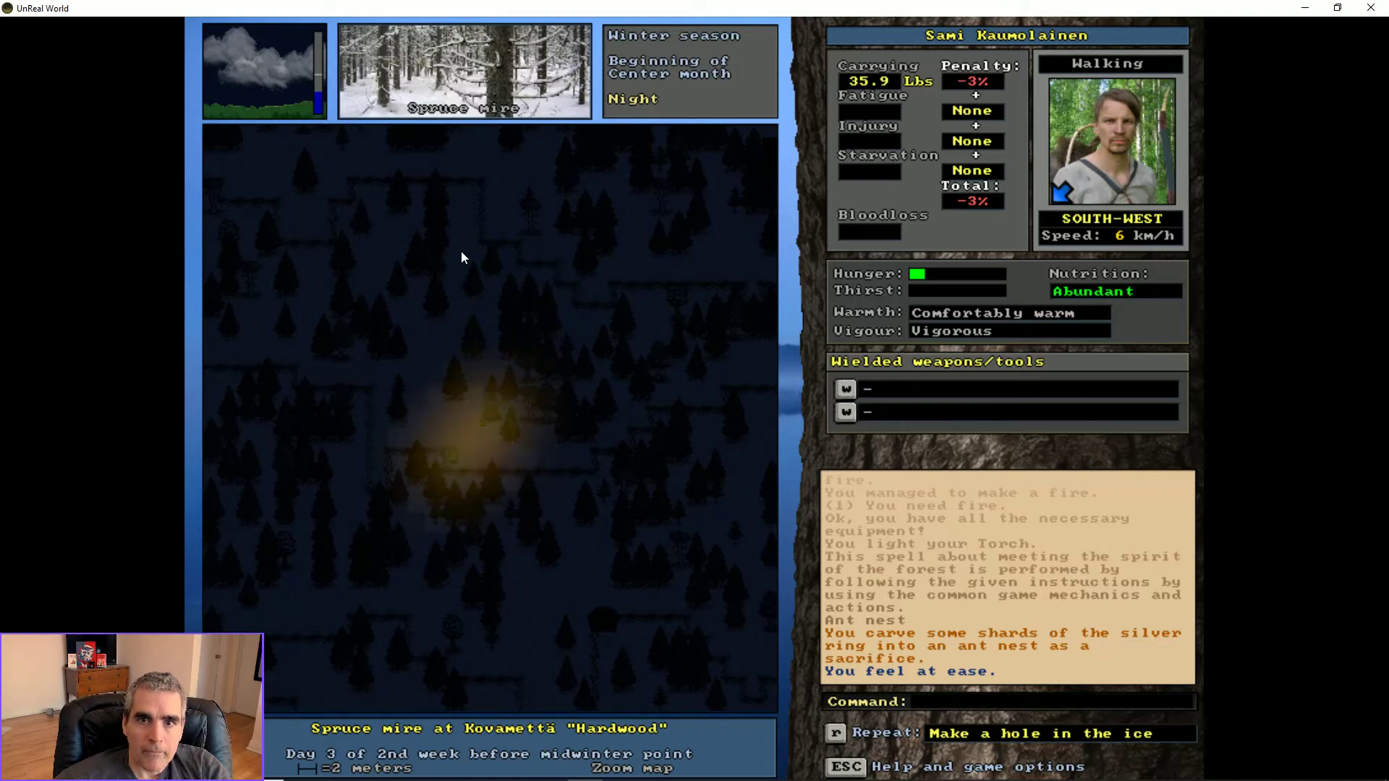
key(KP_5)
key(KP_5)
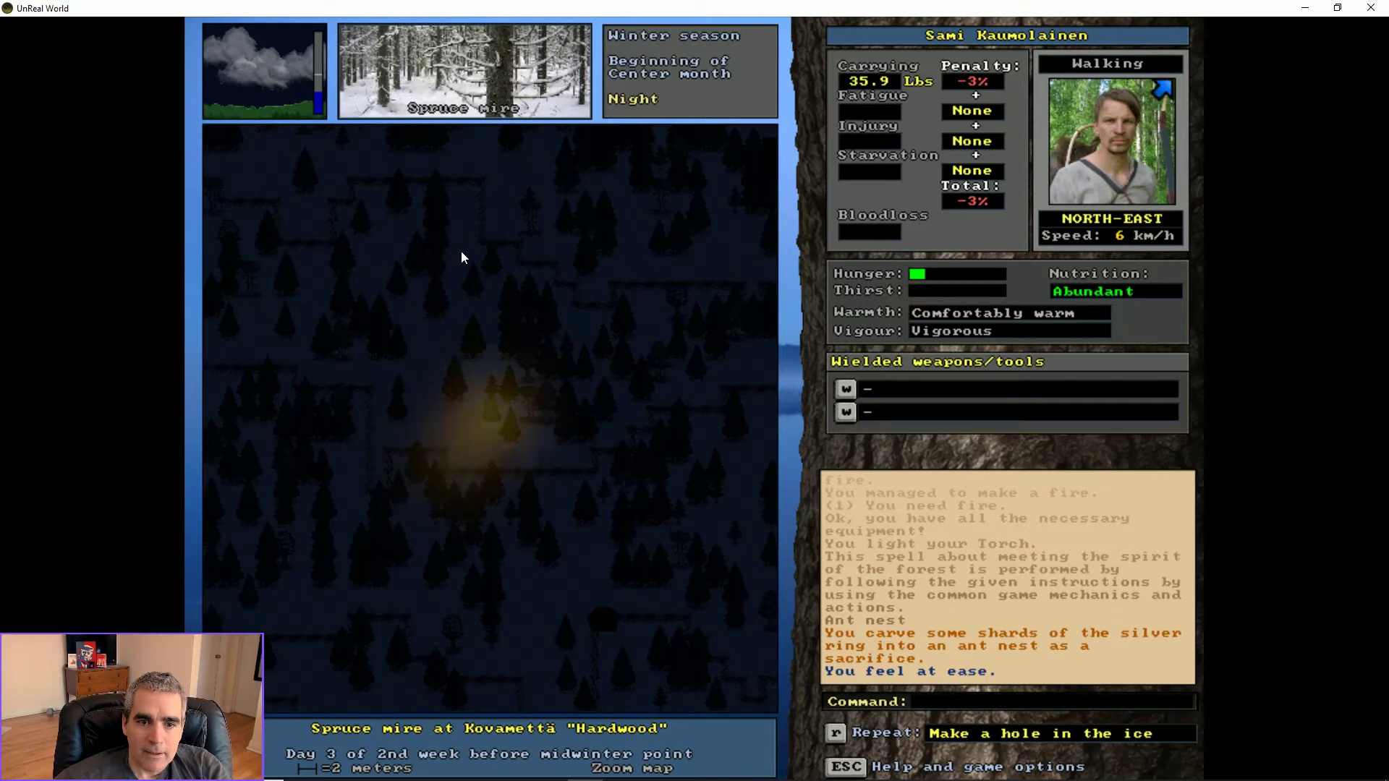
key(KP_1)
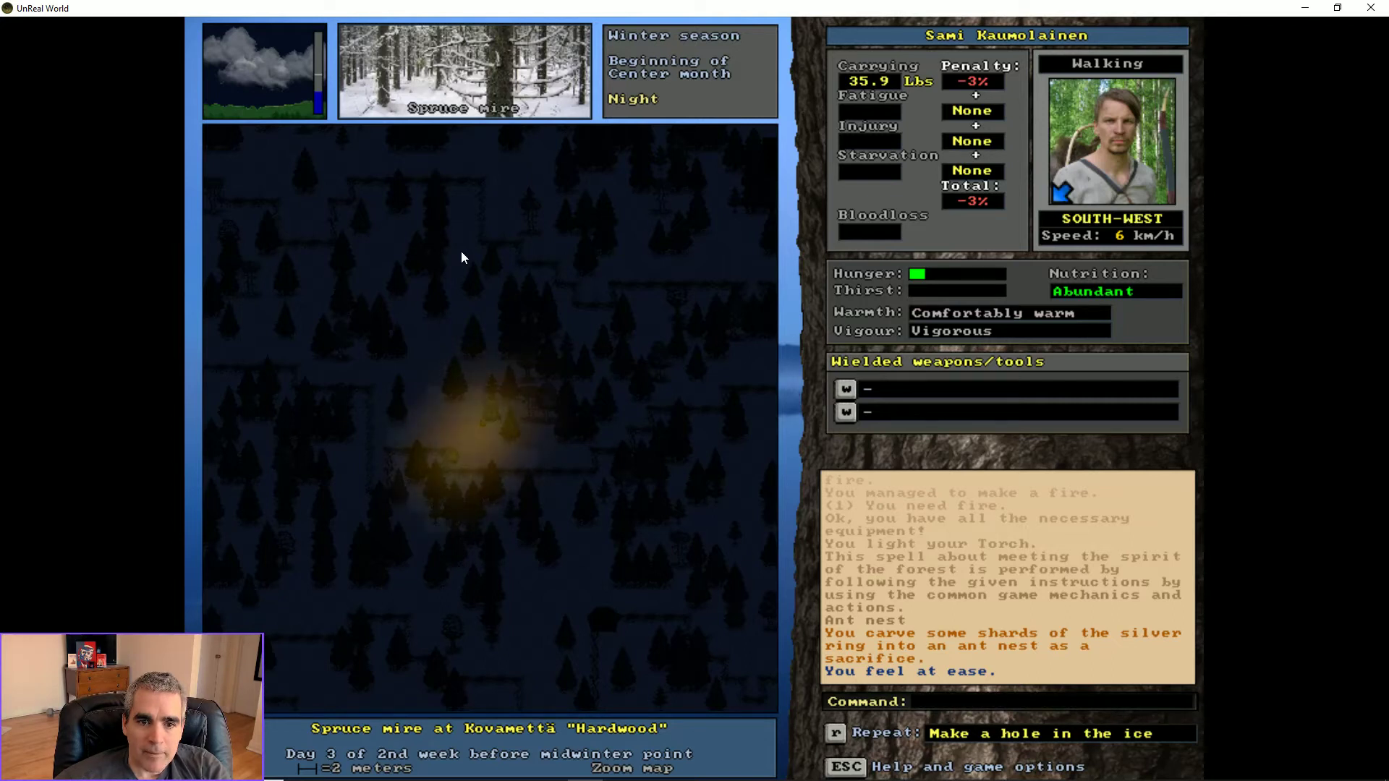
key(KP_9)
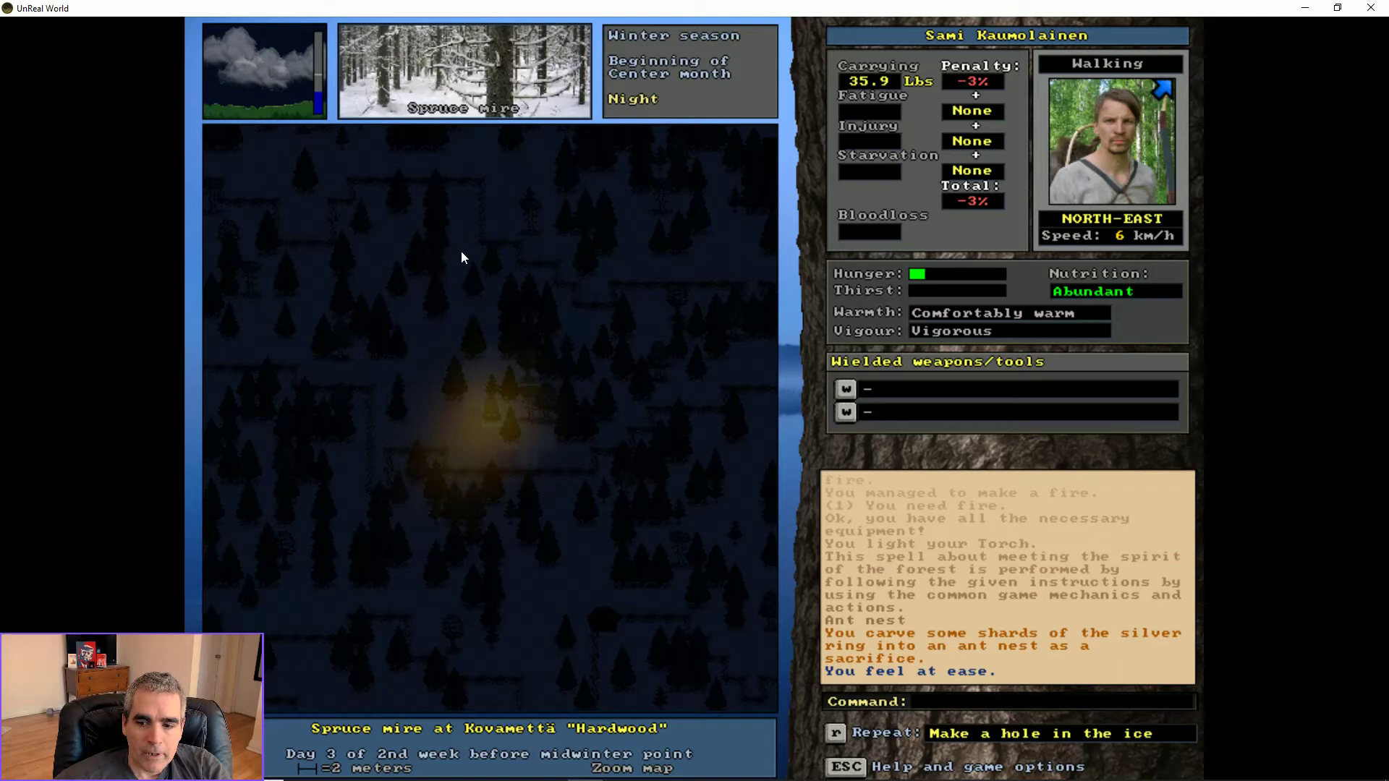
key(KP_1)
key(KP_5)
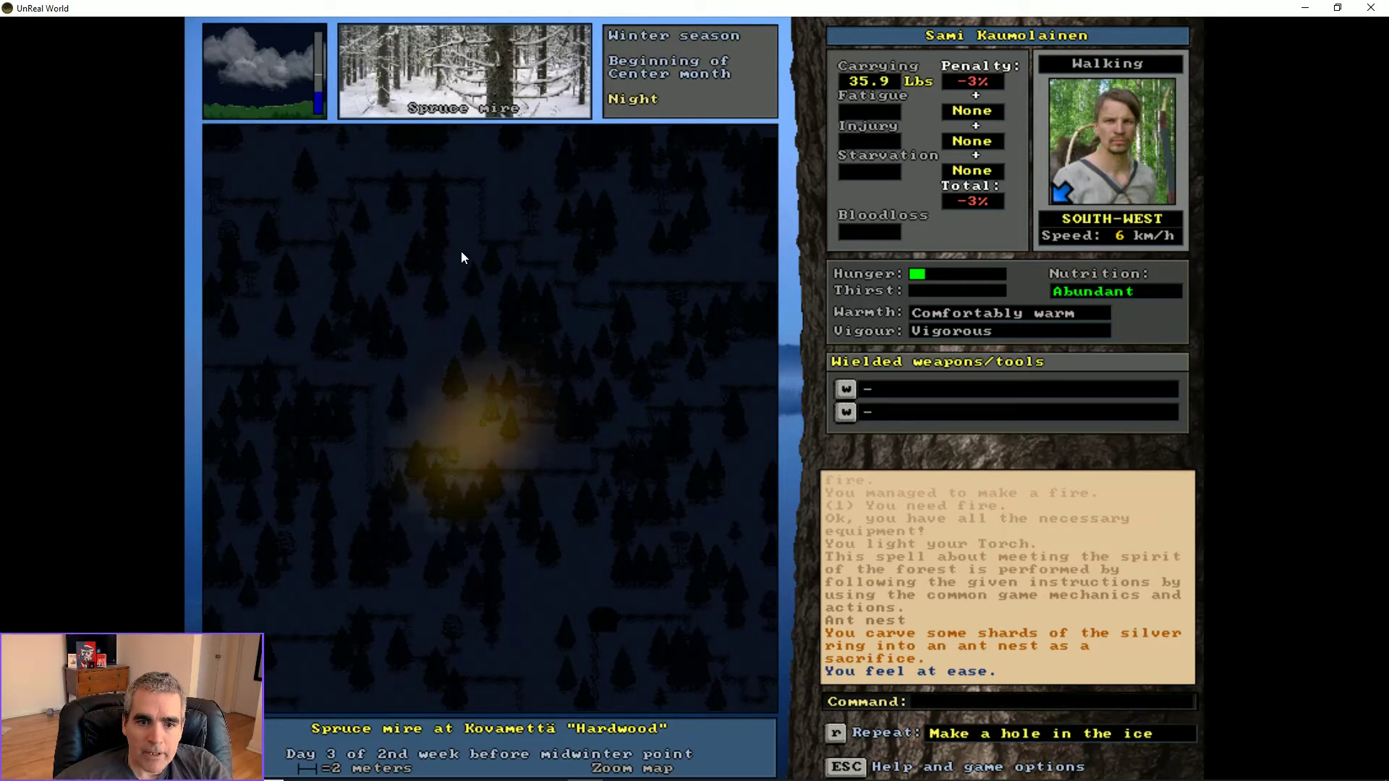
key(KP_9)
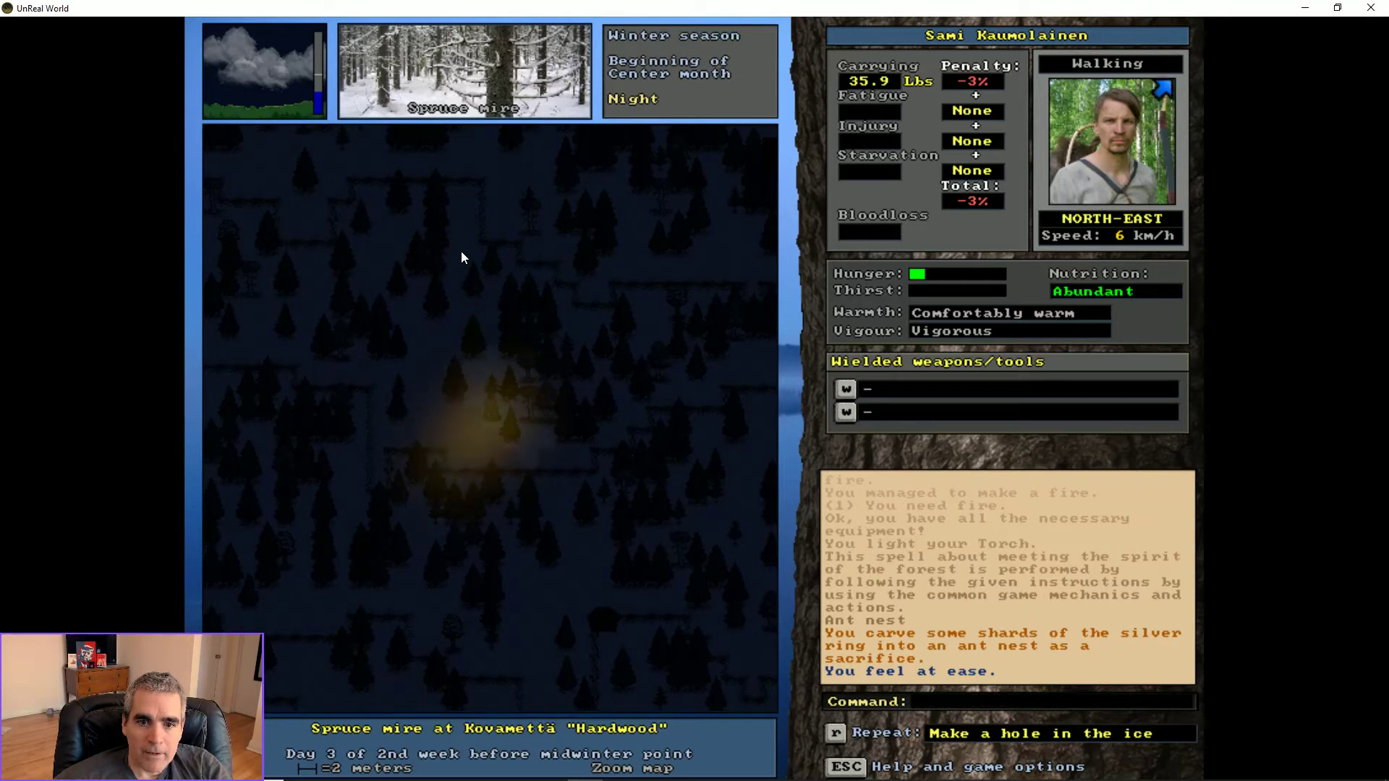
key(KP_1)
key(KP_9)
key(KP_1)
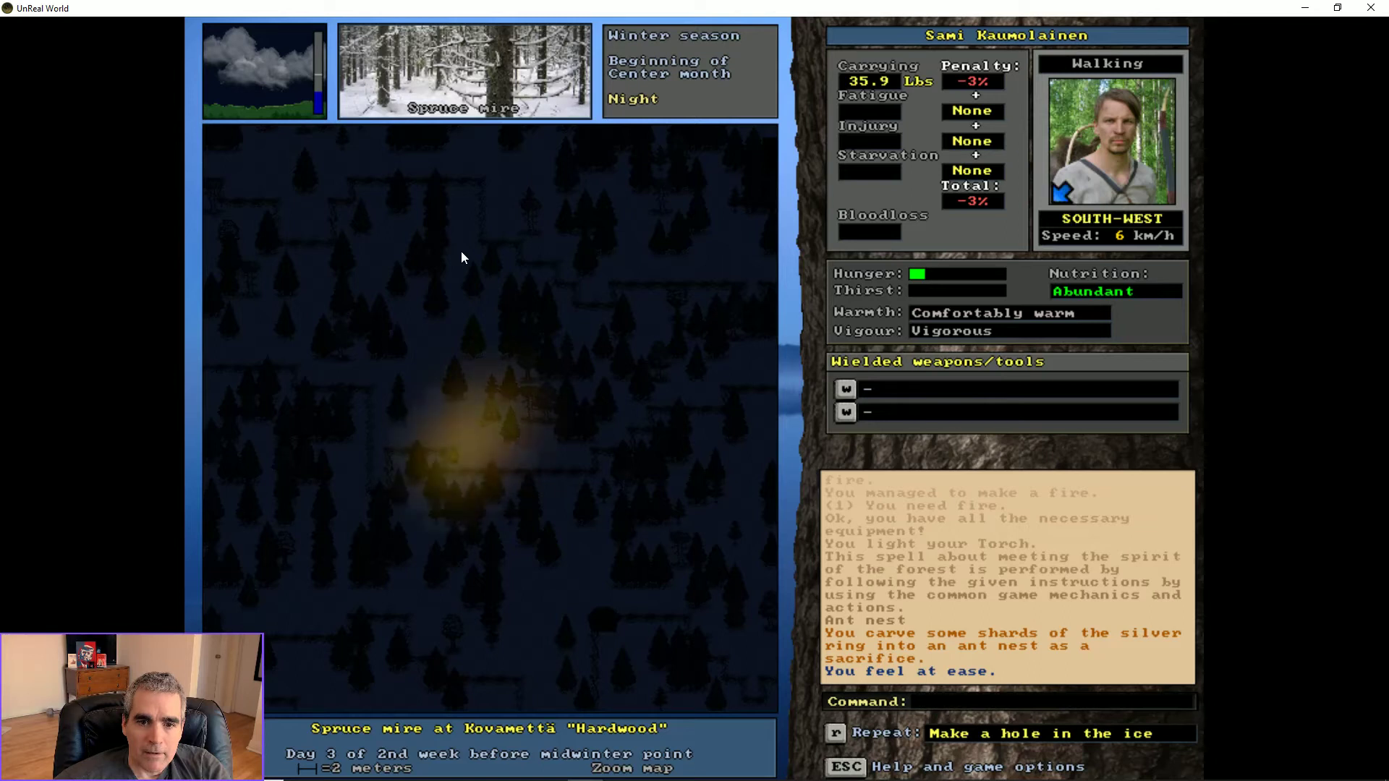
key(KP_9)
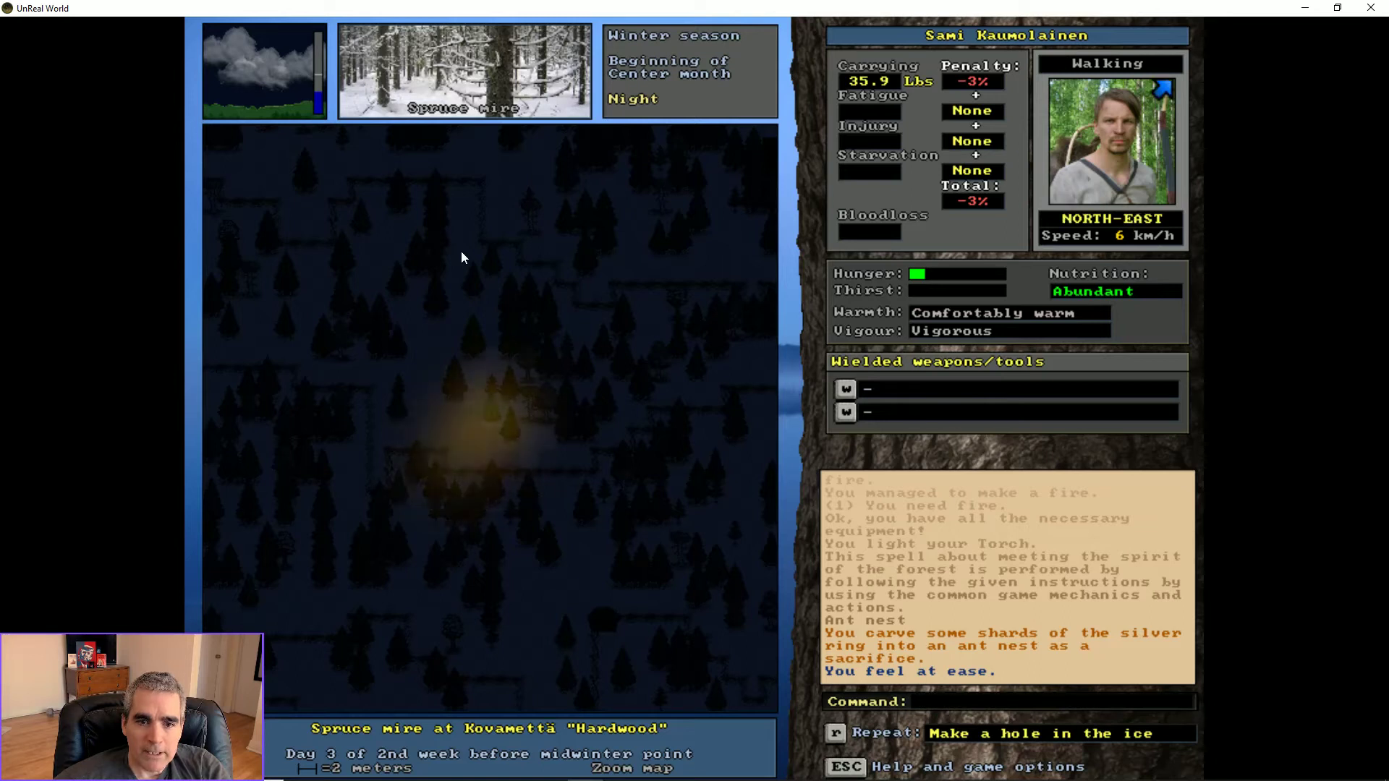
key(KP_1)
key(KP_5)
key(KP_5)
- Keep waiting by the fire until late night brings a strong presence of the spirits
key(KP_9)
key(KP_1)
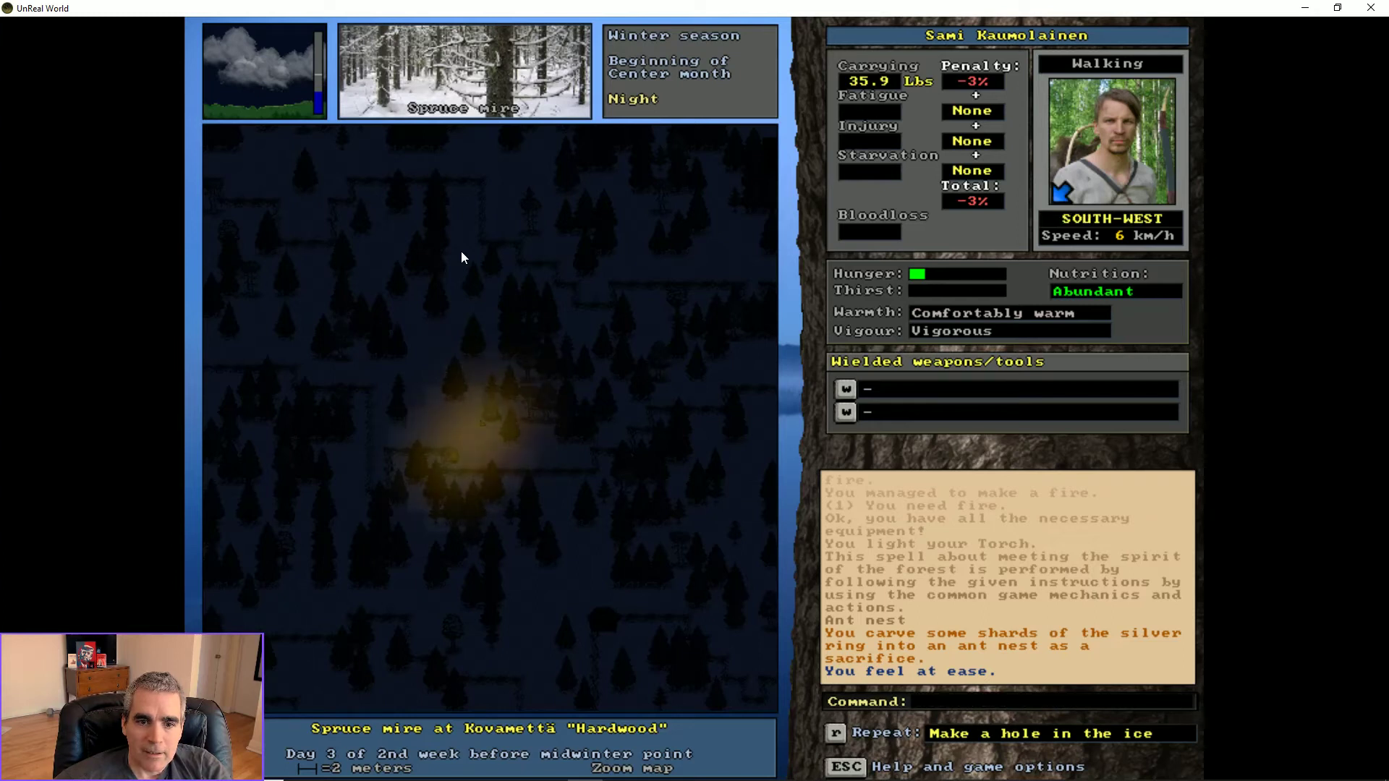
key(KP_9)
key(KP_5)
key(KP_1)
key(KP_5)
key(KP_9)
key(KP_5)
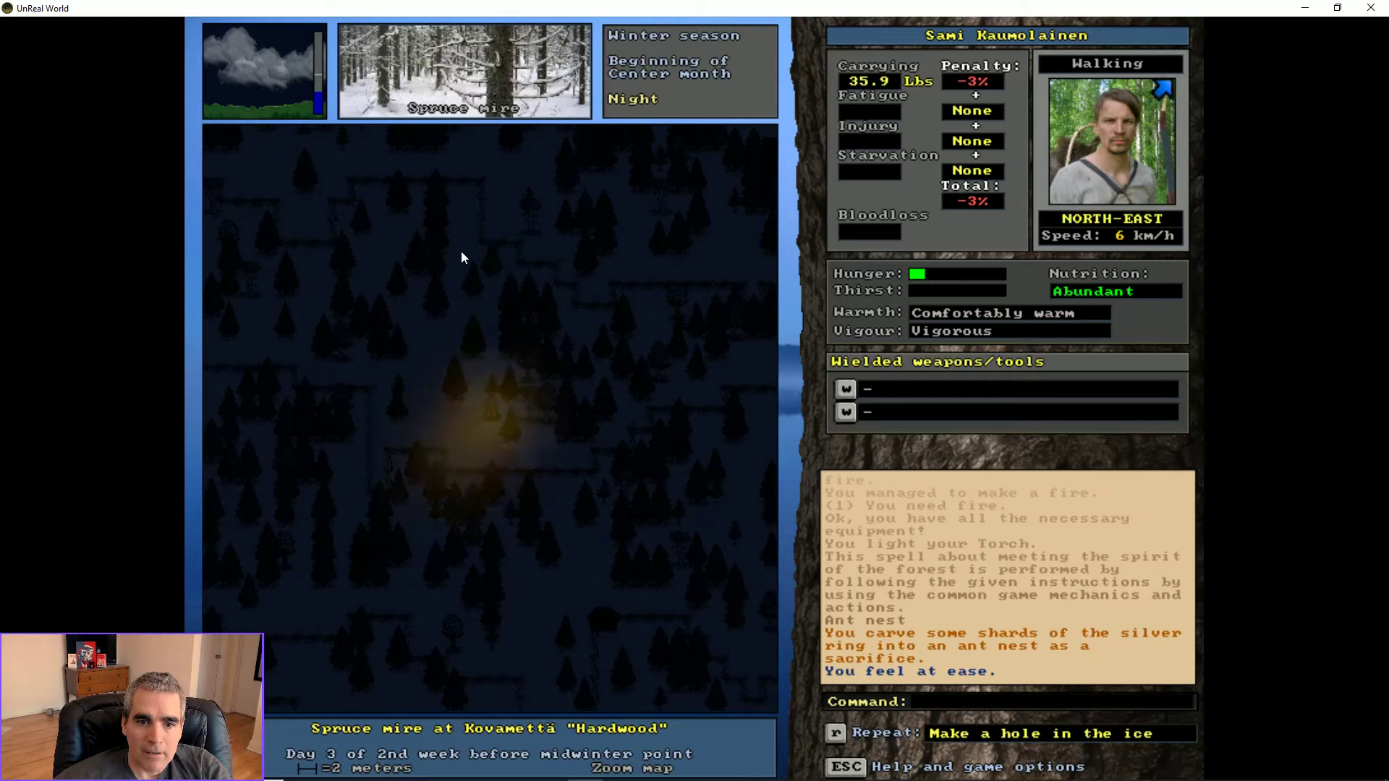
key(KP_1)
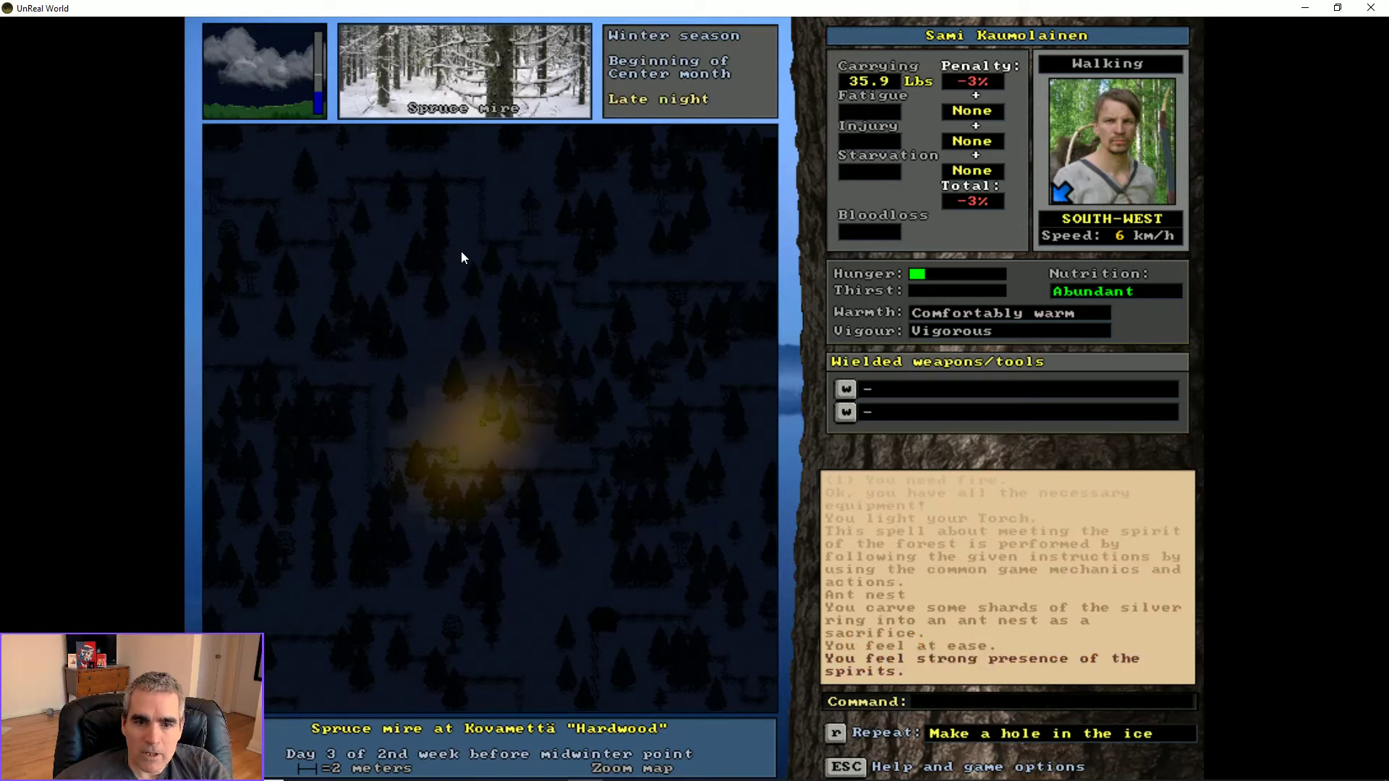
key(KP_9)
key(KP_5)
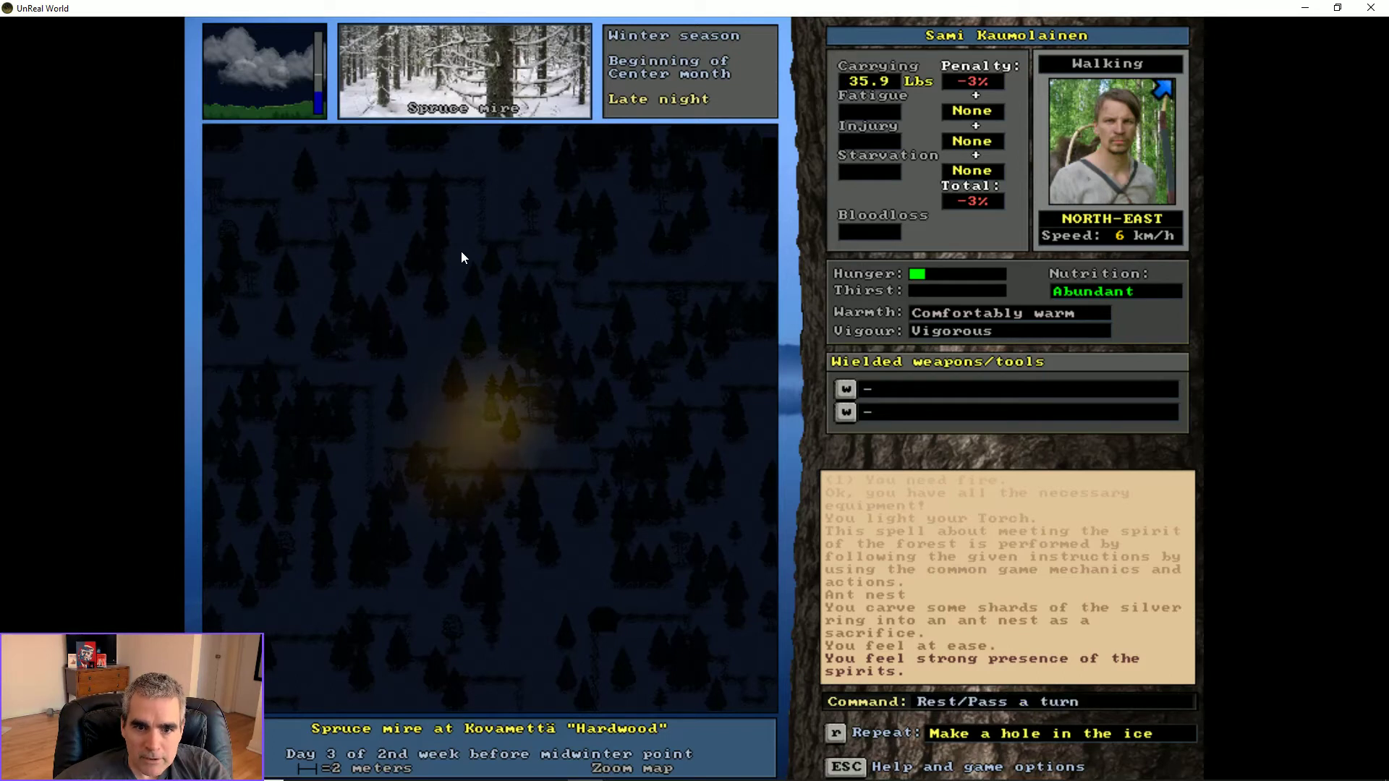
key(KP_1)
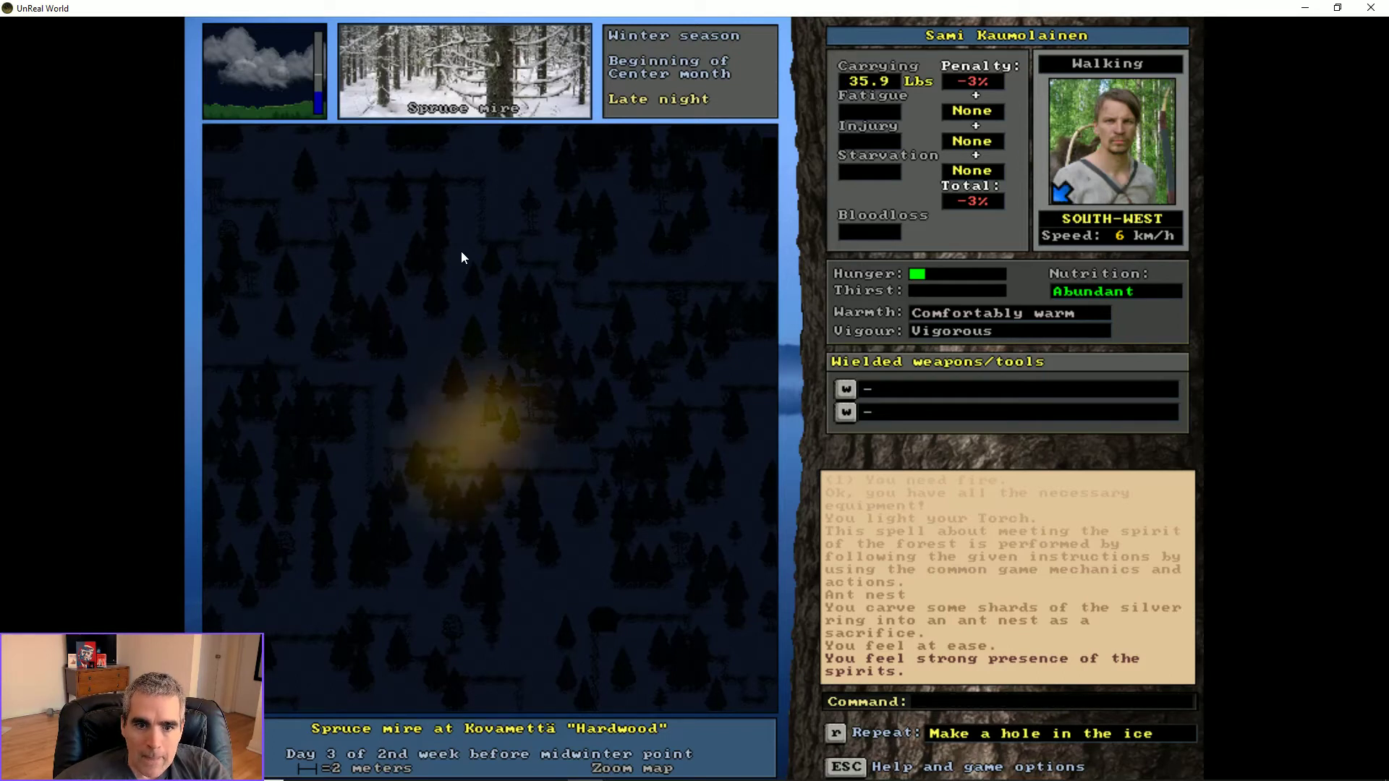
key(KP_5)
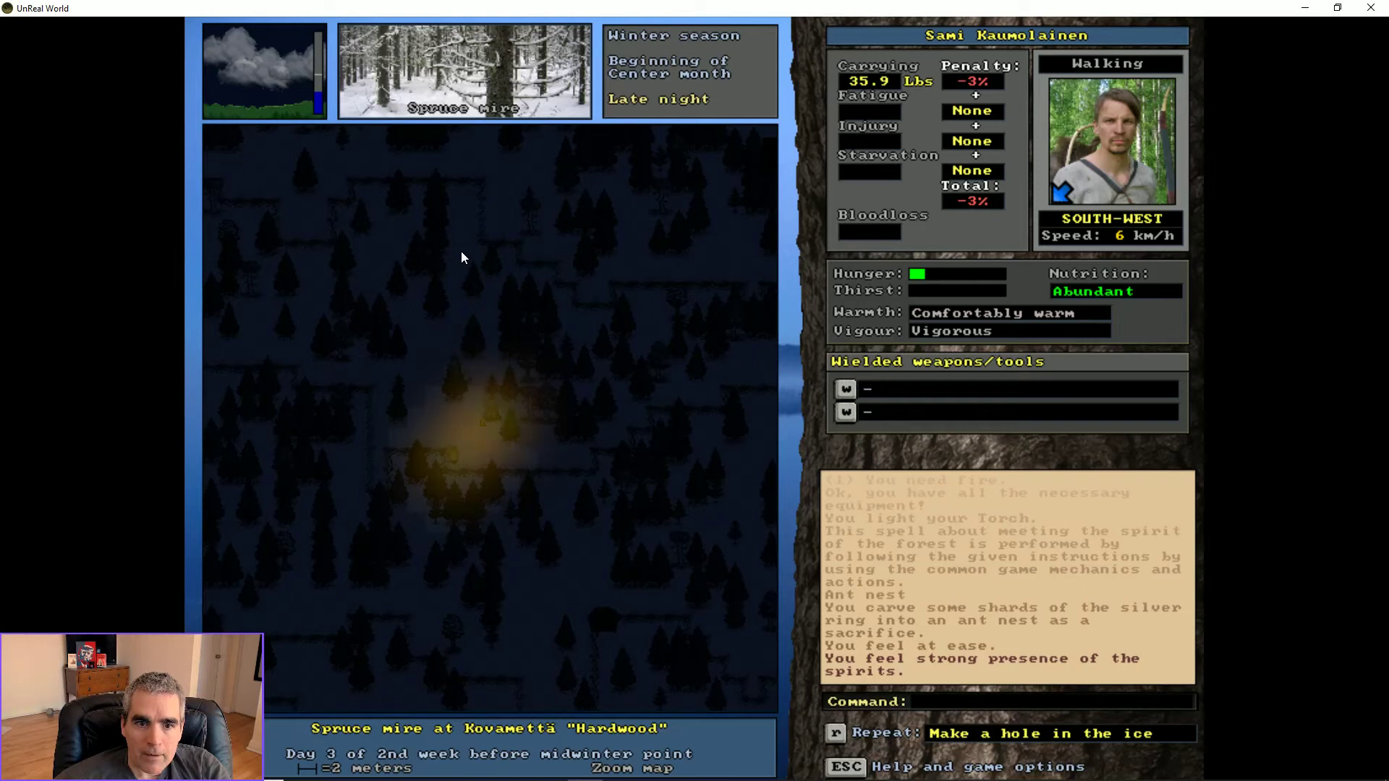
key(KP_7)
key(KP_5)
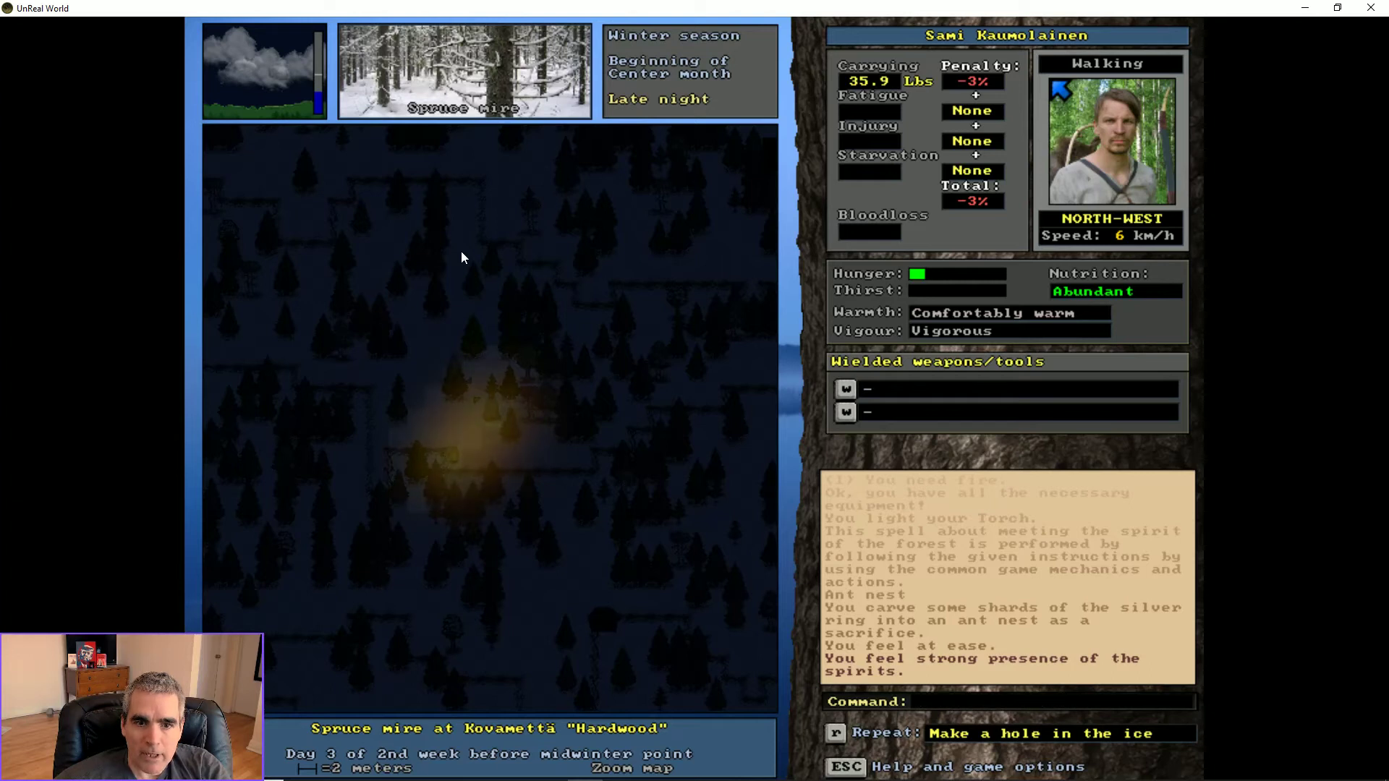
key(KP_5)
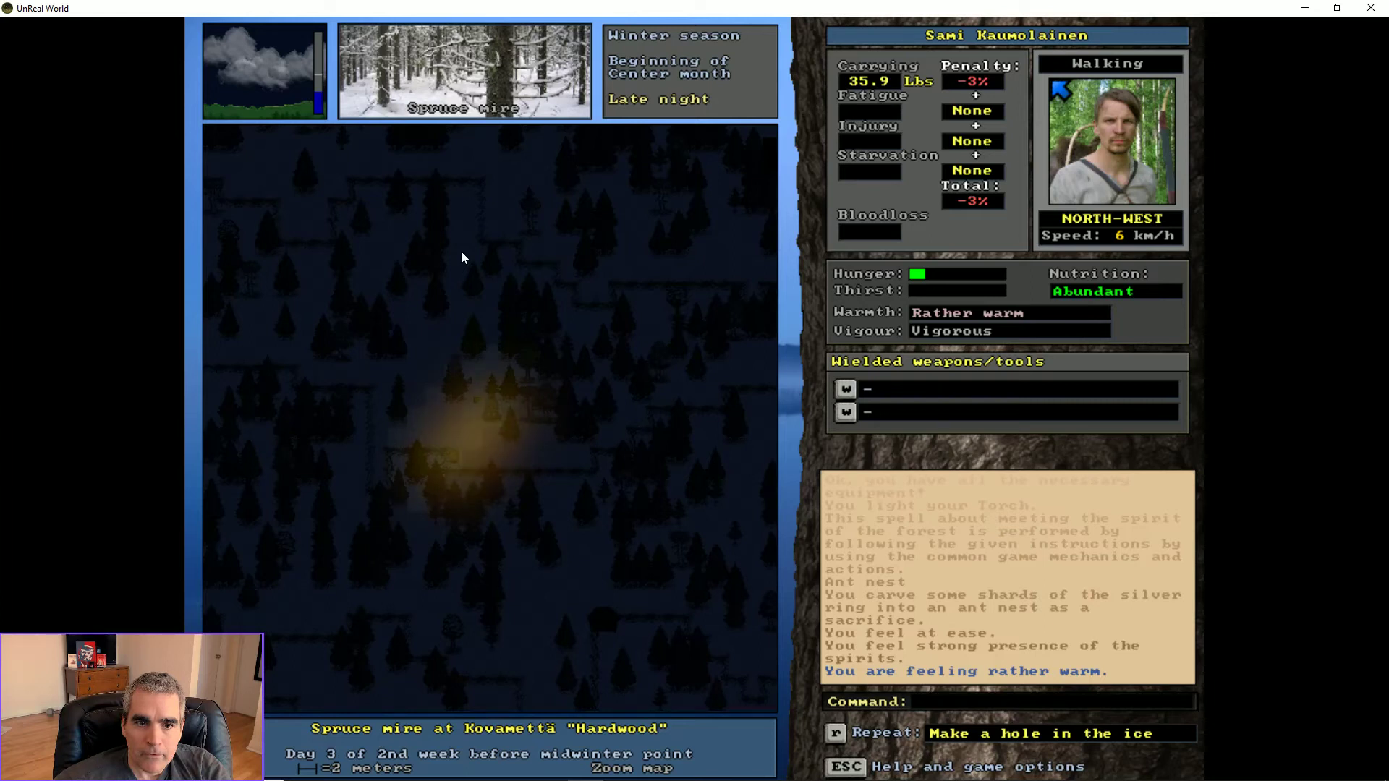
key(KP_5)
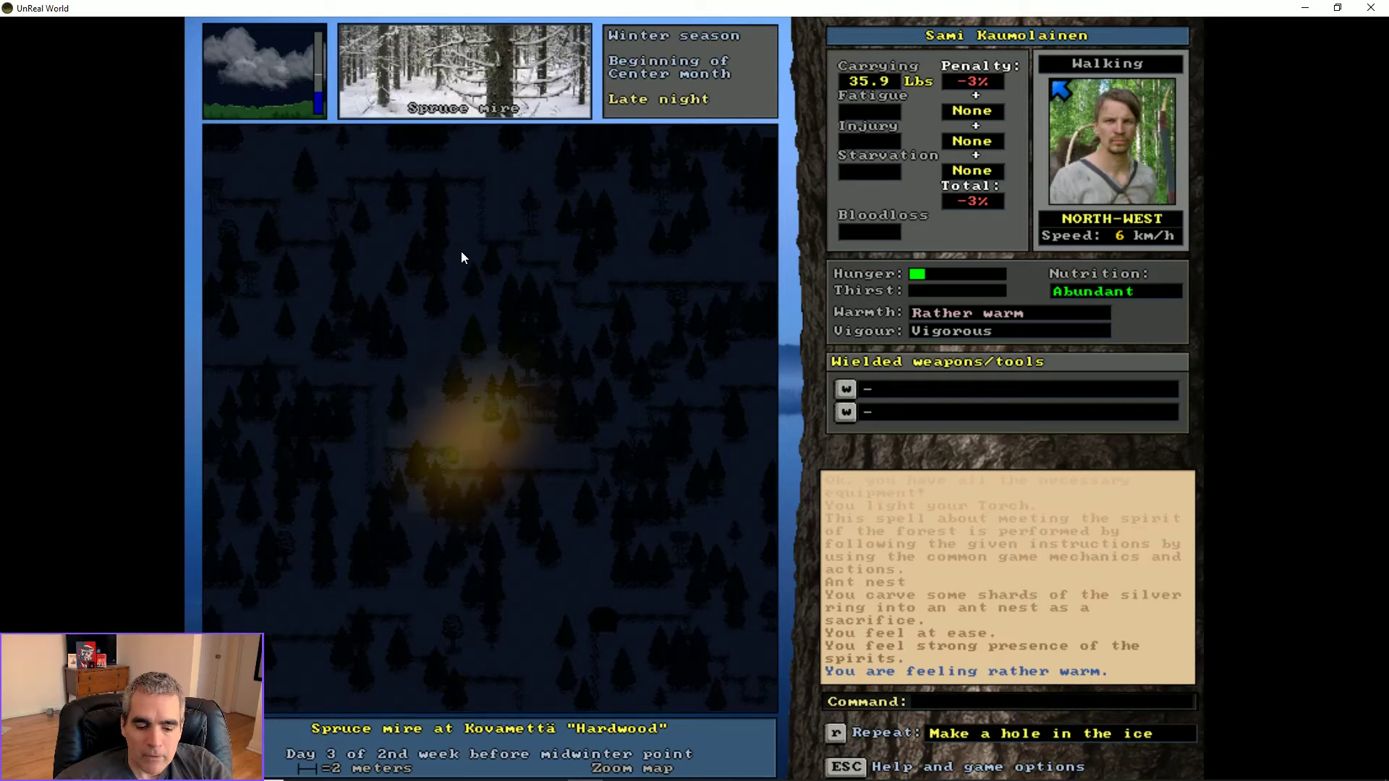
- Talk to the grey bearded old man, wait for his blessing, then bring up the quest journal
key(t)
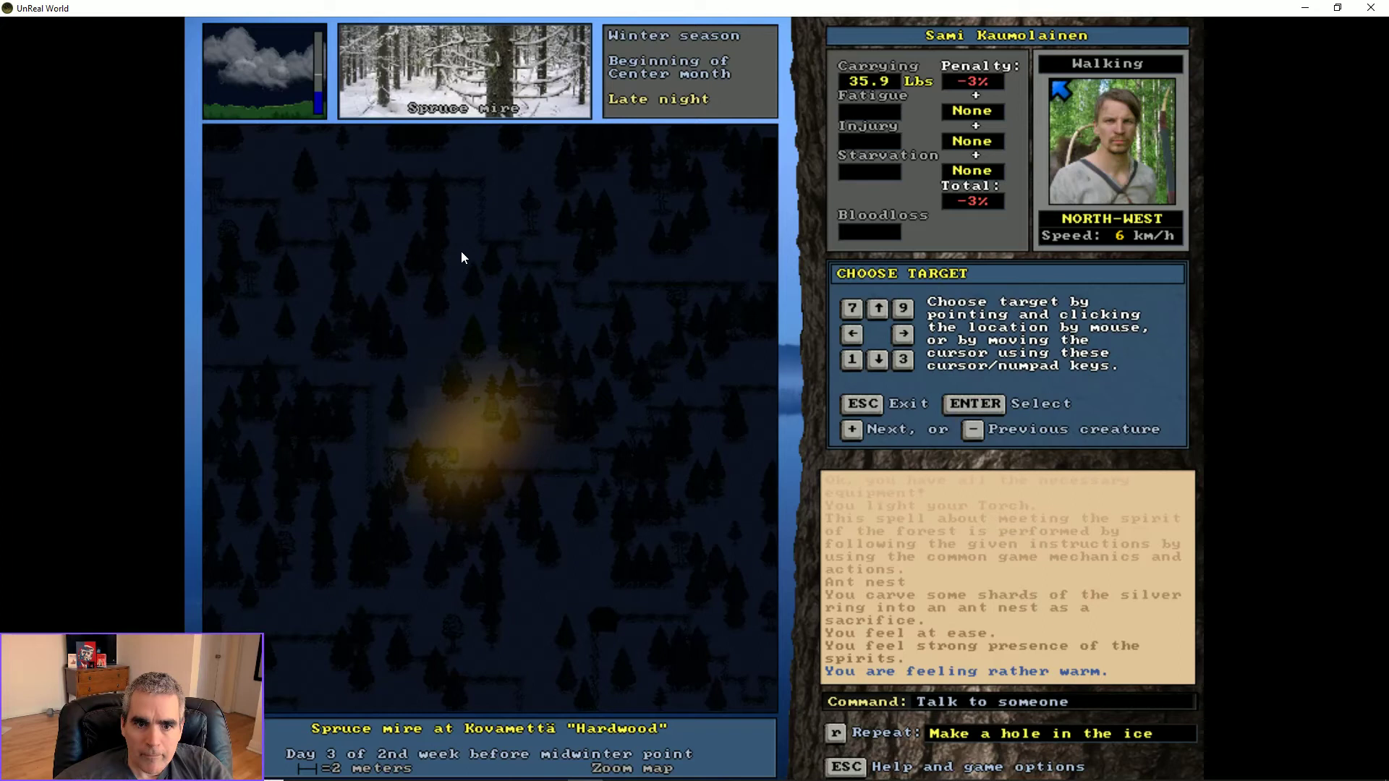
key(Return)
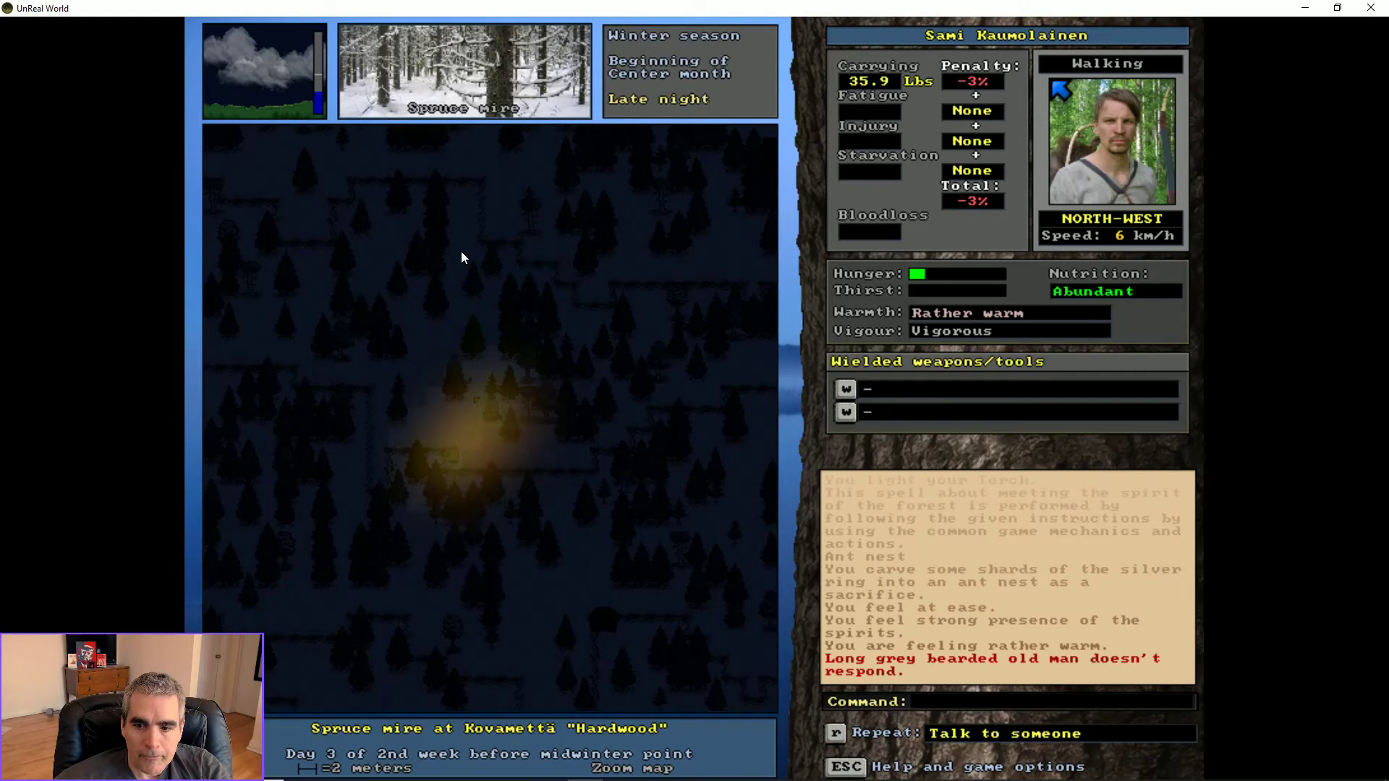
key(5)
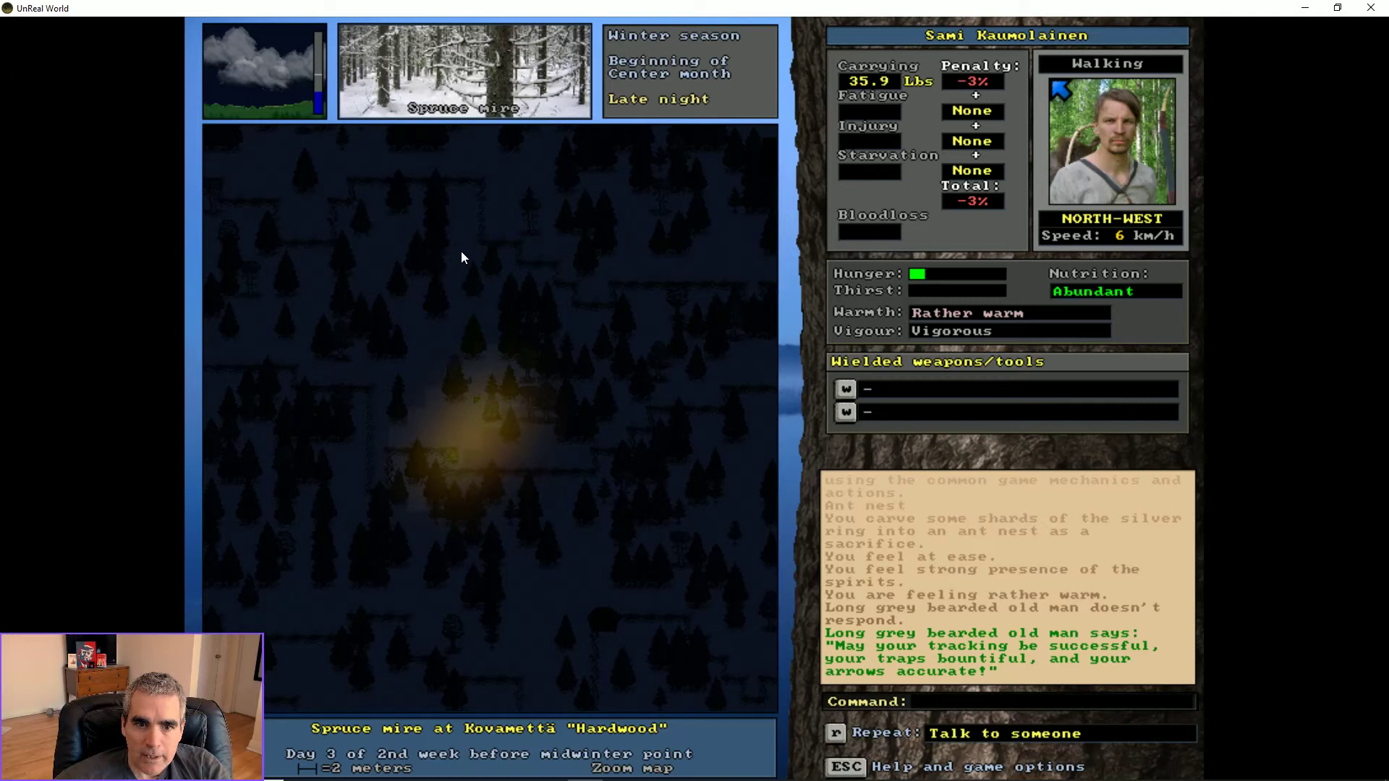
key(5)
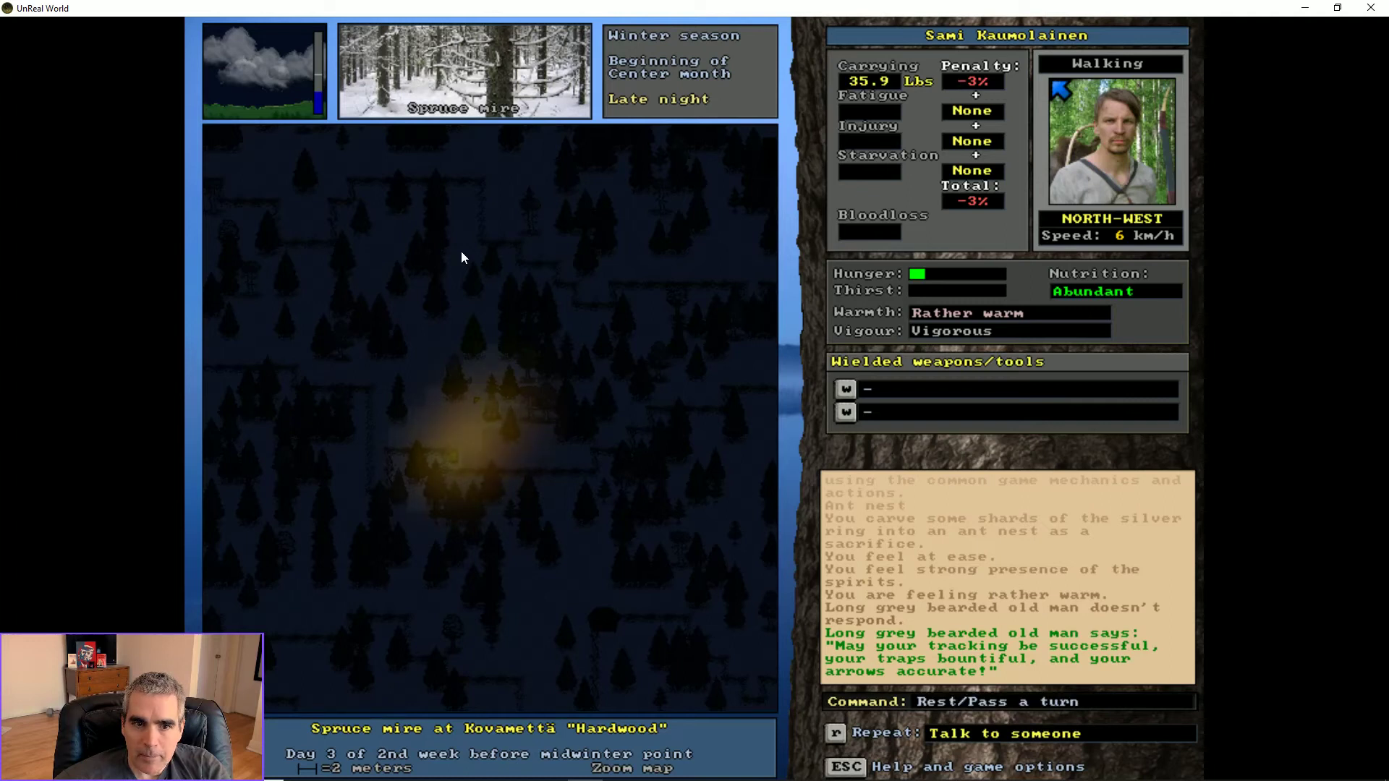
key(5)
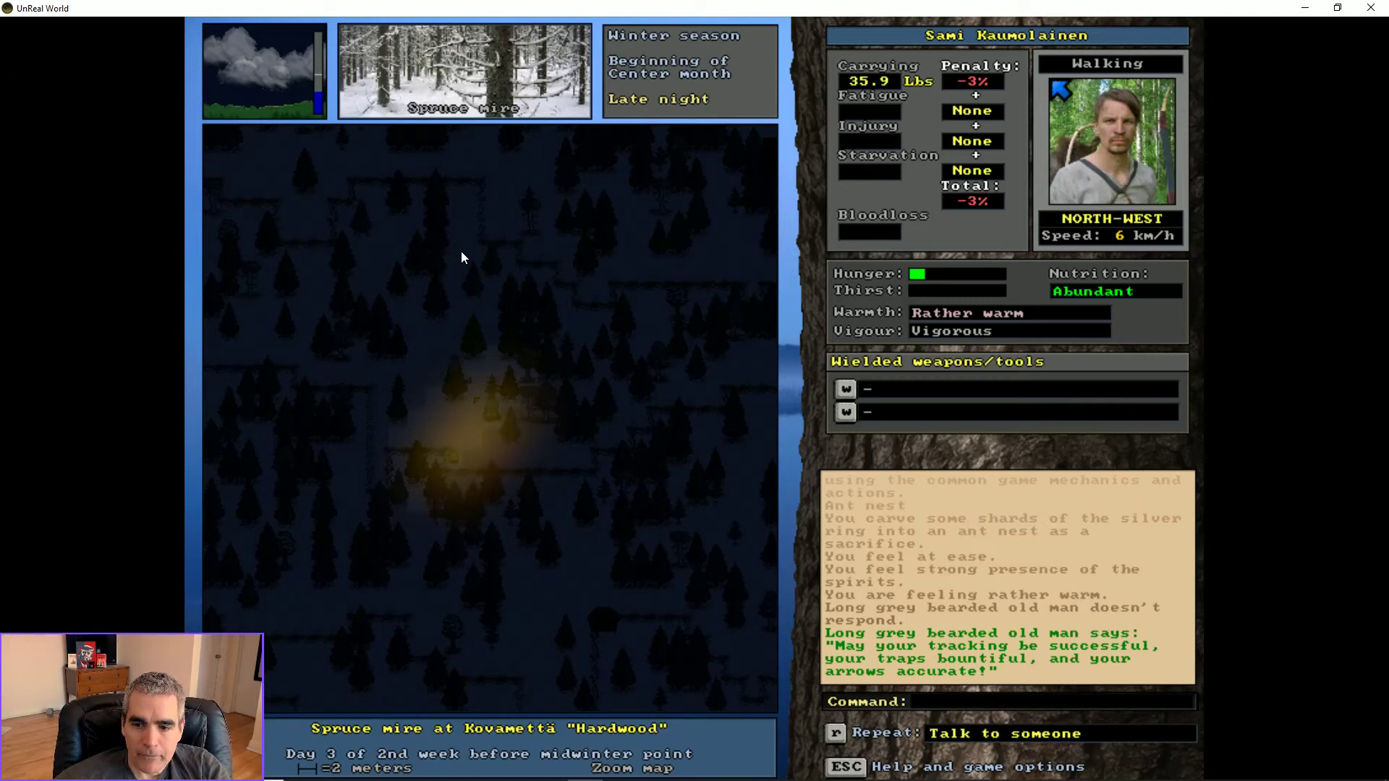
key(5)
key(5)
key(5)
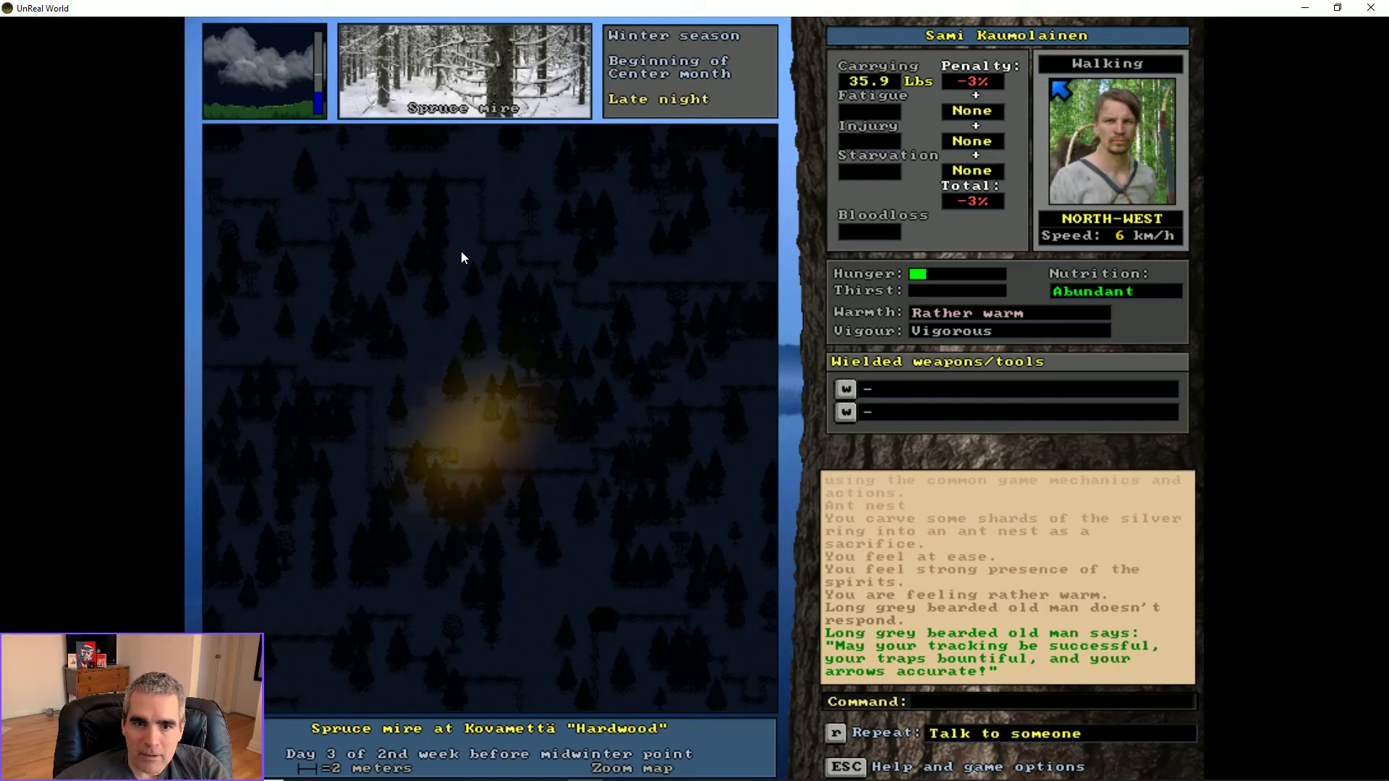
key(shift+q)
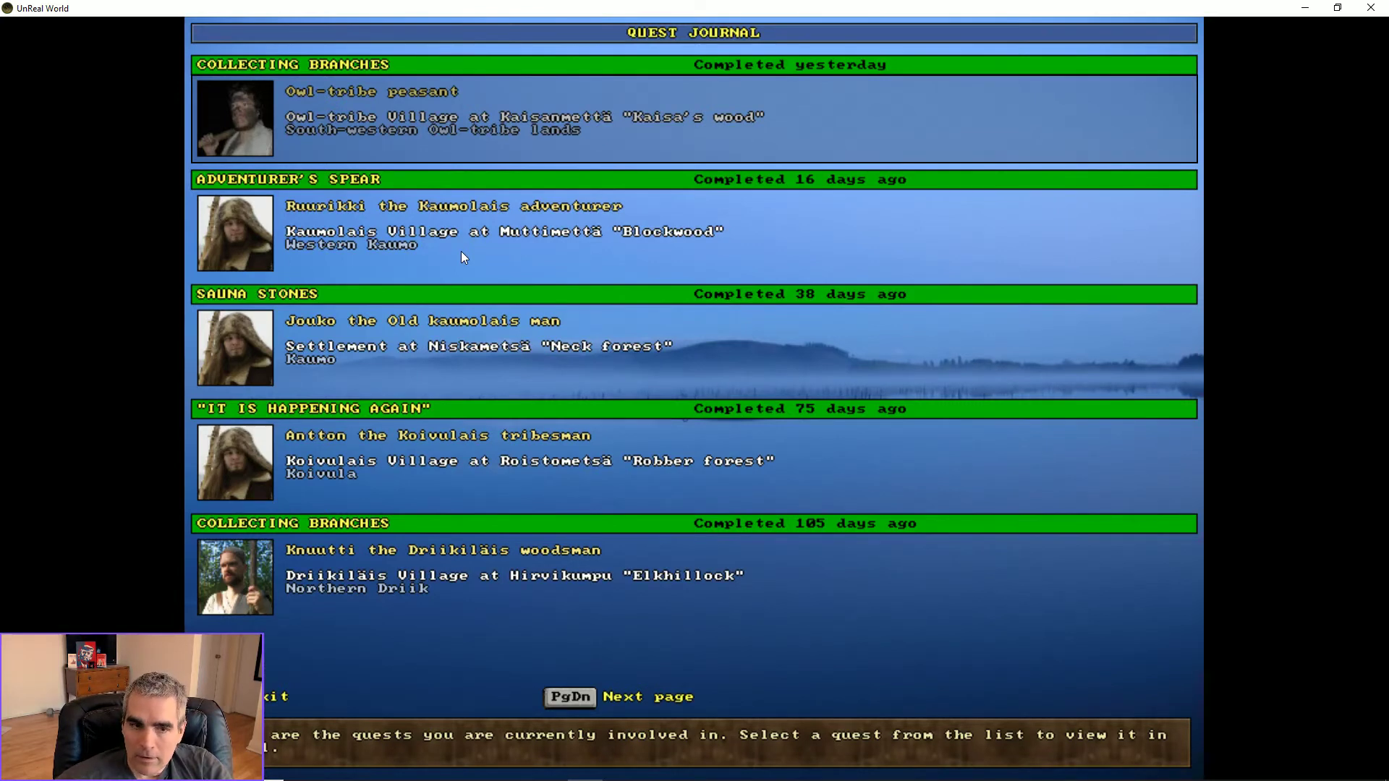
- Read the Spirit of the Forest quest entry on the next page and return to the map
key(Next)
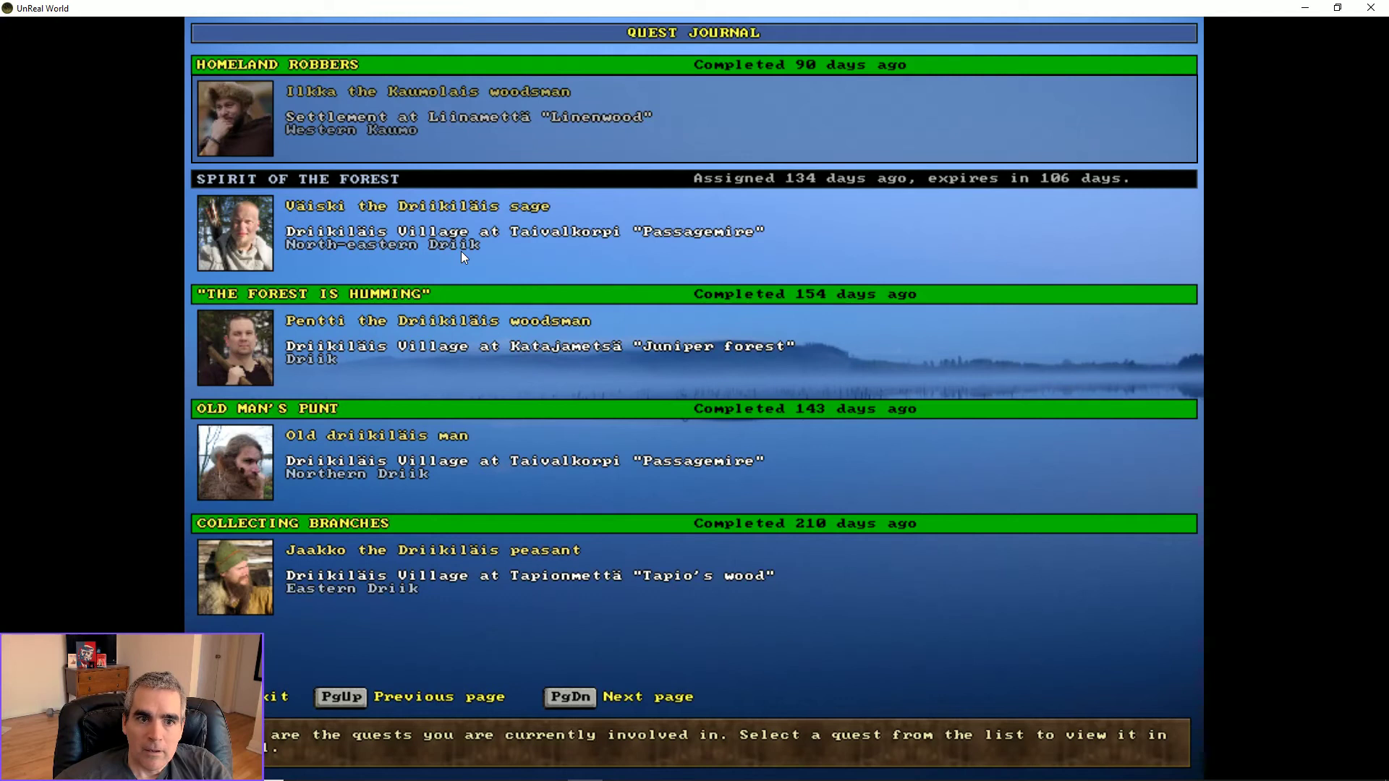
click(461, 256)
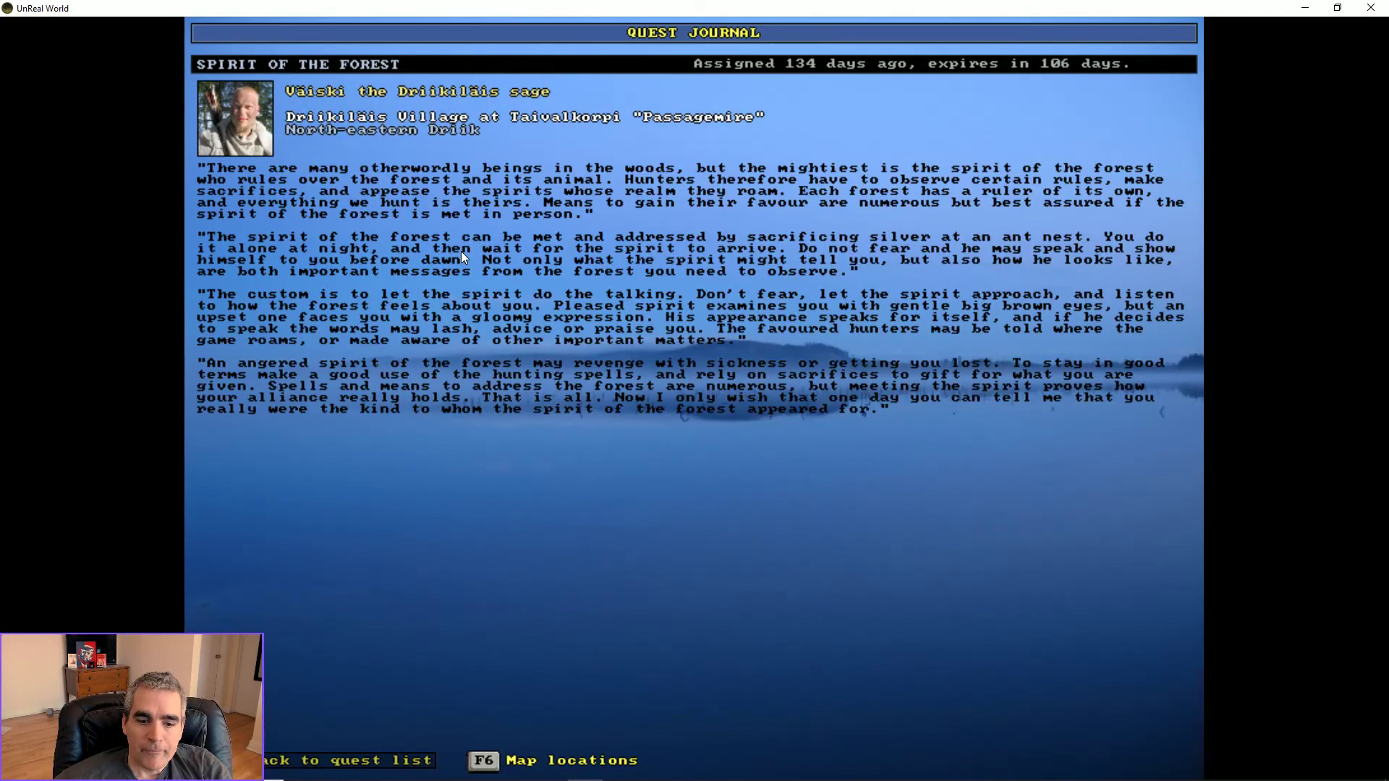
key(Escape)
key(Escape)
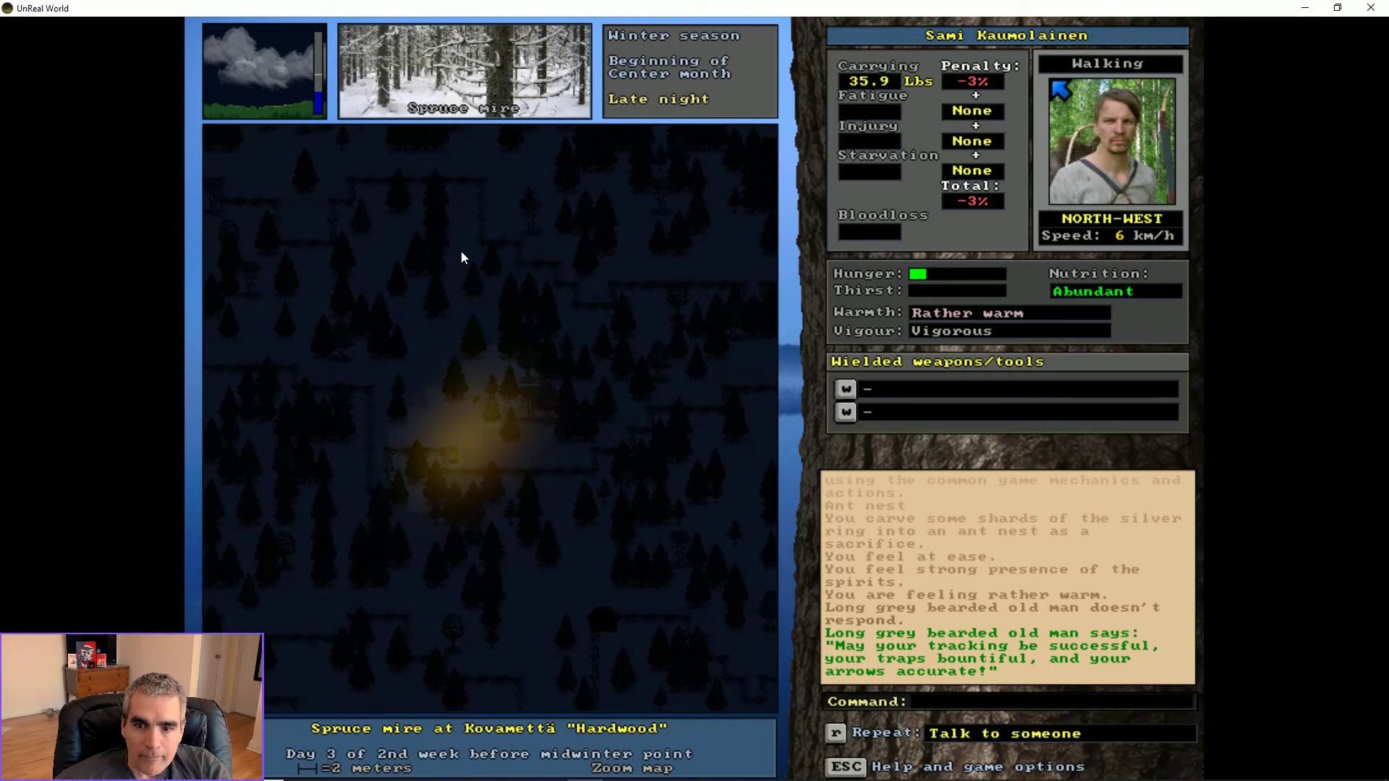
- Wait a dozen turns beside the campfire until the character feels warm
key(KP_5)
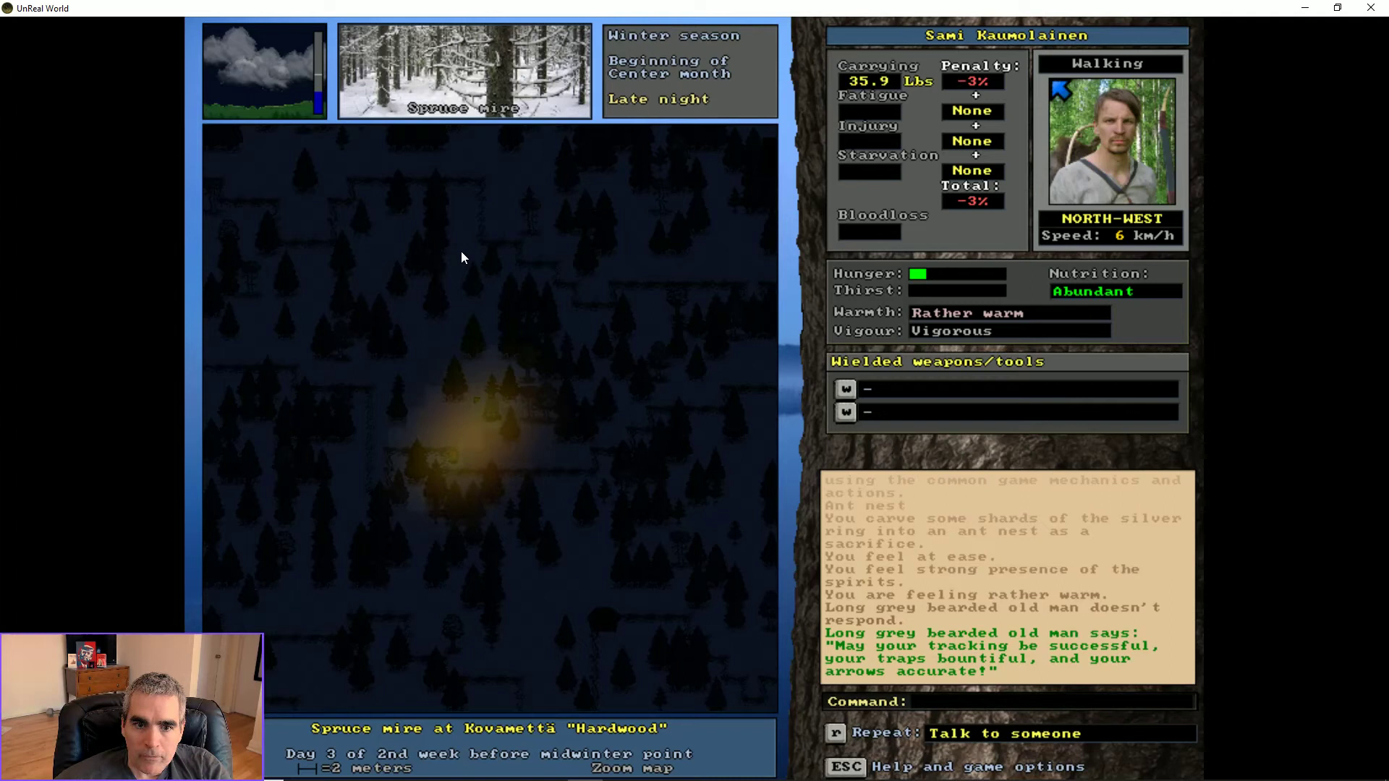
key(KP_3)
key(KP_5)
key(KP_7)
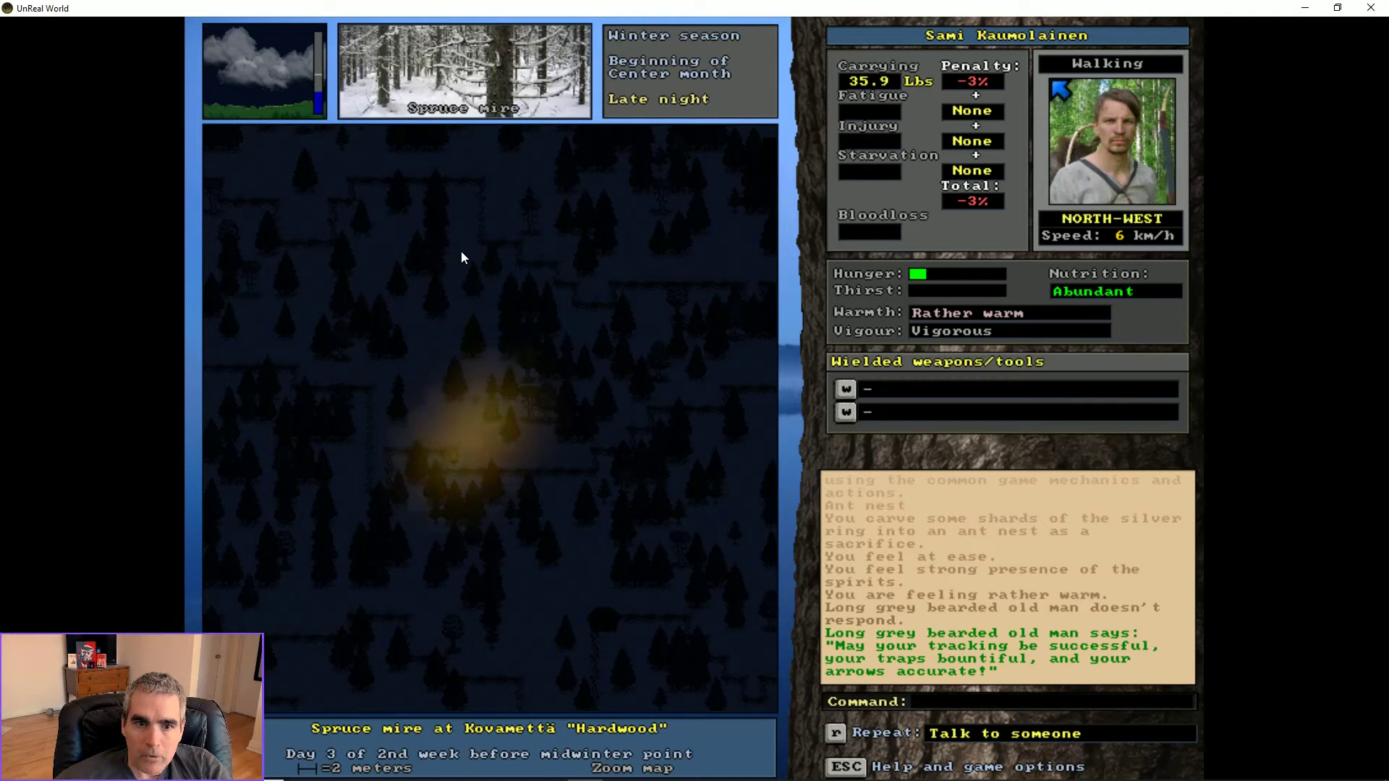
key(KP_5)
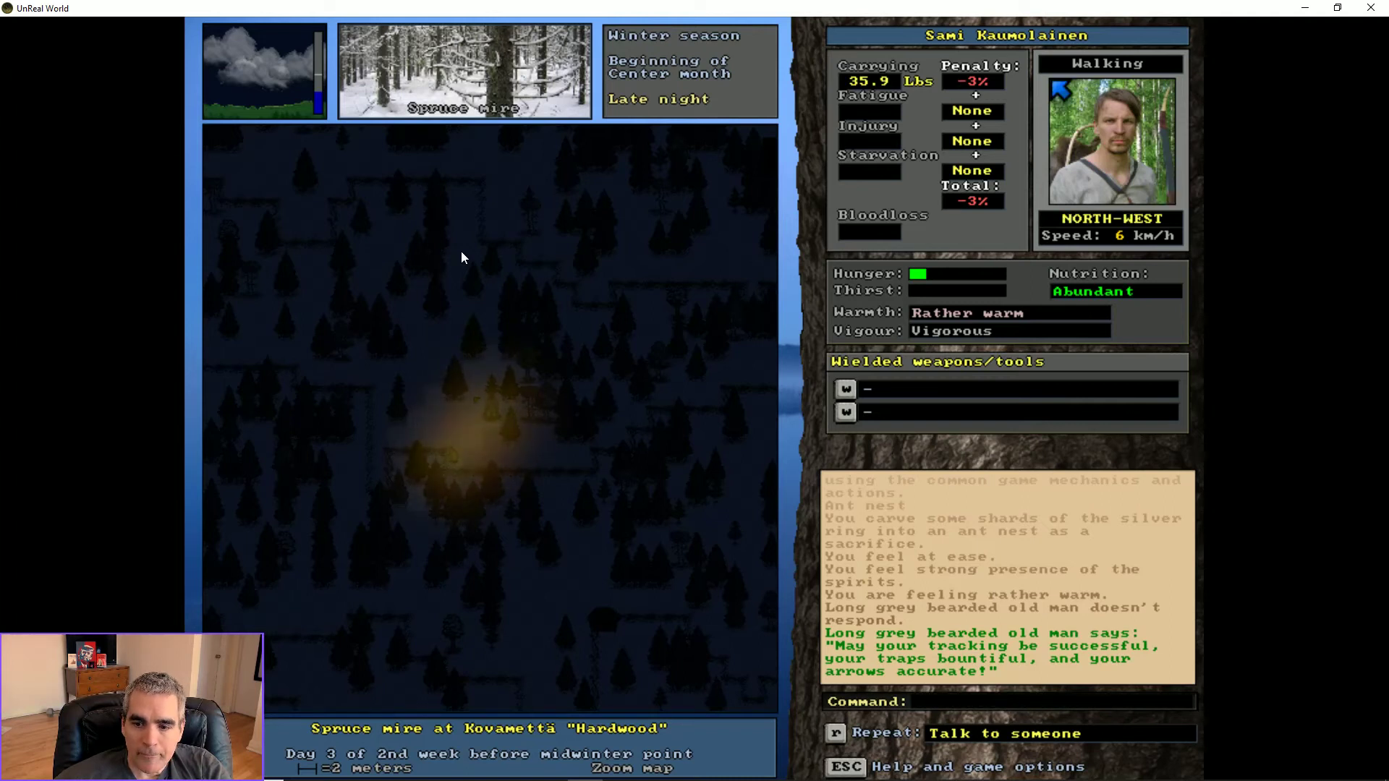
key(KP_5)
key(KP_5)
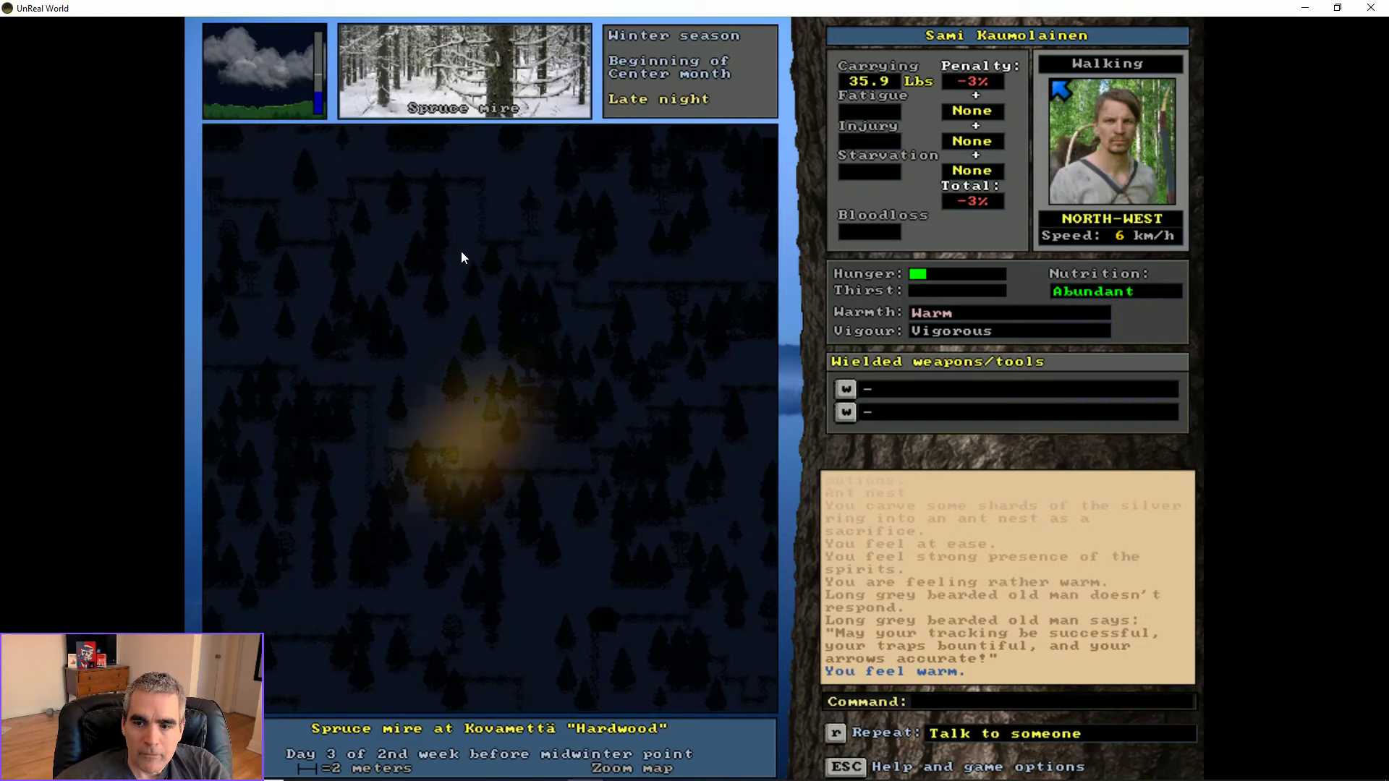
key(KP_5)
key(KP_5)
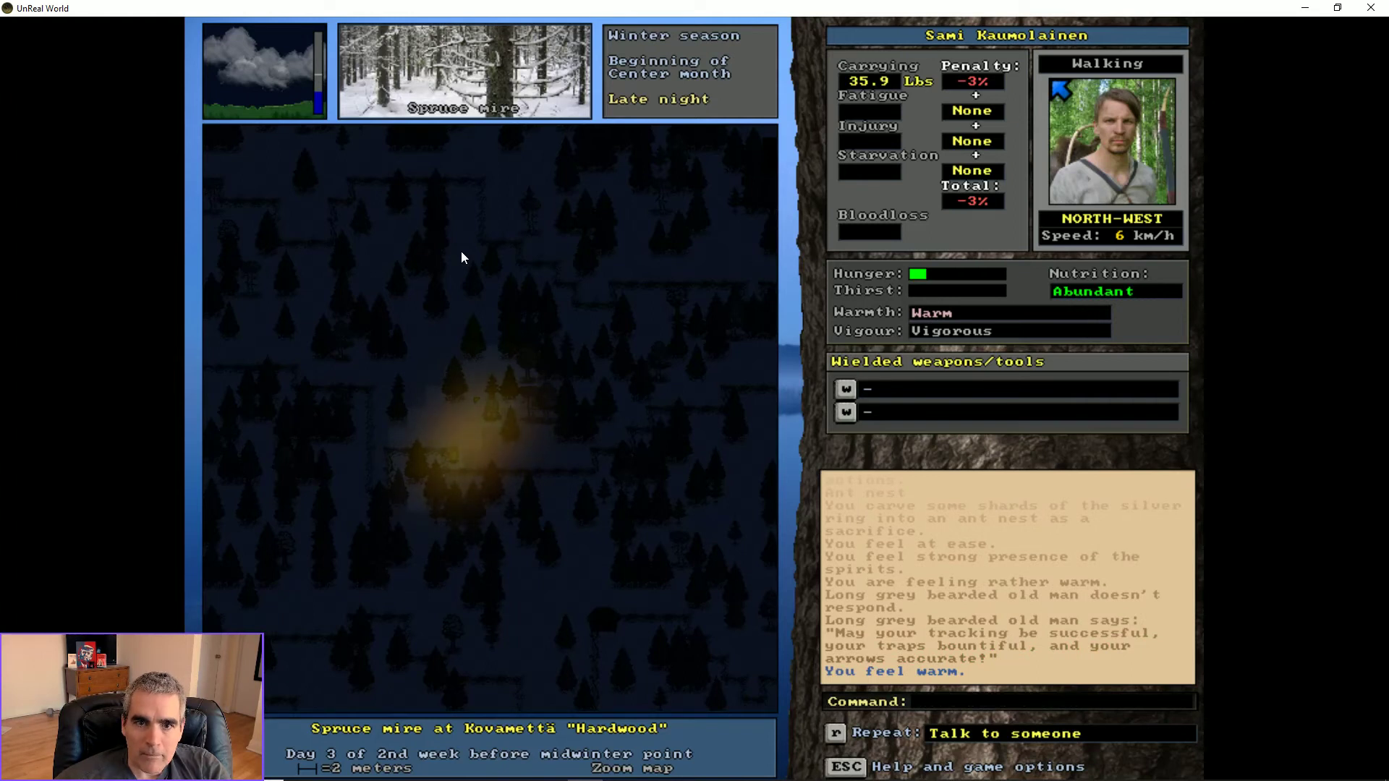
key(KP_5)
key(KP_5)
key(KP_5)
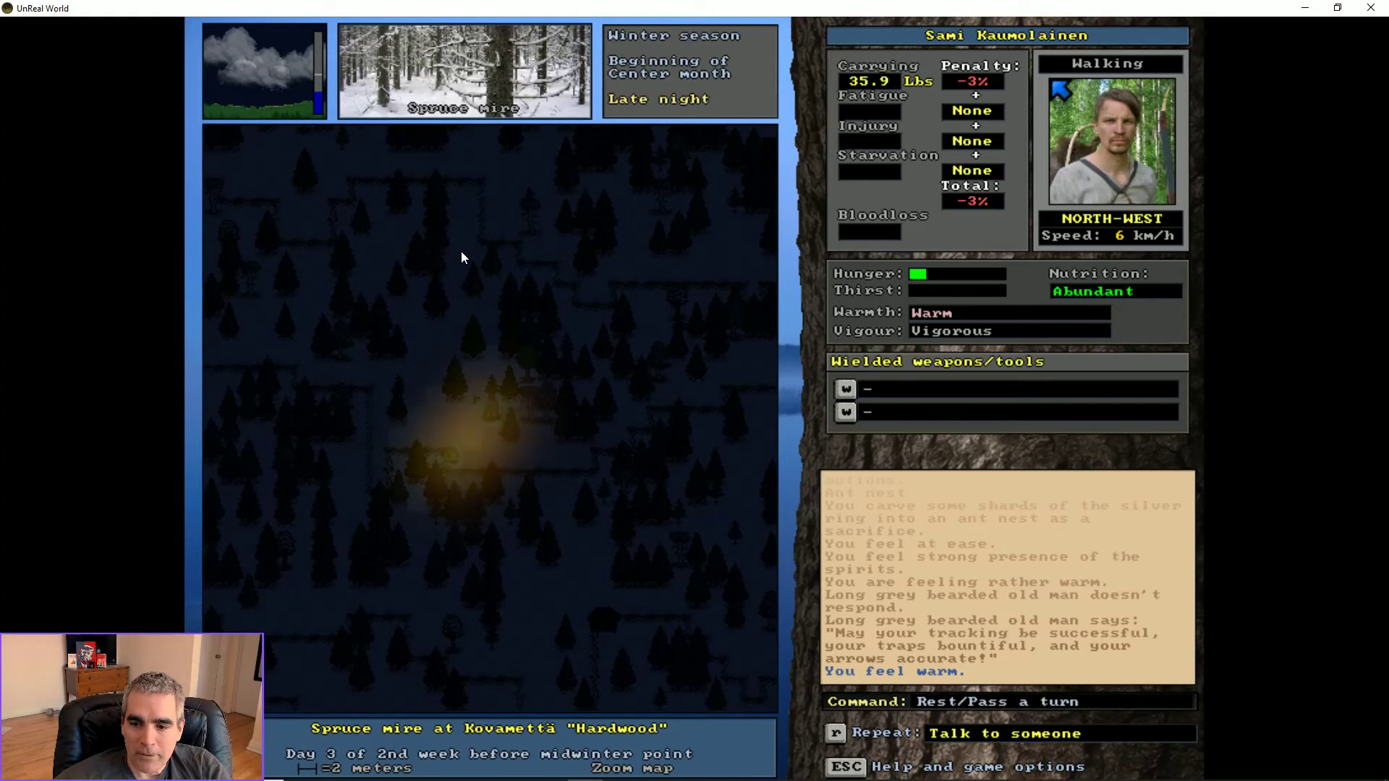
key(KP_5)
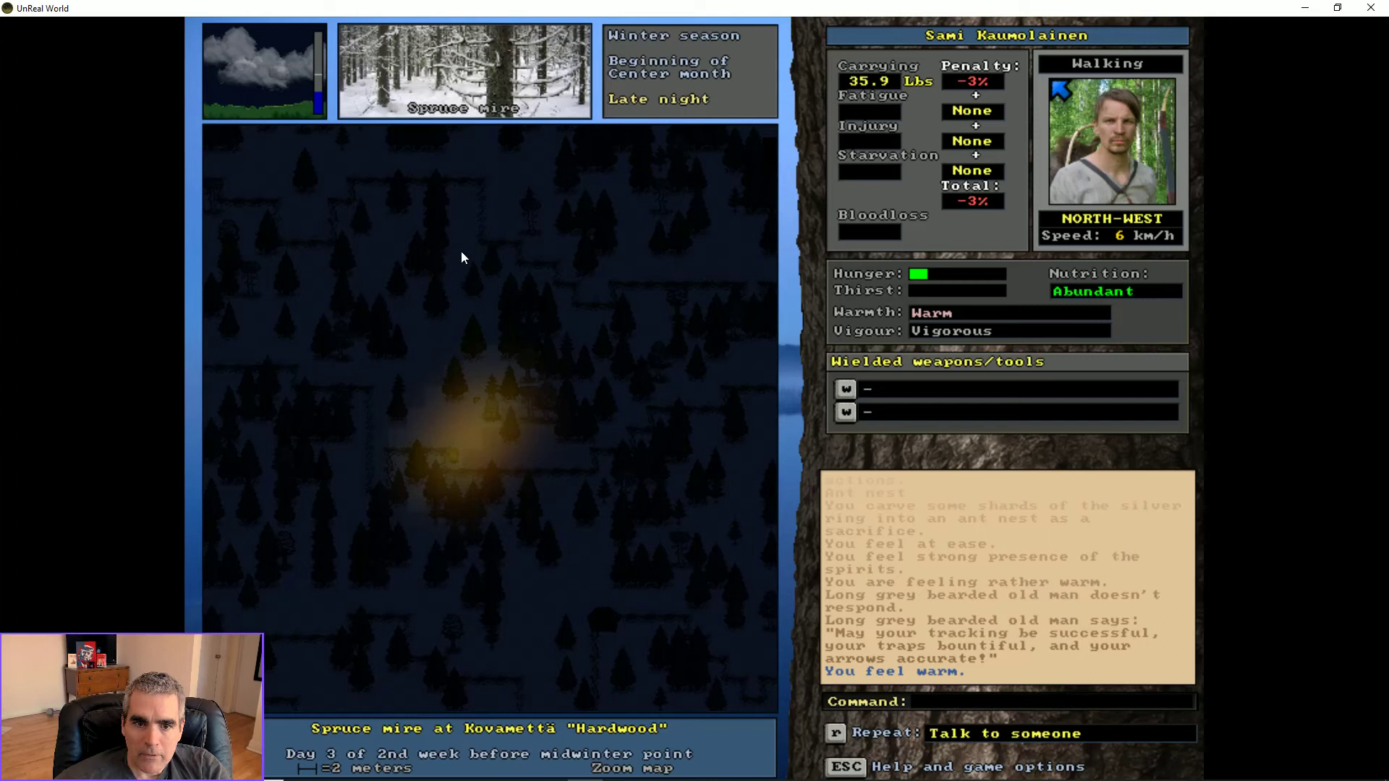
key(KP_5)
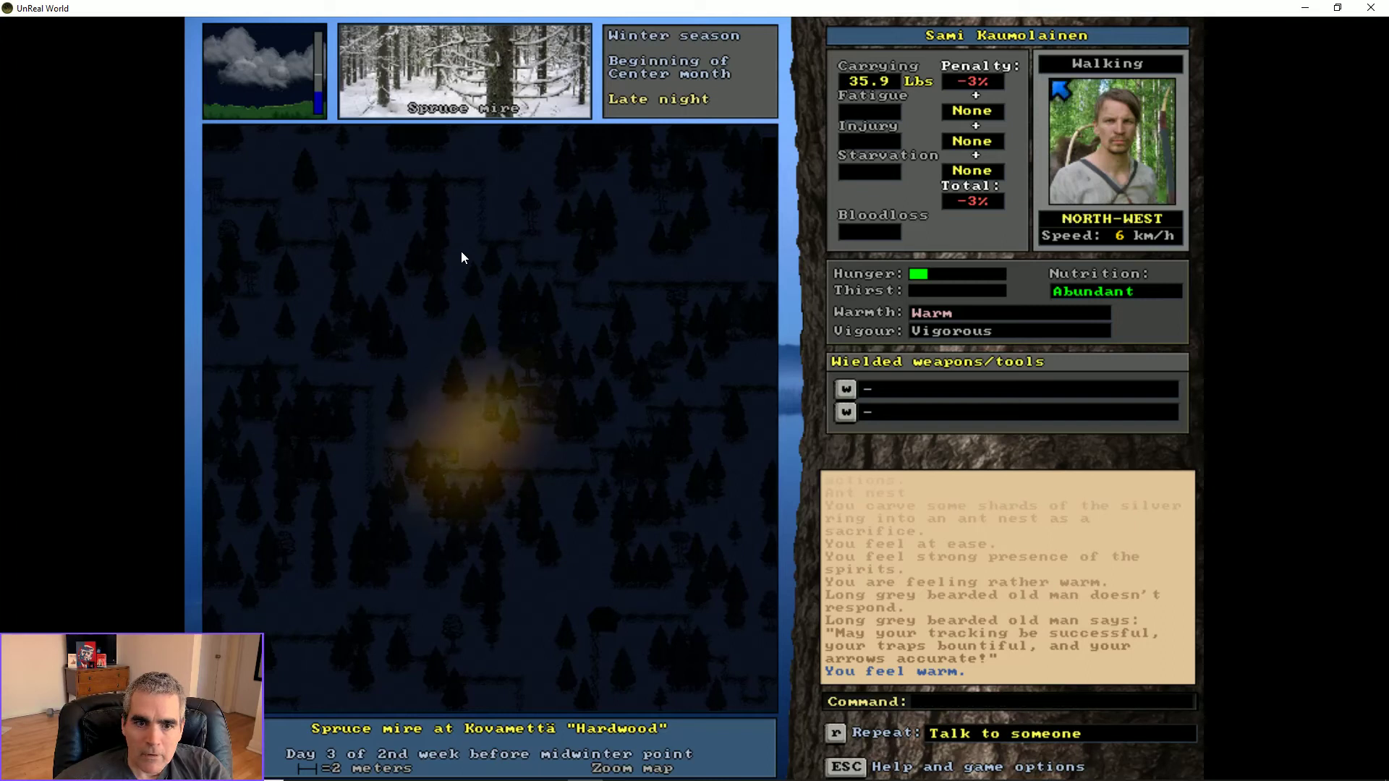
key(KP_5)
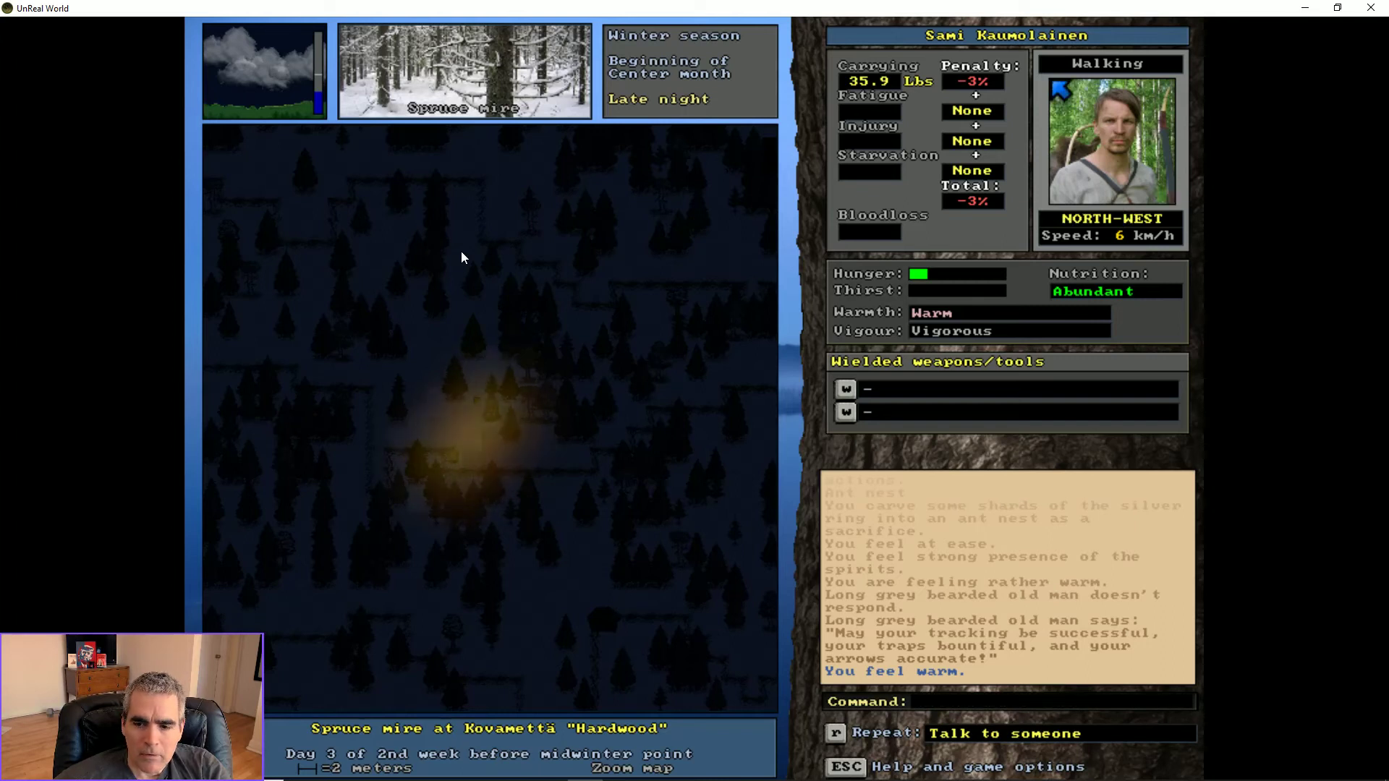
key(KP_5)
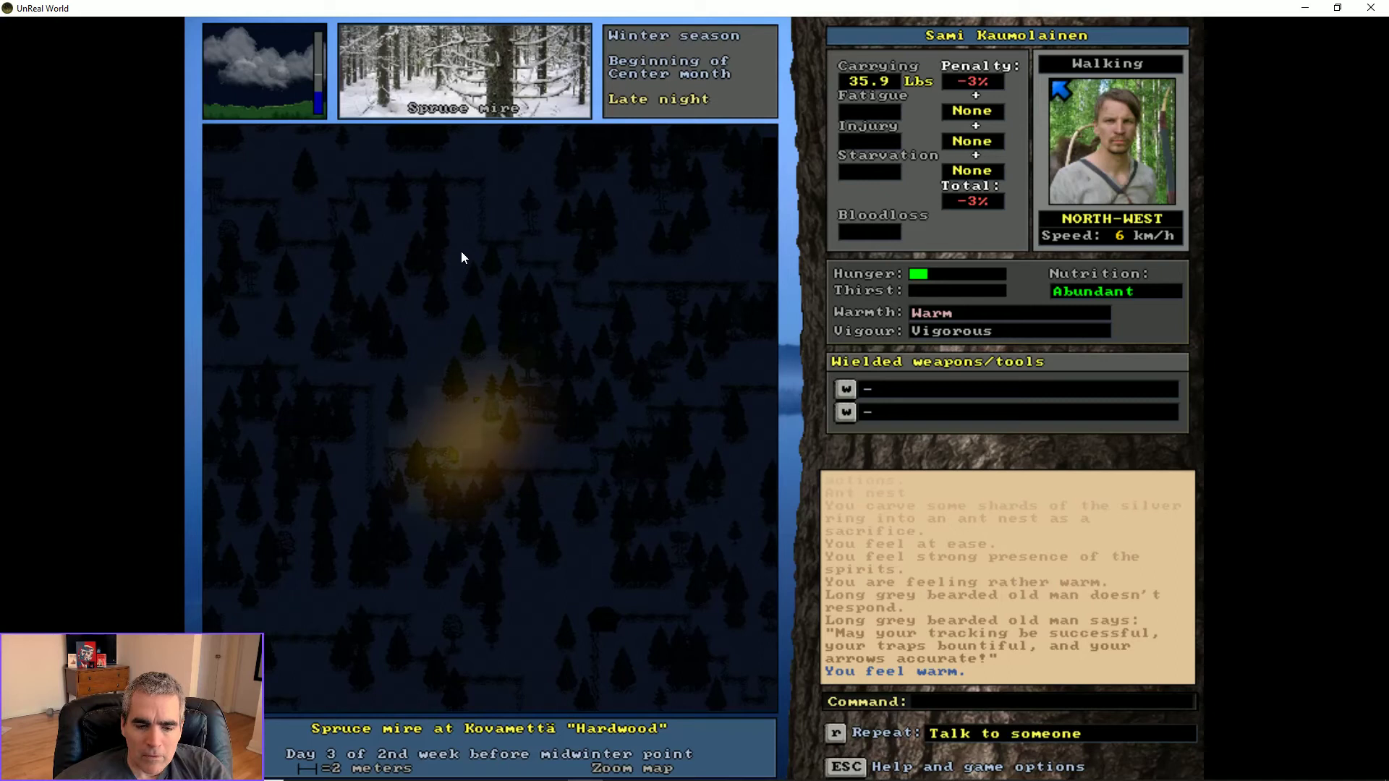
key(q)
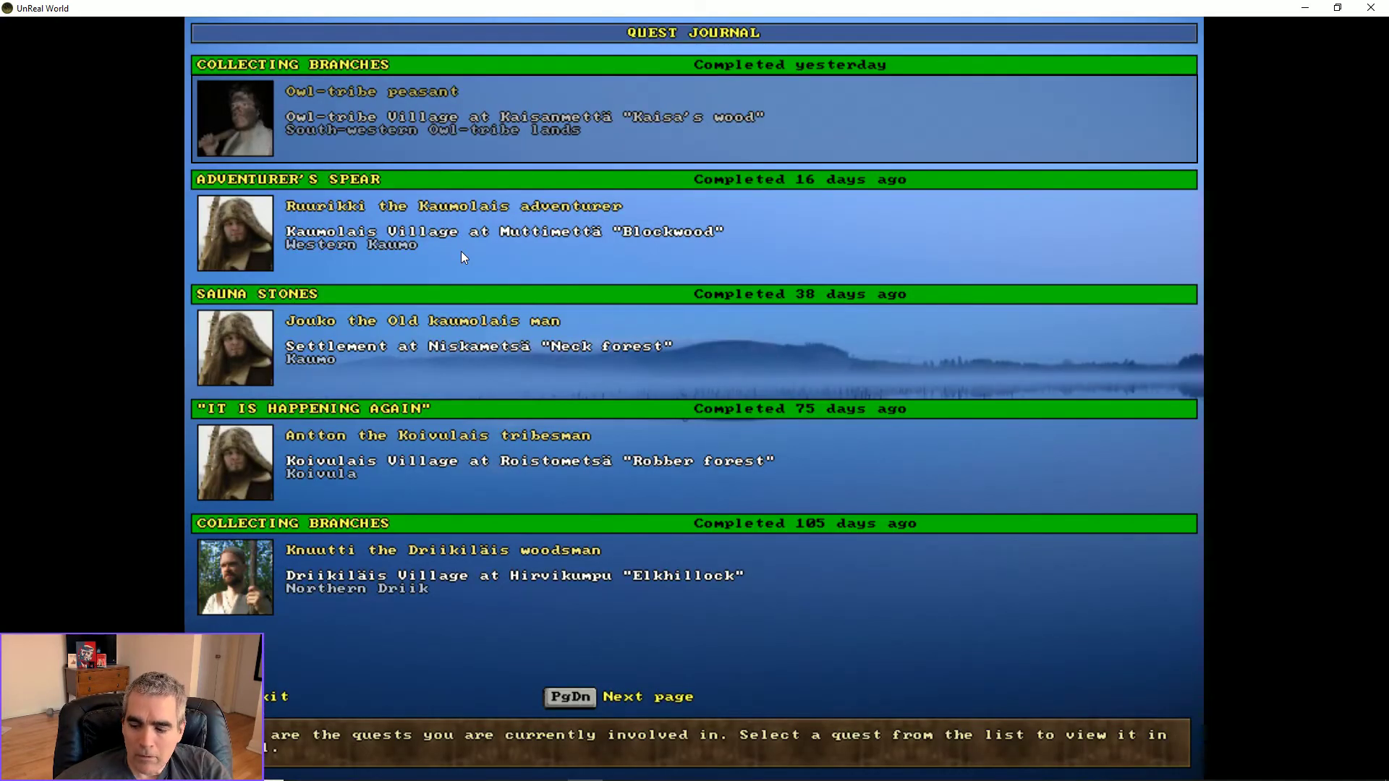
key(Page_Down)
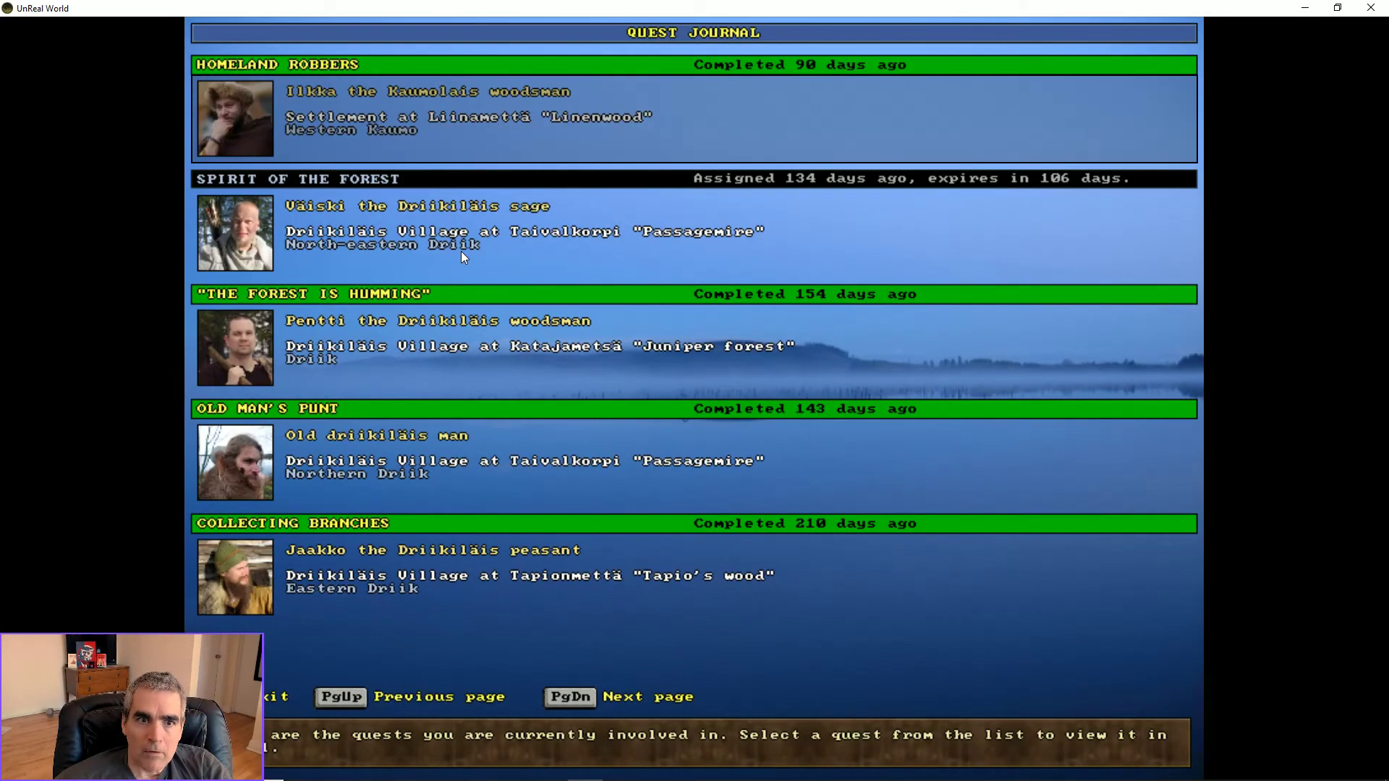
click(461, 258)
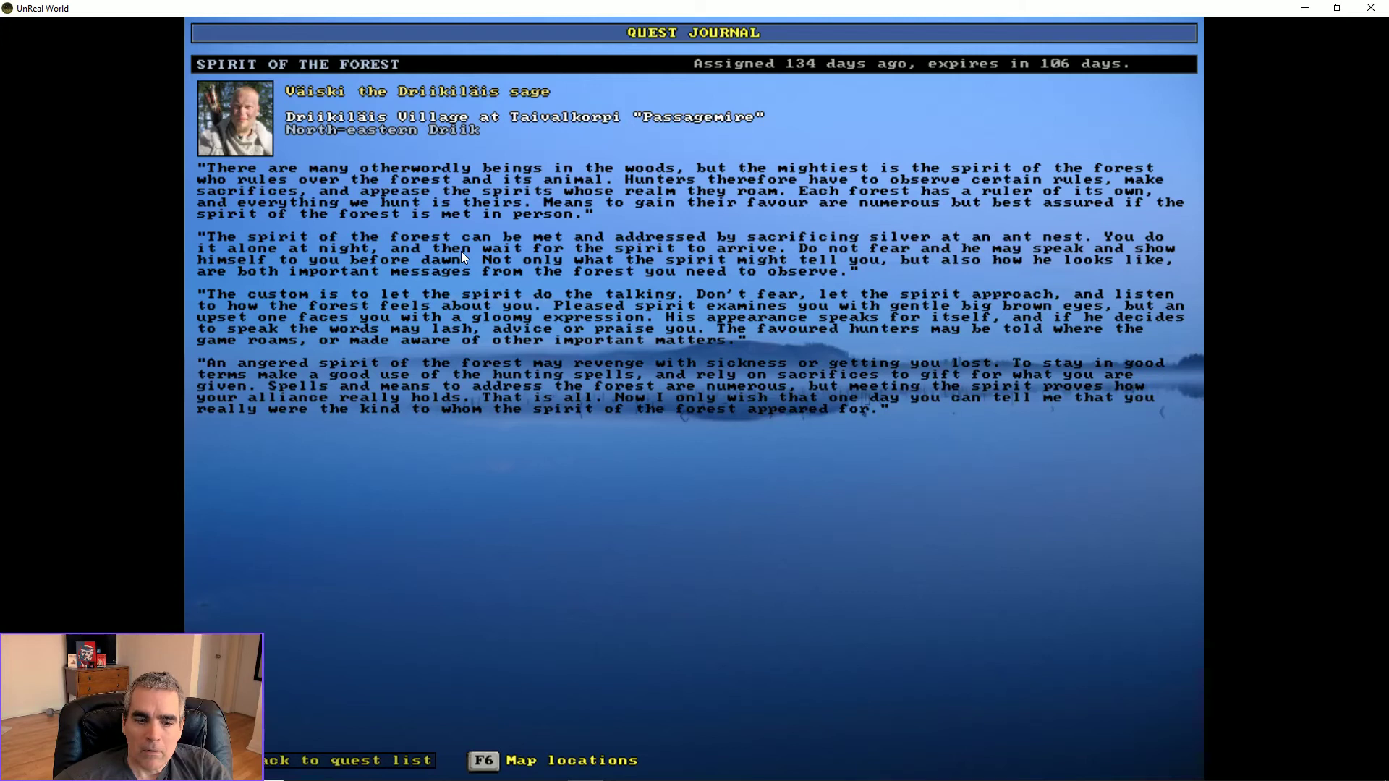
key(Escape)
key(Escape)
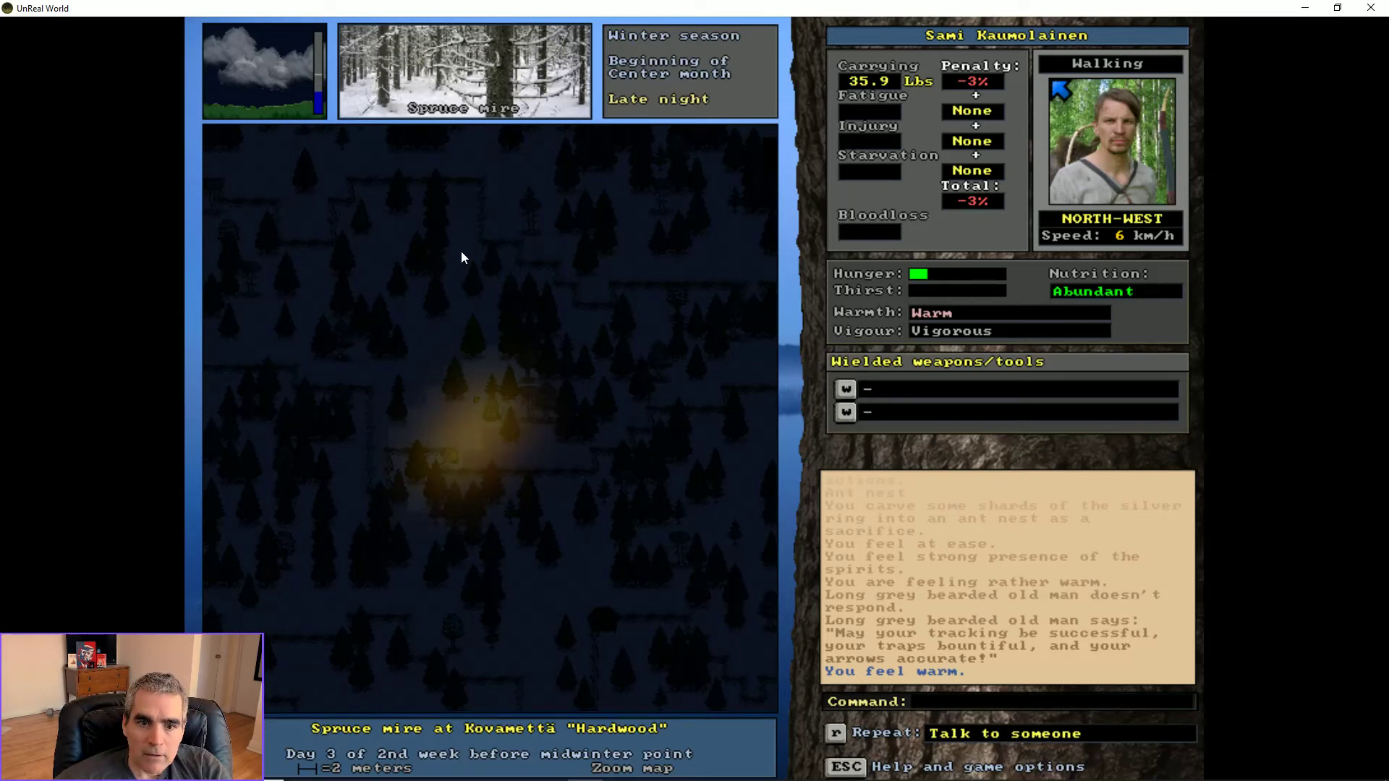
- Pass a long run of turns resting by the fire as the evening wears on
key(5)
key(5)
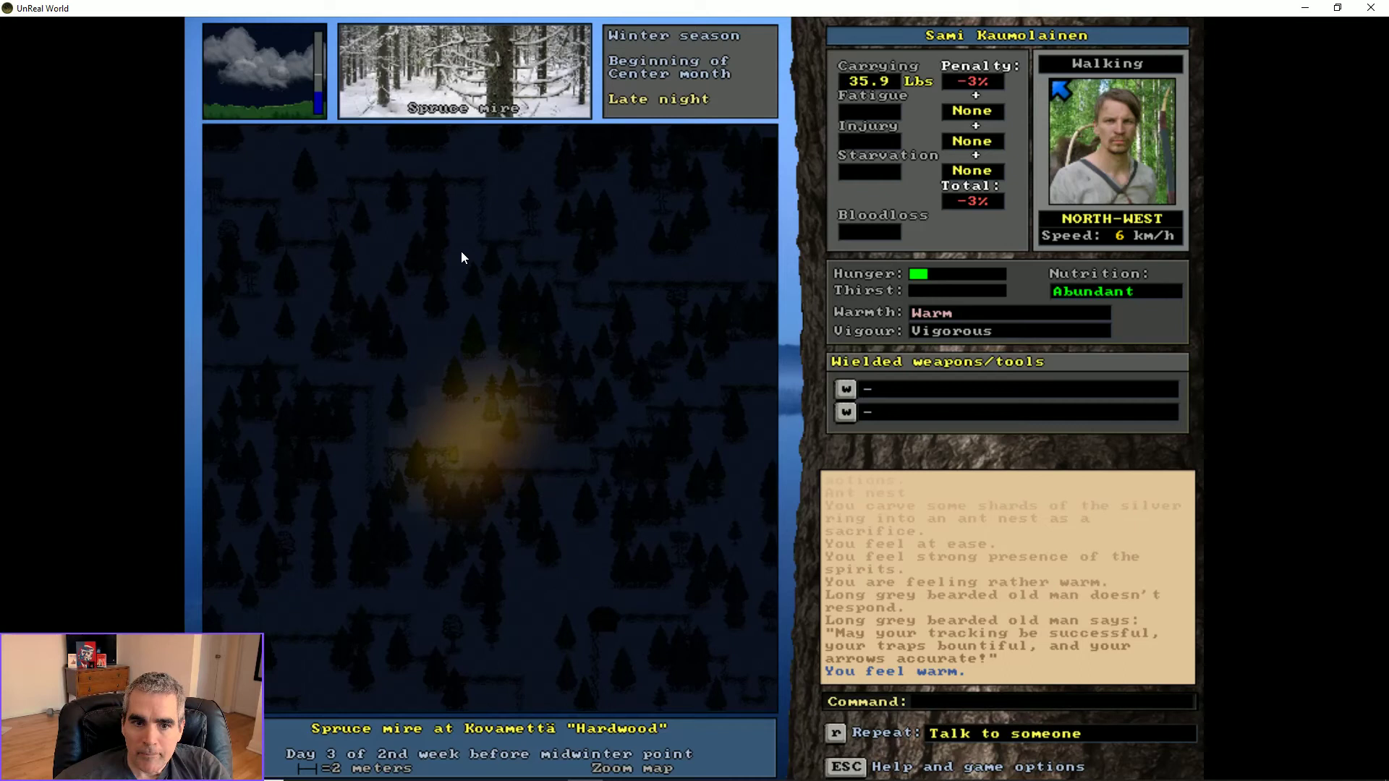
key(5)
key(5)
key(3)
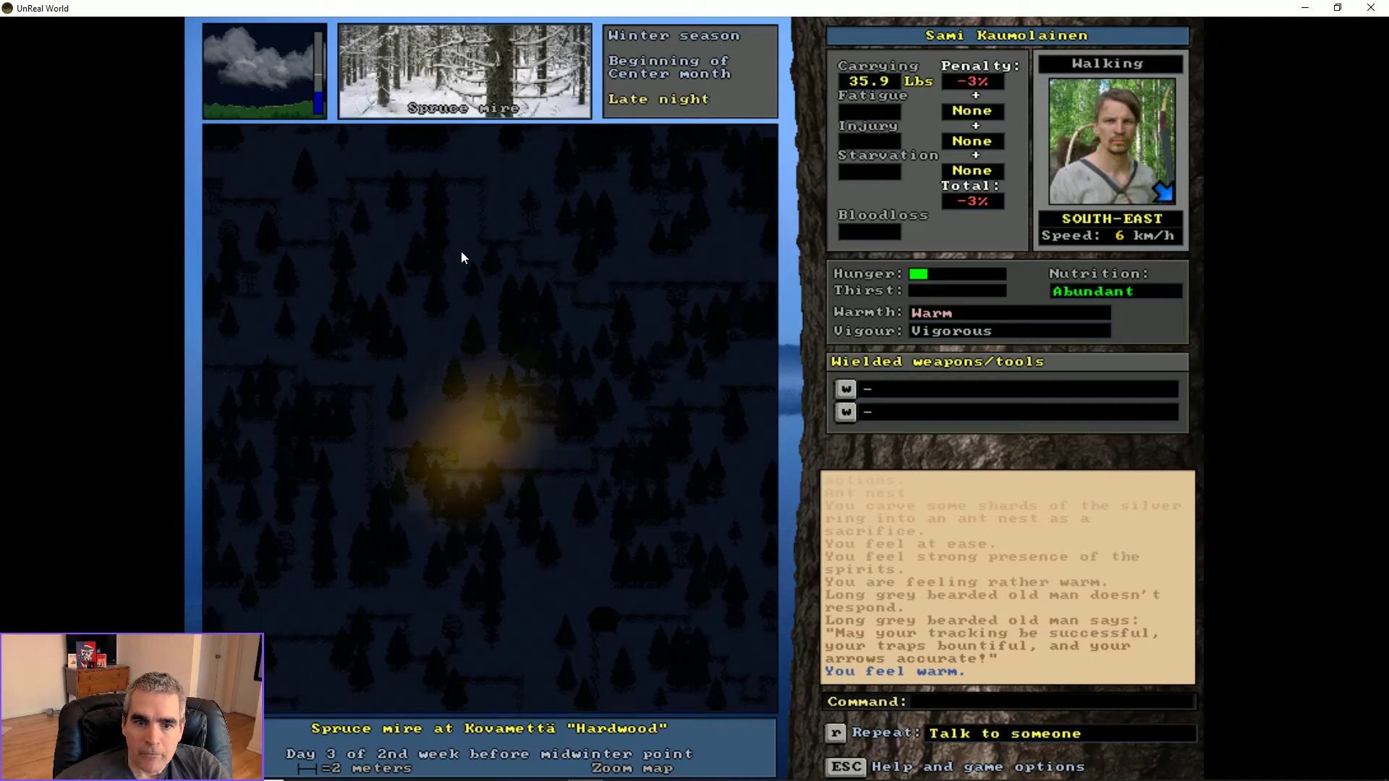
key(5)
key(7)
key(5)
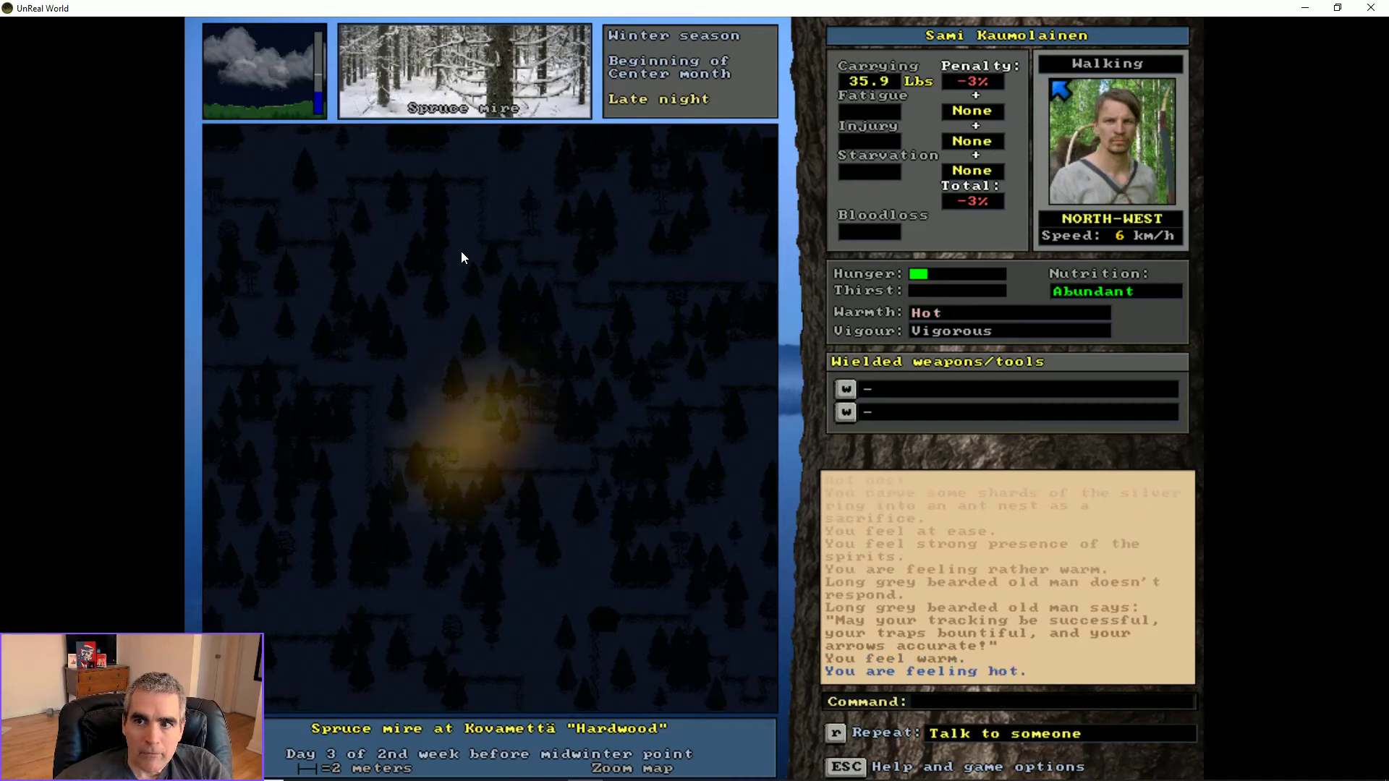
key(5)
key(5)
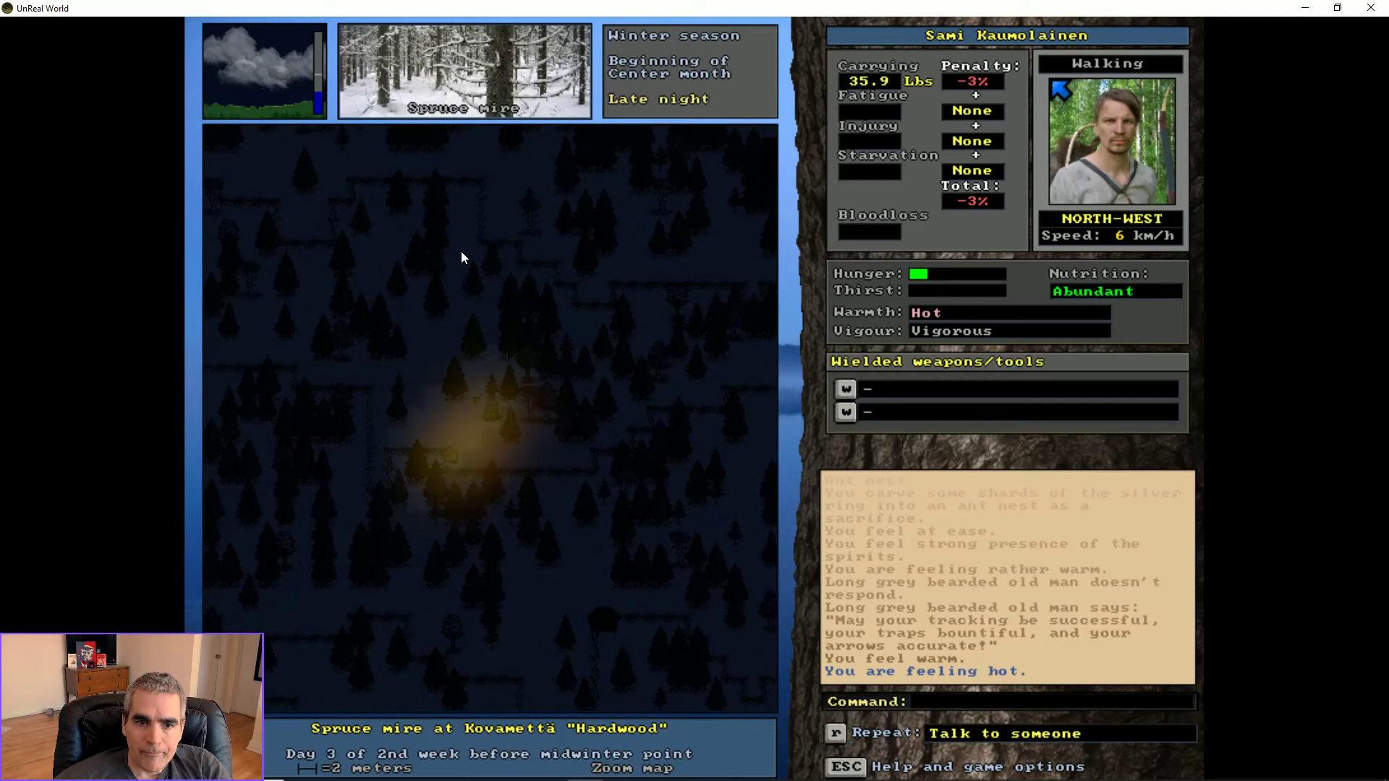
key(5)
key(5)
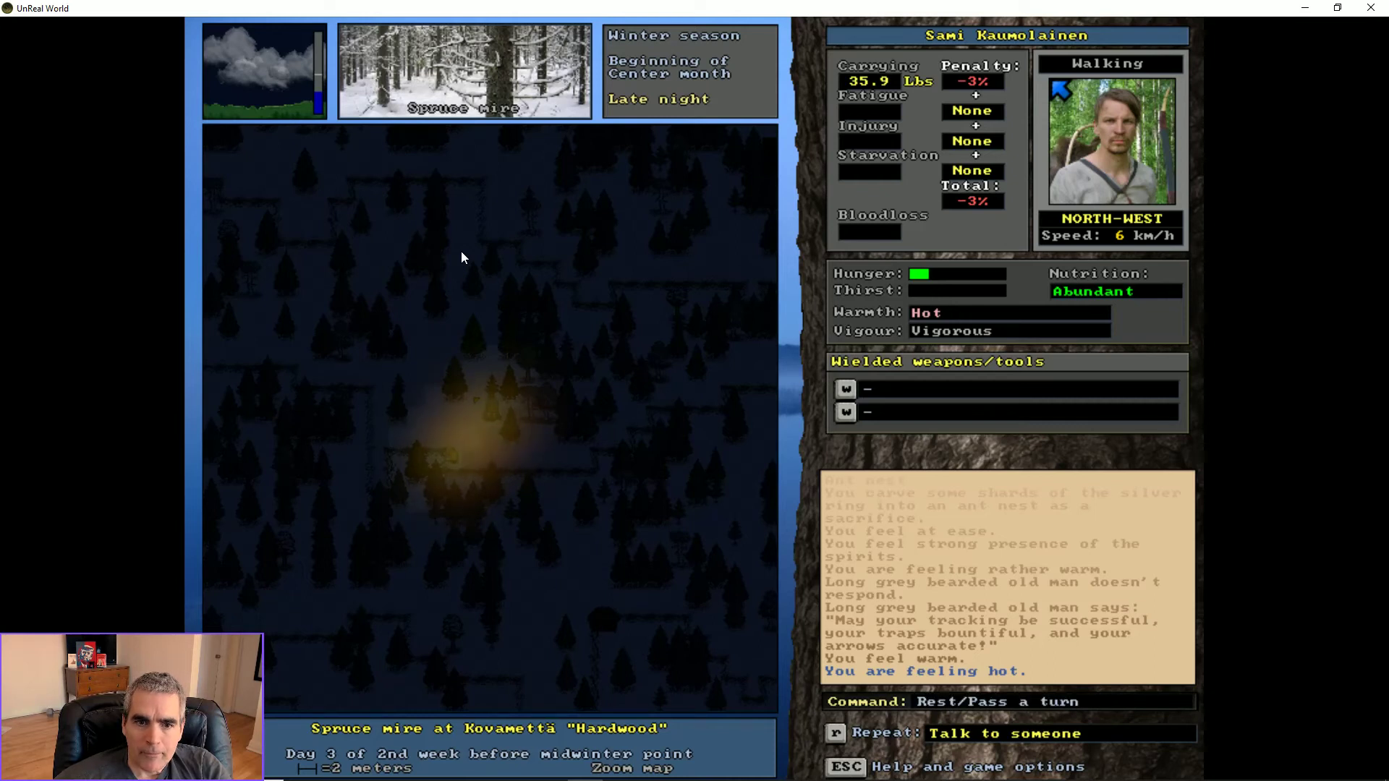
key(5)
key(5)
key(5)
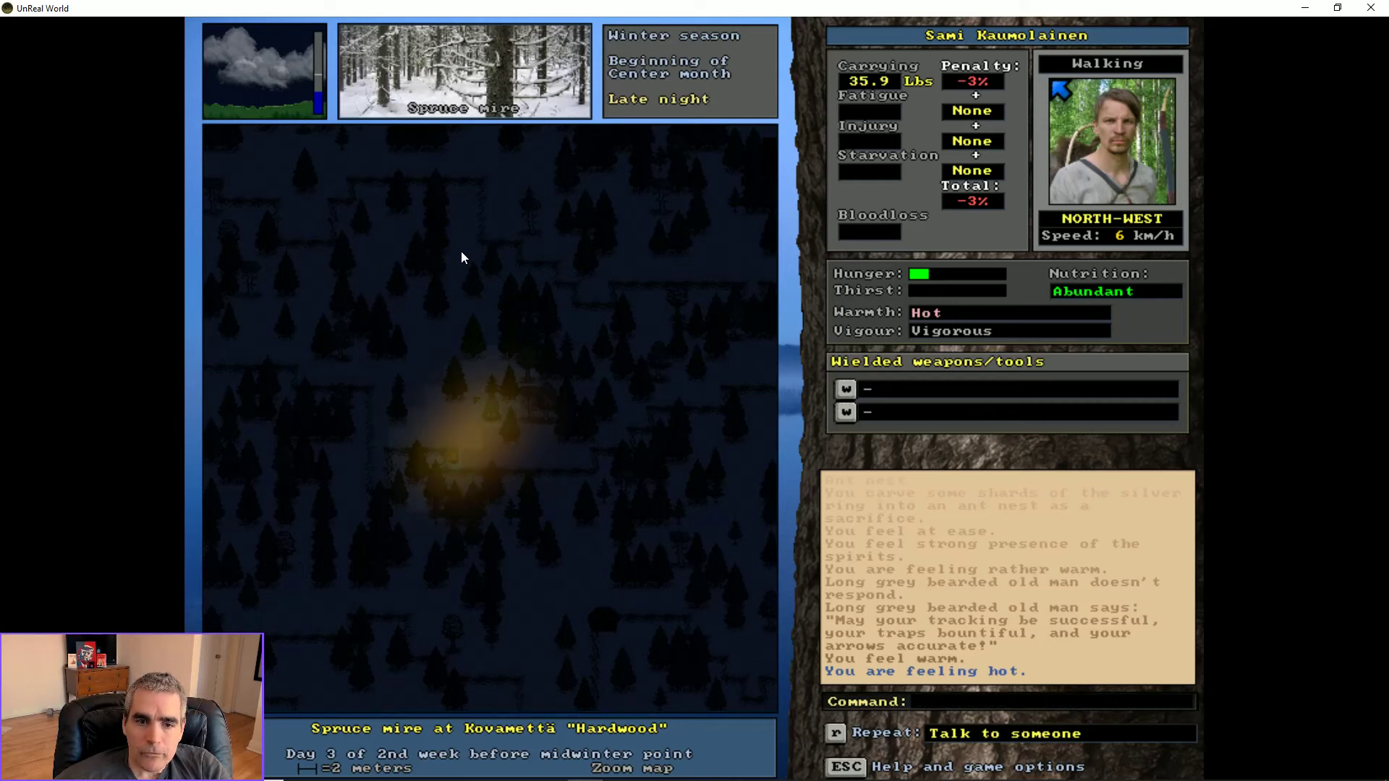
key(5)
key(5)
key(5)
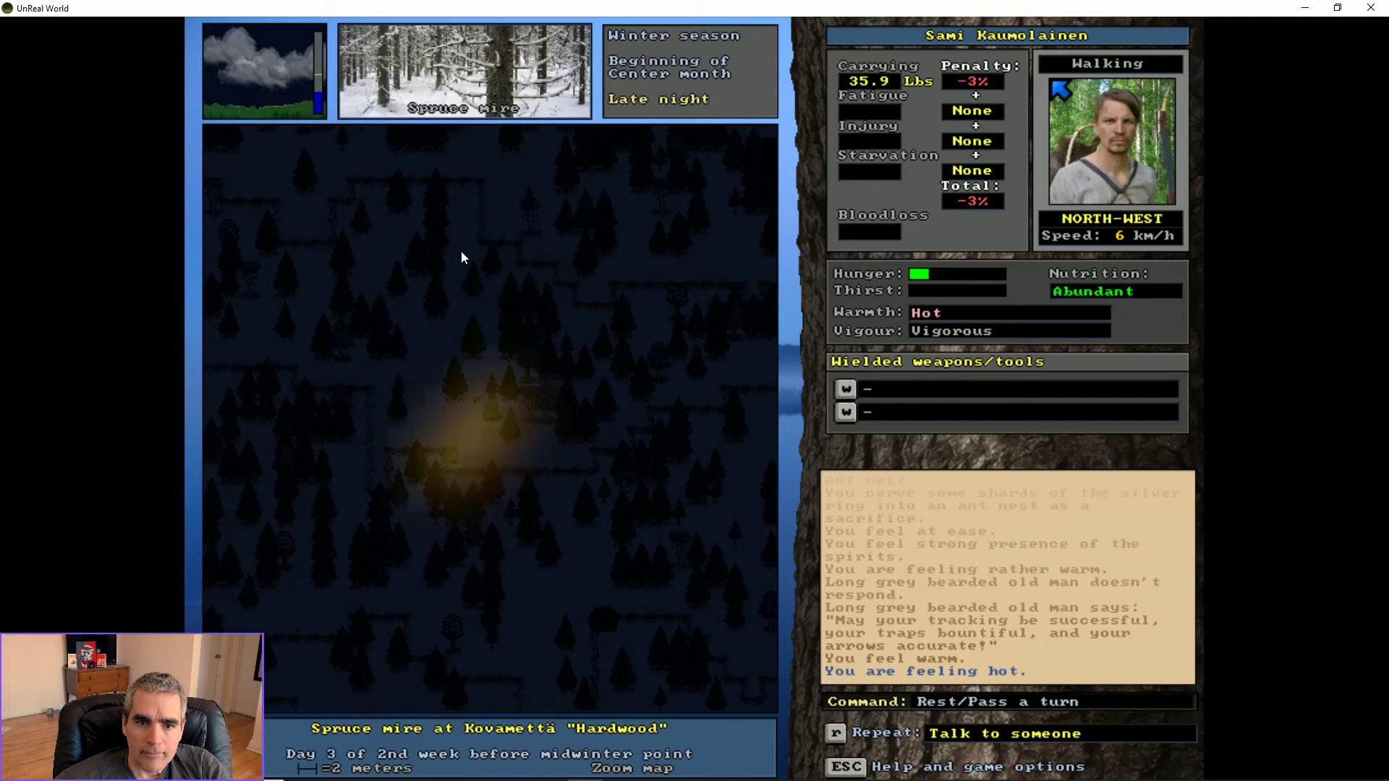
key(5)
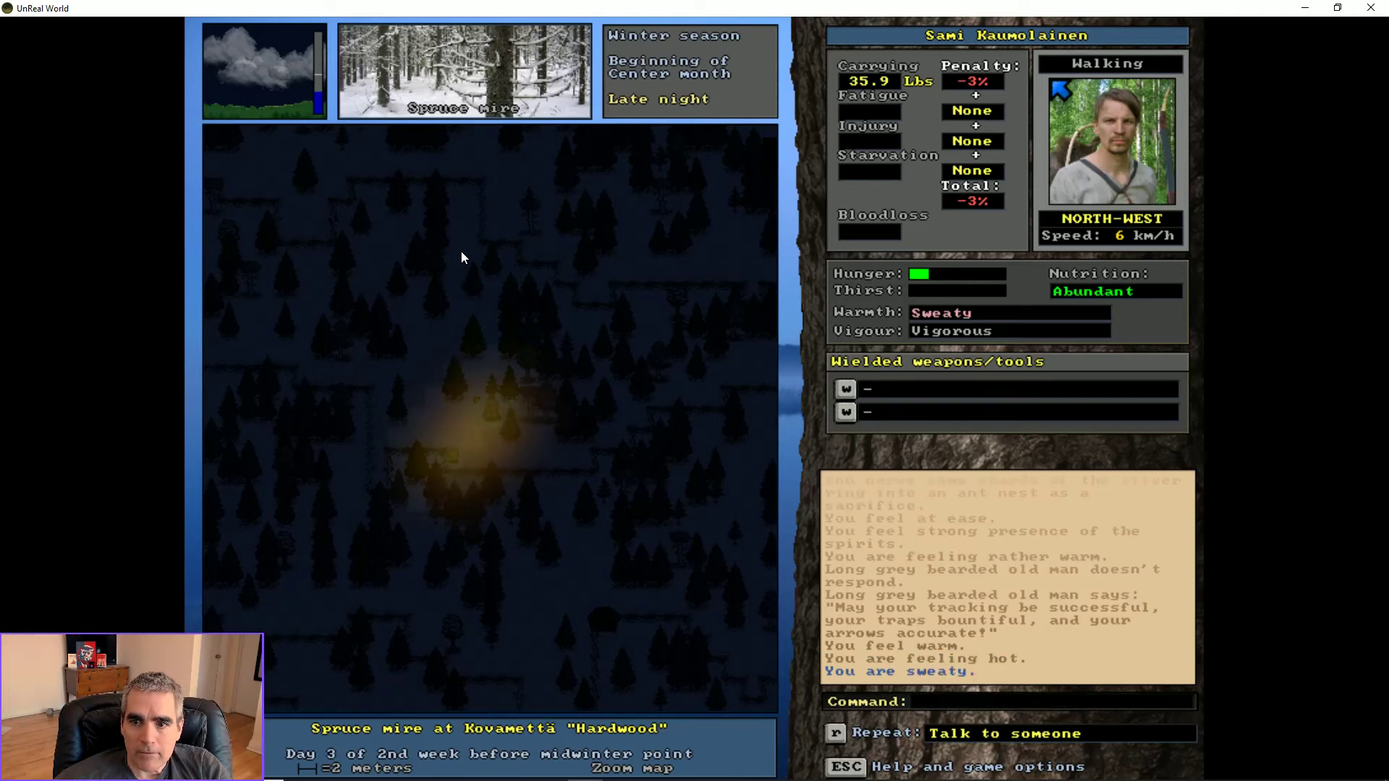
key(5)
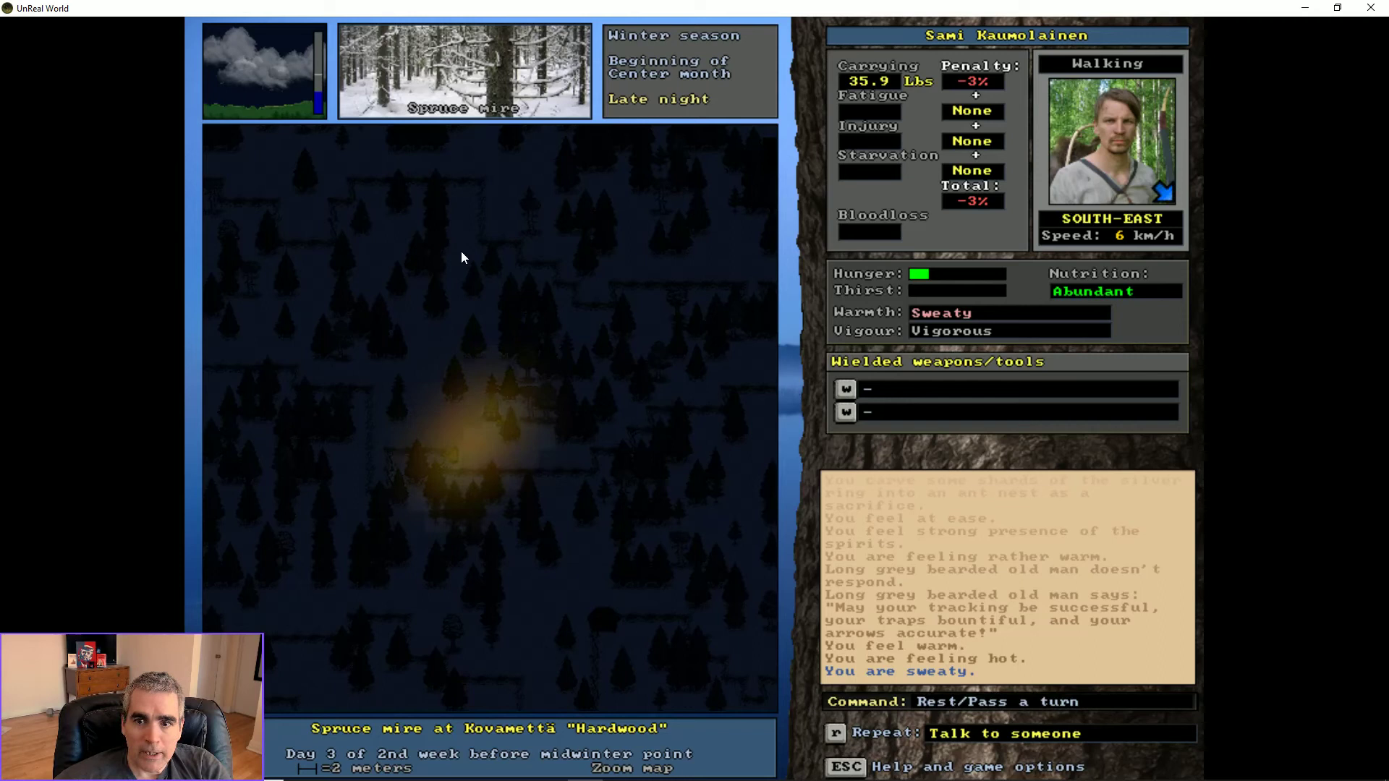
key(KP_7)
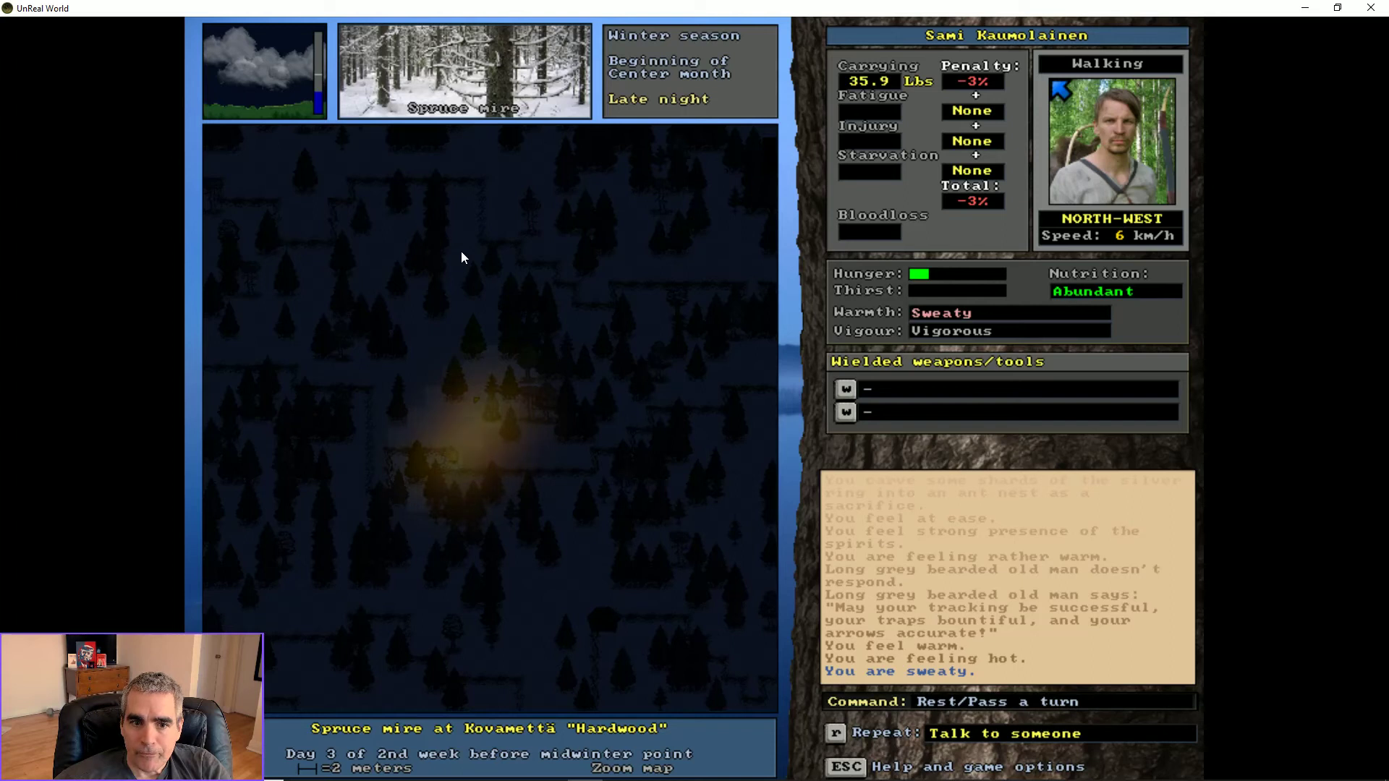
key(KP_3)
key(KP_7)
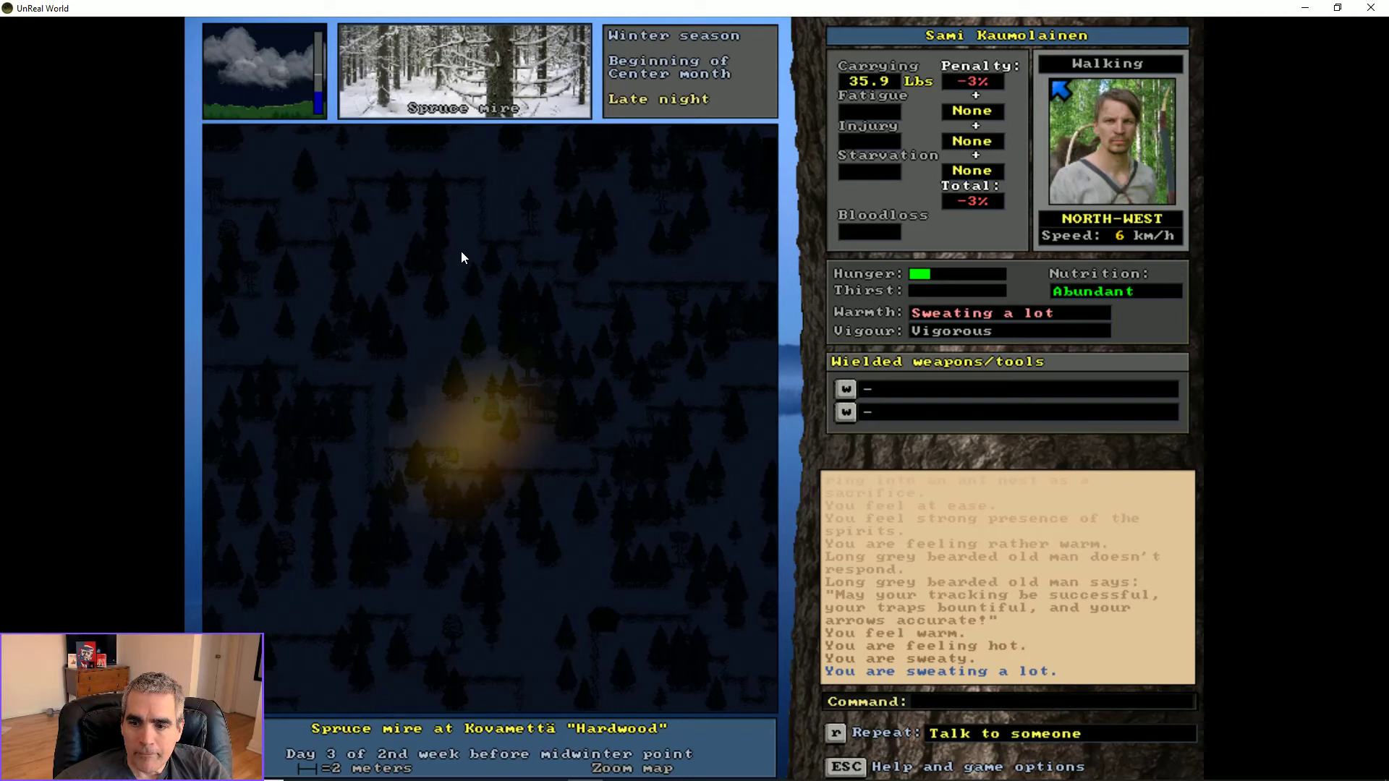
key(KP_5)
key(KP_5)
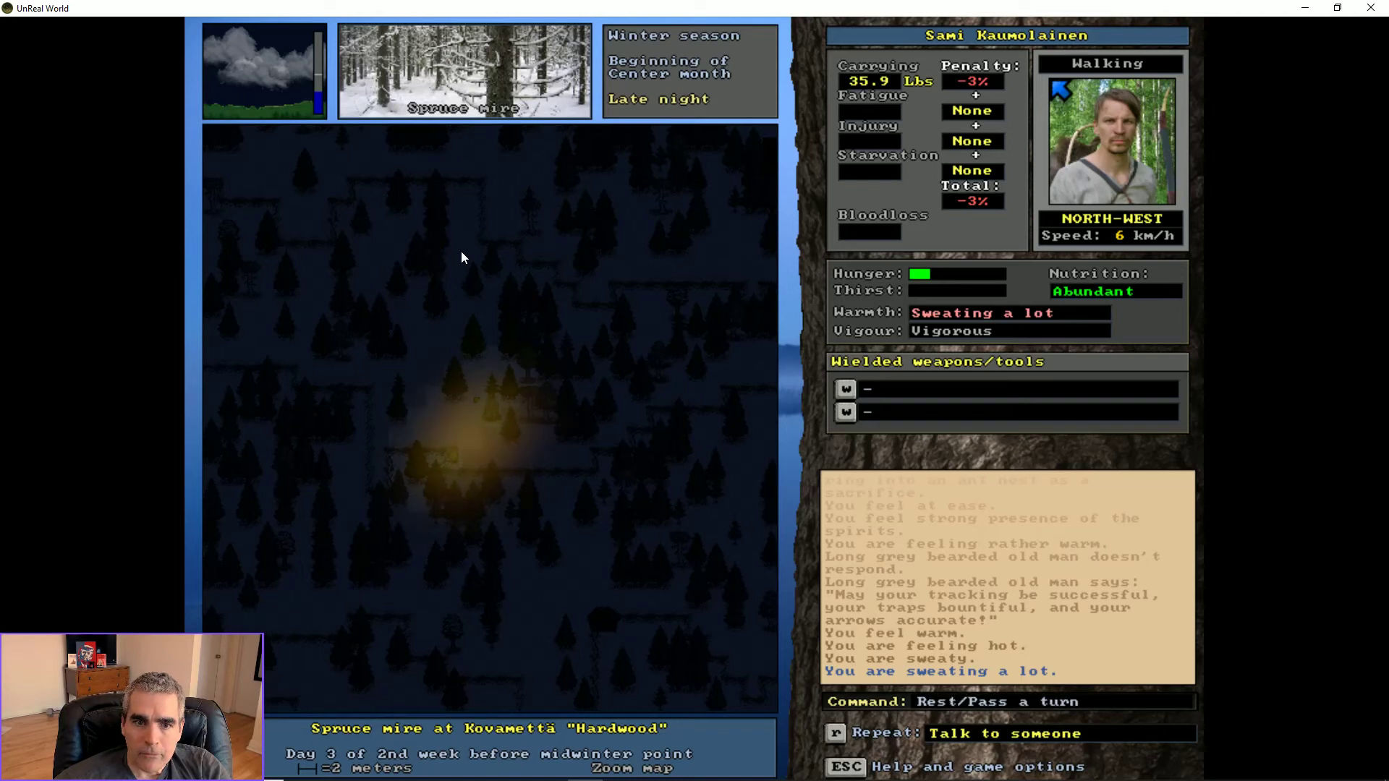
key(KP_3)
key(KP_5)
key(KP_5)
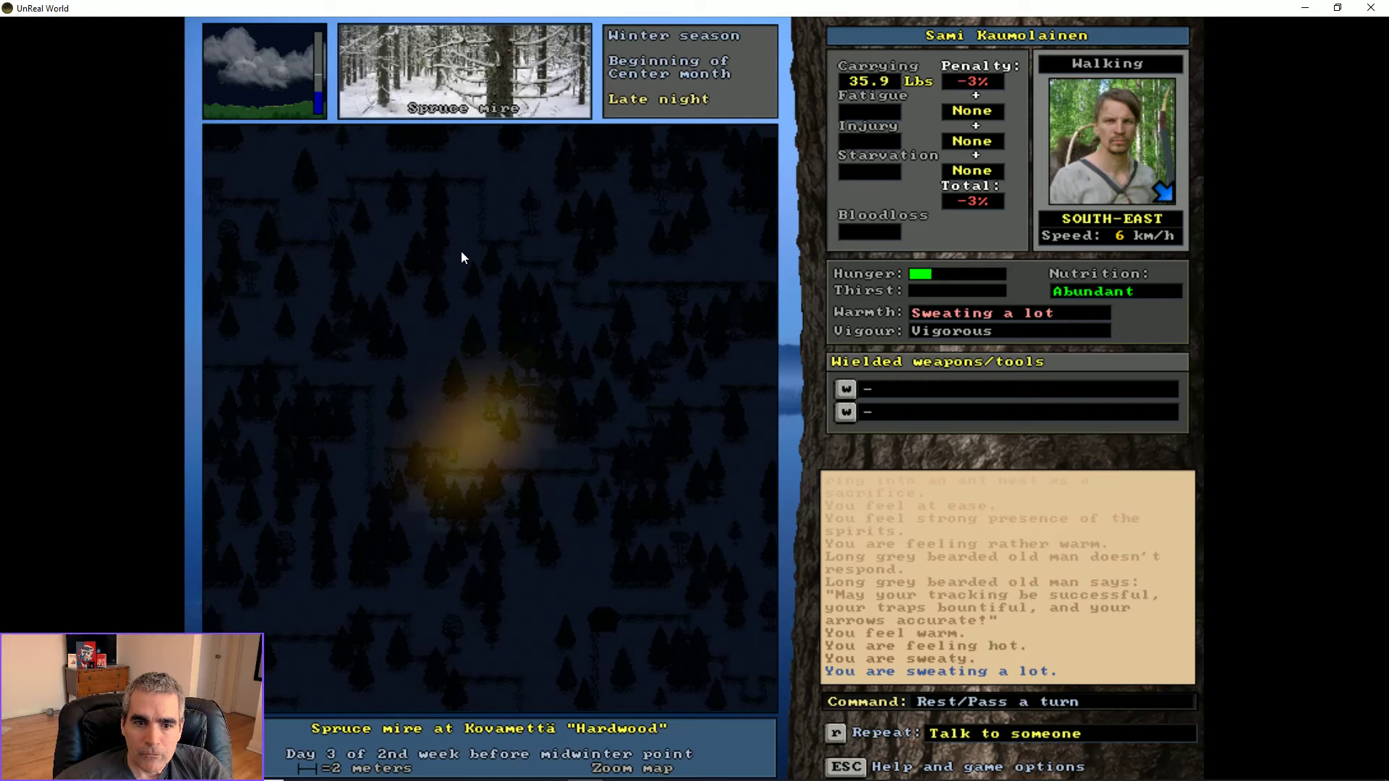
key(KP_7)
key(KP_5)
key(KP_3)
key(KP_5)
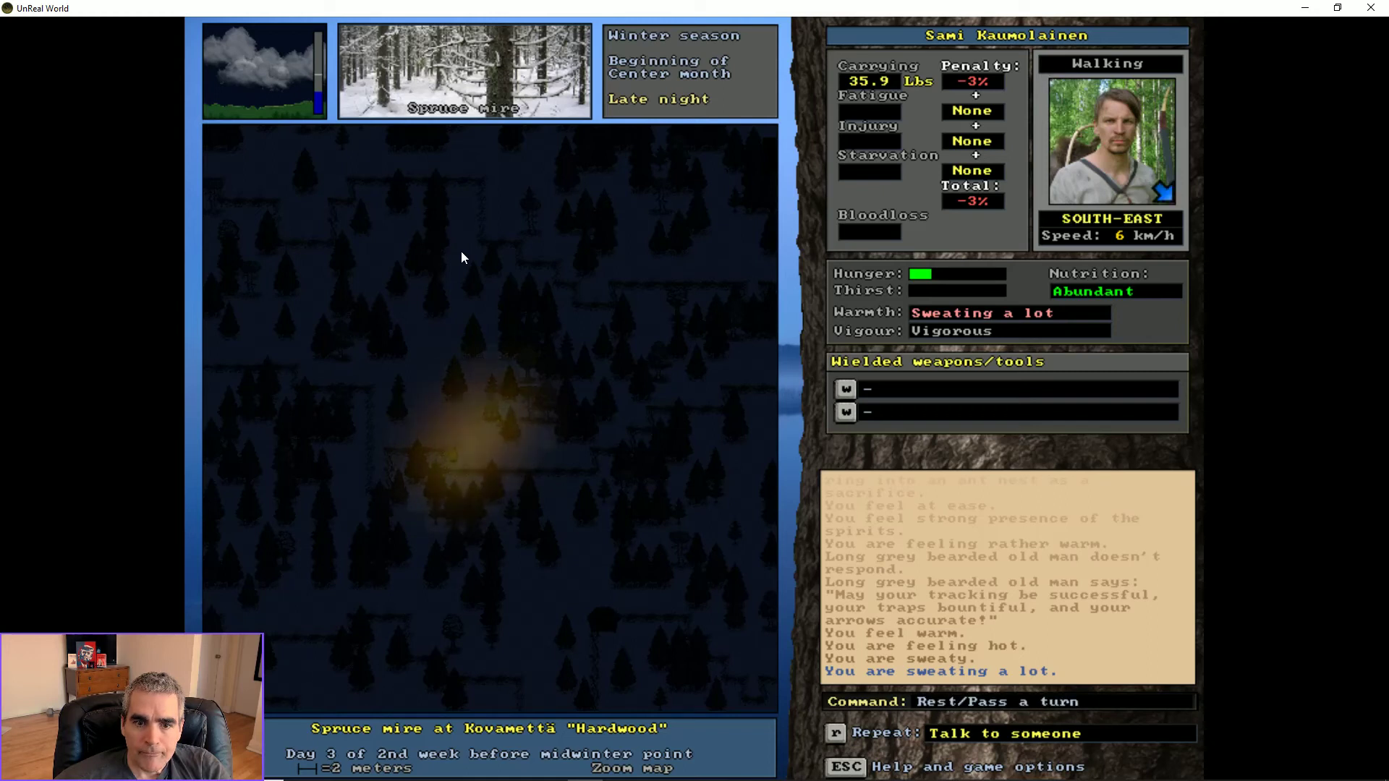
key(KP_7)
key(KP_3)
key(KP_5)
key(KP_7)
key(KP_5)
key(KP_3)
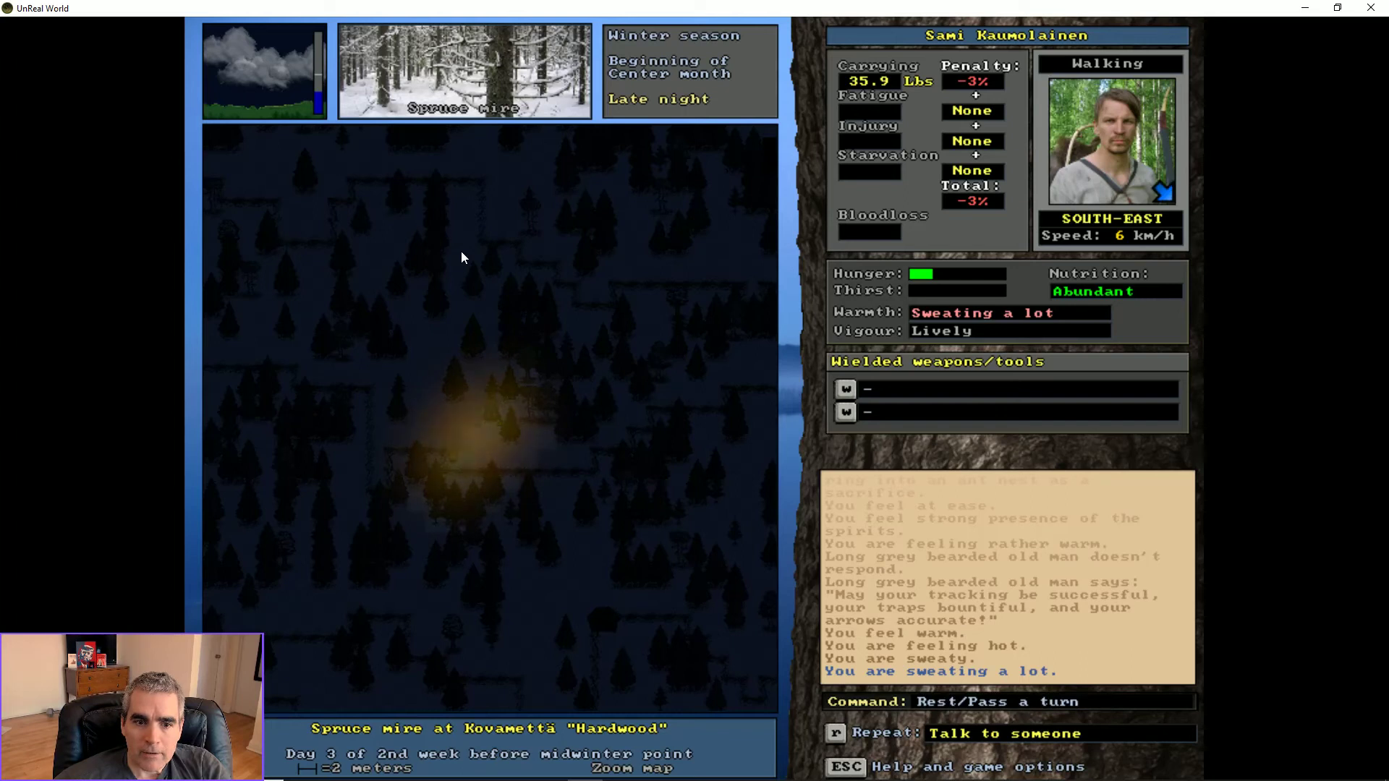
key(KP_7)
key(KP_5)
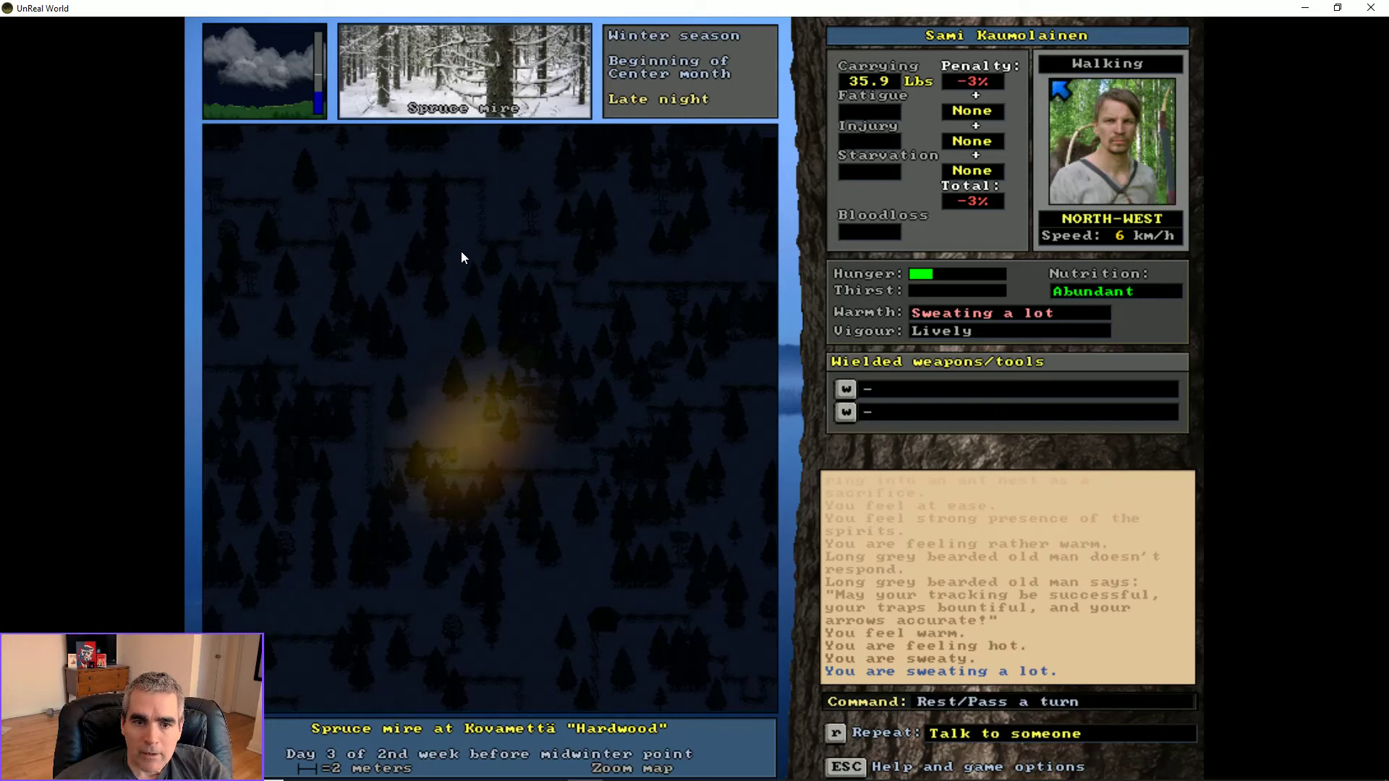
- Keep resting by the fire until the clock reaches midnight on Day 4
key(KP_3)
key(KP_5)
key(KP_7)
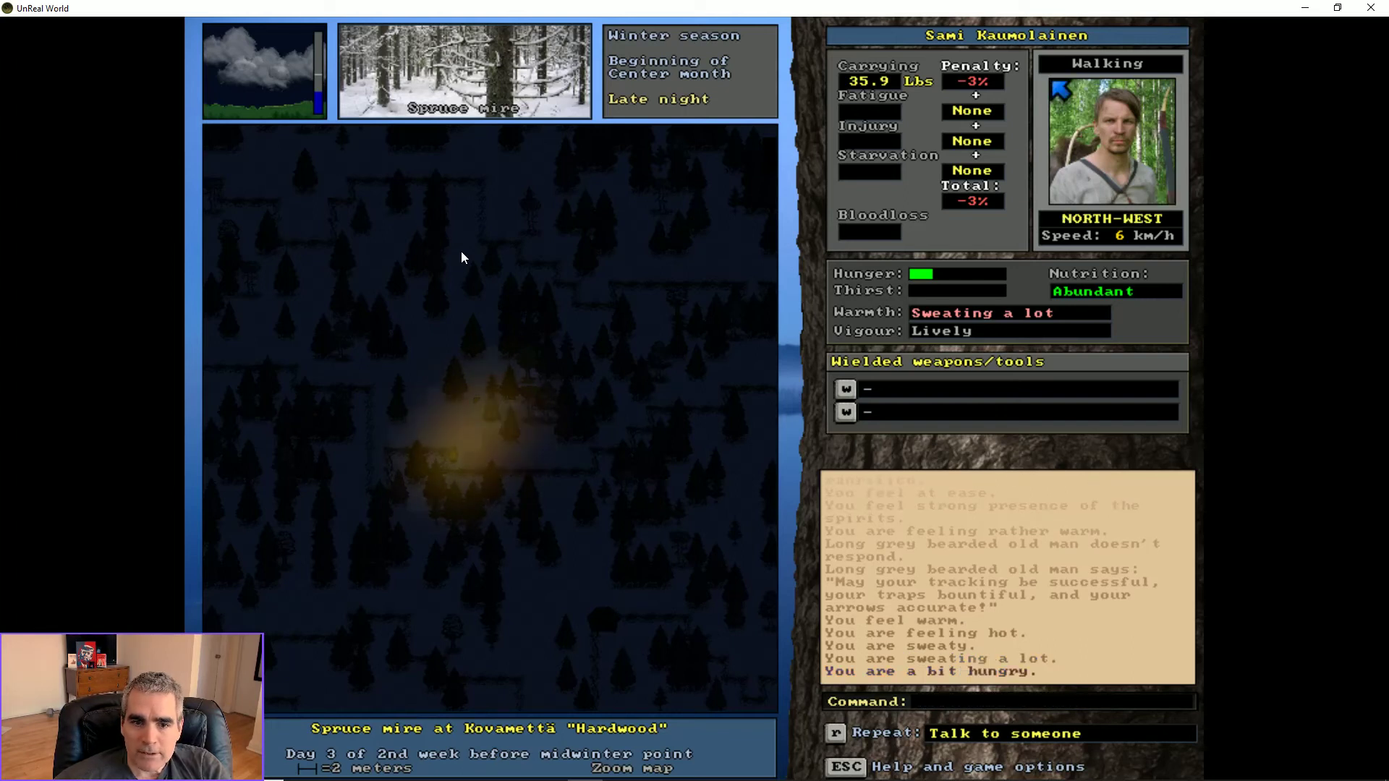
key(KP_5)
key(KP_5)
key(KP_5)
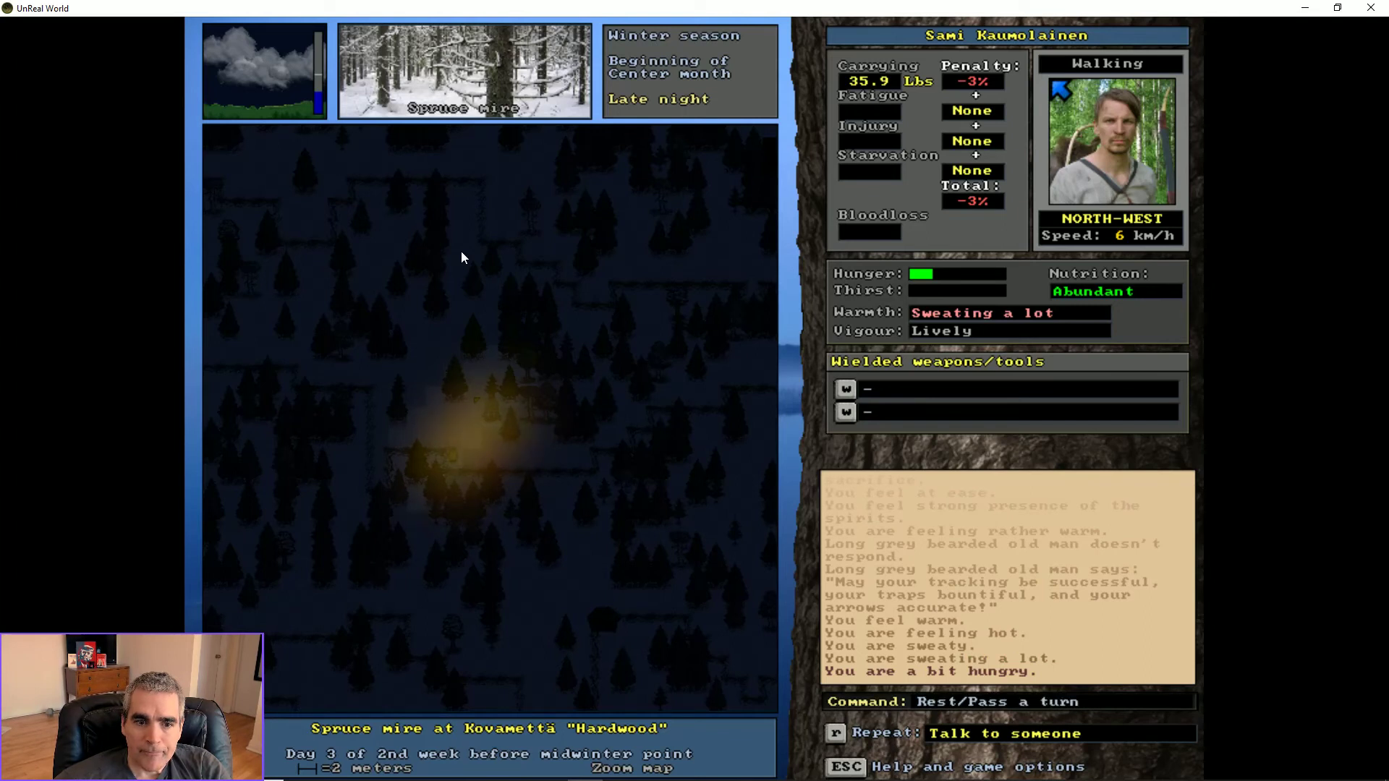
key(KP_3)
key(KP_5)
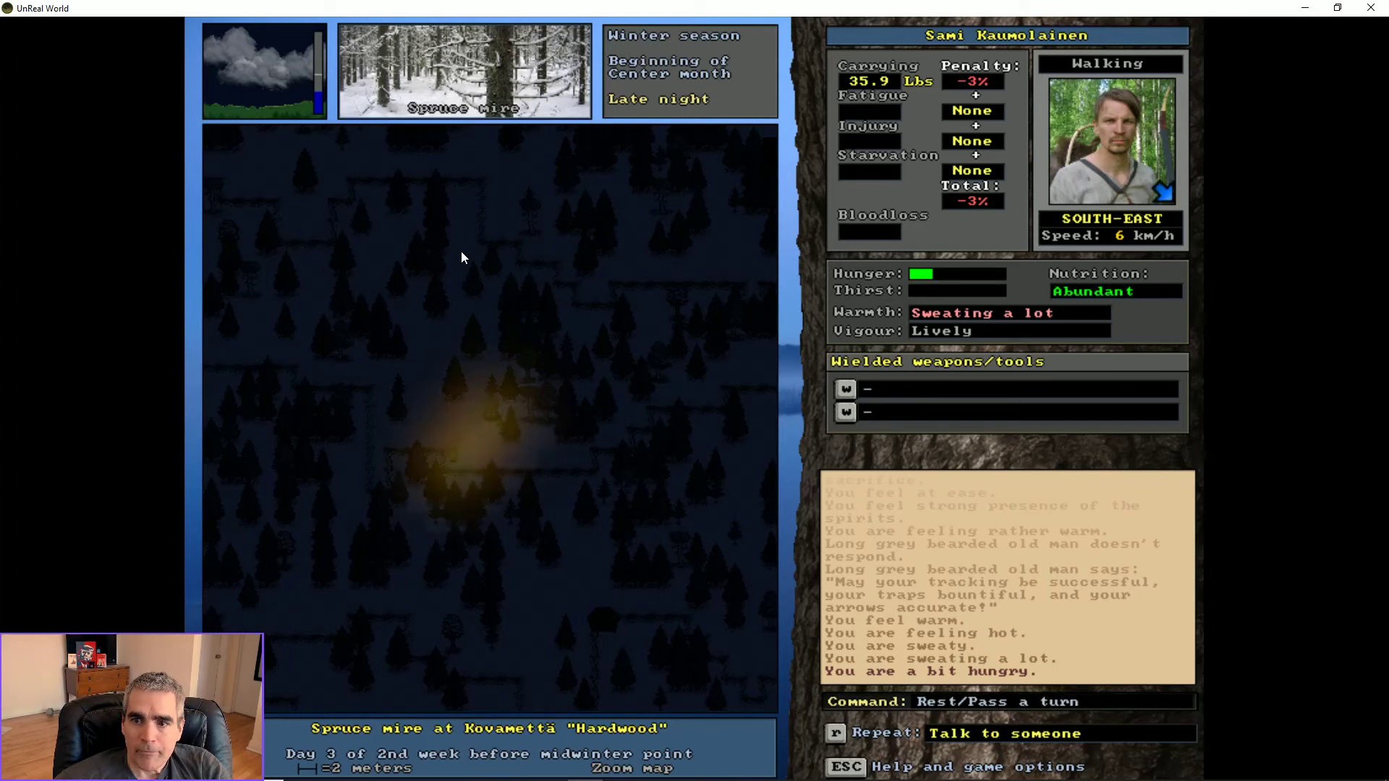
key(KP_7)
key(KP_3)
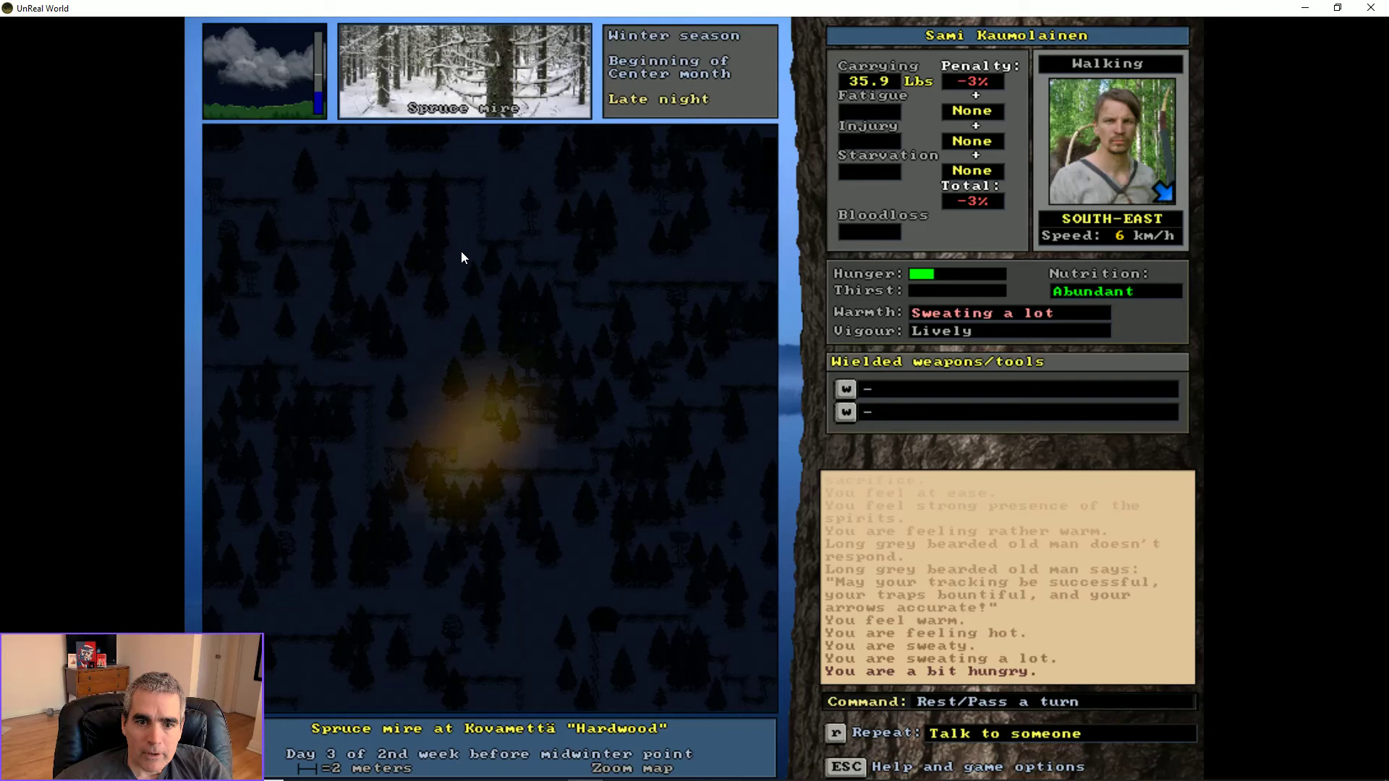
key(KP_7)
key(KP_3)
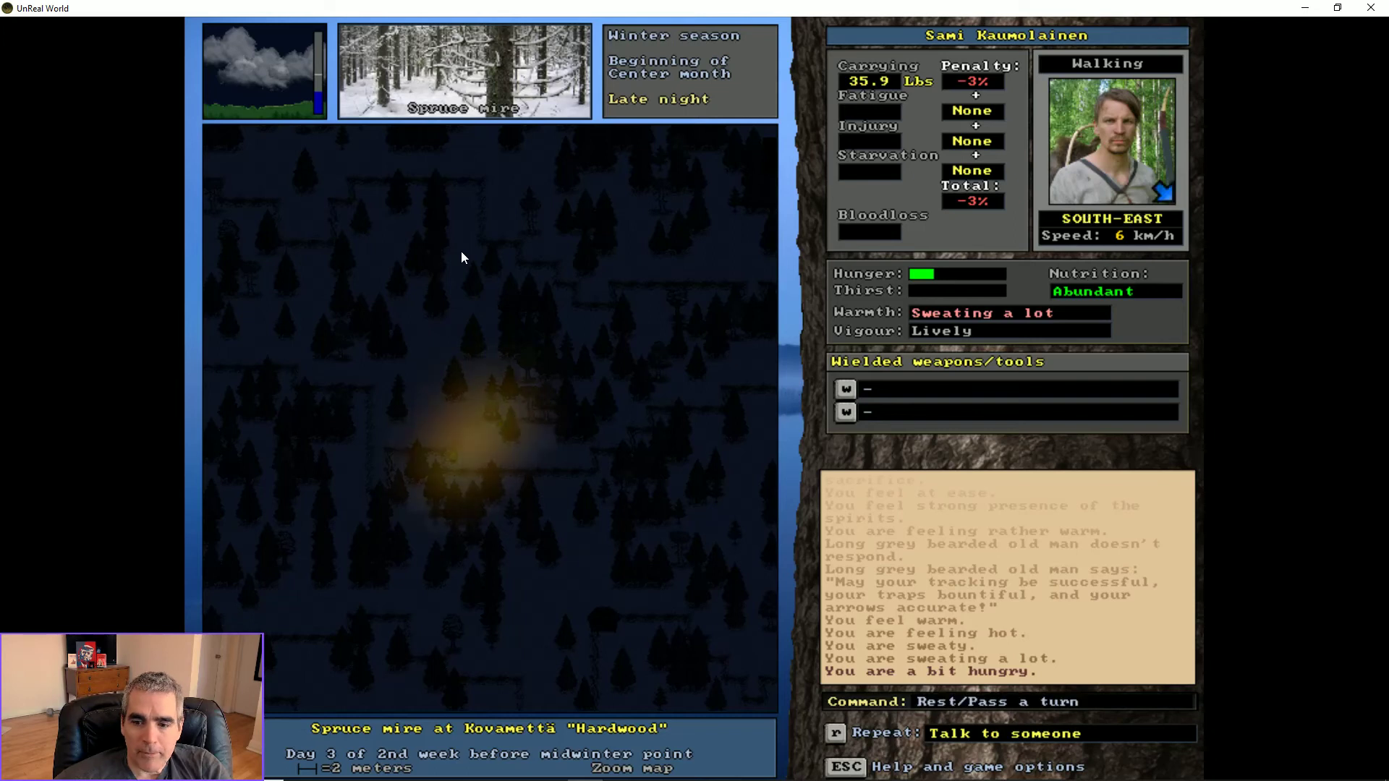
key(KP_7)
key(KP_5)
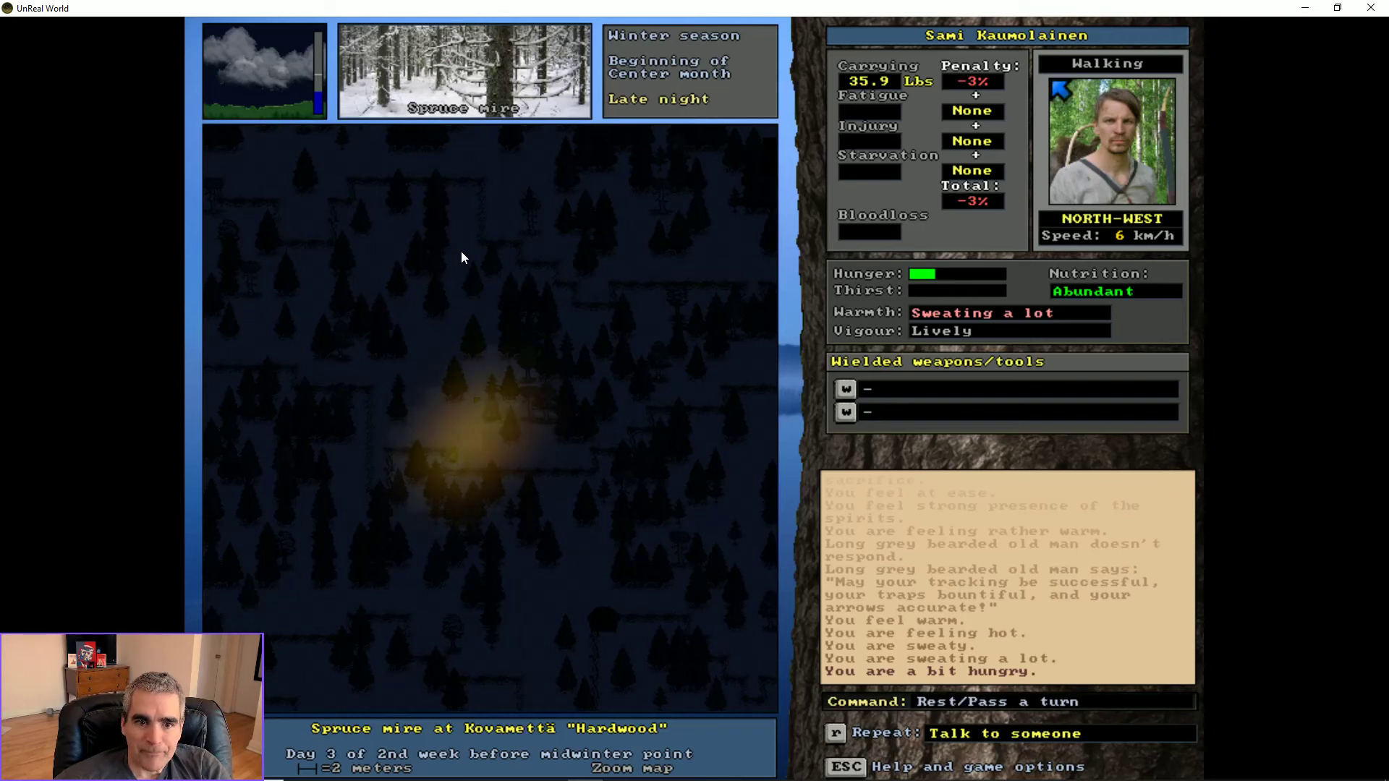
key(KP_5)
key(KP_5)
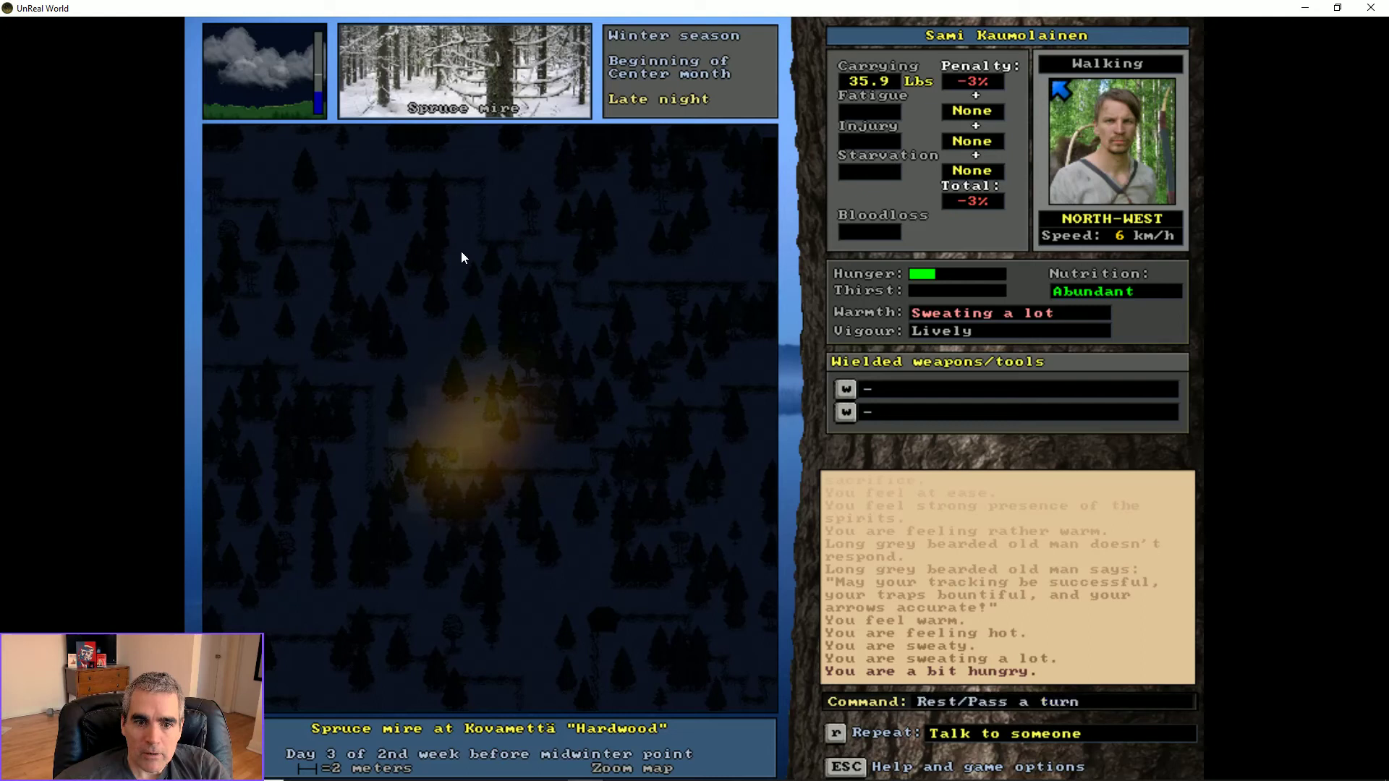
key(KP_5)
key(KP_5)
key(KP_3)
key(KP_5)
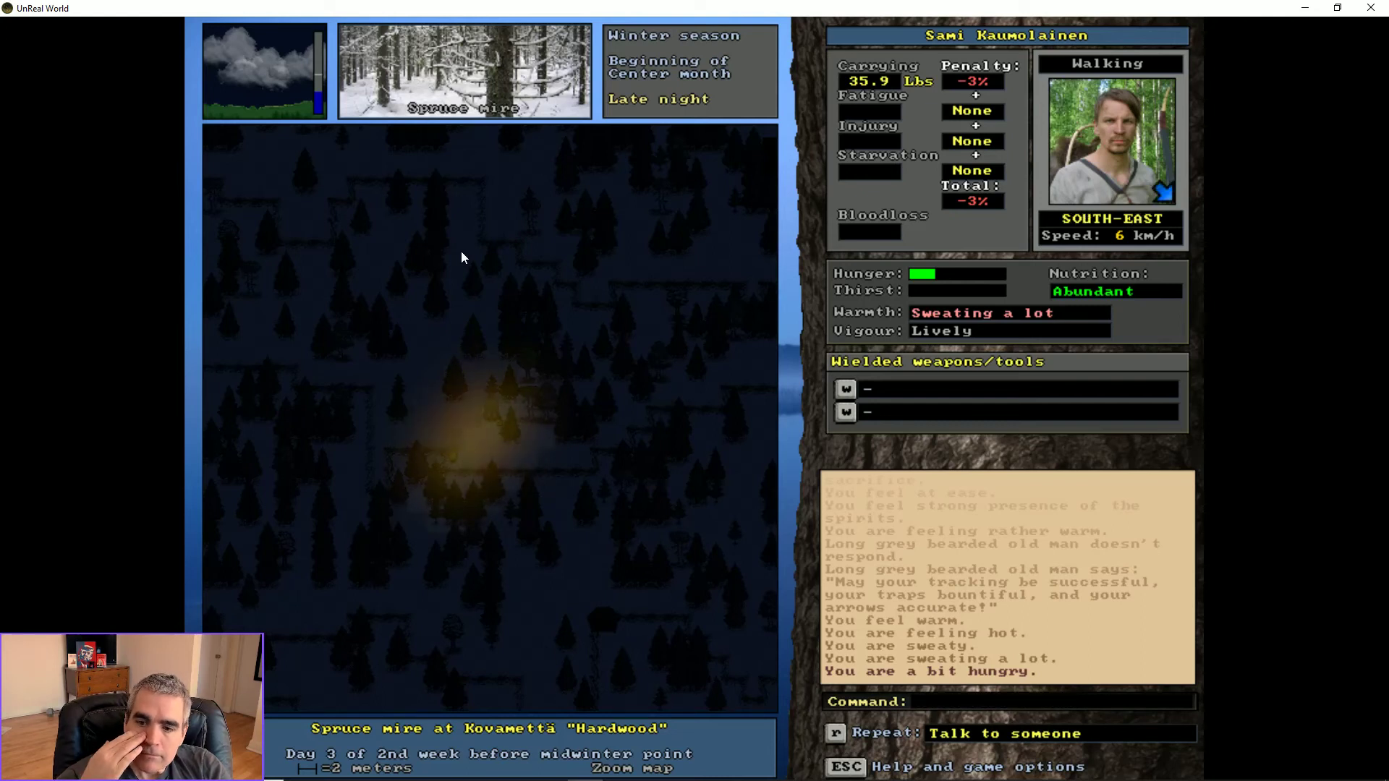
key(KP_5)
key(KP_7)
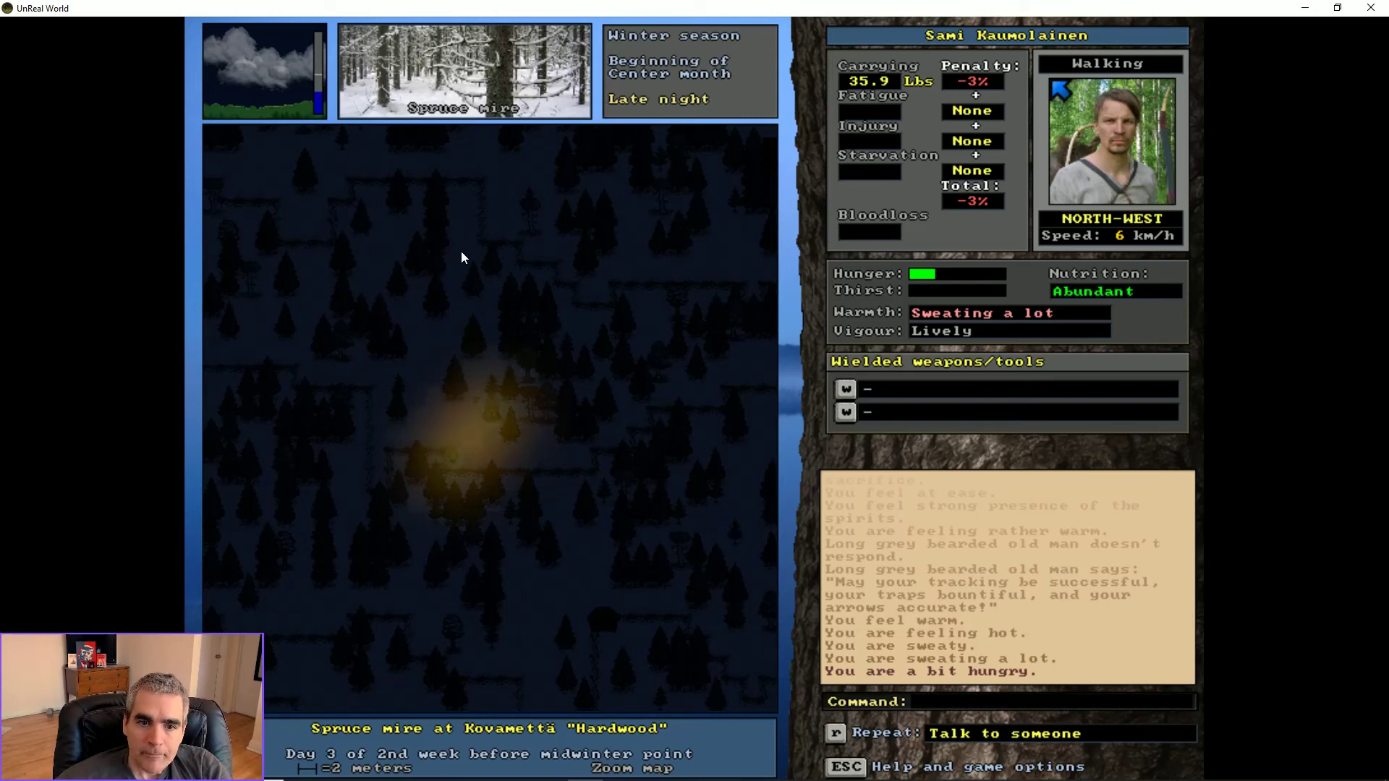
key(KP_5)
key(KP_5)
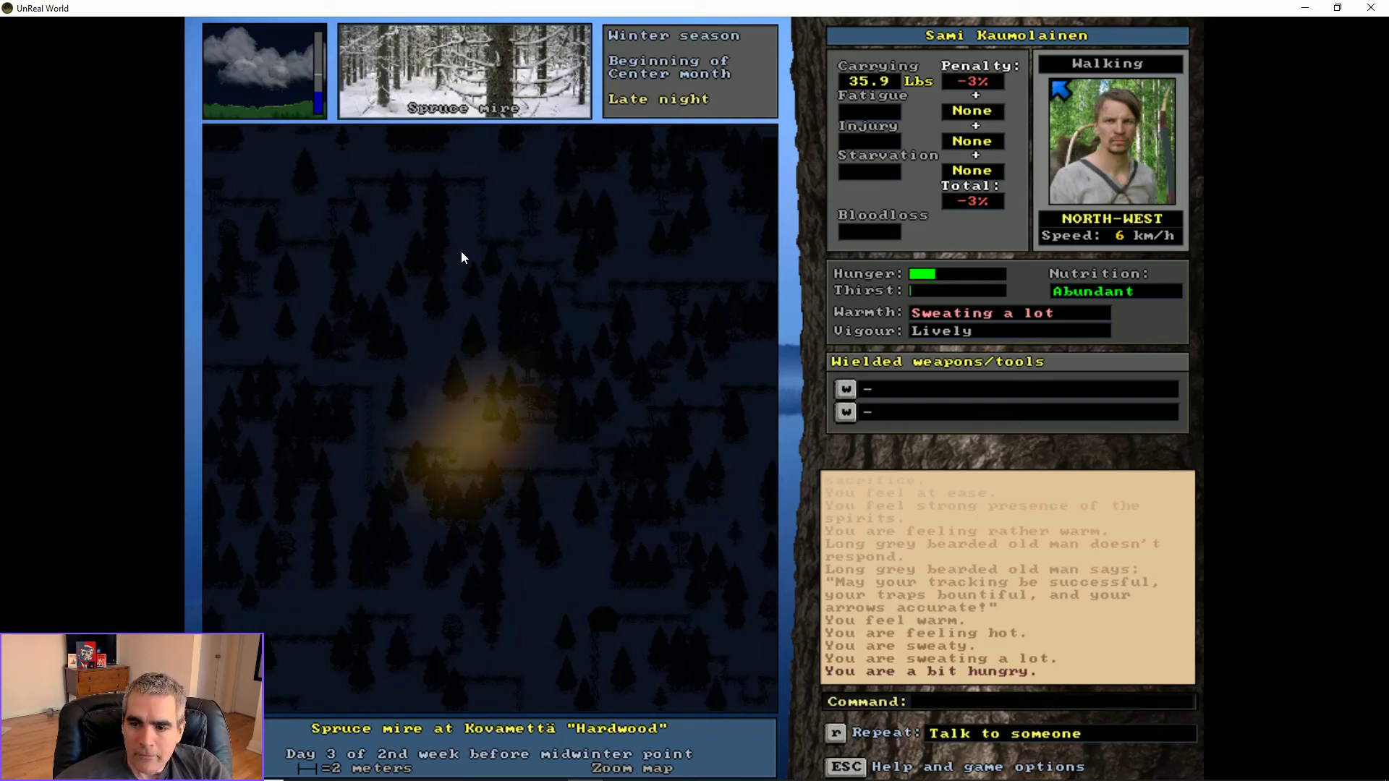
key(KP_5)
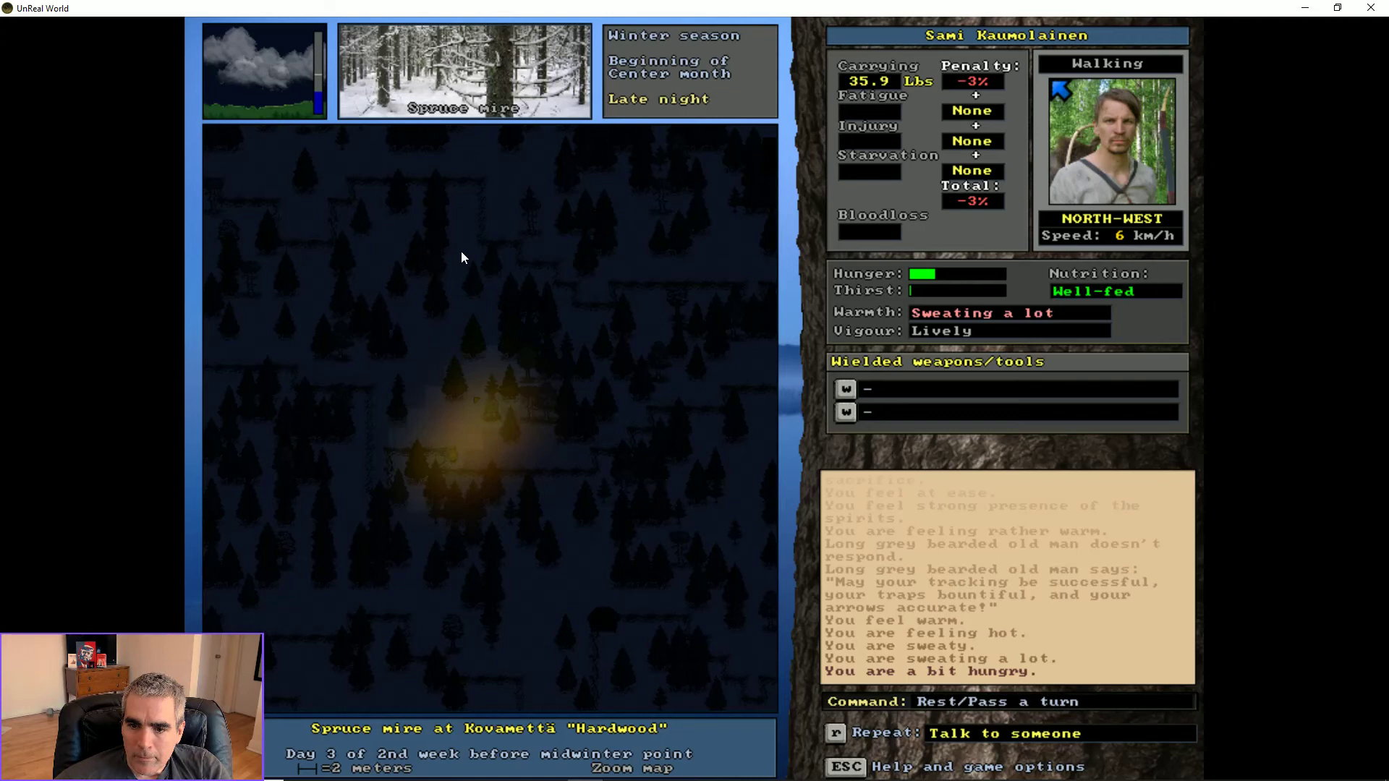
key(KP_5)
key(KP_5)
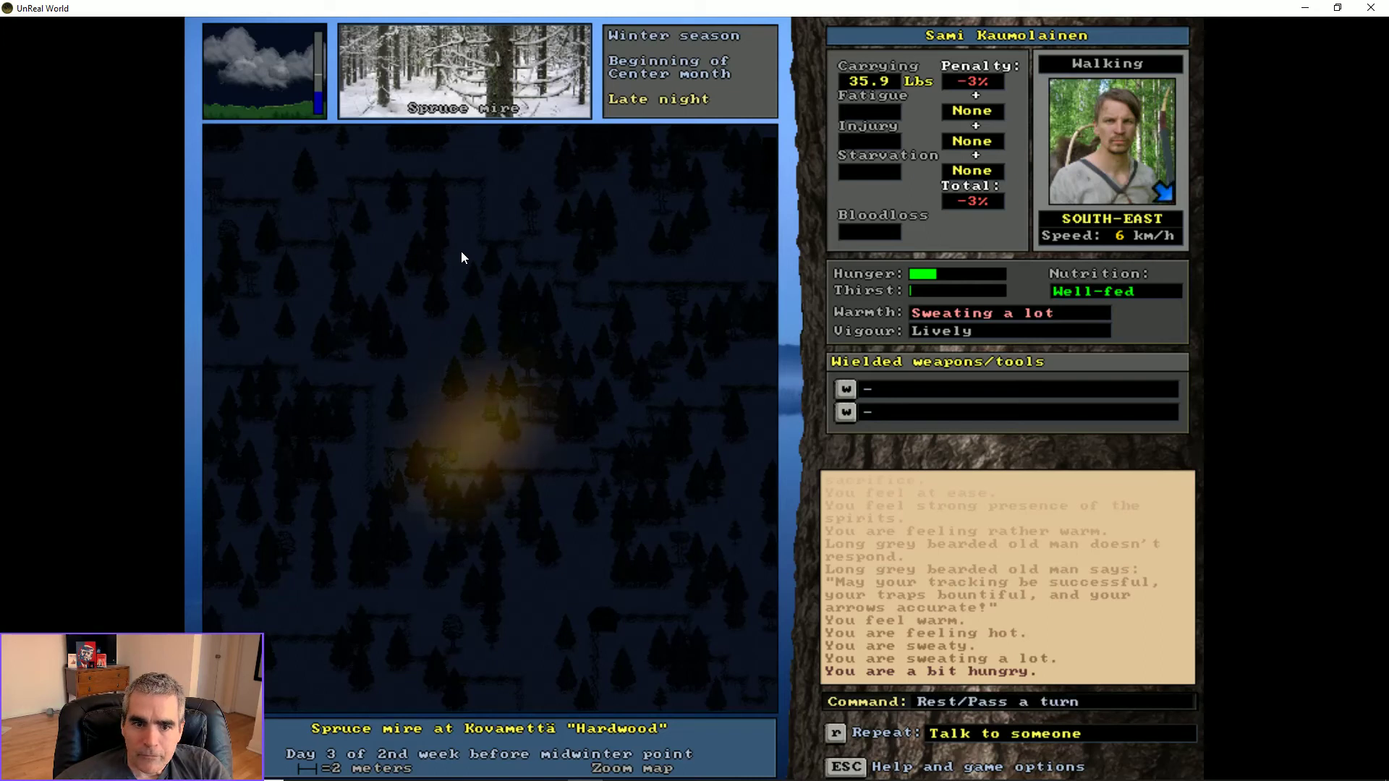
key(KP_5)
key(KP_5)
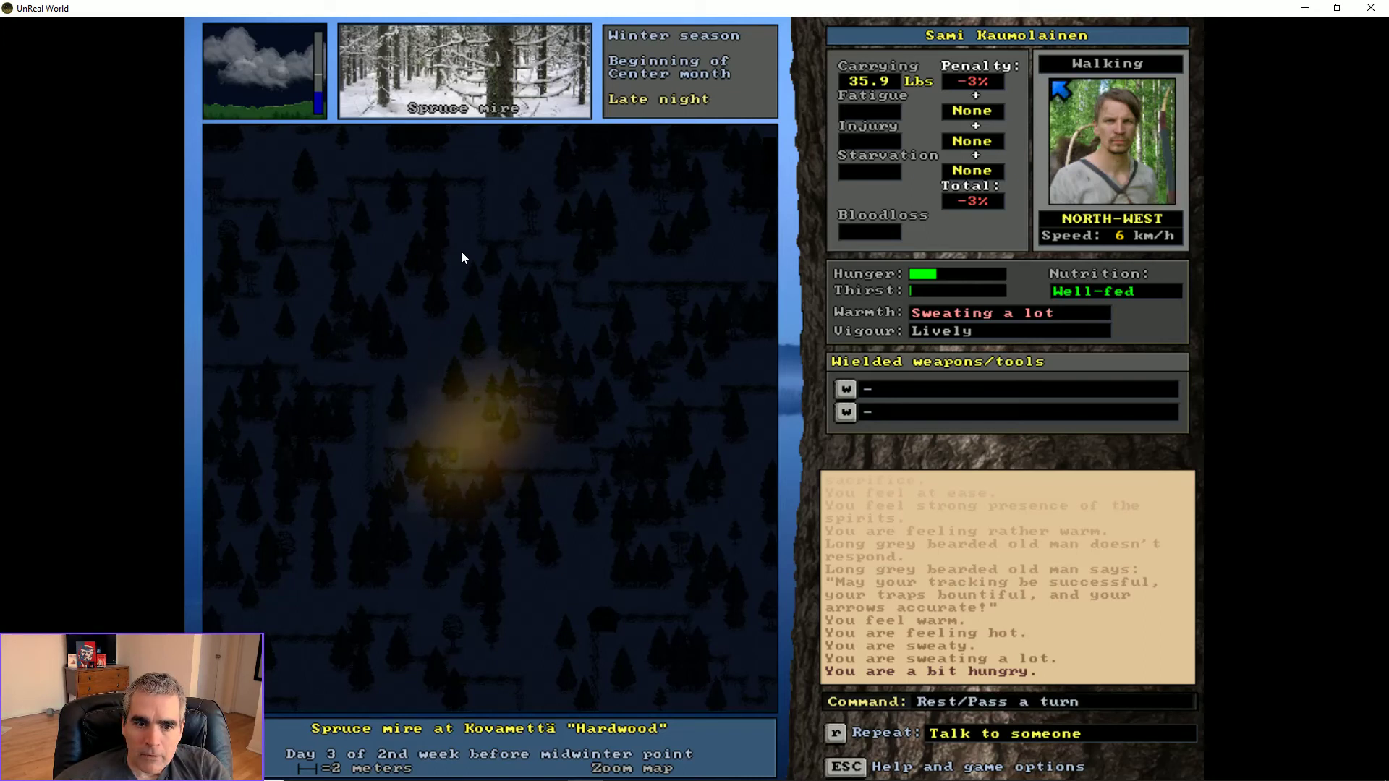
key(KP_5)
key(KP_5)
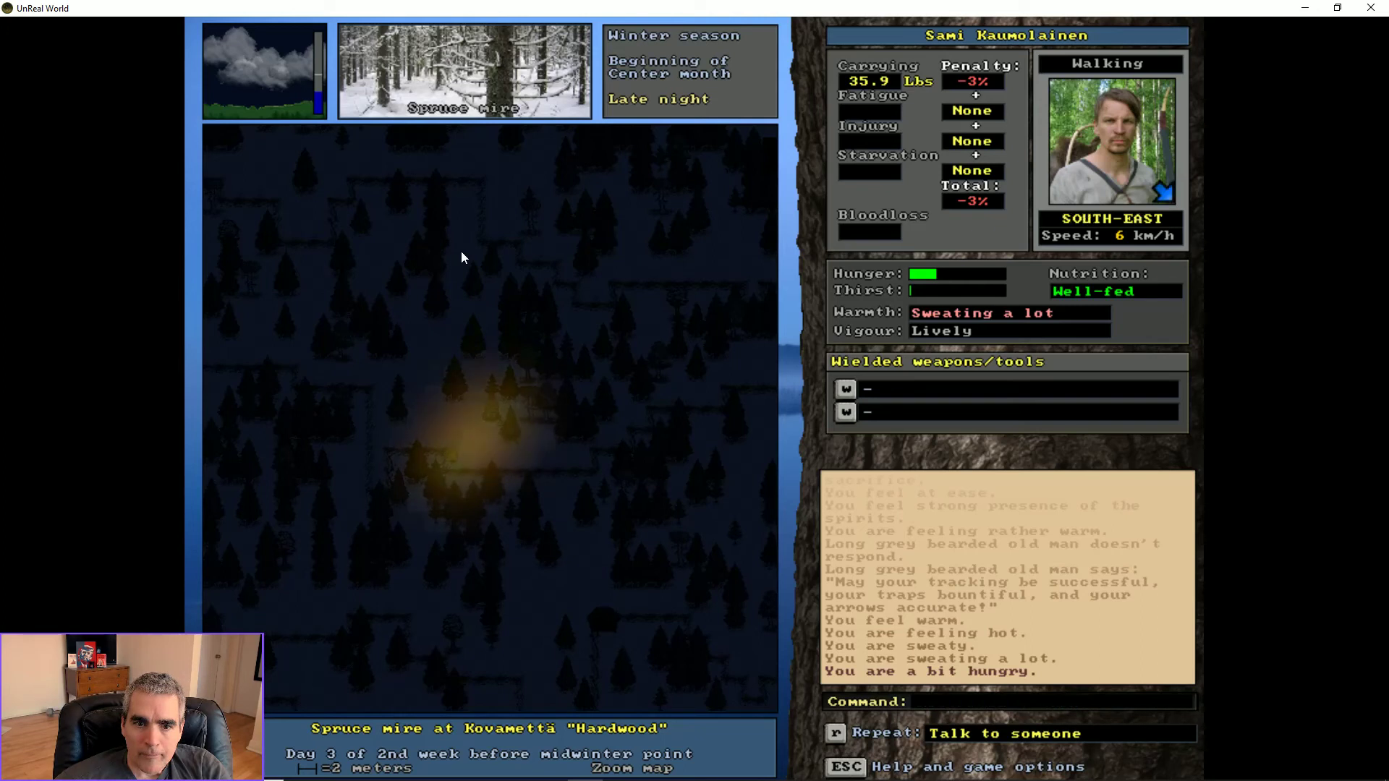
key(KP_5)
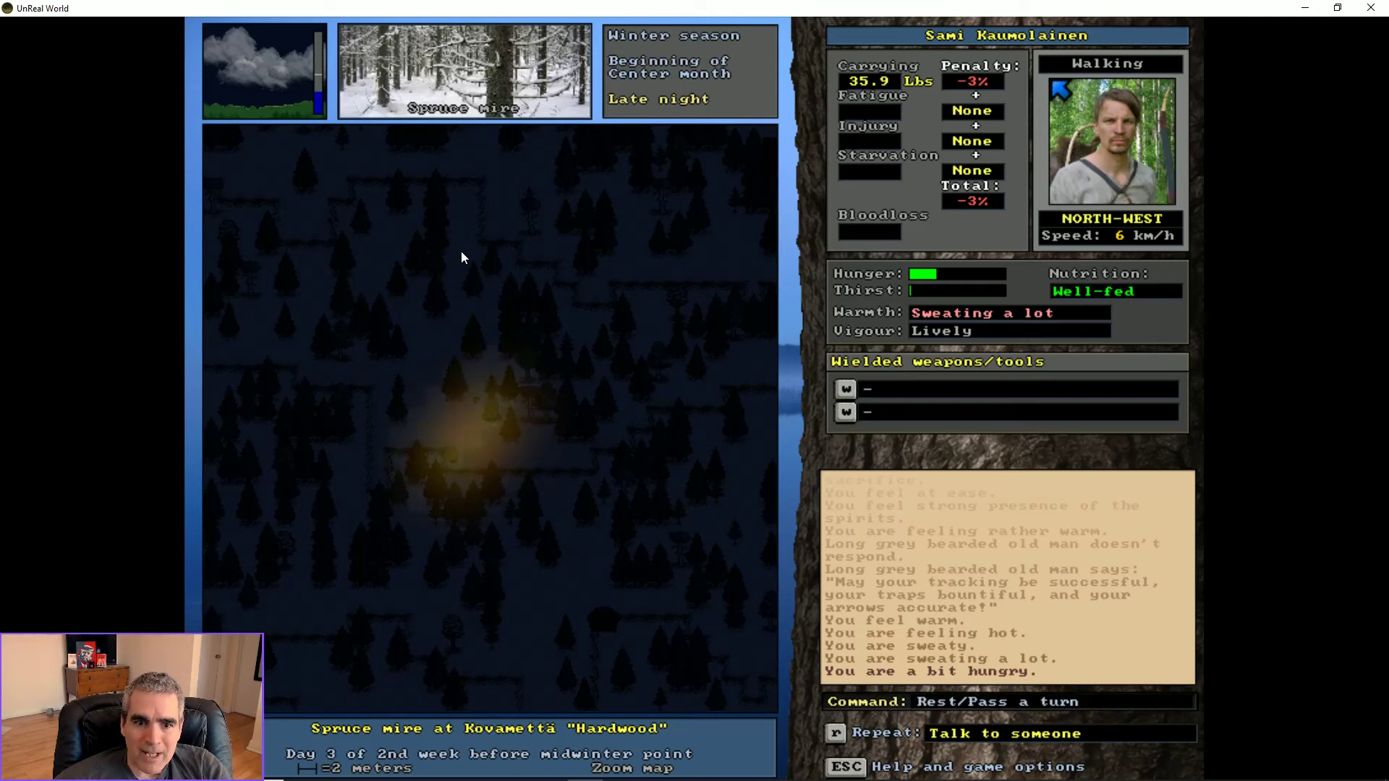
key(KP_5)
key(KP_5)
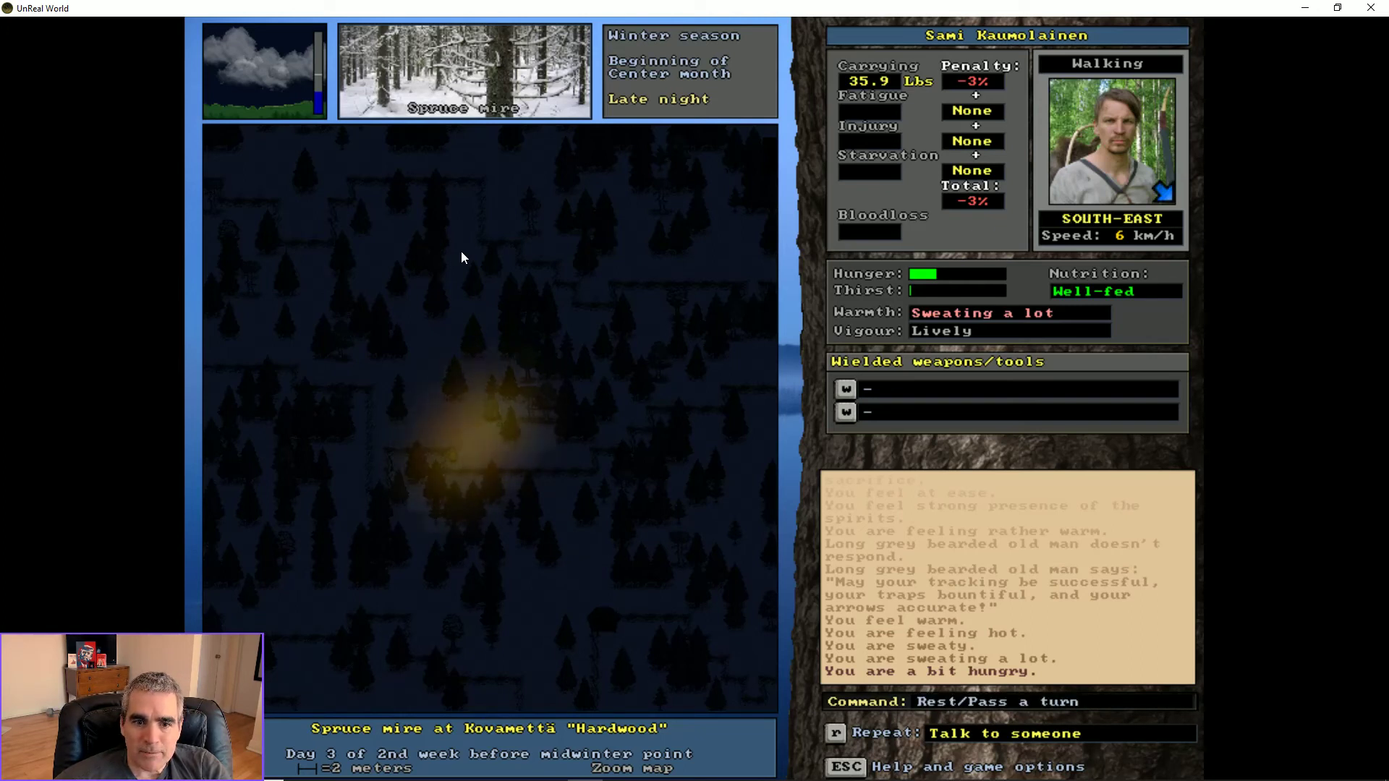
key(KP_5)
key(KP_5)
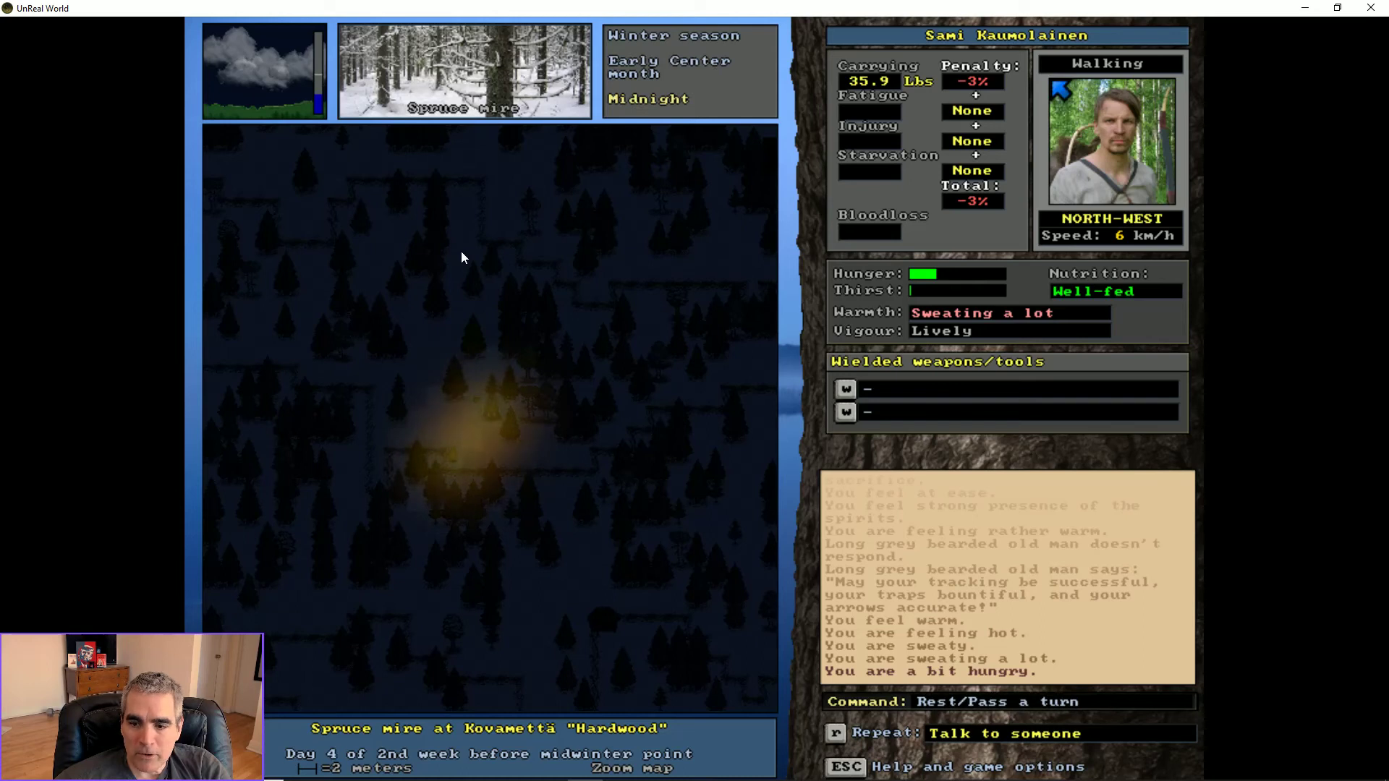
- Rest several more turns by the fire at midnight, then step south-west away from it
key(KP_5)
key(KP_5)
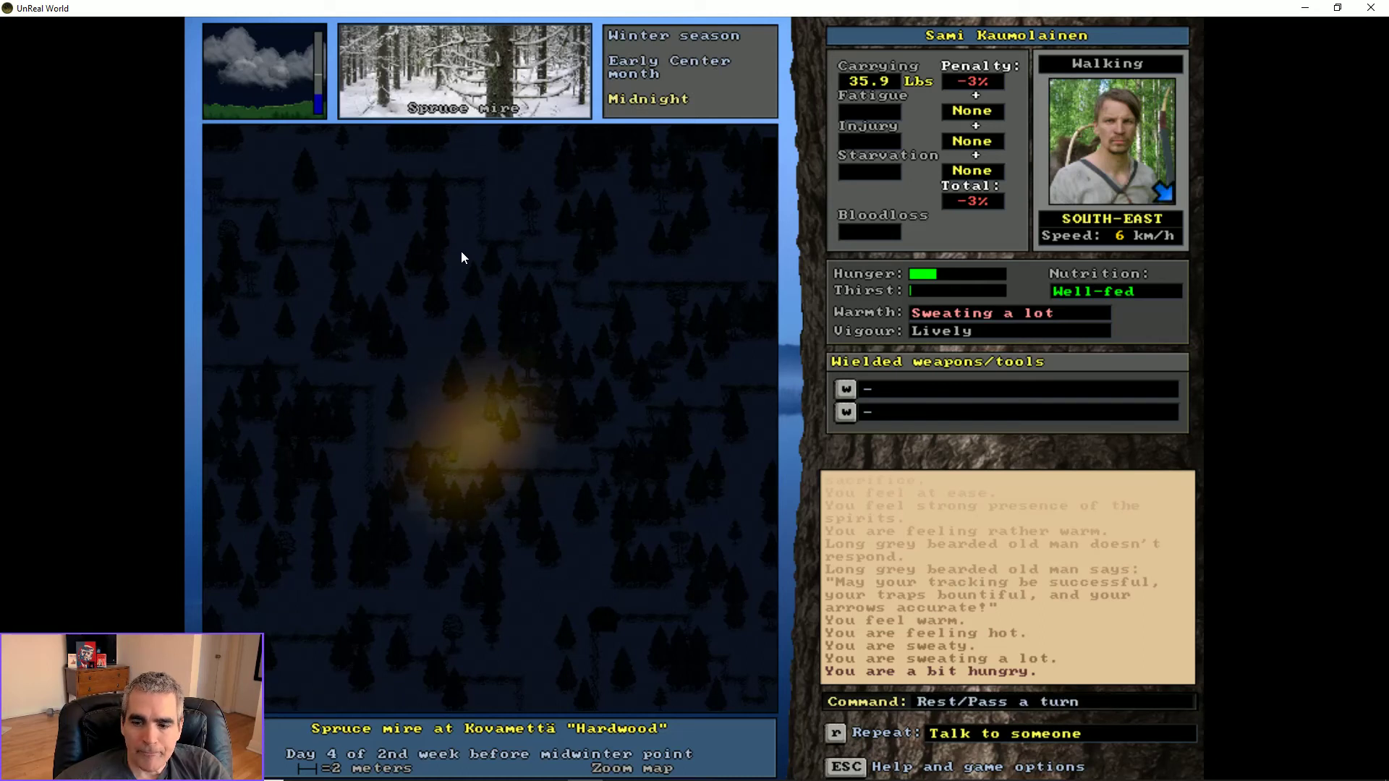
key(KP_5)
key(KP_5)
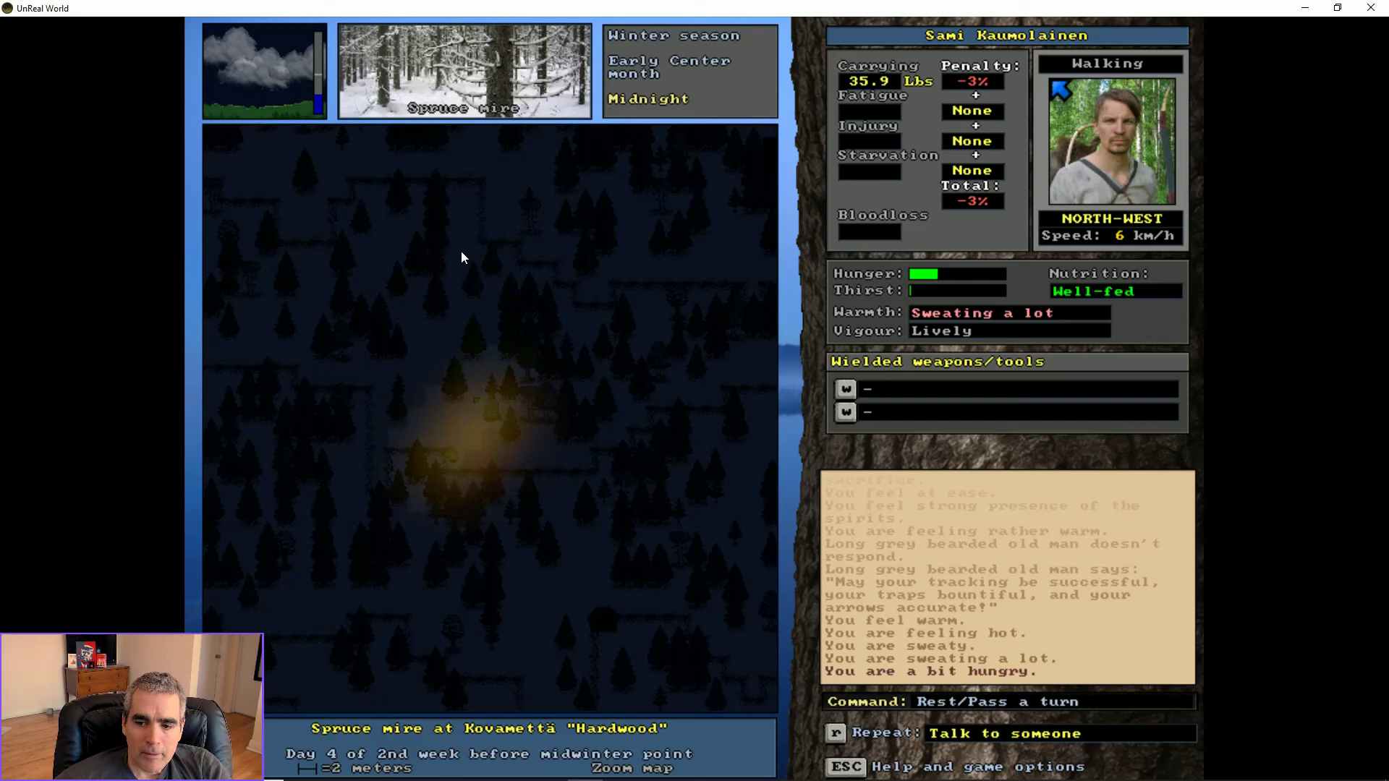
key(KP_5)
key(KP_5)
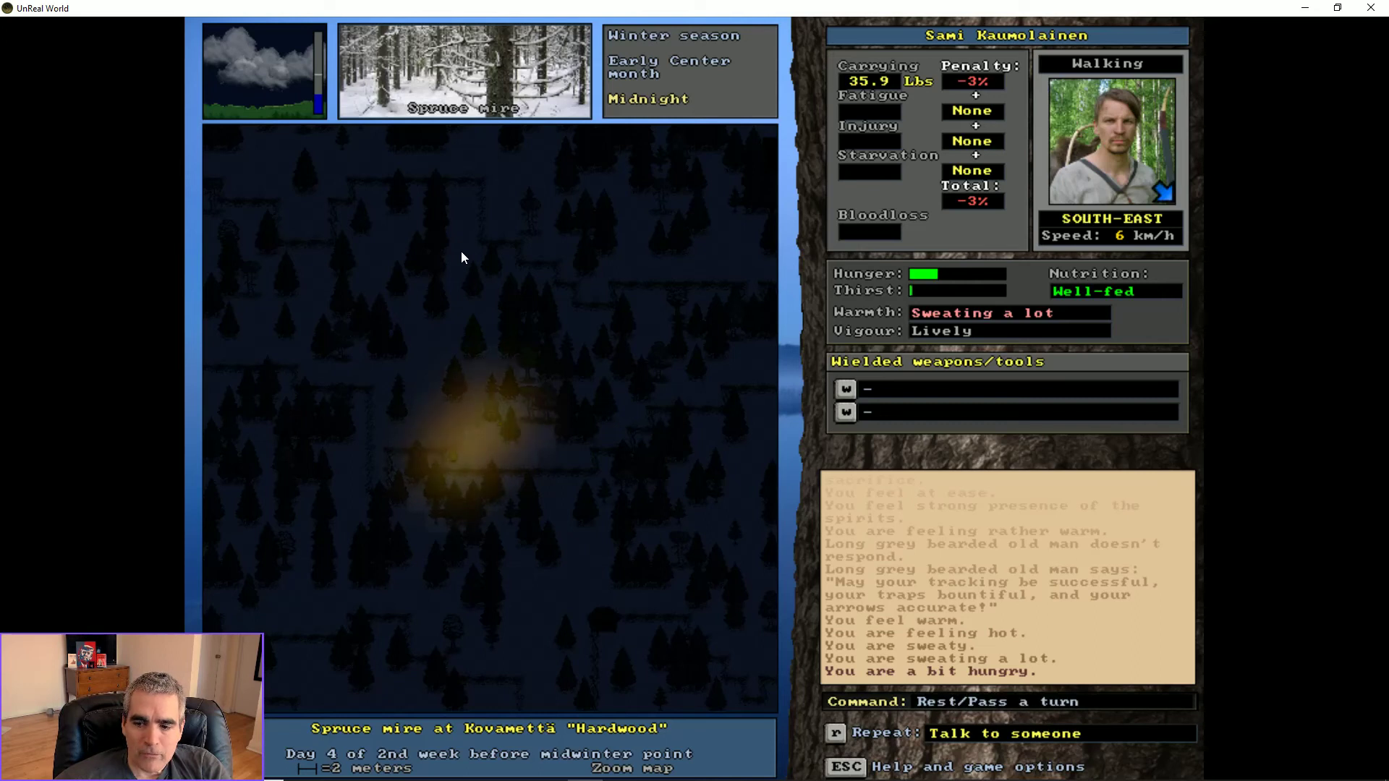
key(KP_5)
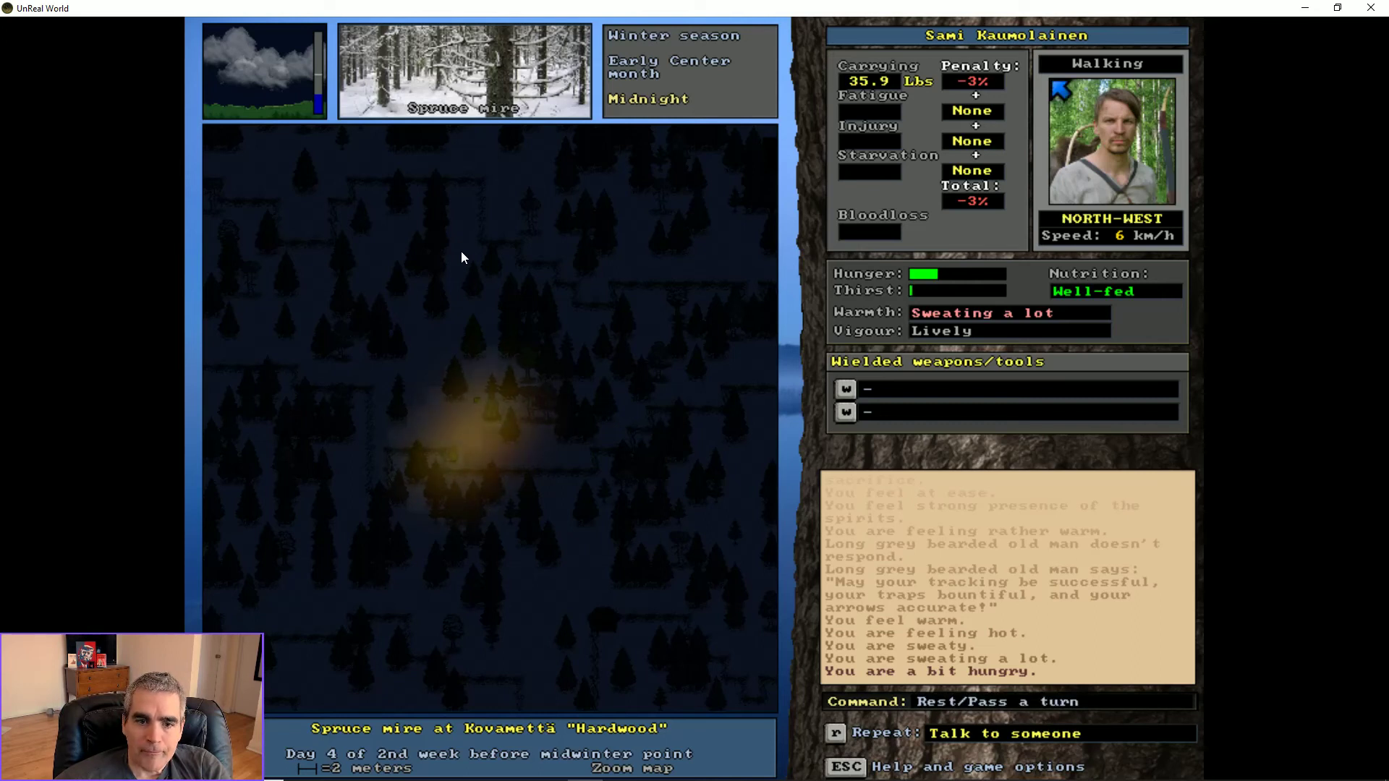
key(KP_5)
key(KP_5)
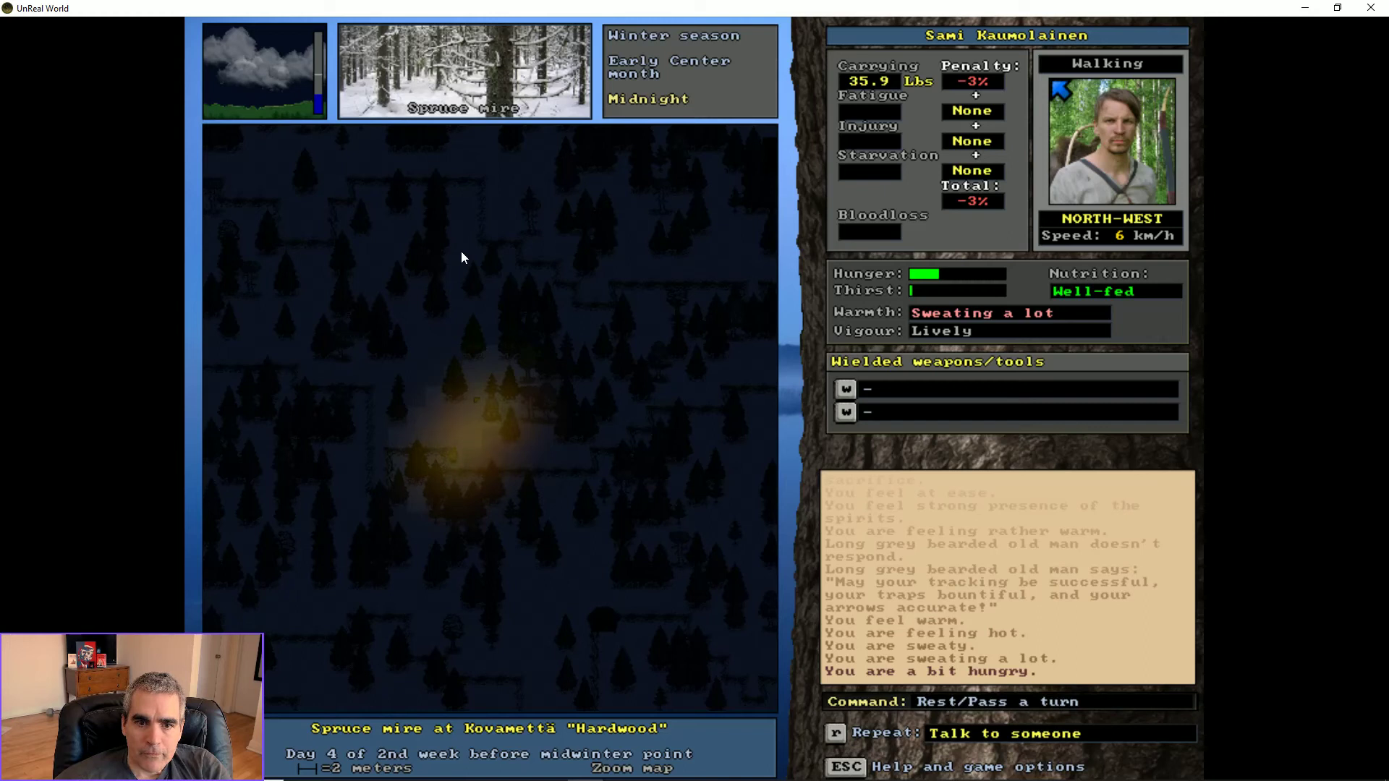
key(KP_5)
key(KP_3)
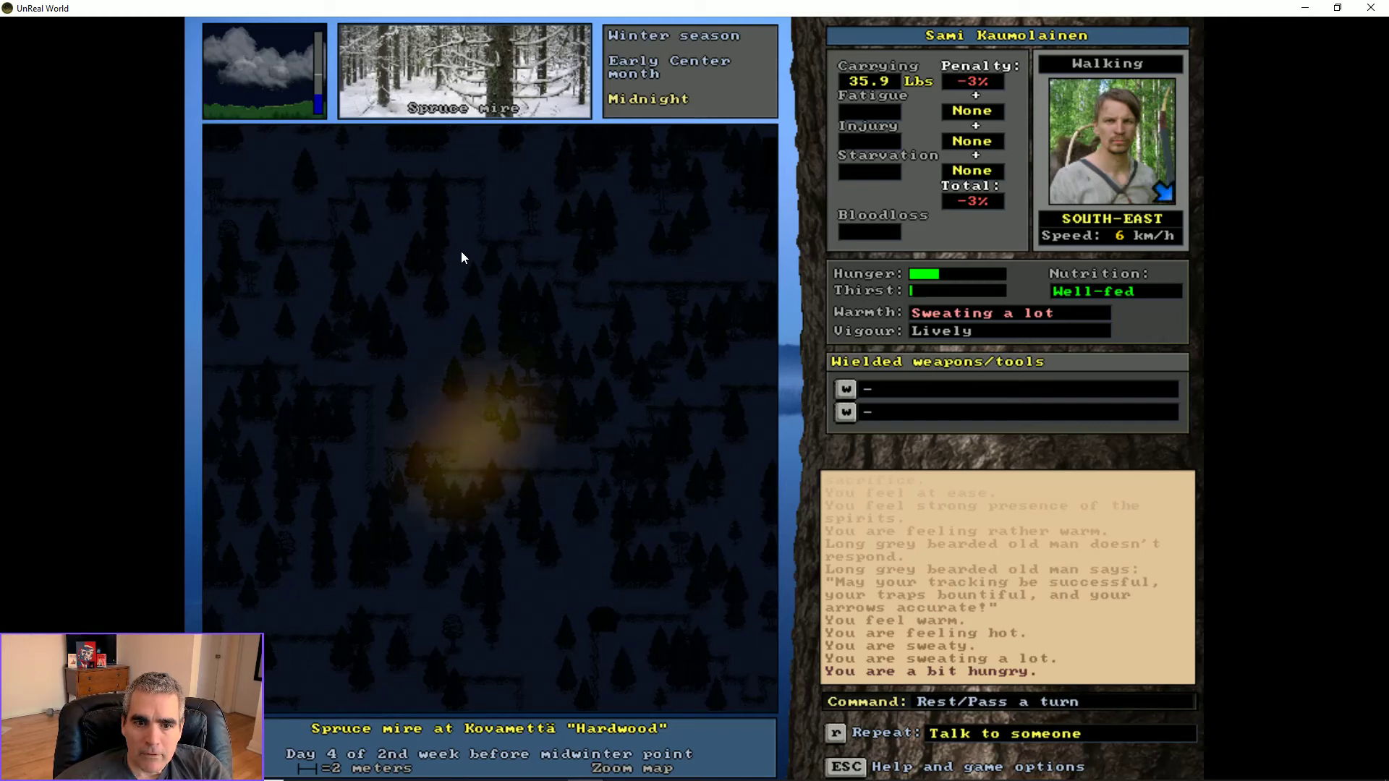
key(KP_7)
key(KP_5)
key(KP_5)
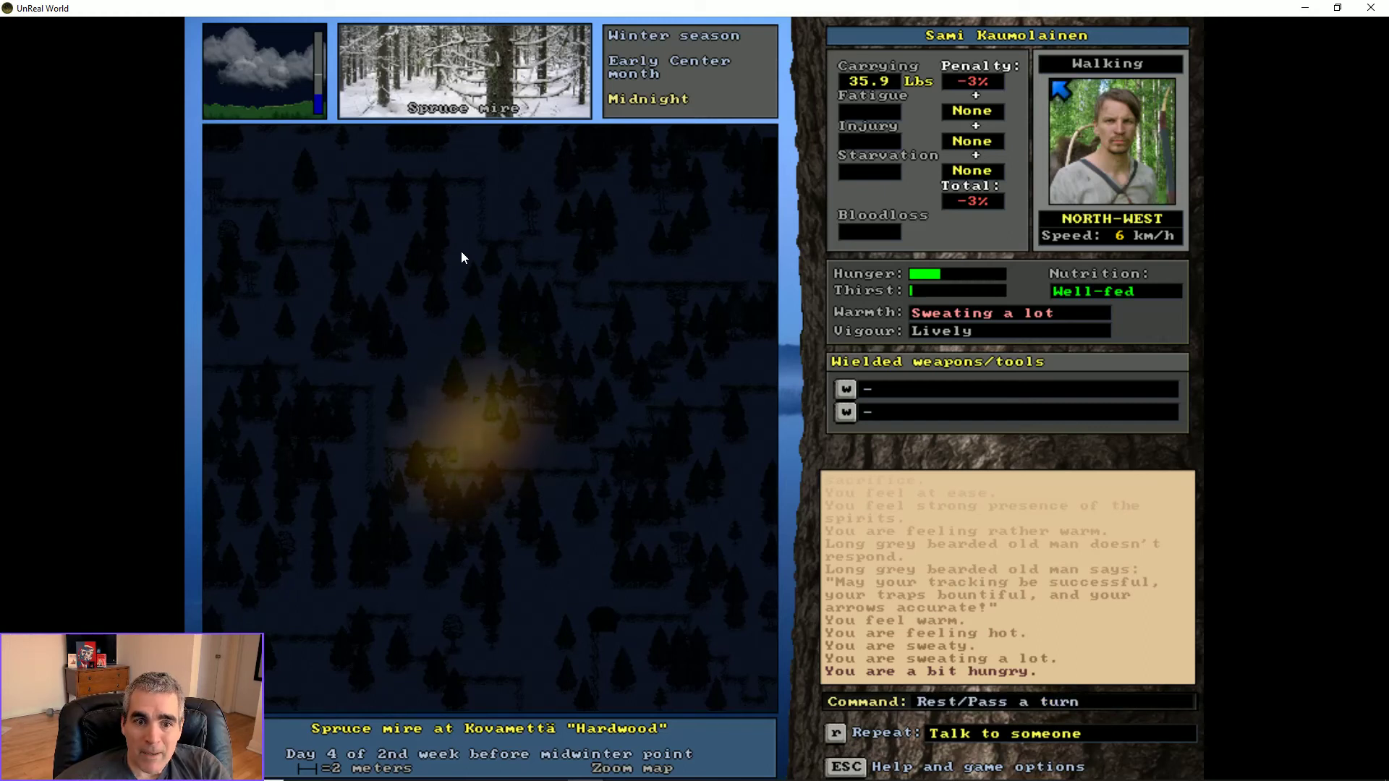
key(KP_1)
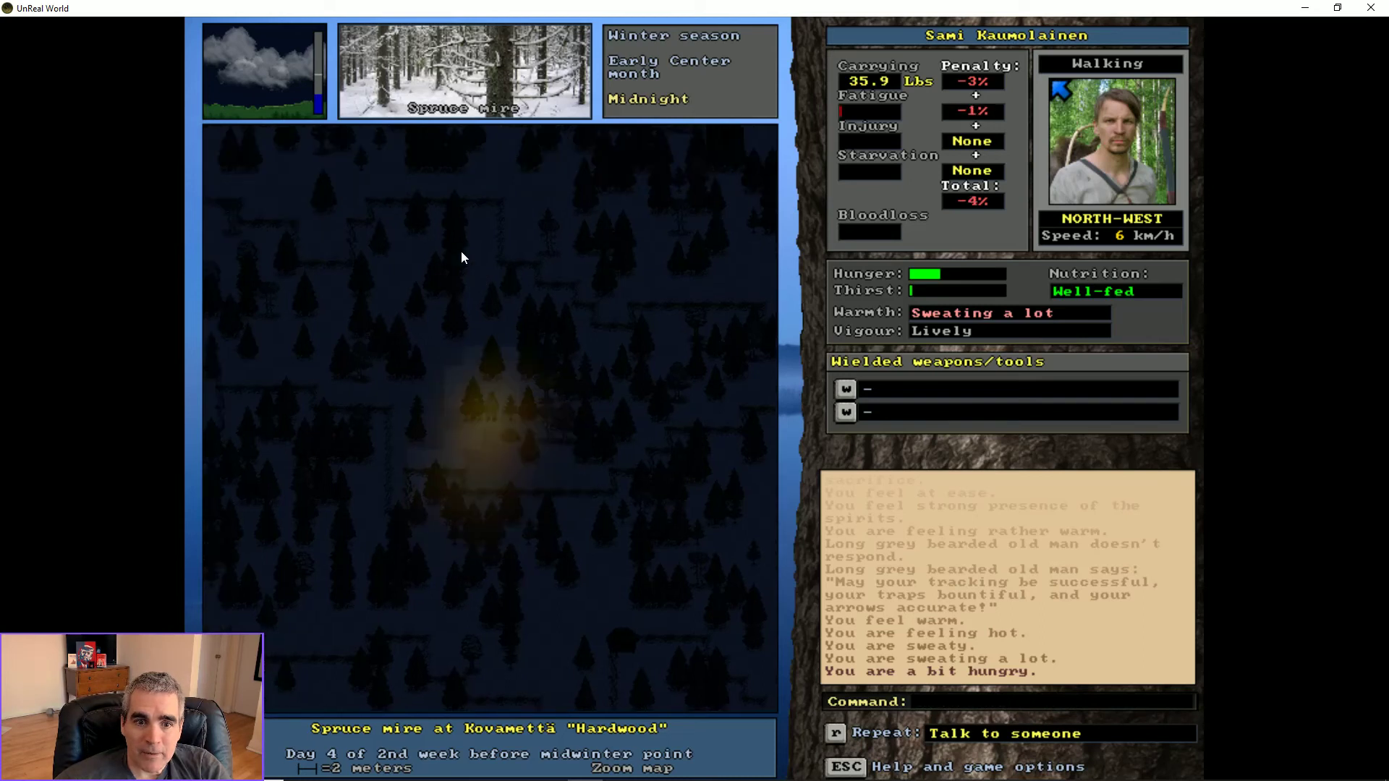
- Walk away from the fire and circle around its west and east sides
key(KP_1)
key(KP_1)
key(KP_3)
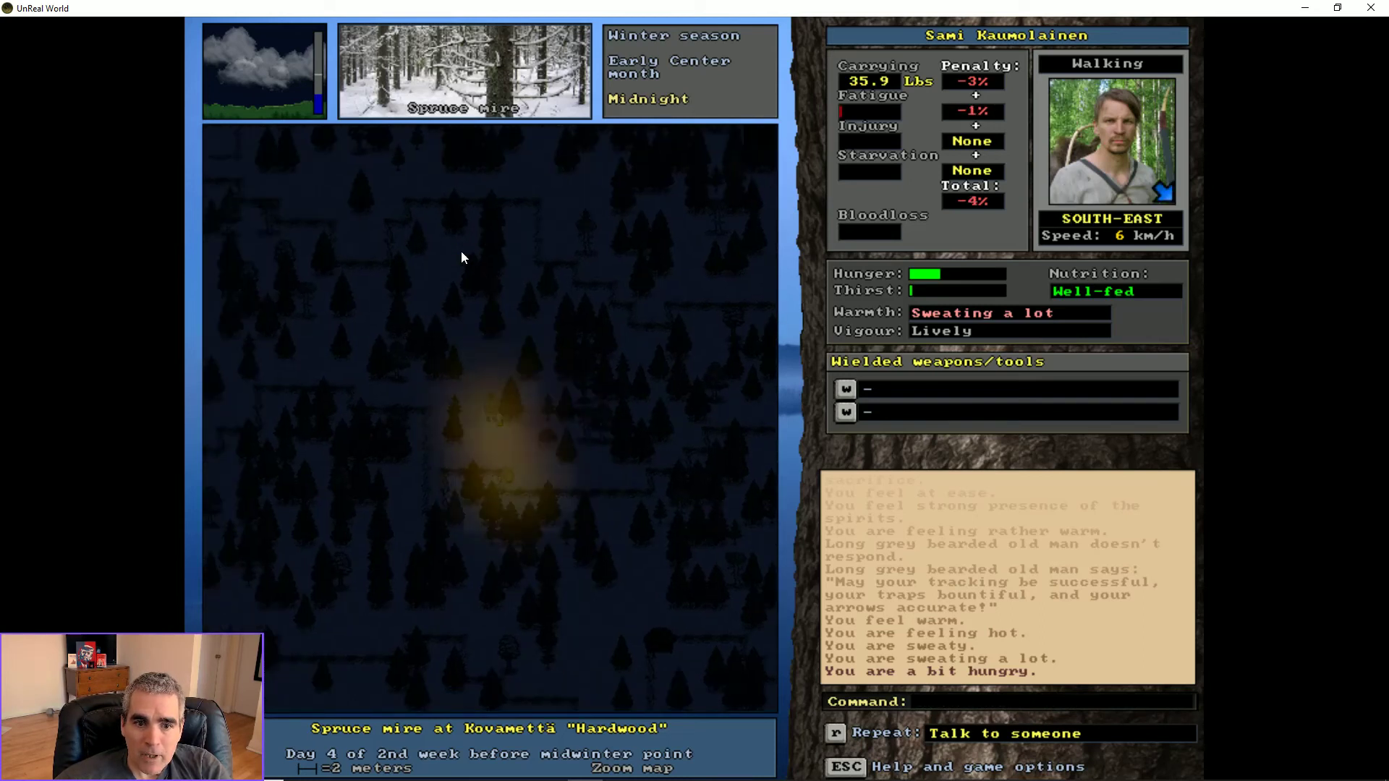
key(KP_4)
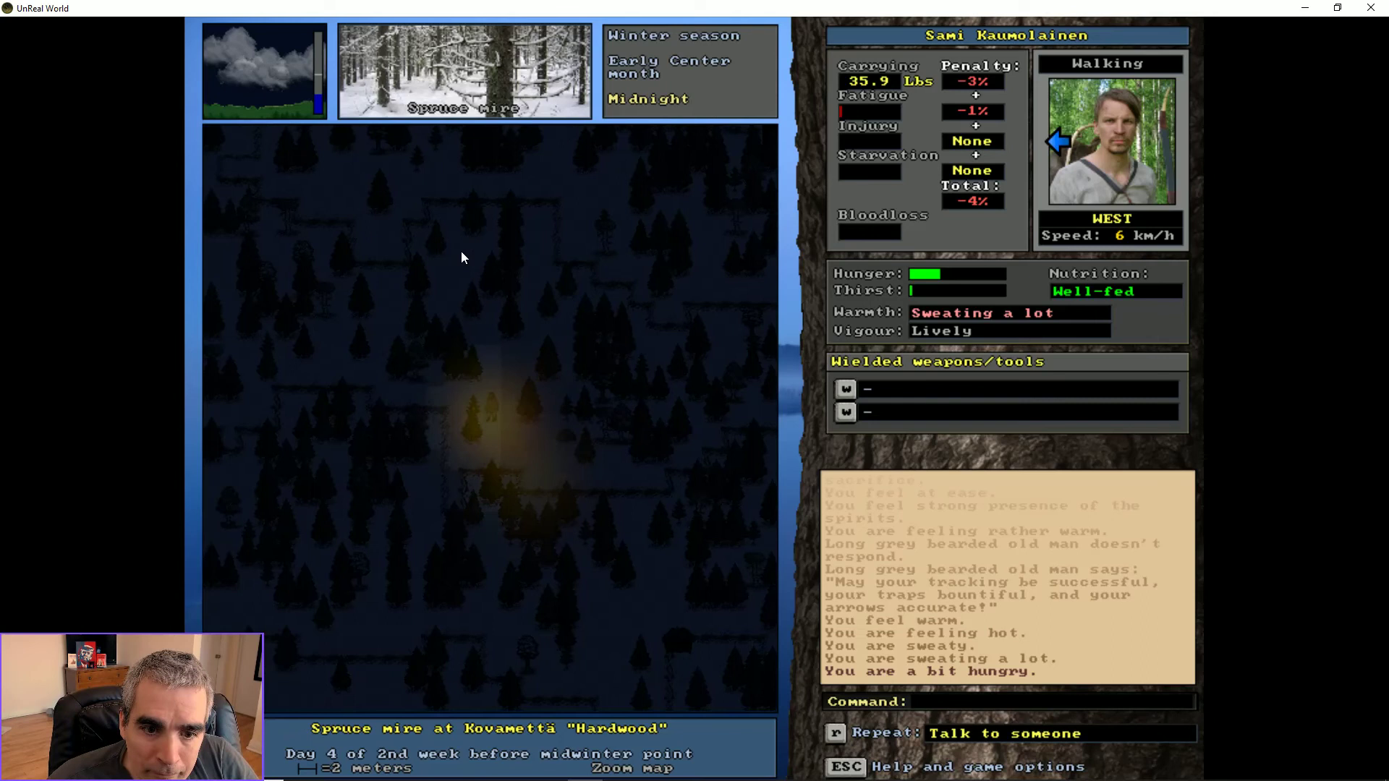
key(KP_8)
key(KP_9)
key(KP_6)
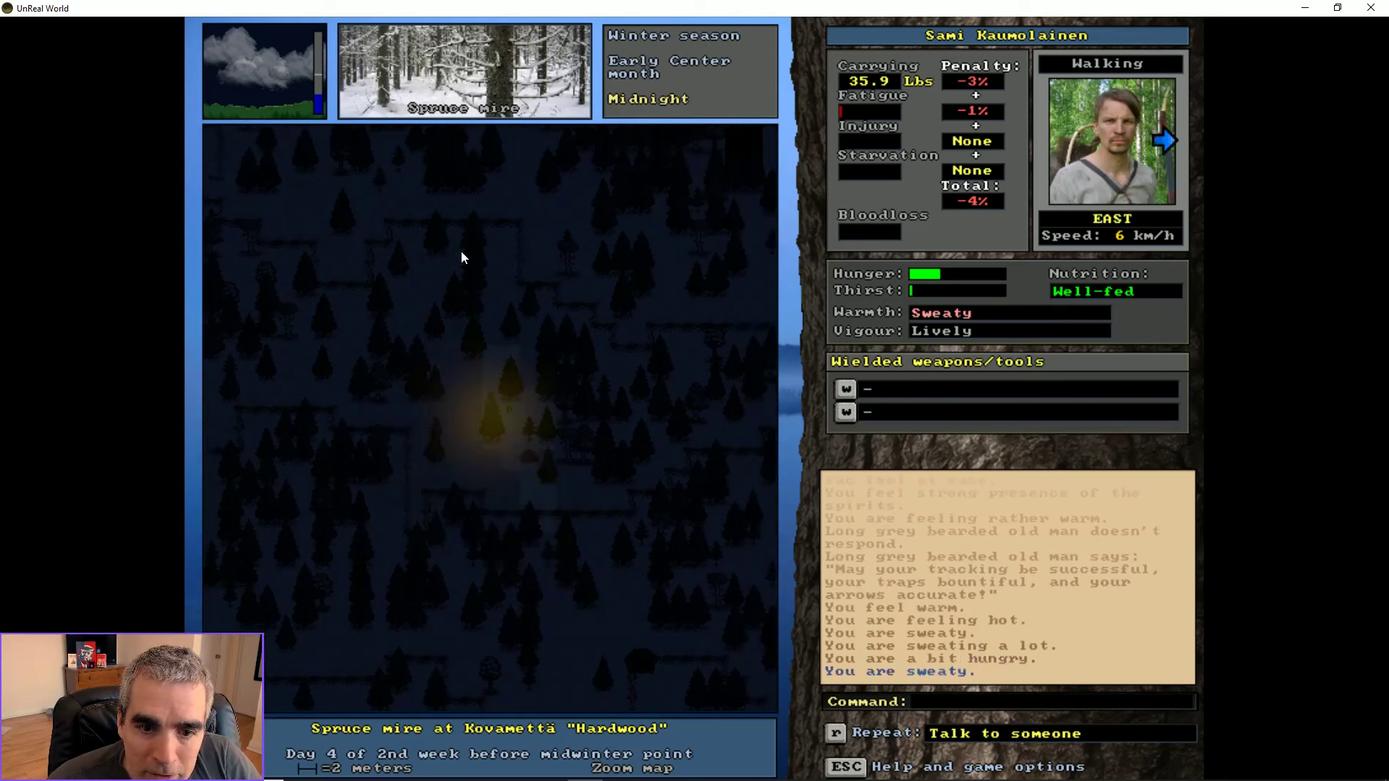
key(KP_3)
- Loop south-east and back north to stand beside the fire facing north-west
key(KP_3)
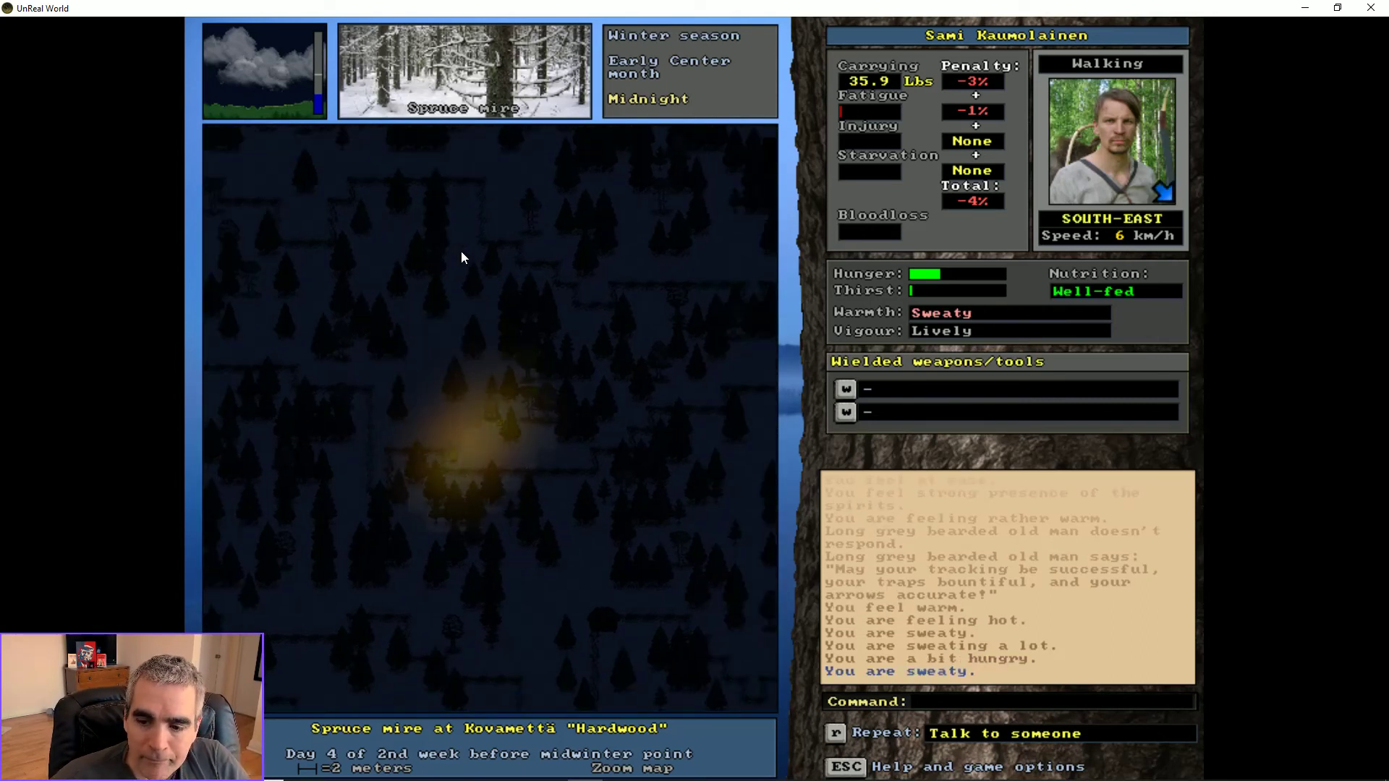
key(KP_6)
key(KP_3)
key(KP_1)
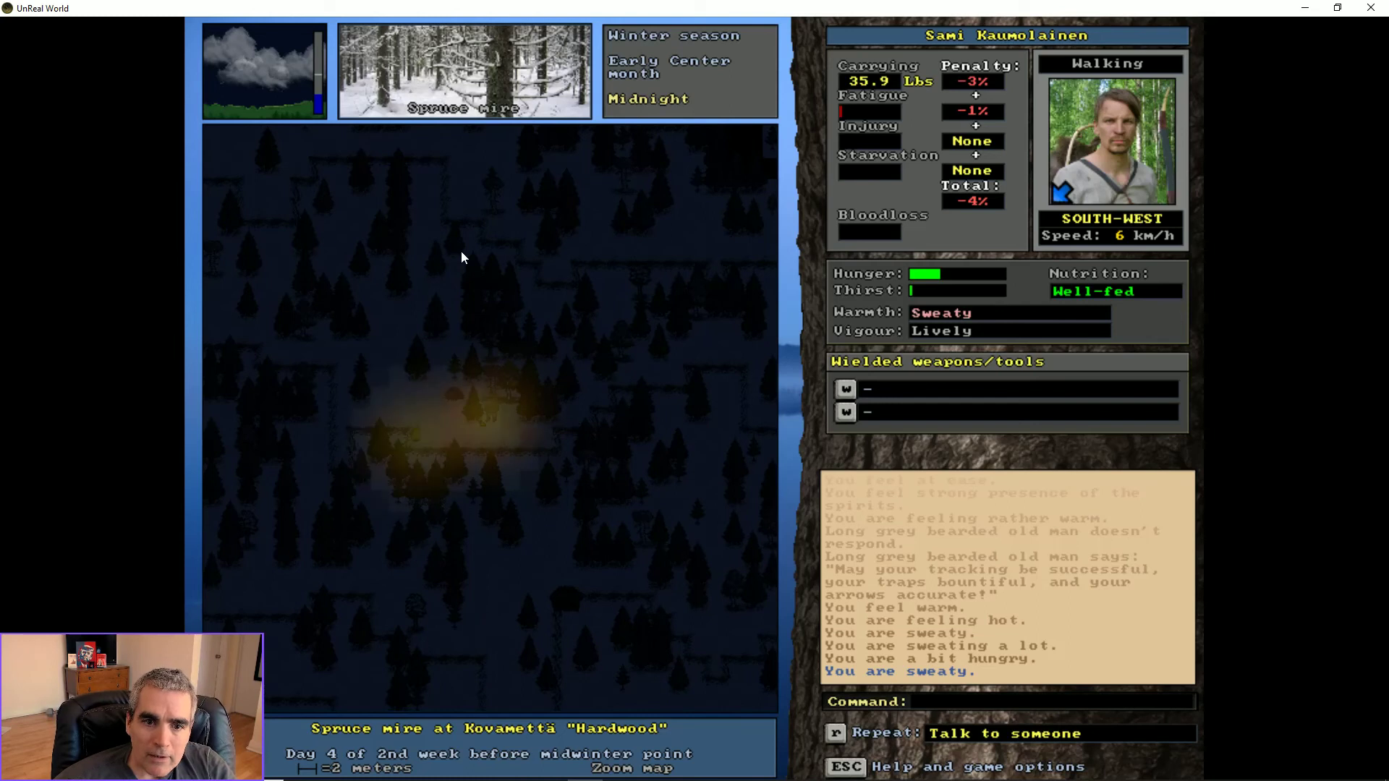
key(KP_7)
key(KP_8)
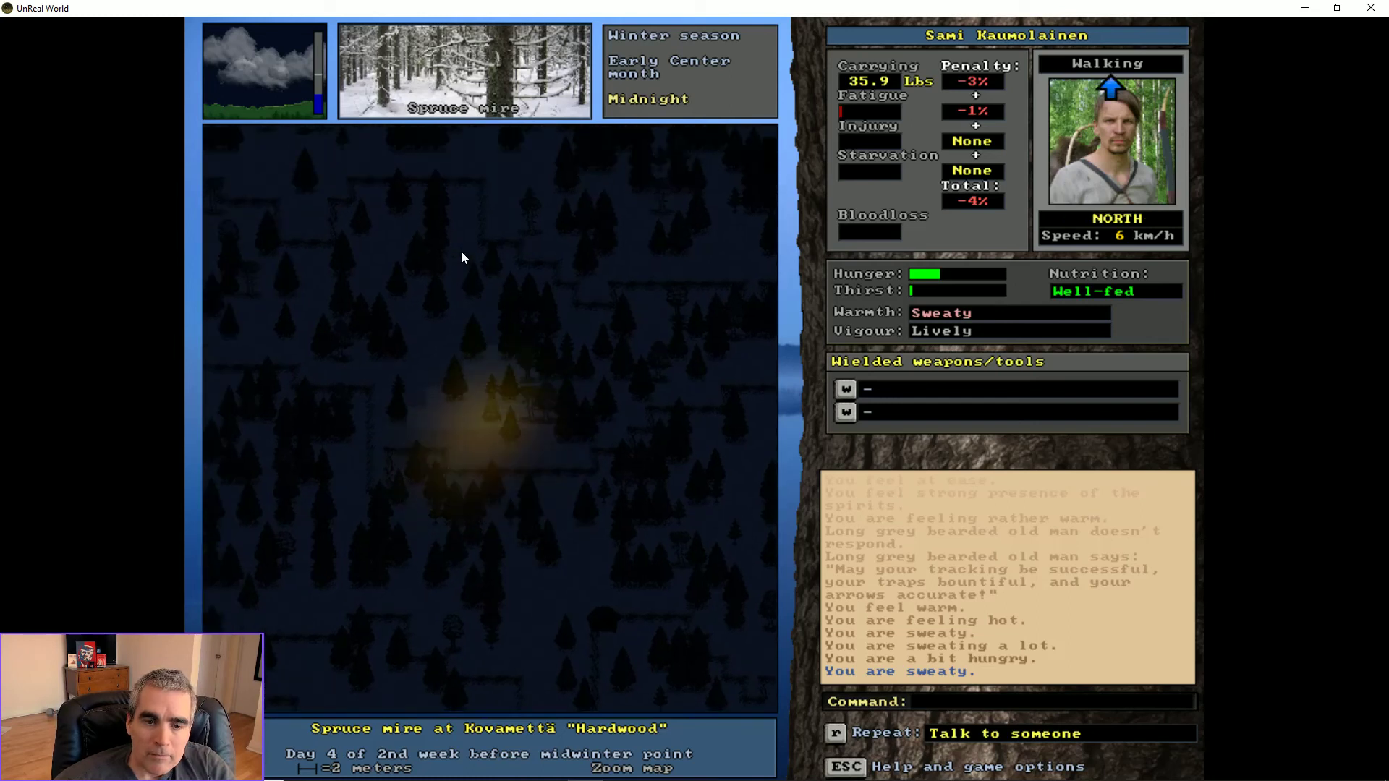
key(KP_7)
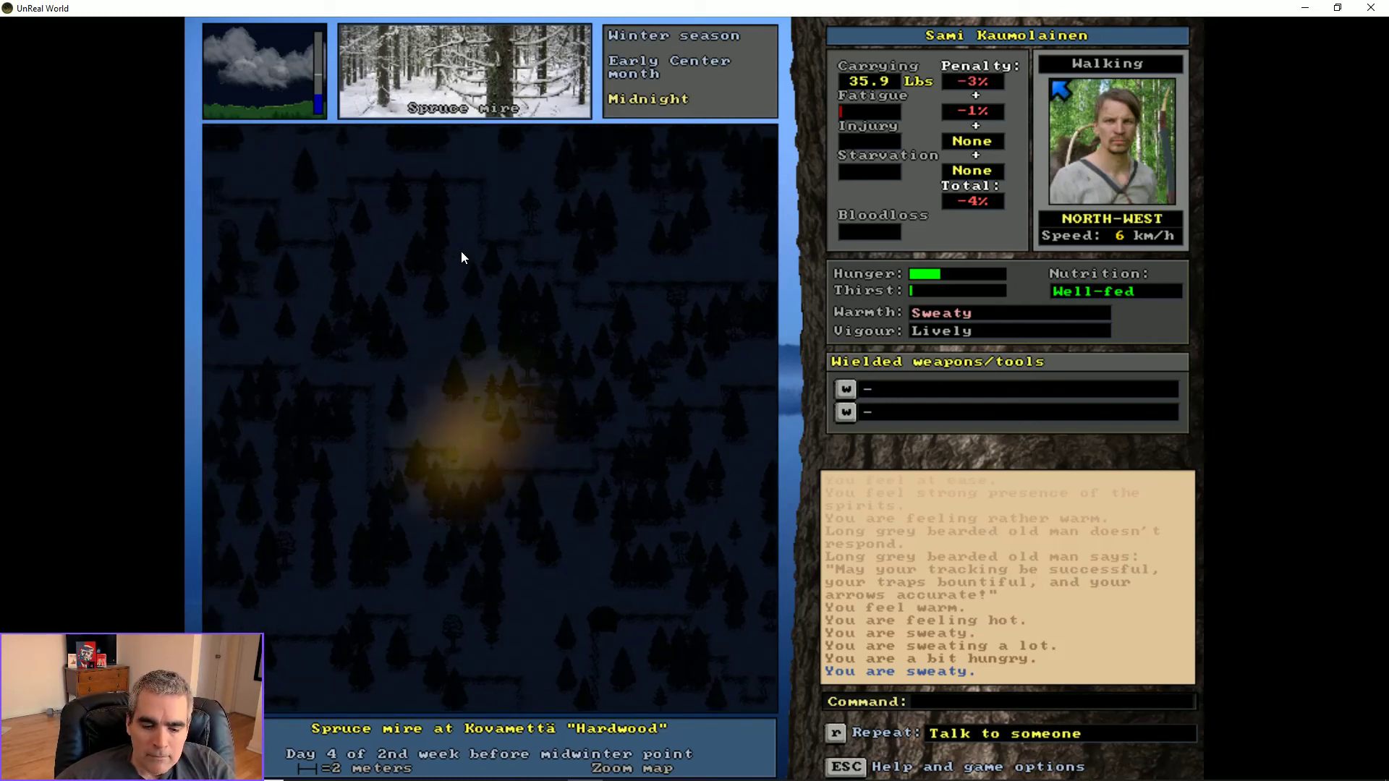
key(shift+q)
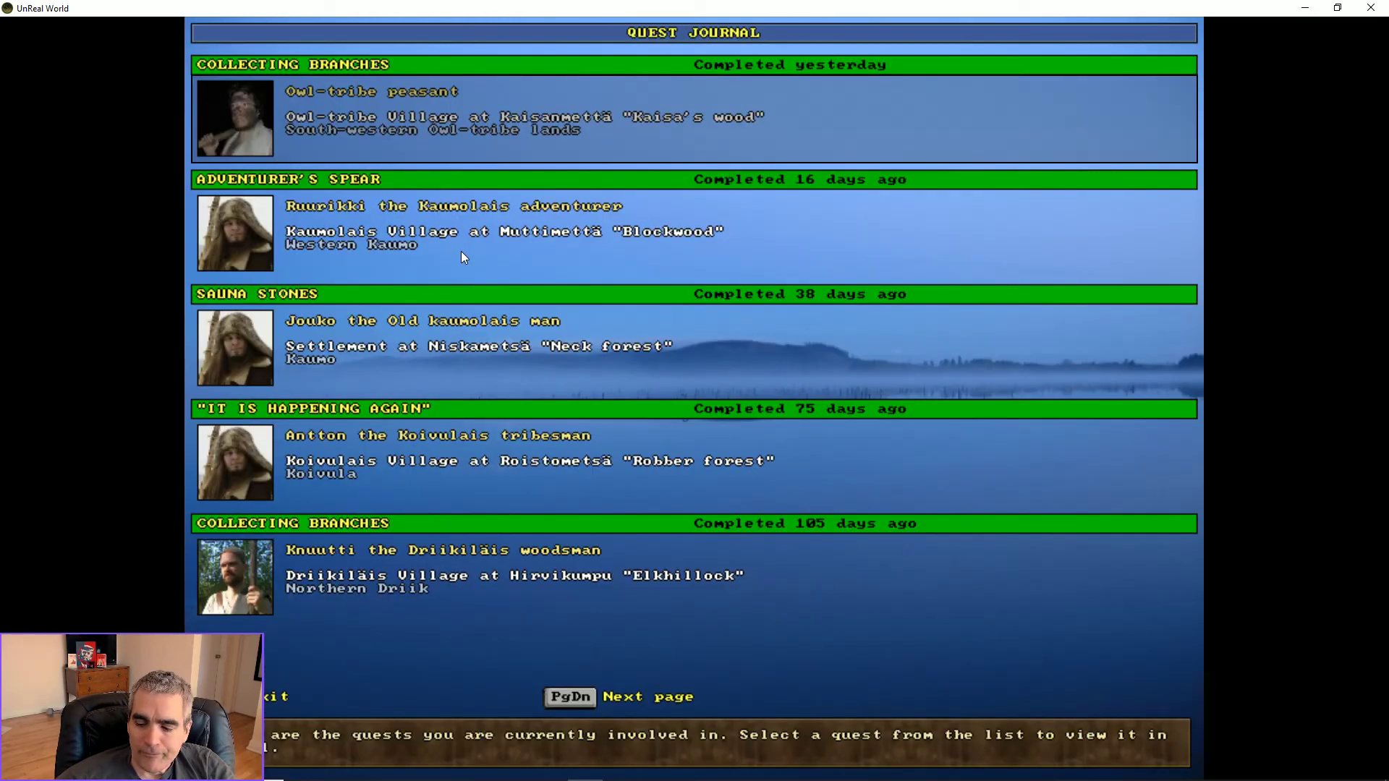
key(Page_Down)
click(461, 254)
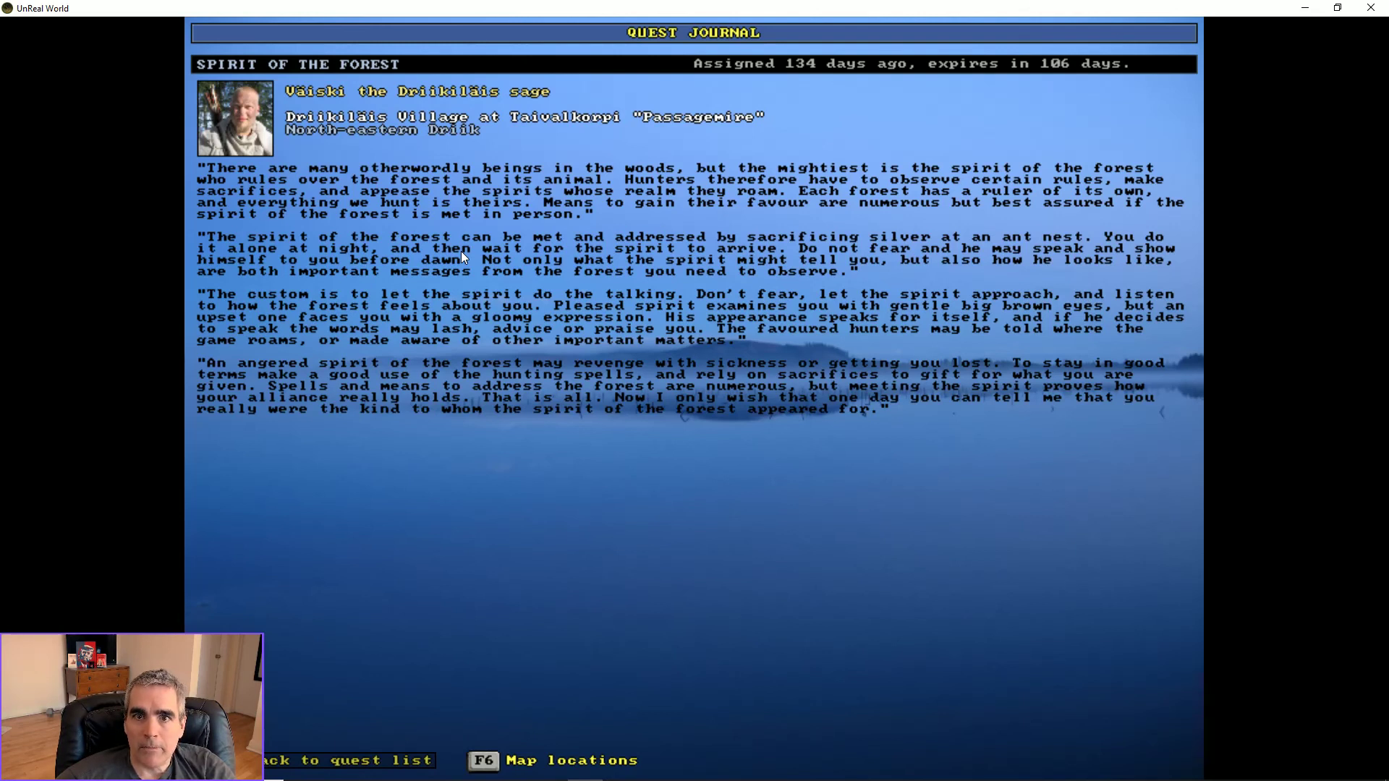
key(Escape)
key(Escape)
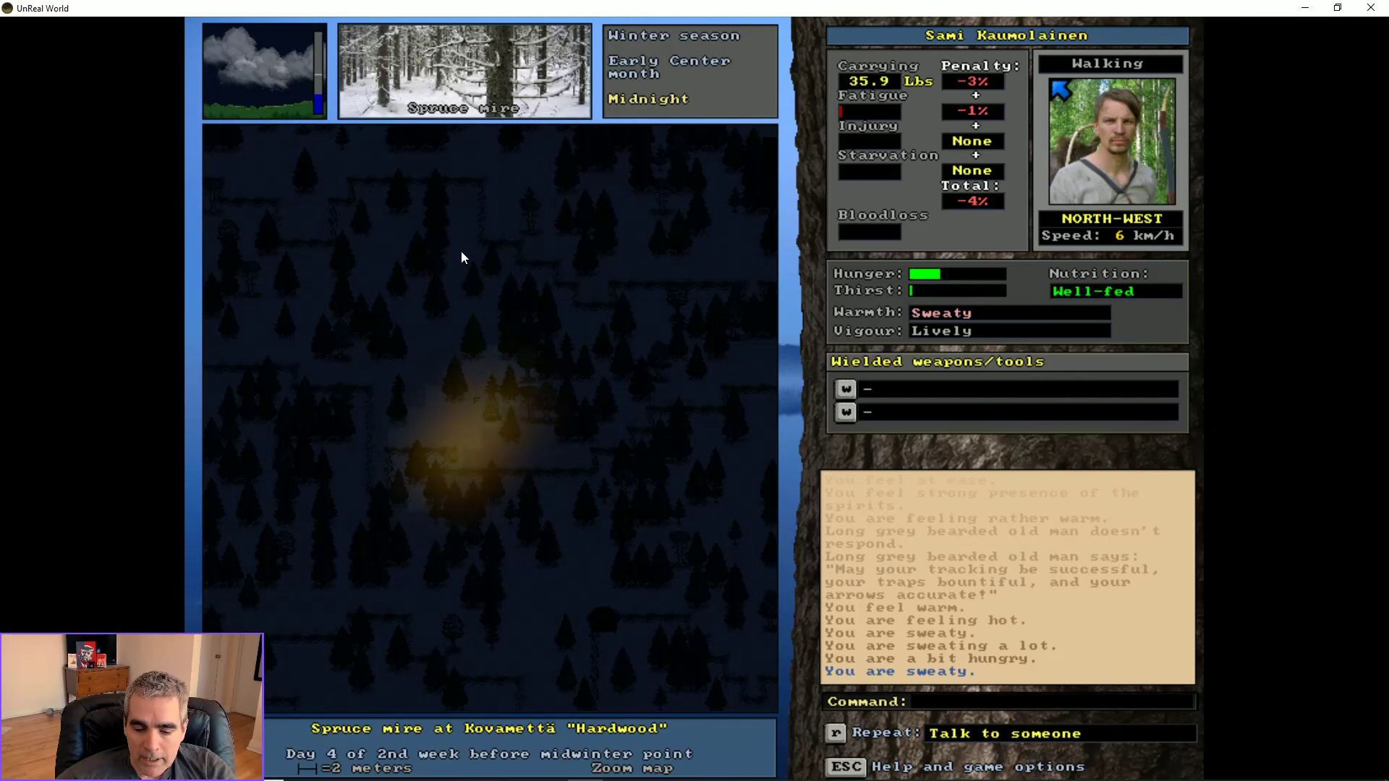
- Pass another run of turns resting by the fire at midnight
key(5)
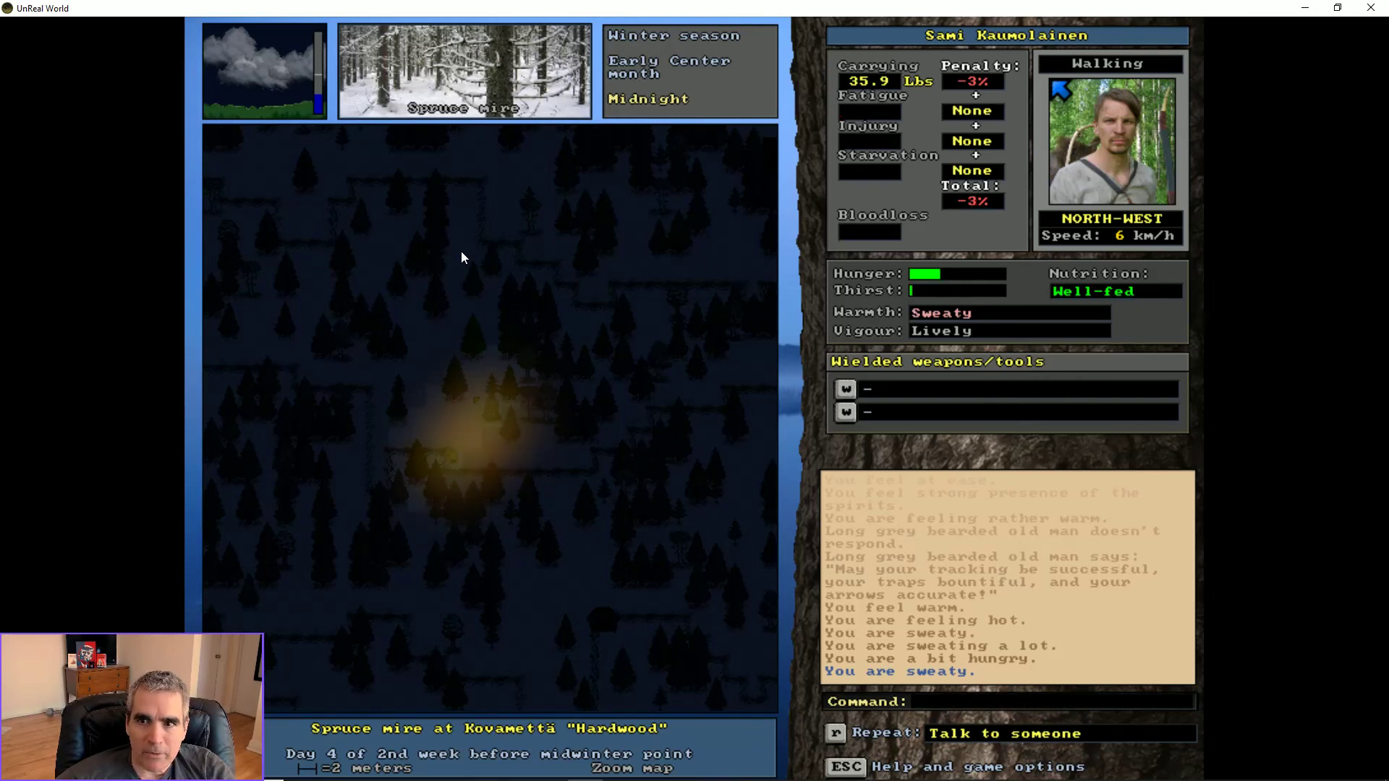
key(5)
key(5)
key(5)
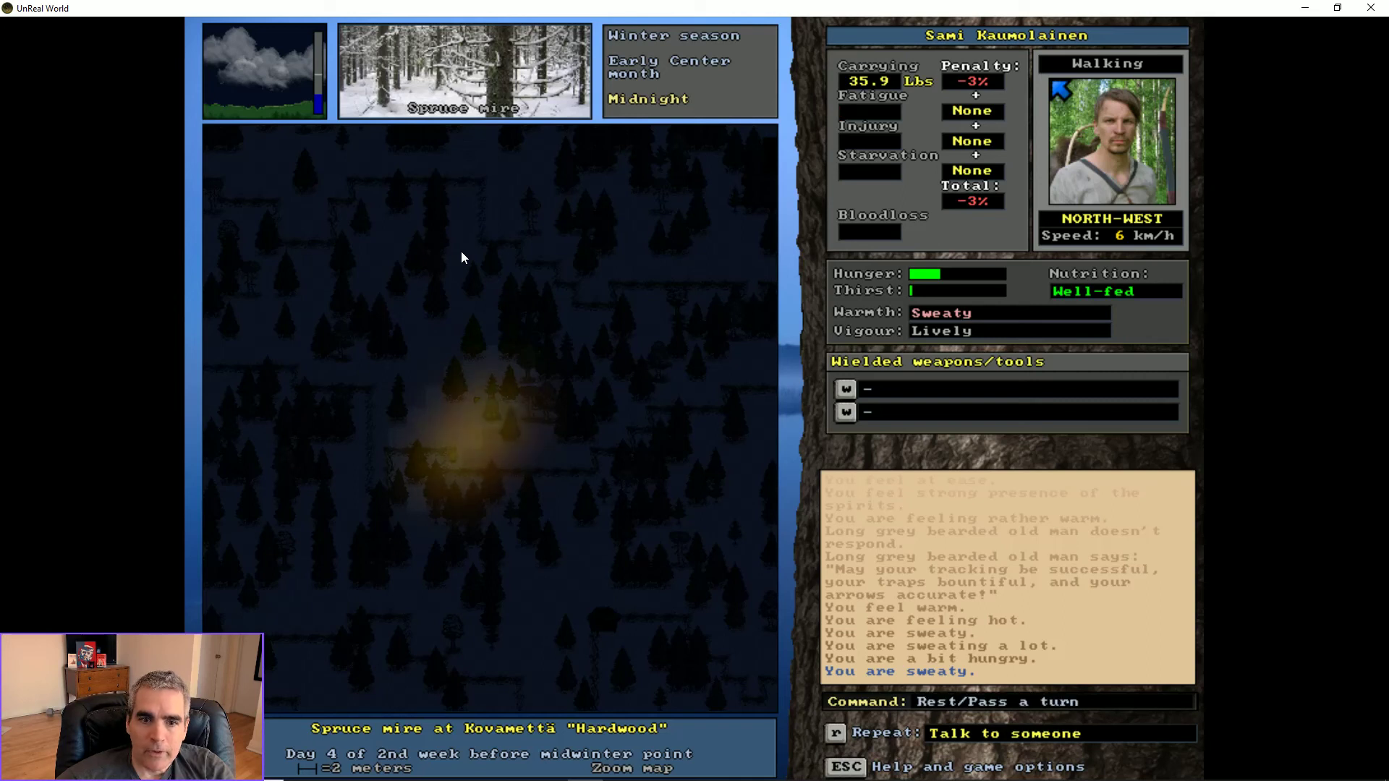
key(5)
key(5)
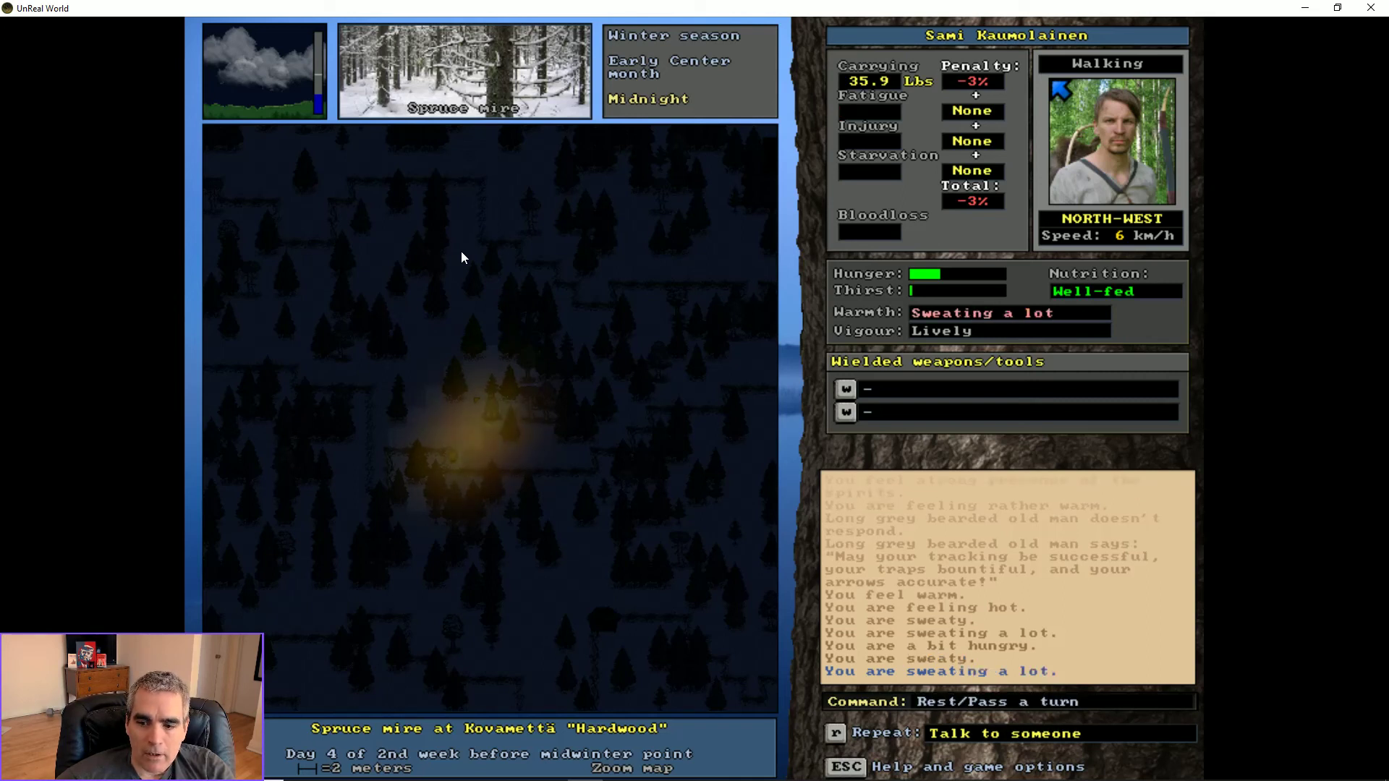
key(5)
key(5)
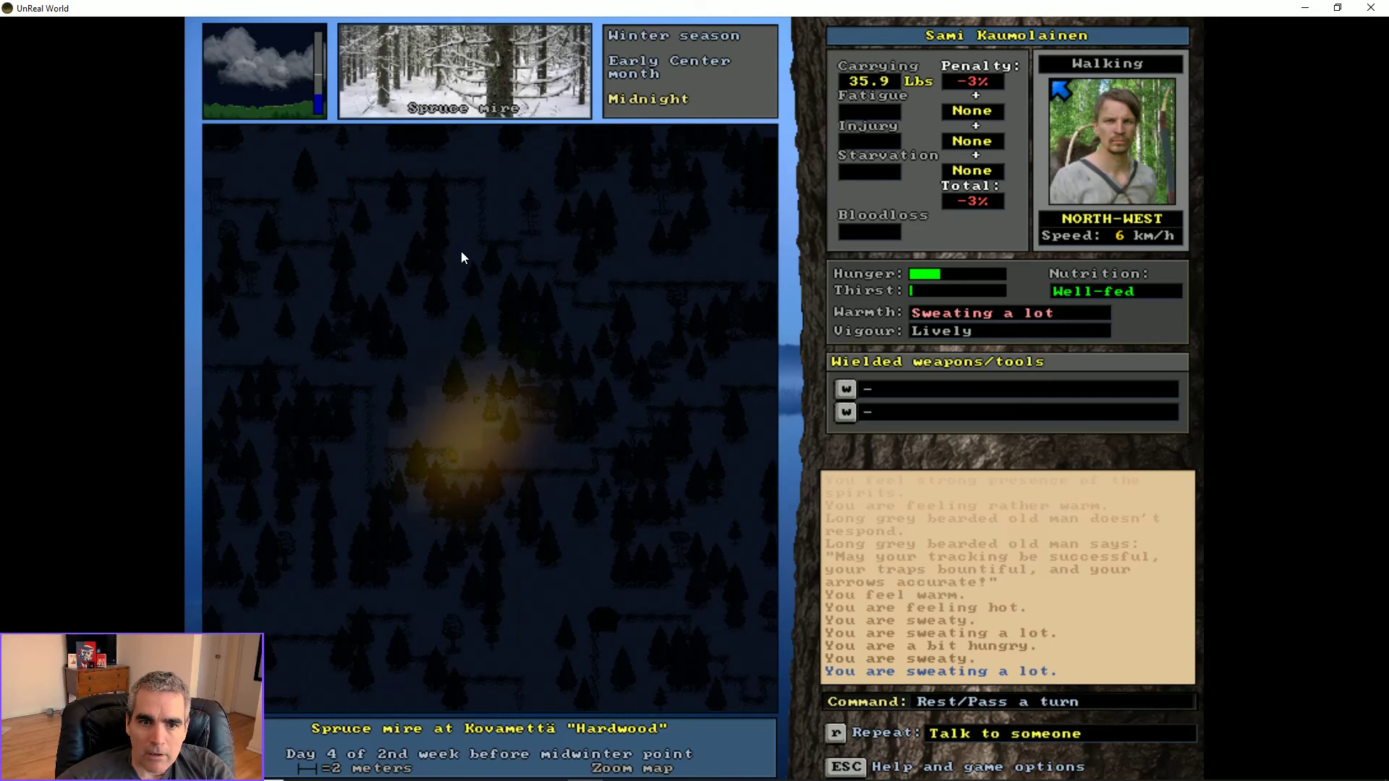
key(5)
key(5)
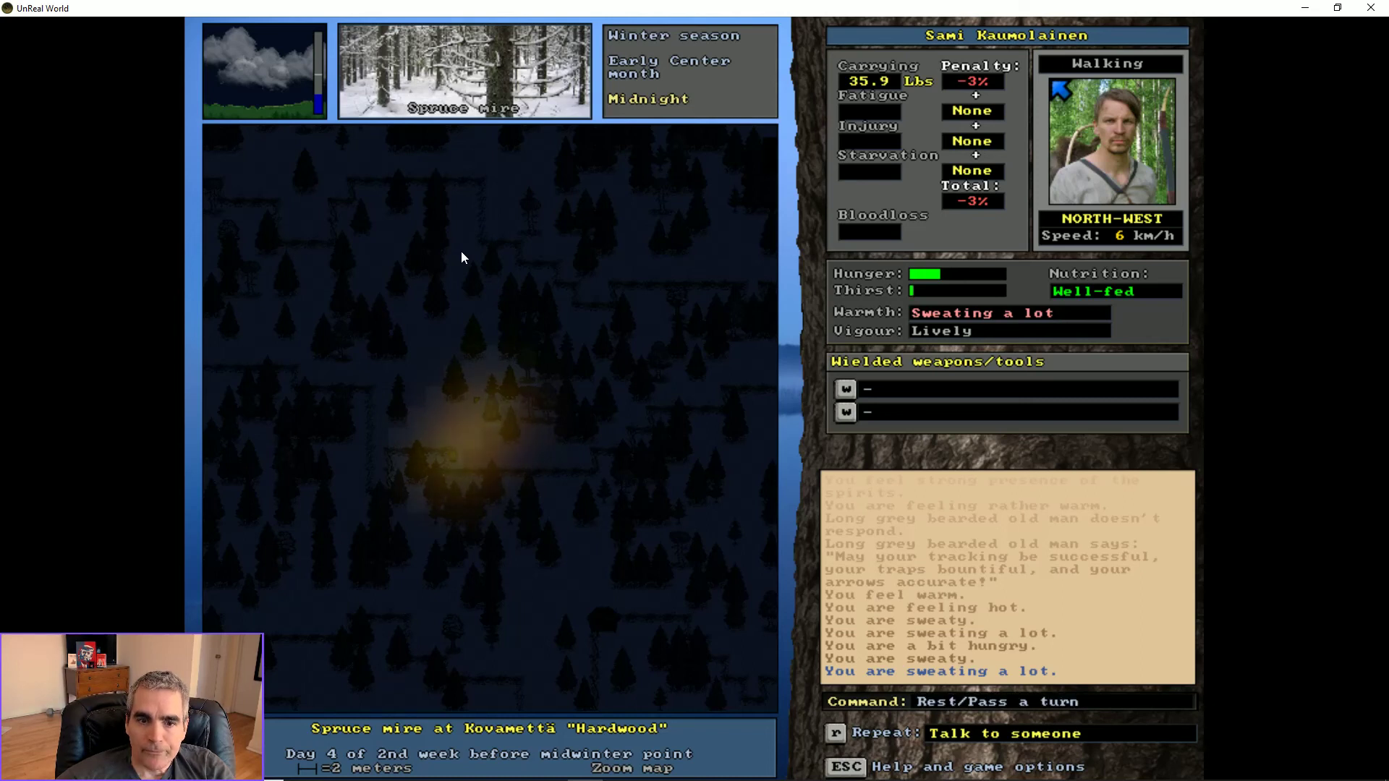
key(5)
key(5)
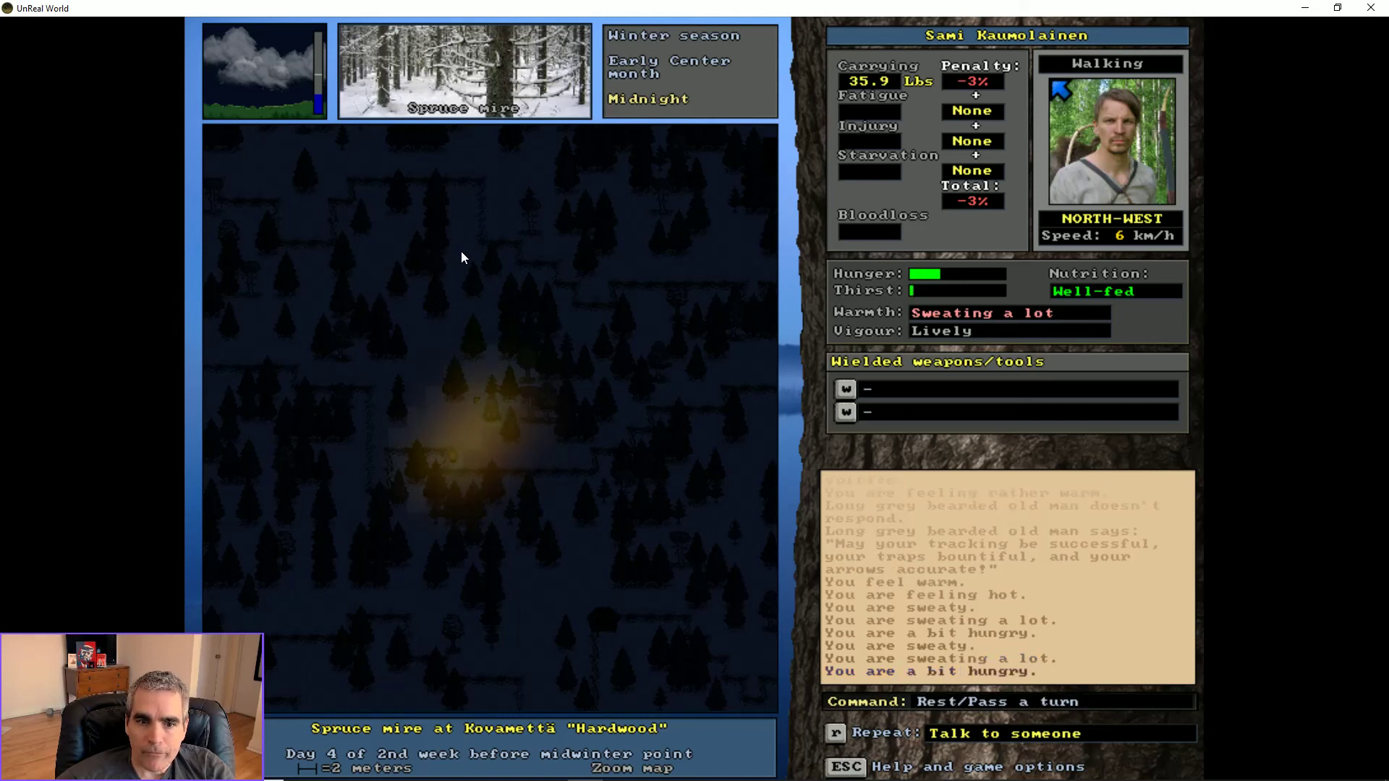
key(5)
key(5)
key(5)
key(5)
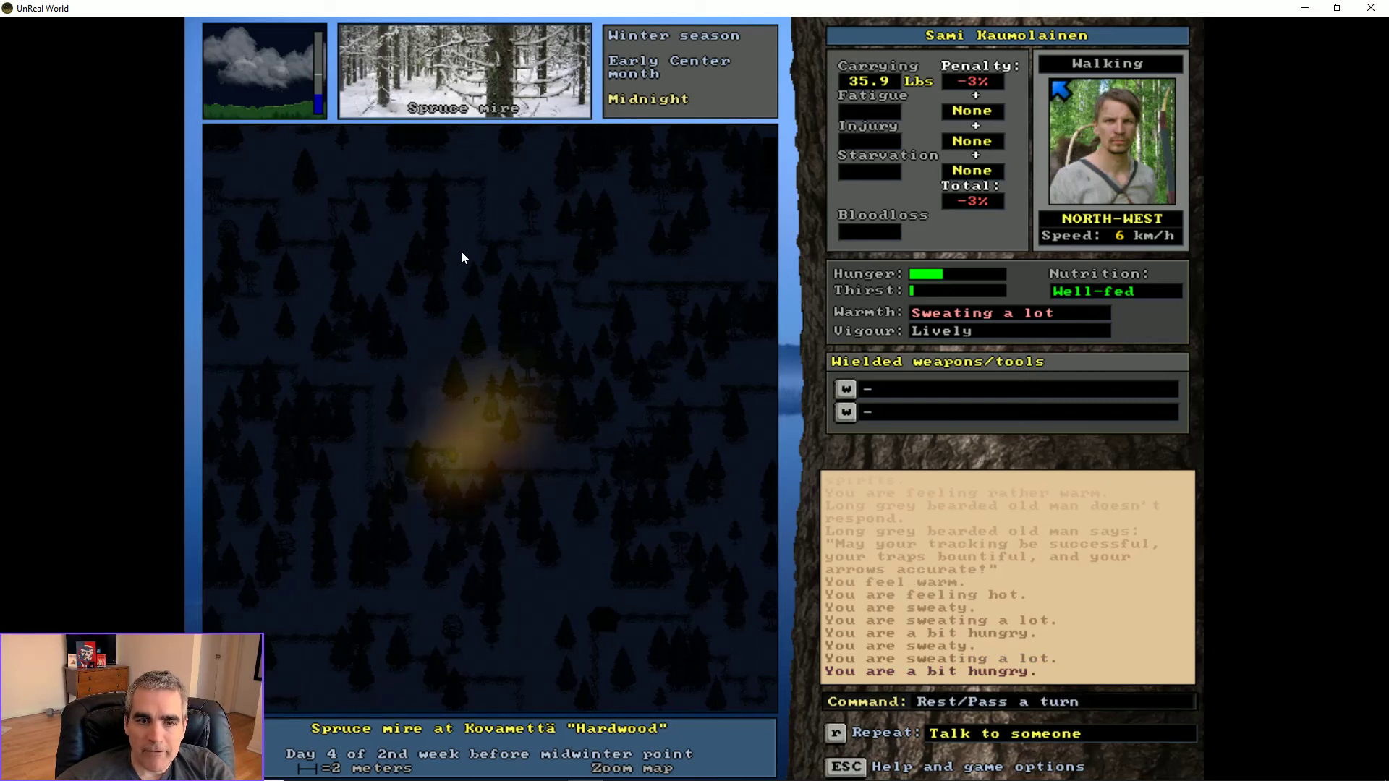
key(5)
key(5)
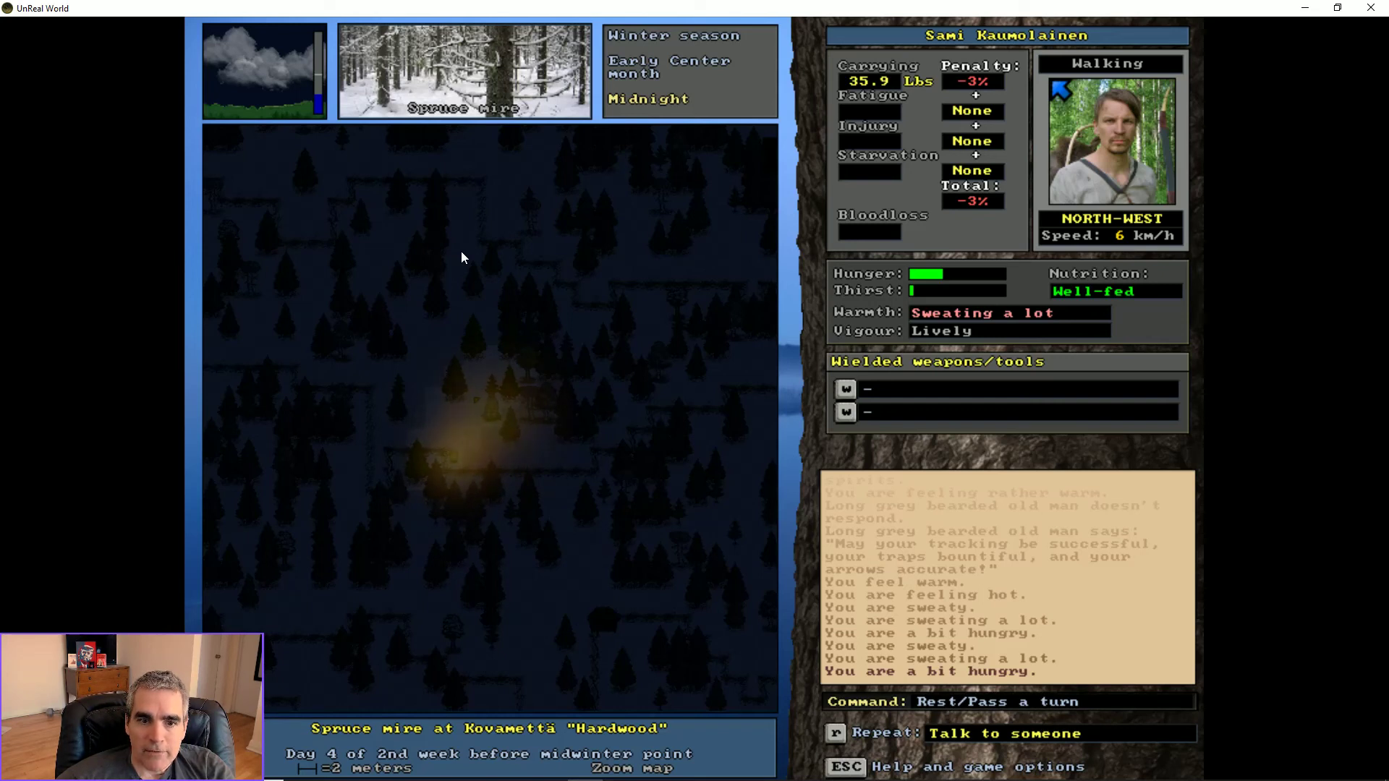
key(5)
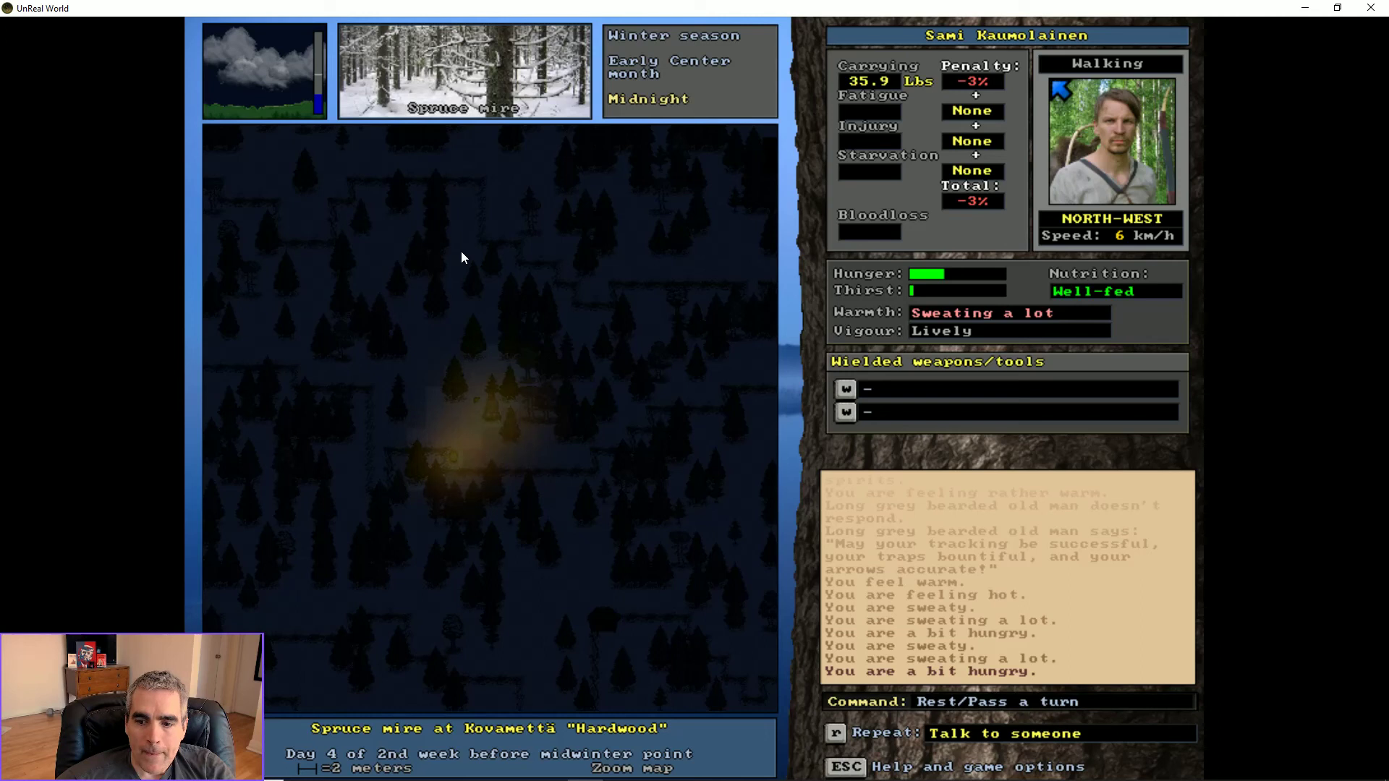
key(5)
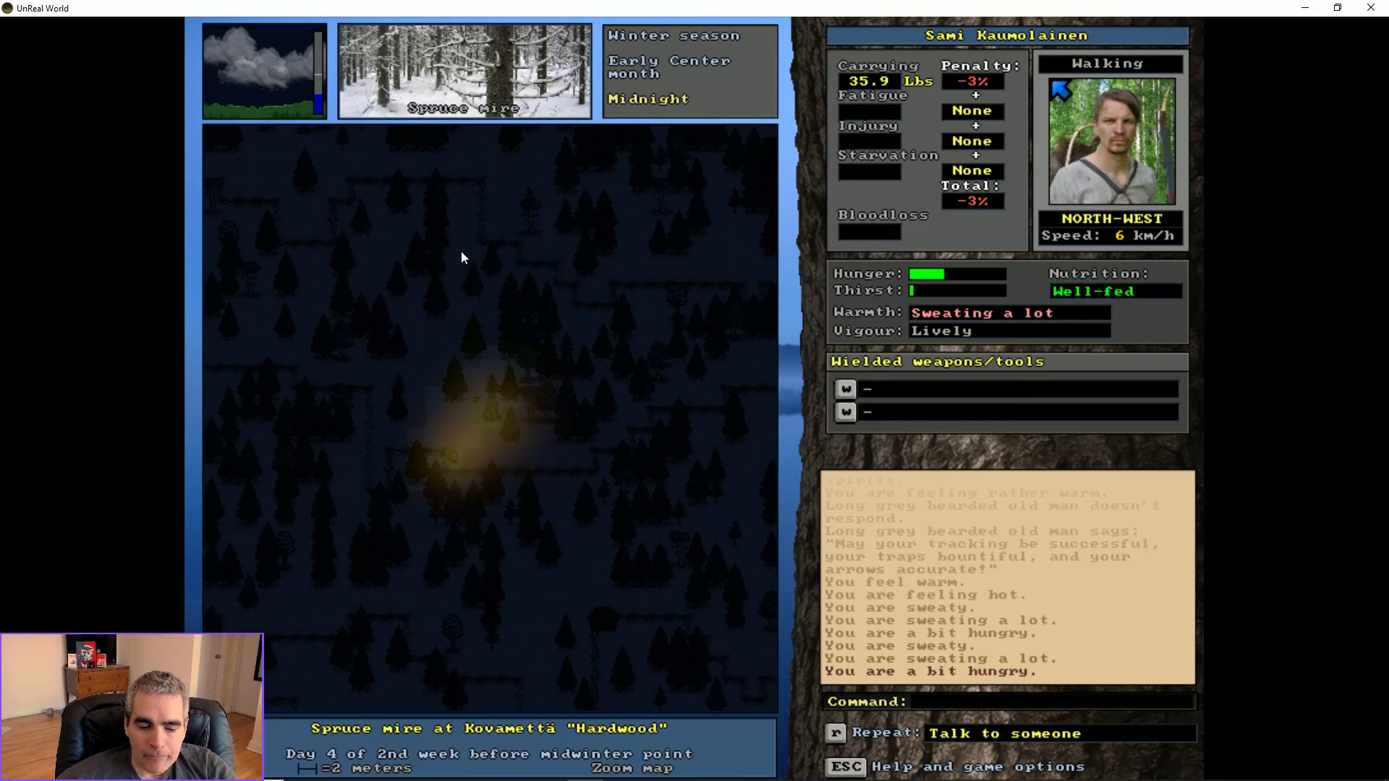
- Review the carried items down to the torches, then return to the map
key(i)
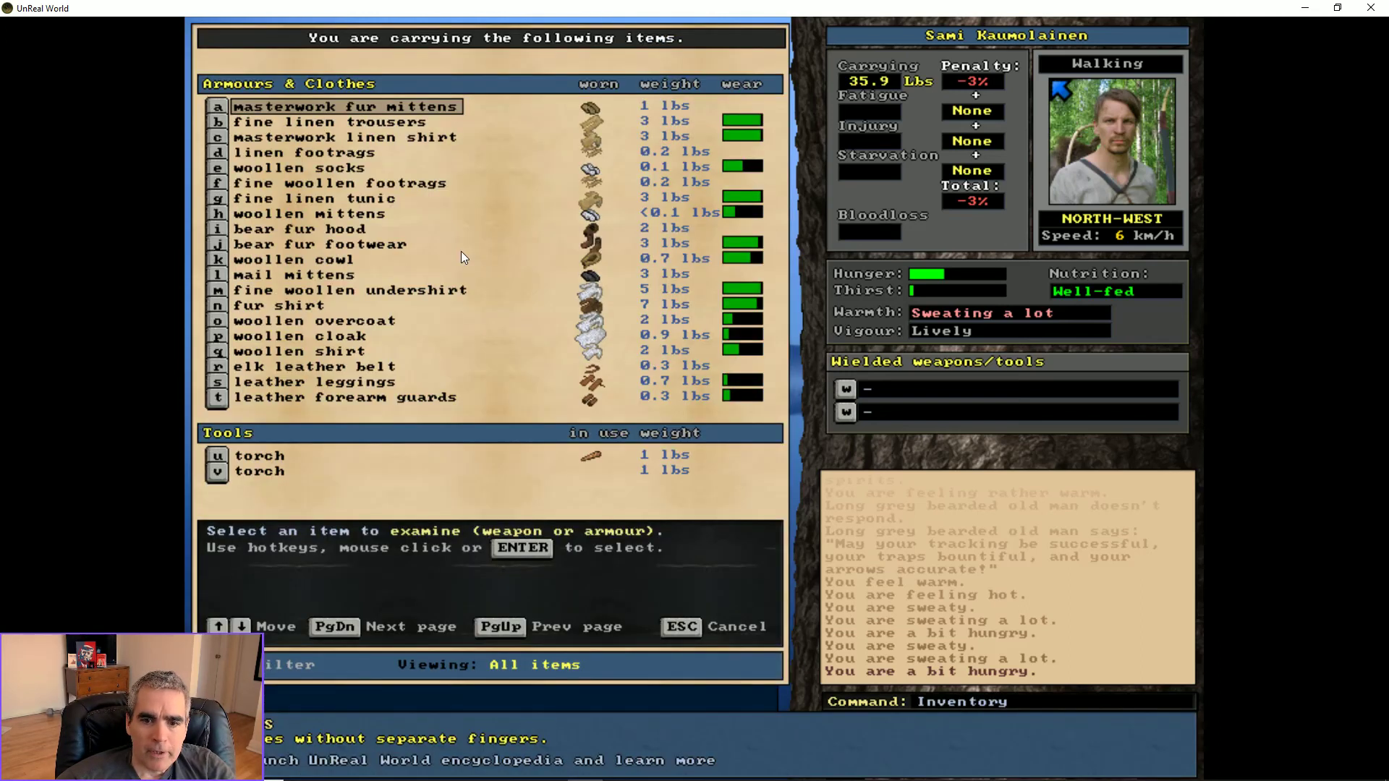
key(Down)
key(Down)
key(Down)
key(Down)
key(Down)
key(Down)
key(Down)
key(Down)
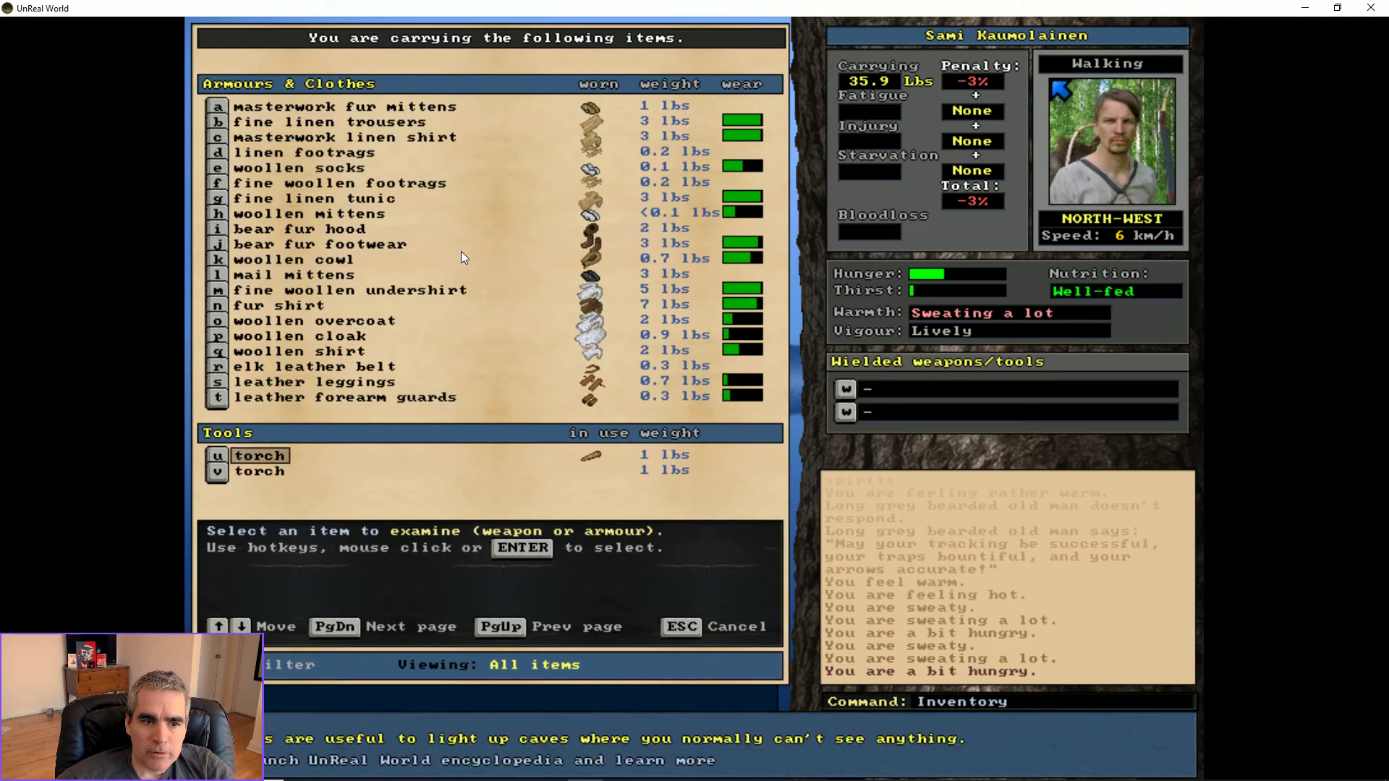
key(Down)
key(Escape)
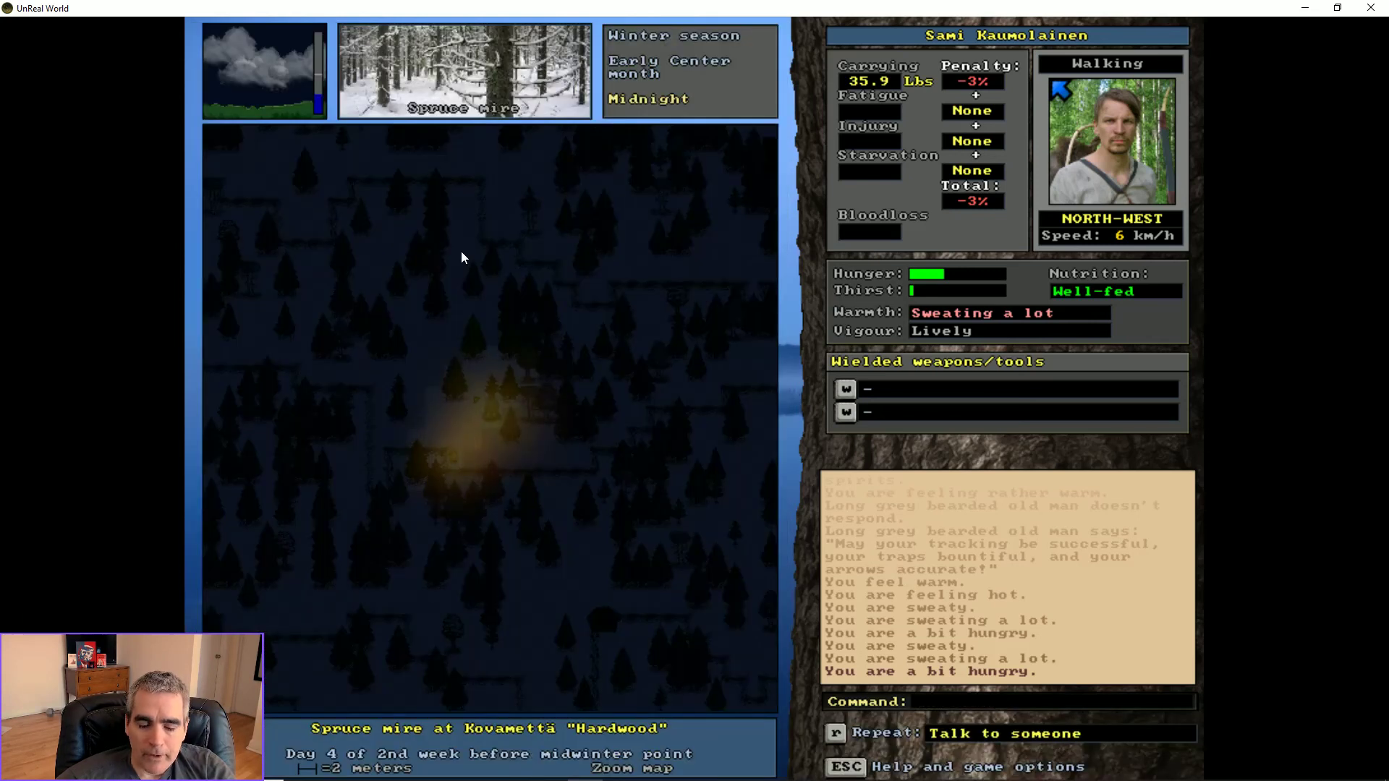
- Wait turn after turn beside the campfire until the time reads After midnight
key(period)
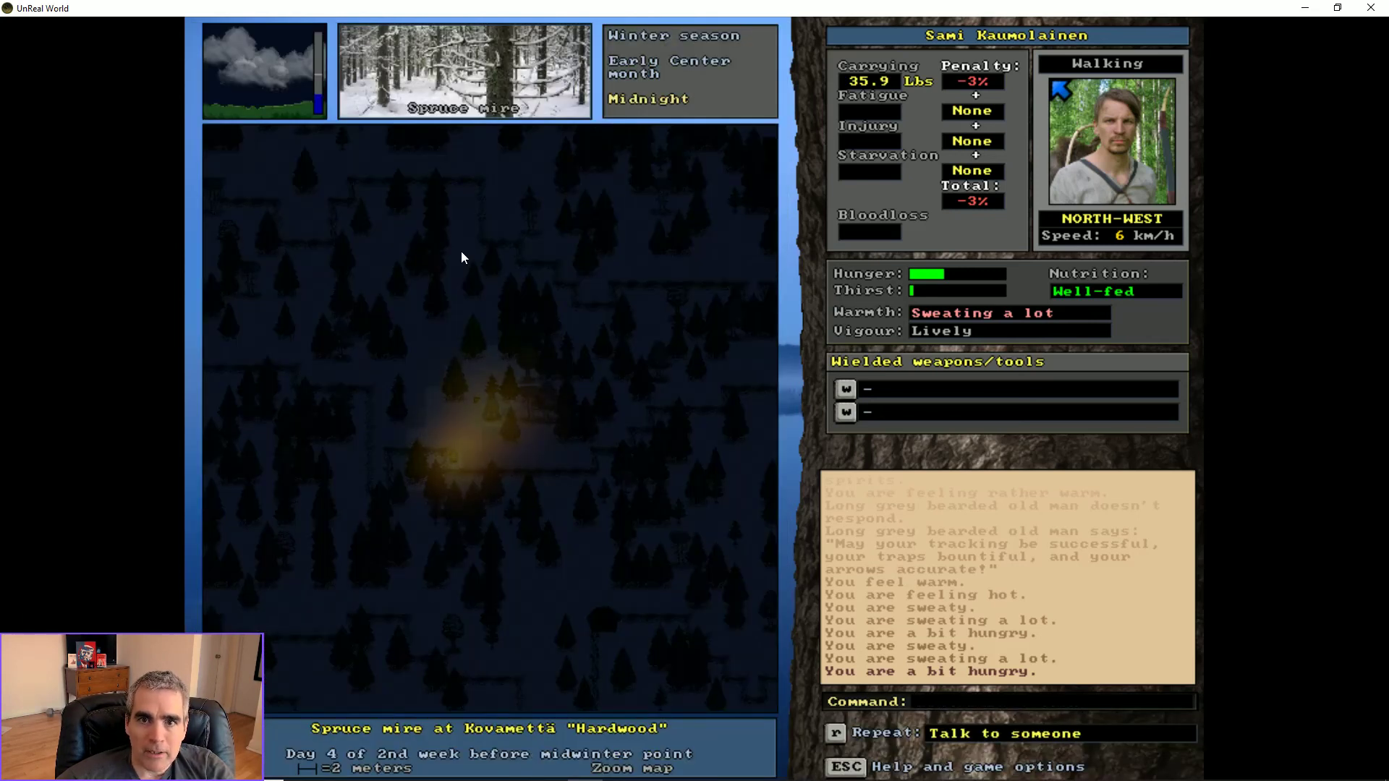
key(period)
key(period)
key(period)
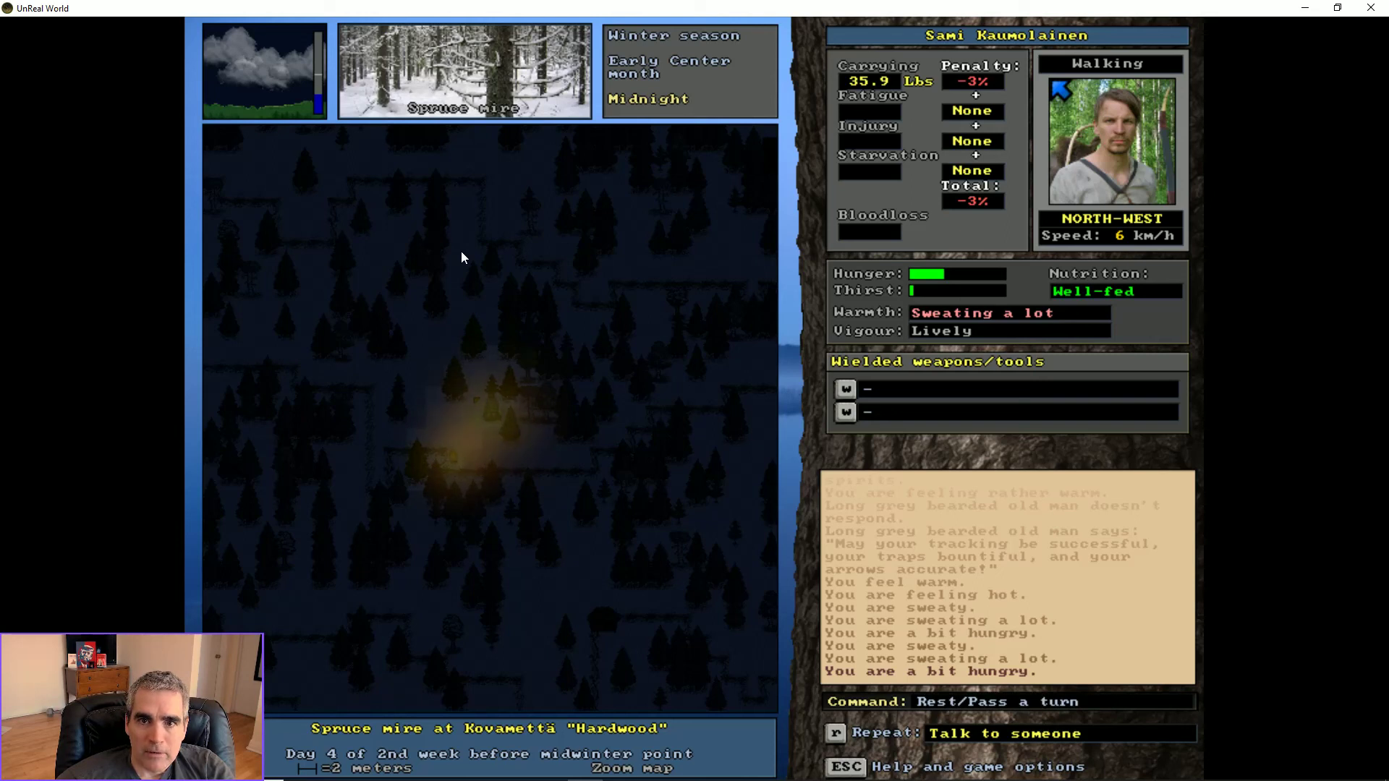
key(period)
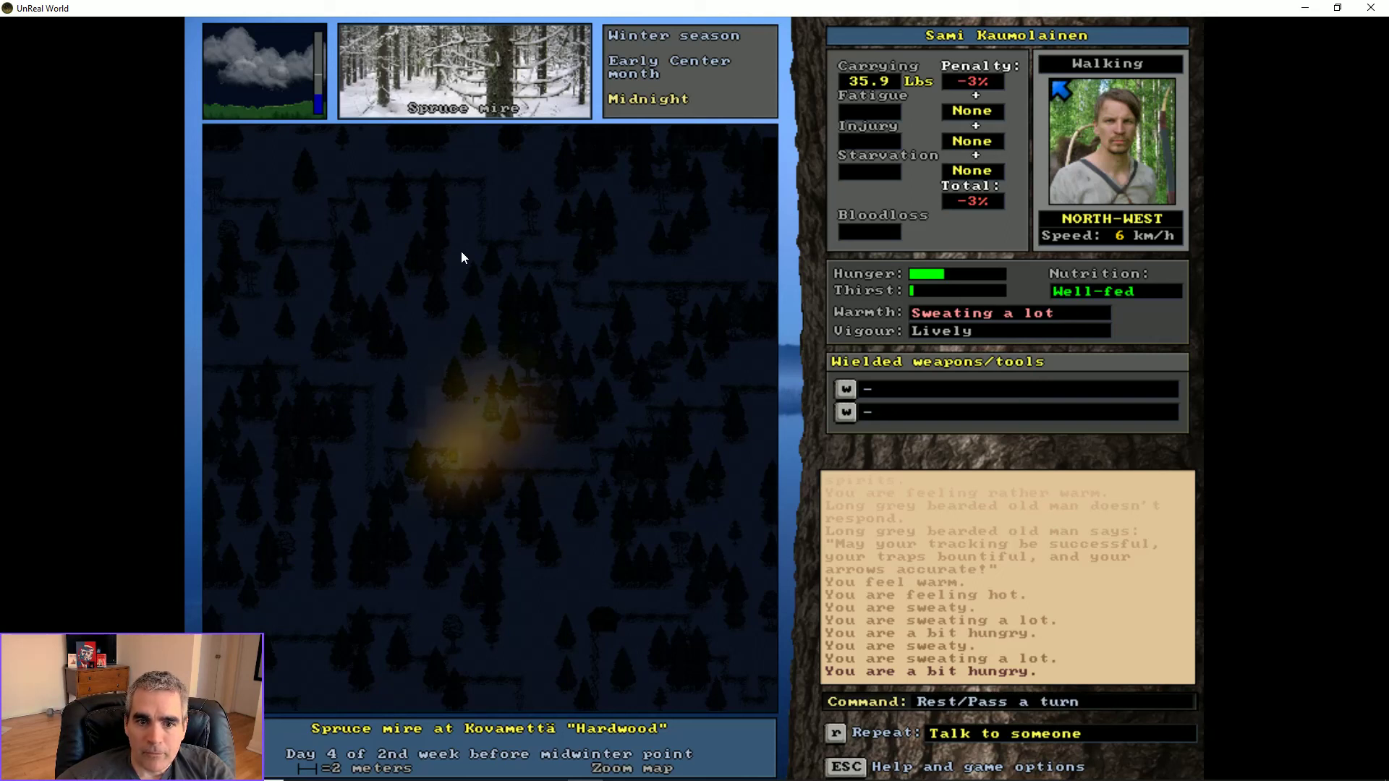
key(period)
key(period)
key(period)
key(period)
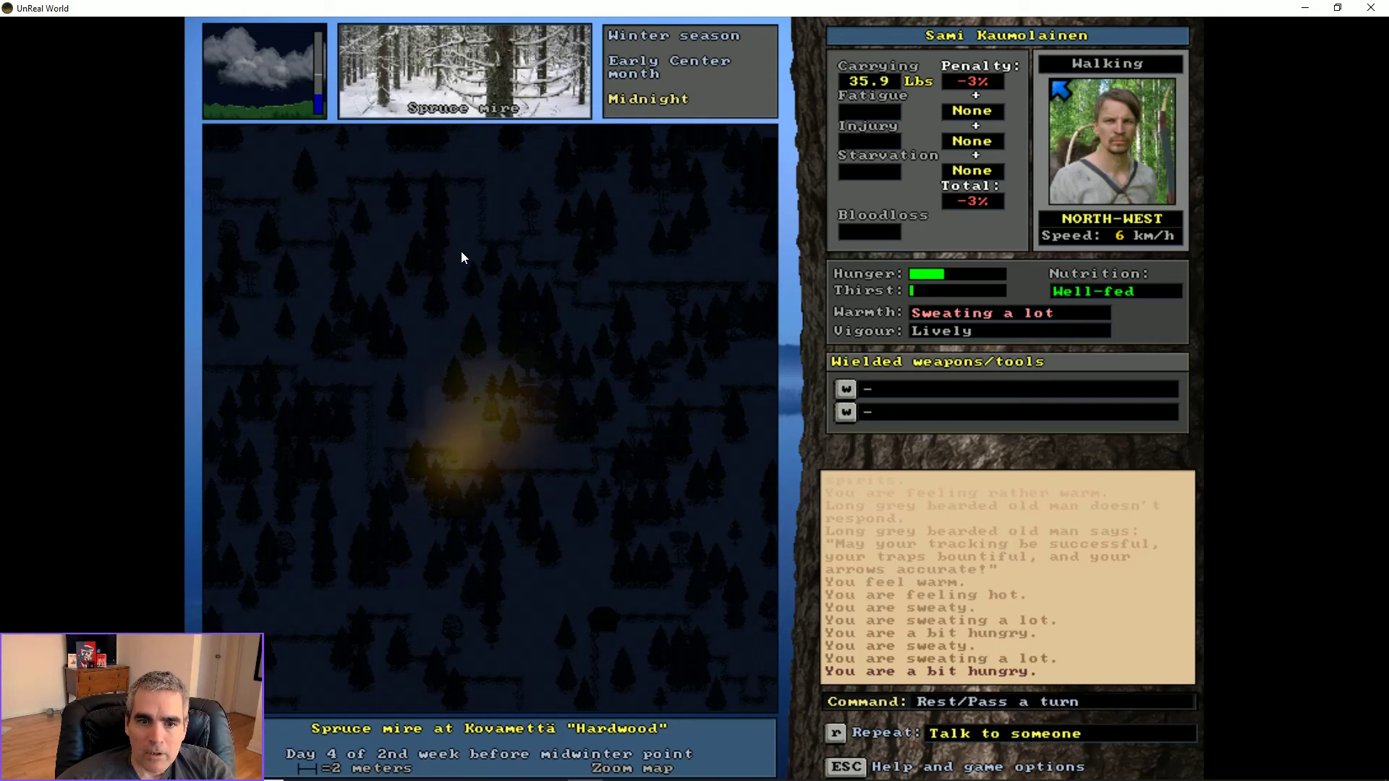
key(period)
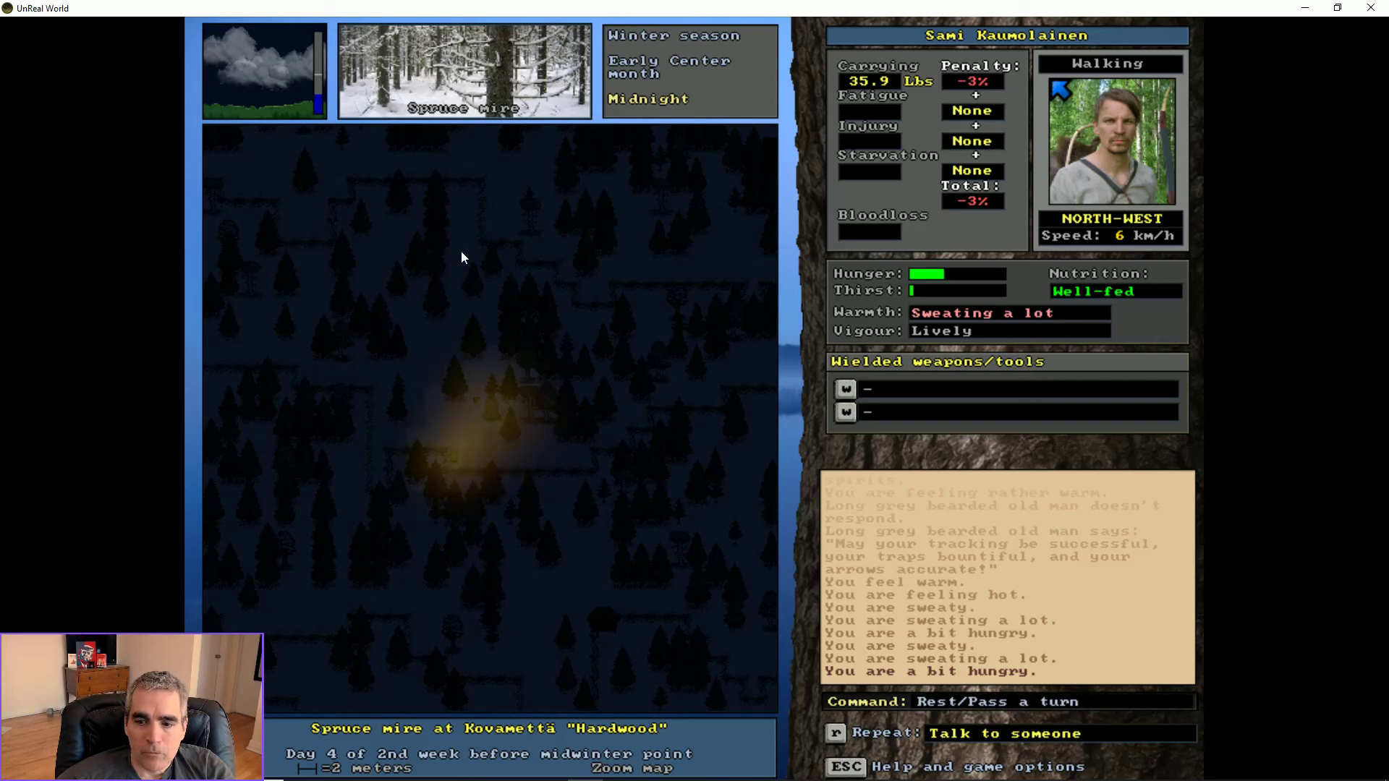
key(period)
key(period)
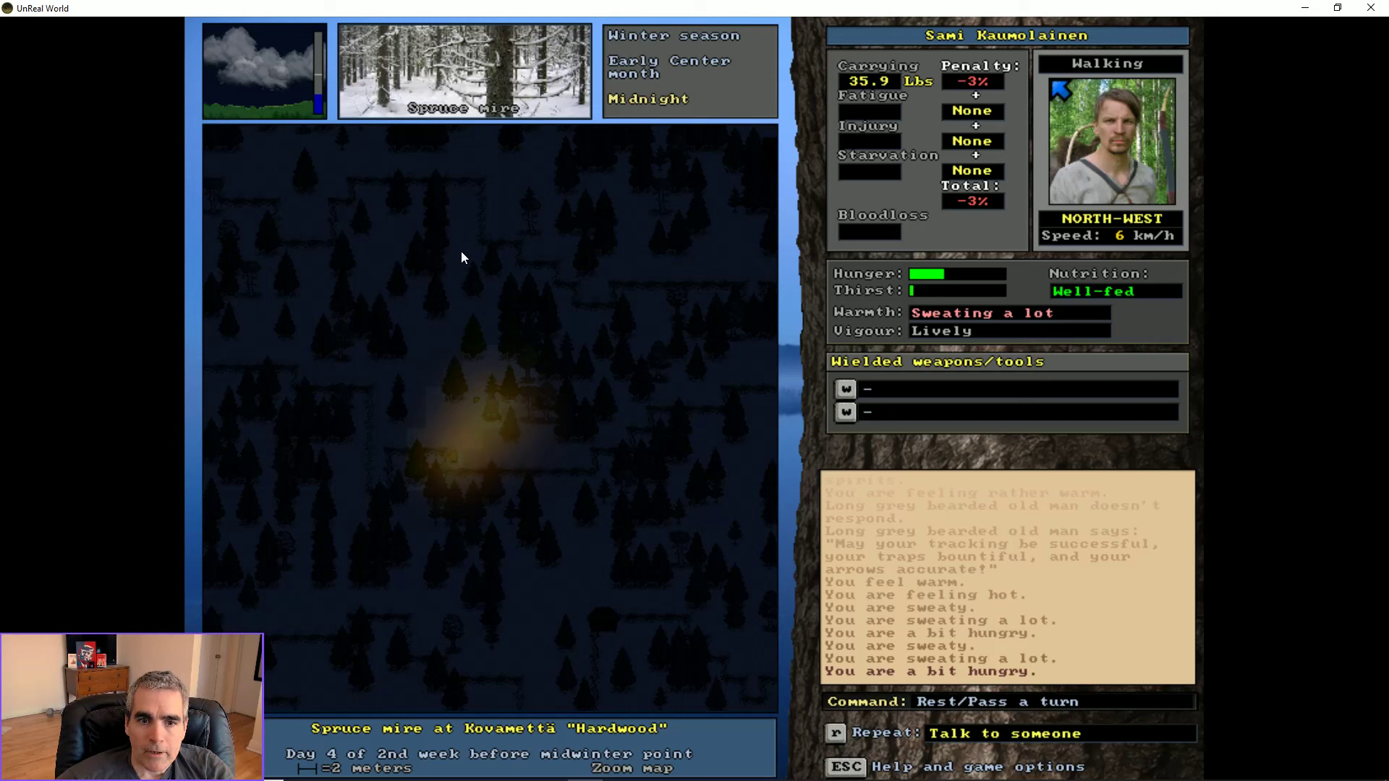
key(period)
key(period)
key(period)
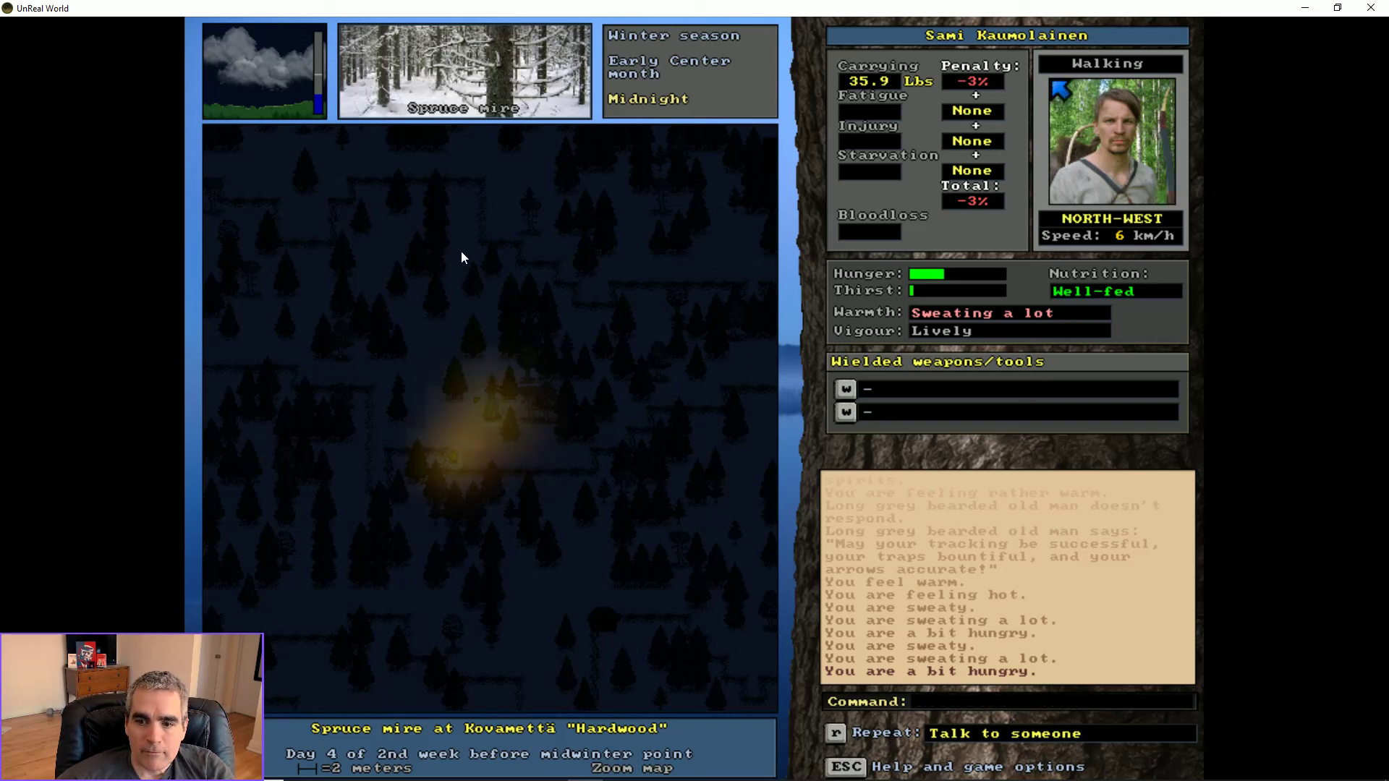
key(period)
key(period)
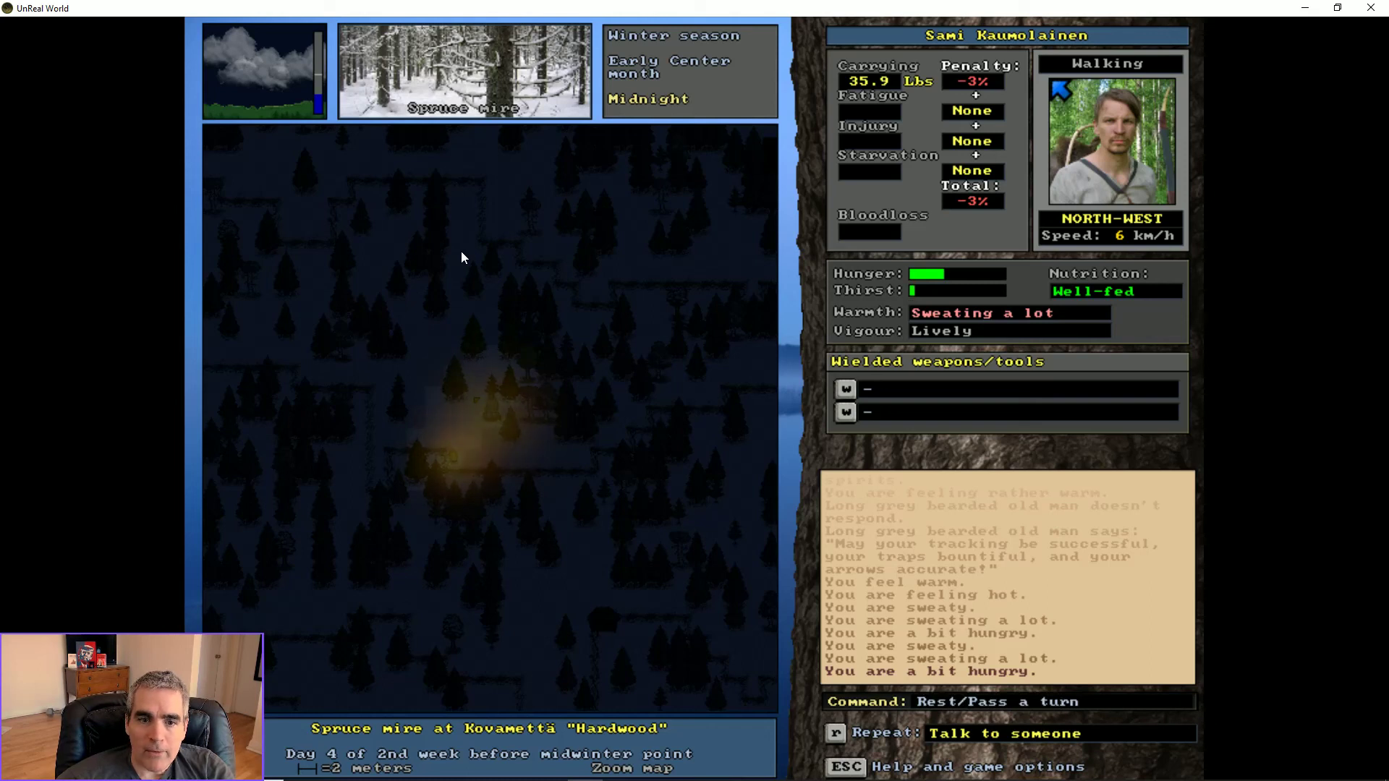
key(period)
key(period)
key(period)
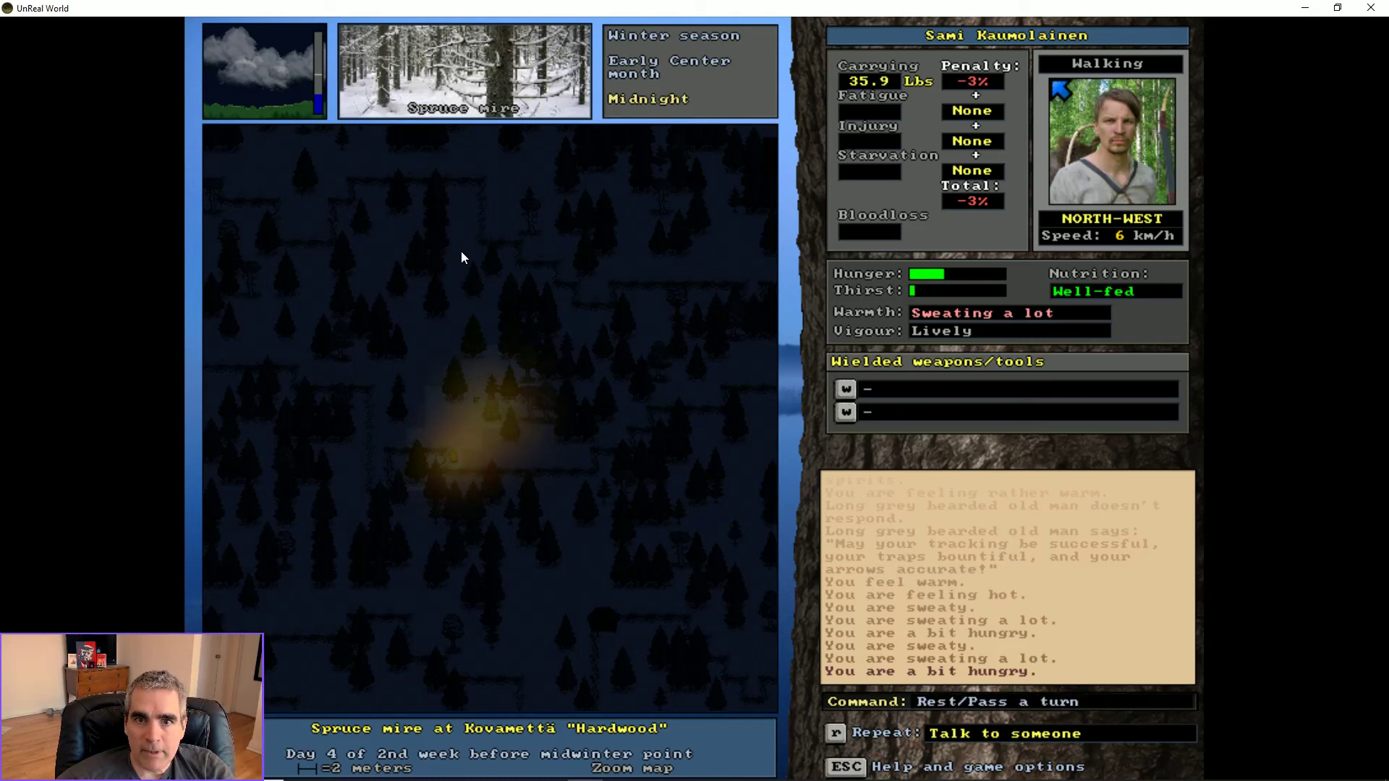
key(period)
key(period)
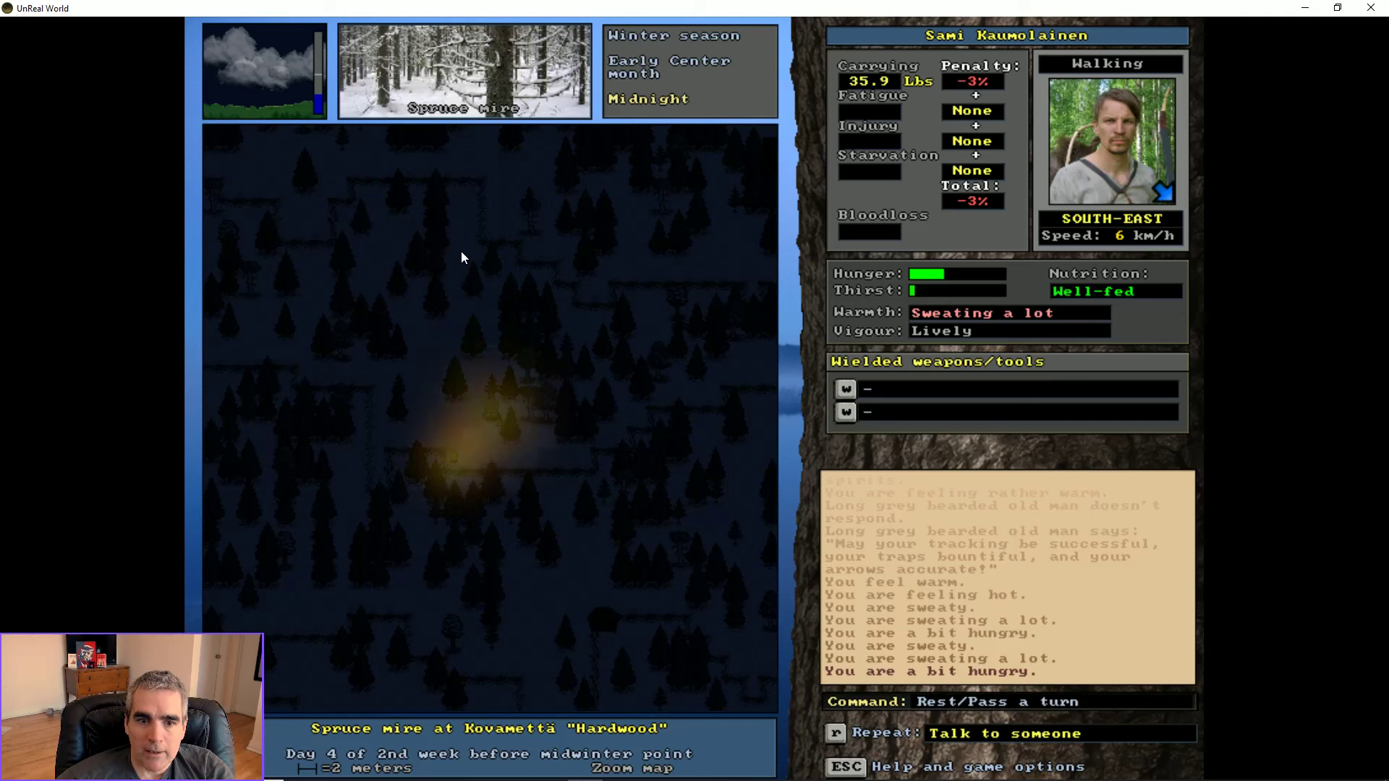
key(period)
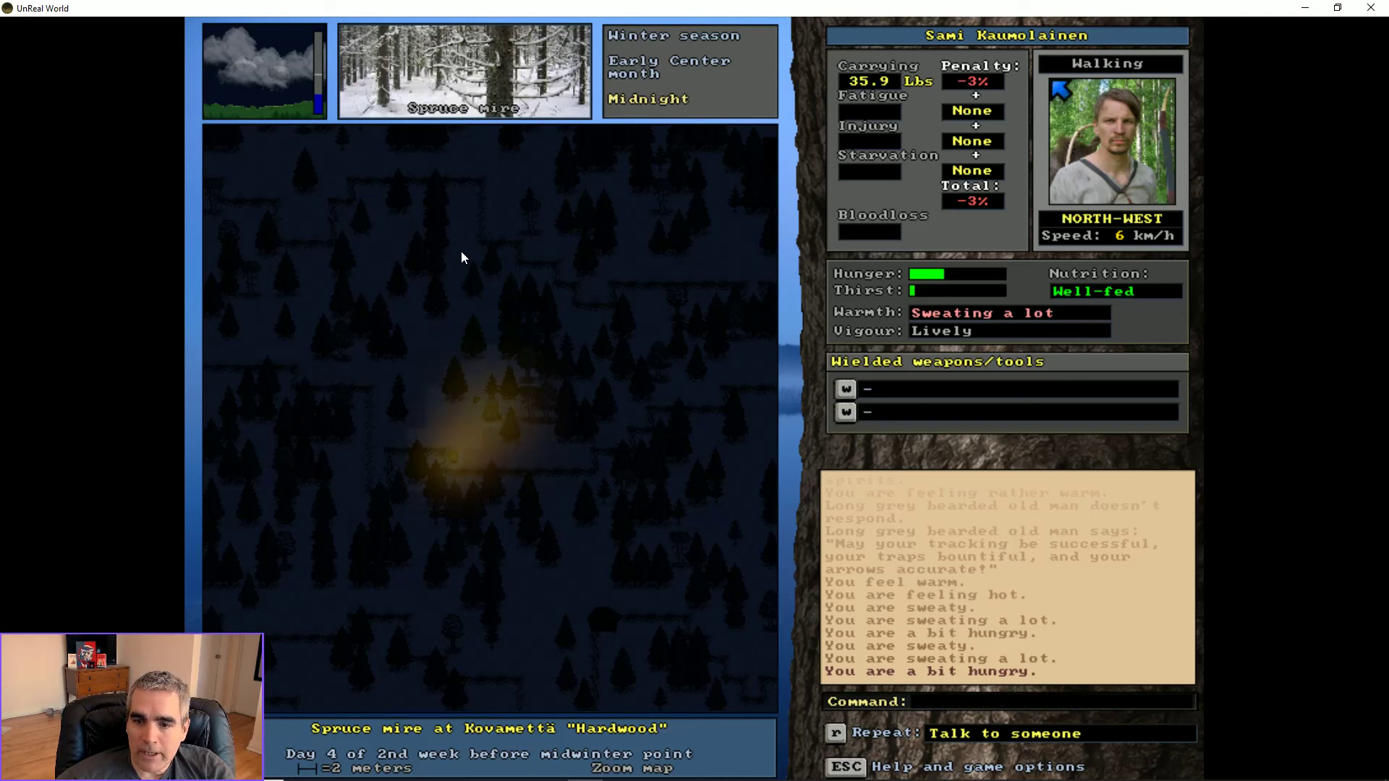
key(period)
key(period)
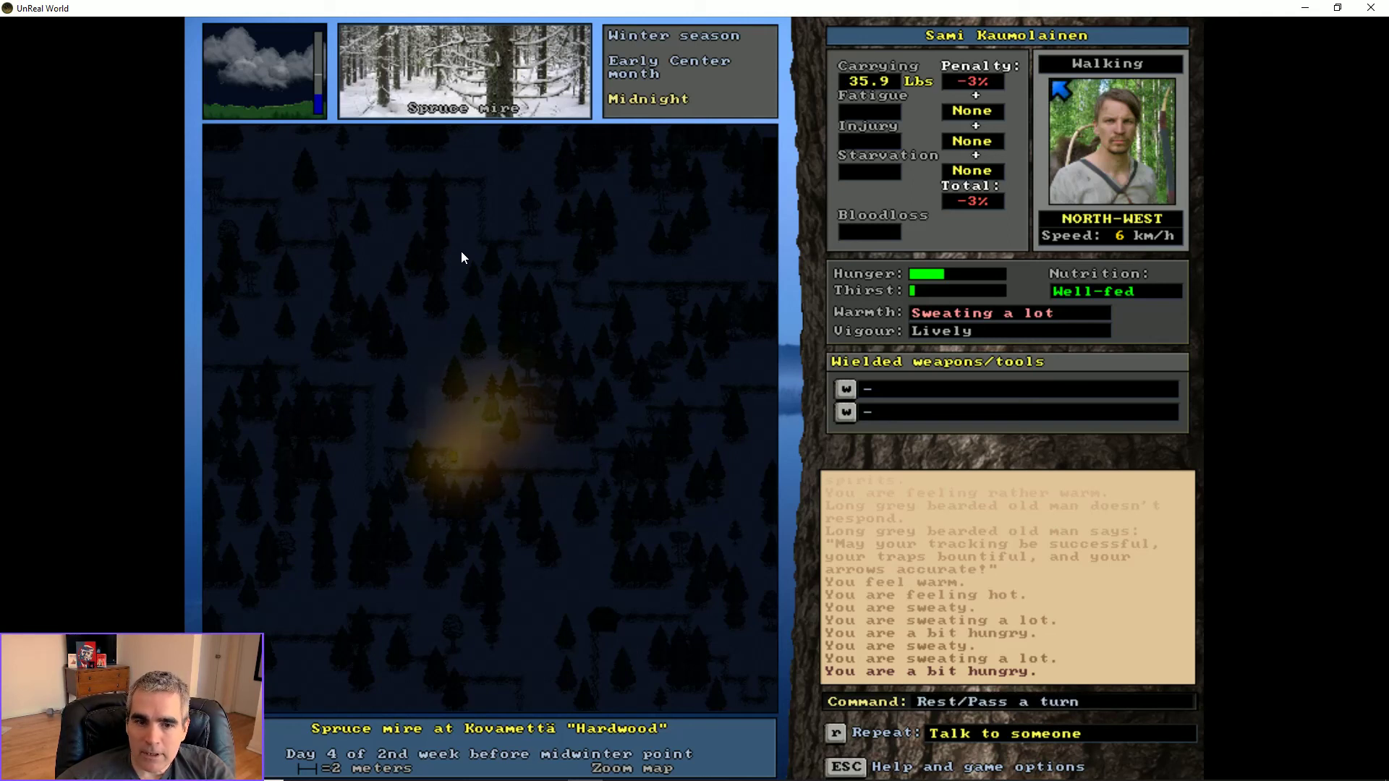
key(period)
key(period)
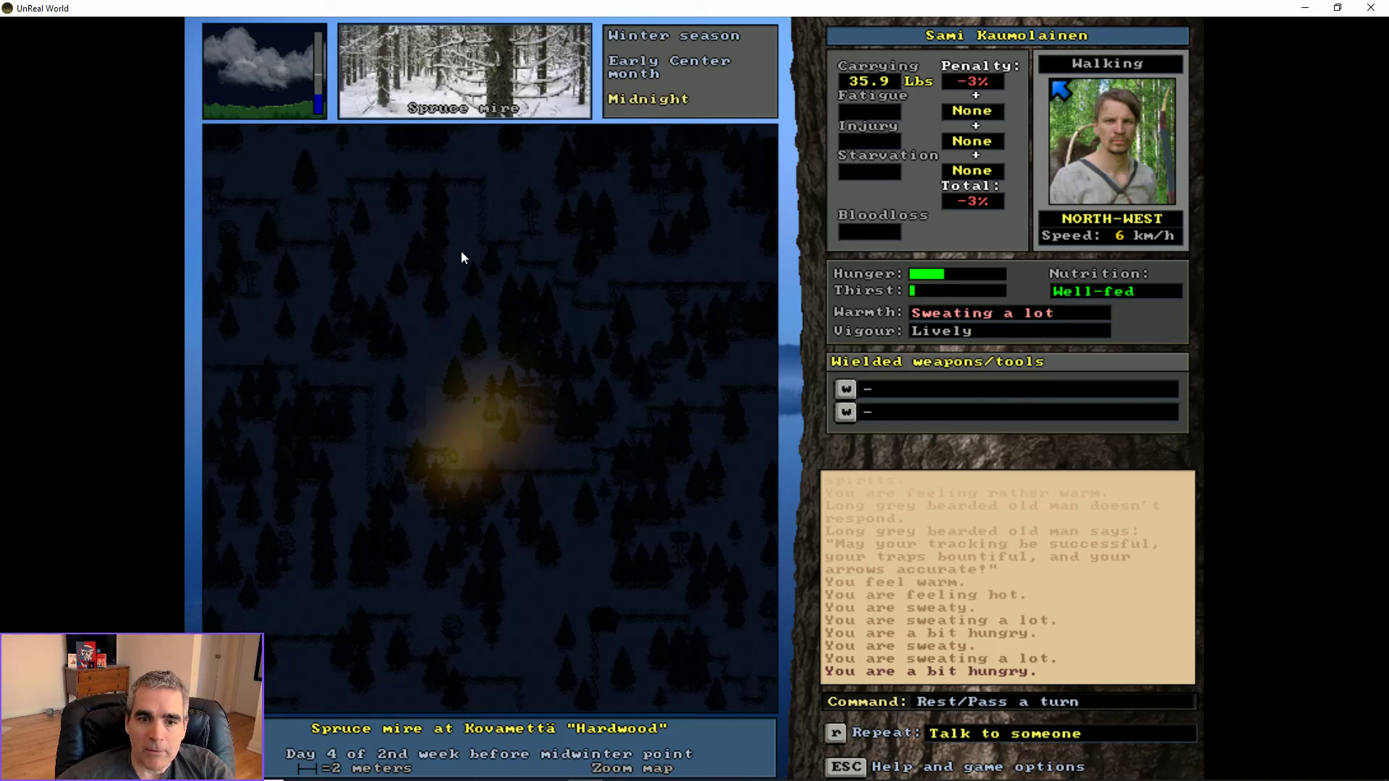
key(period)
key(period)
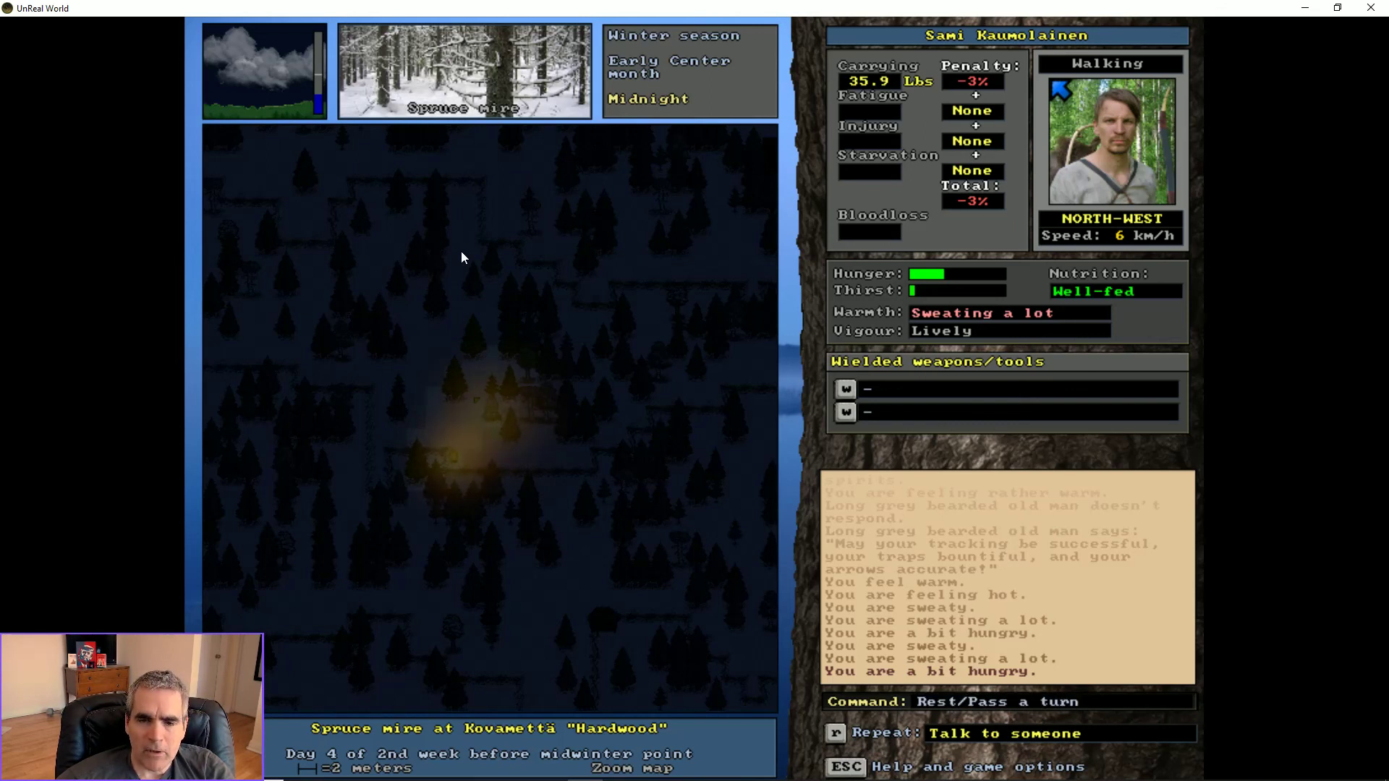
key(period)
key(period)
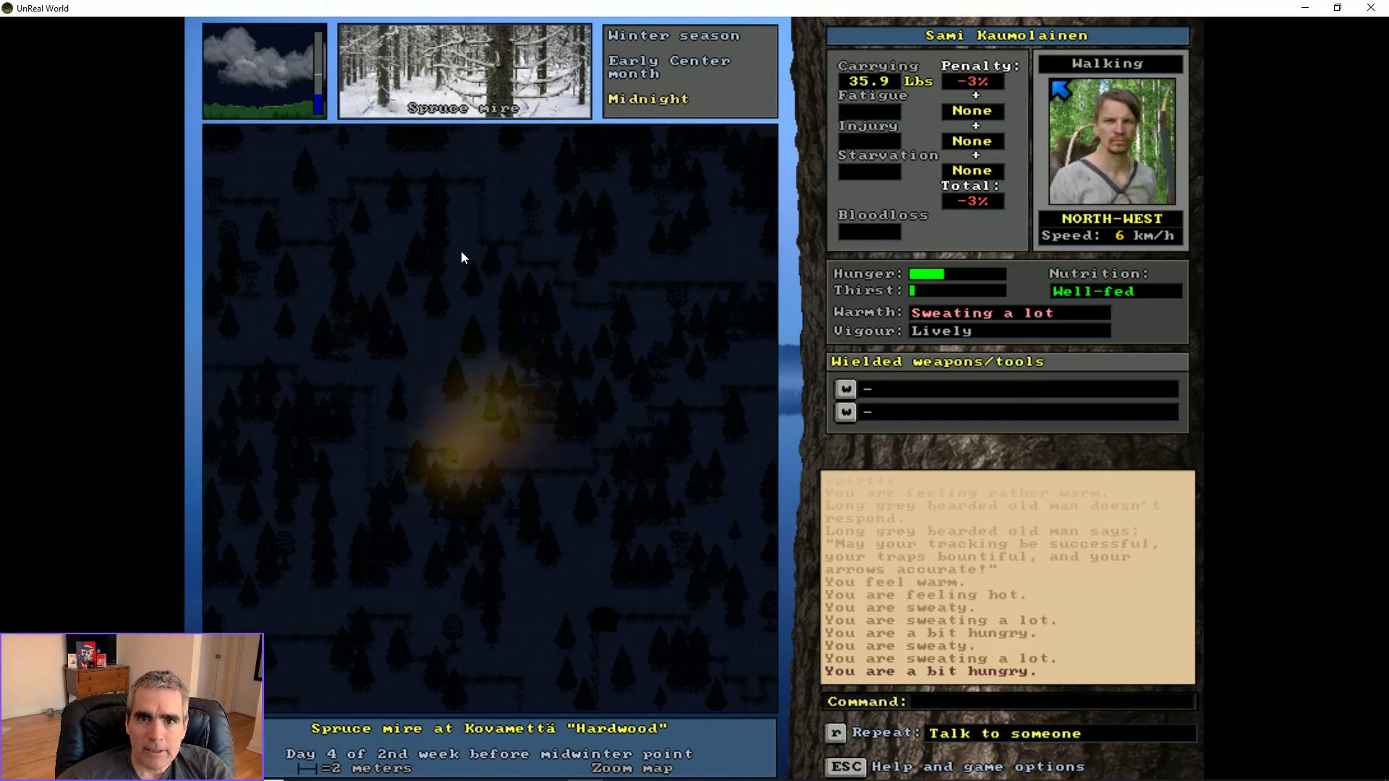
key(period)
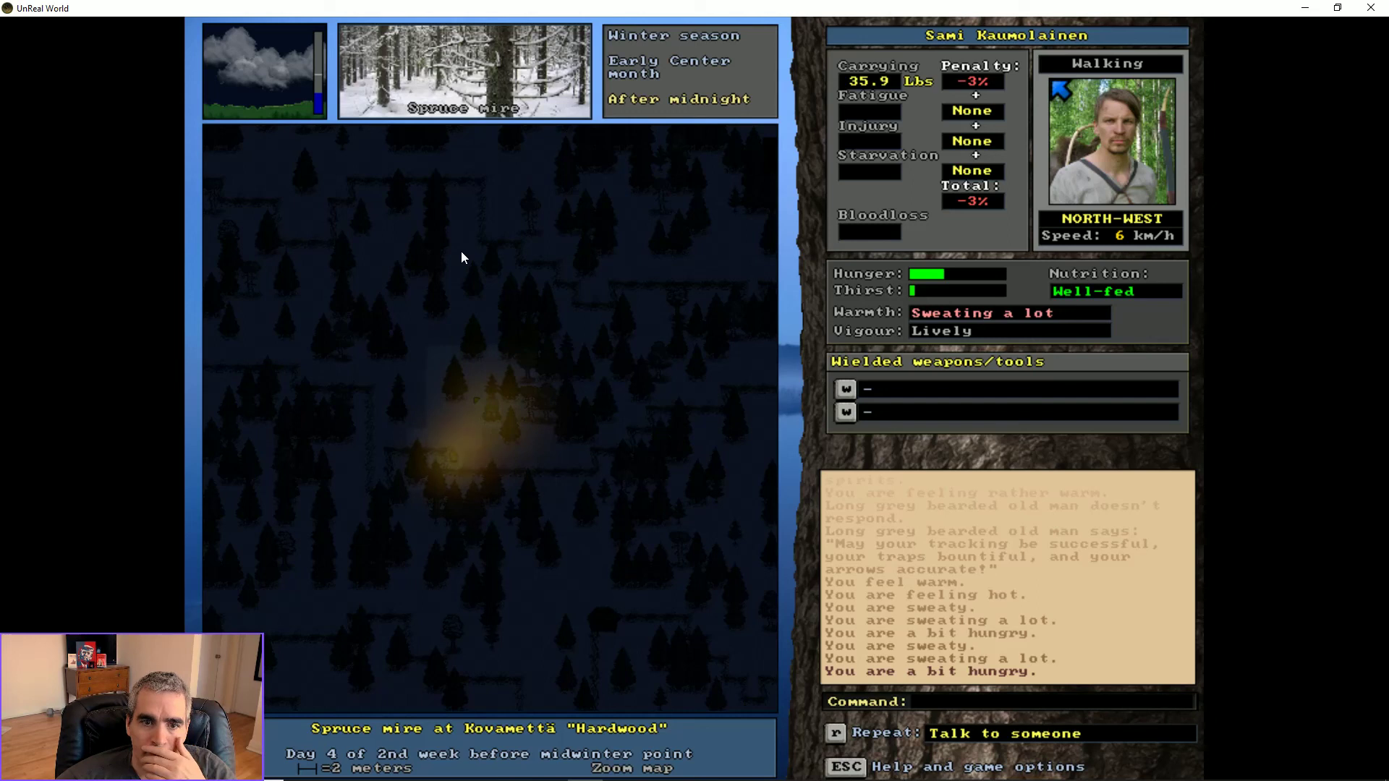
- Check the torch in the carried items list and return to the map
key(i)
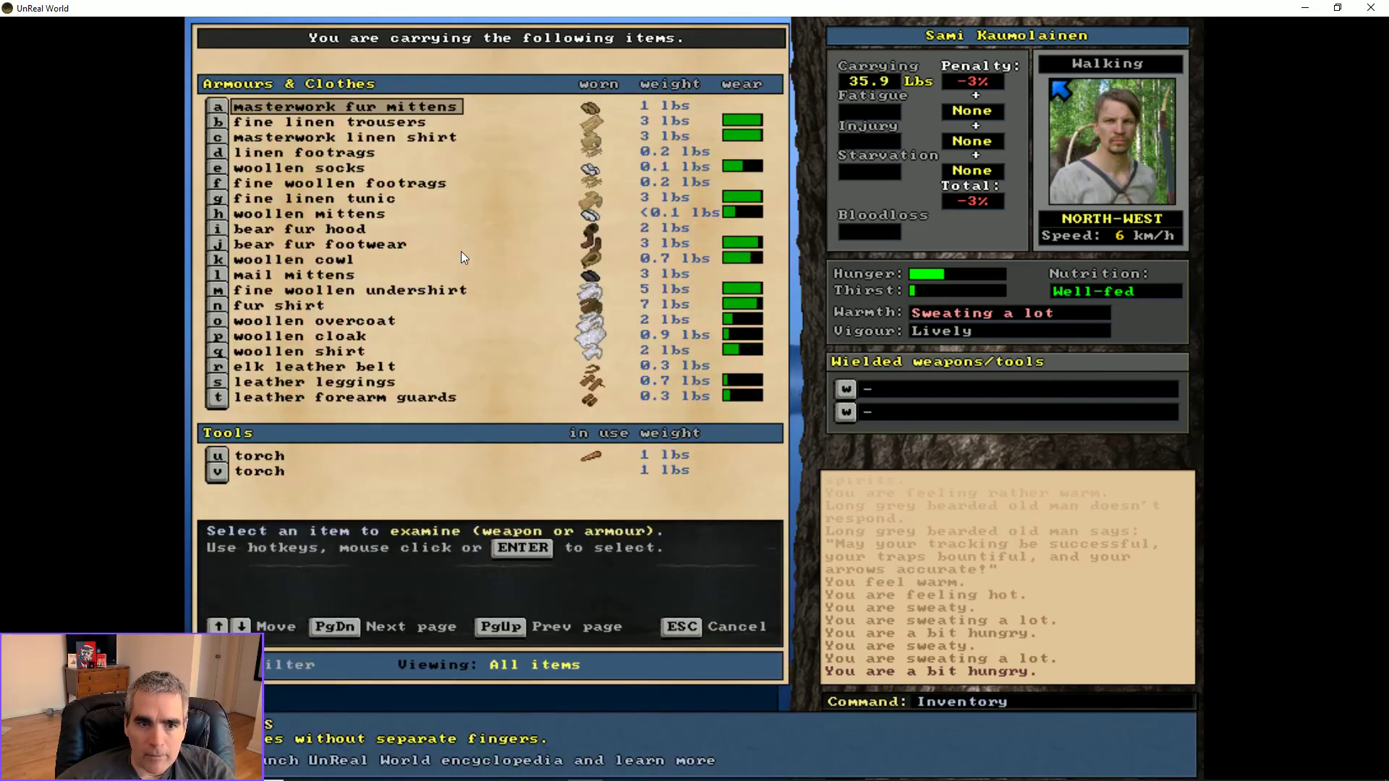
key(Down)
key(Down)
key(Down)
key(Down)
key(Down)
key(Down)
key(Down)
key(Down)
key(Down)
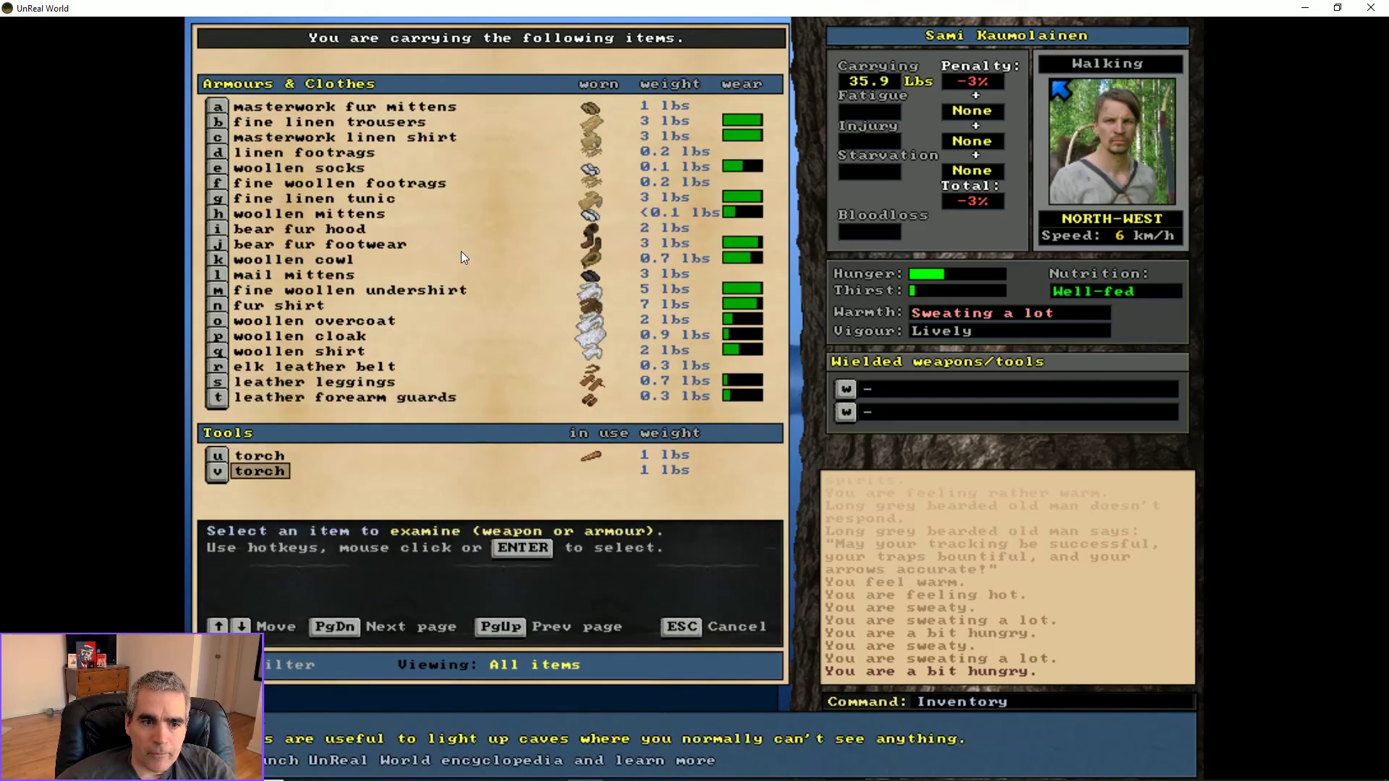
key(Return)
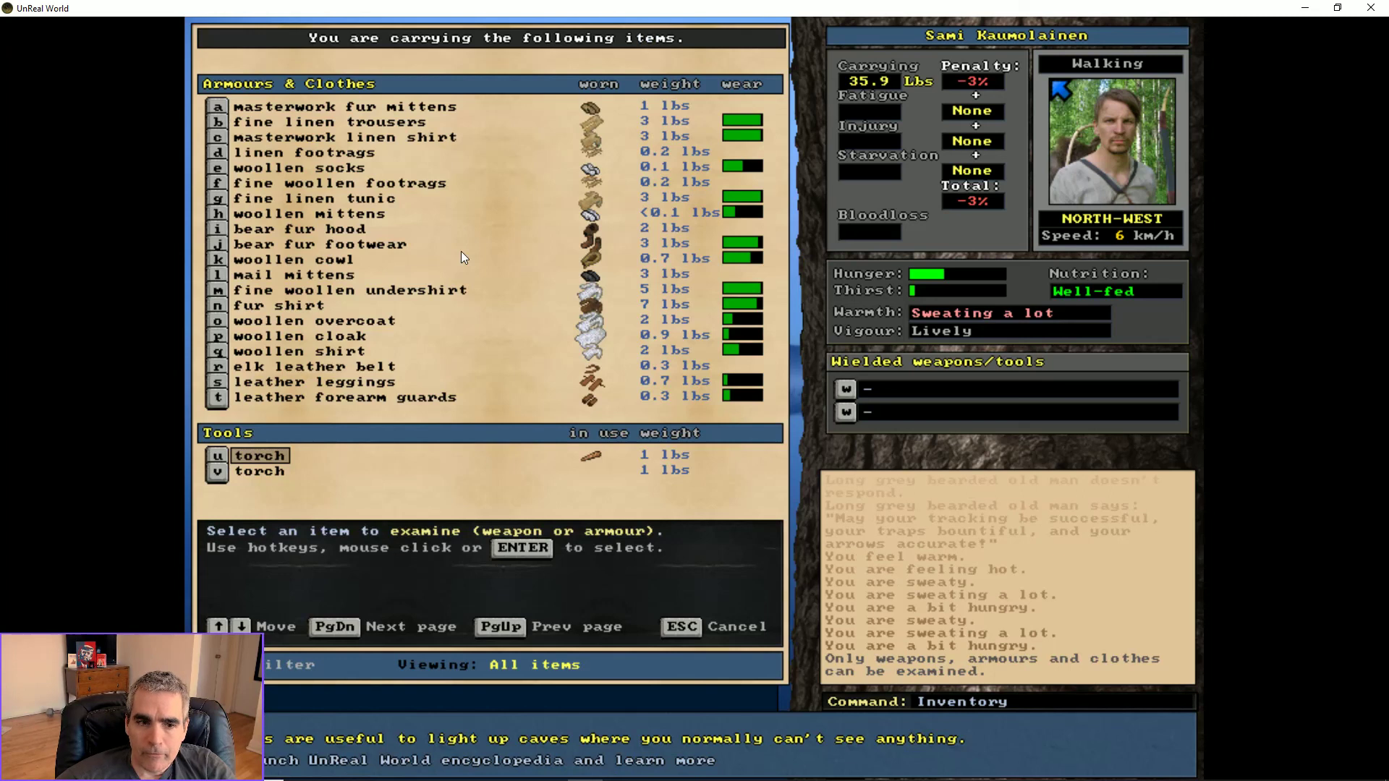
key(Escape)
- Put out the lit torch through the Apply menu
key(a)
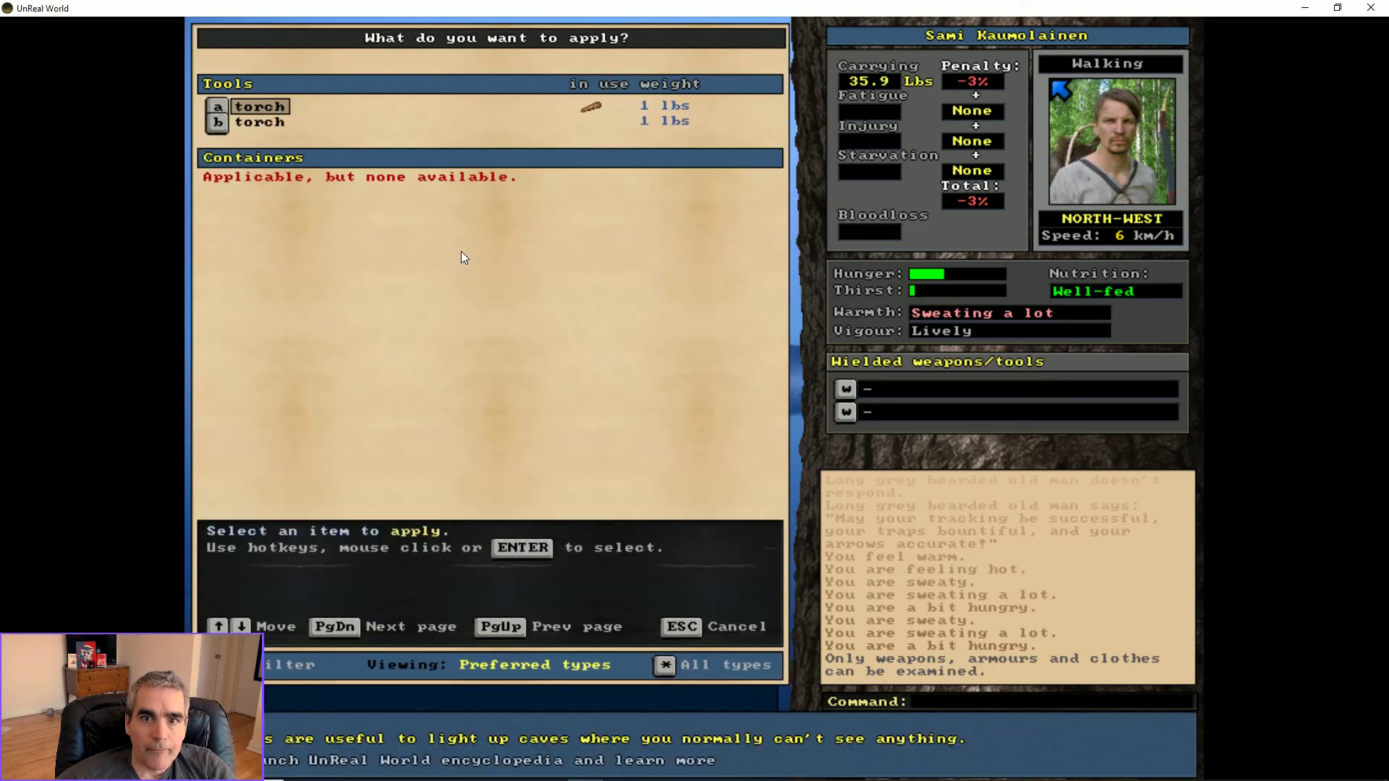
key(a)
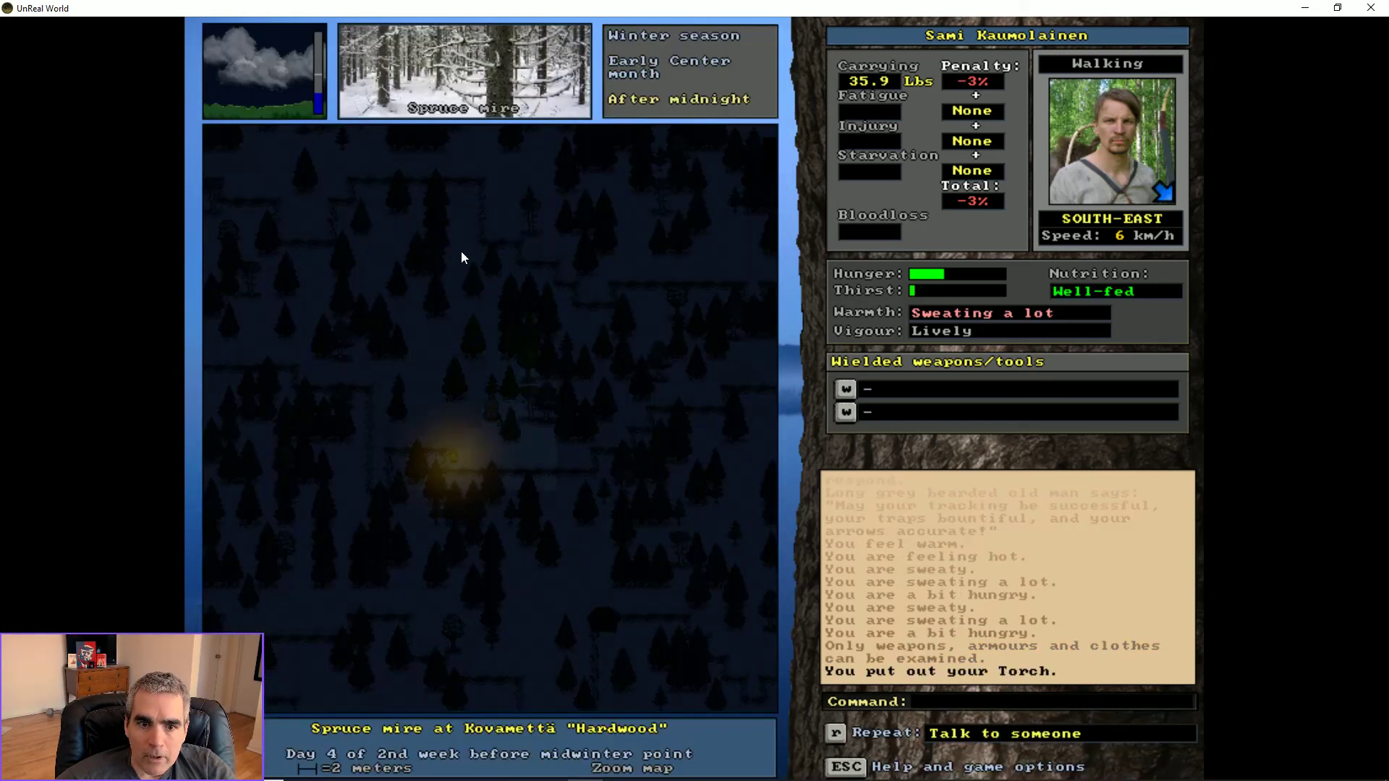